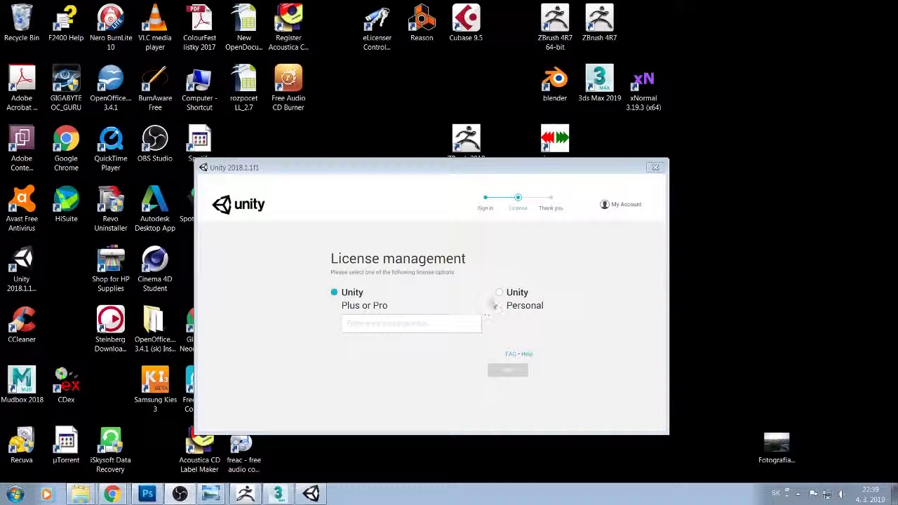
# - Activate a Unity Personal licence for non-professional use and reach the Projects list
pyautogui.click(498, 292)
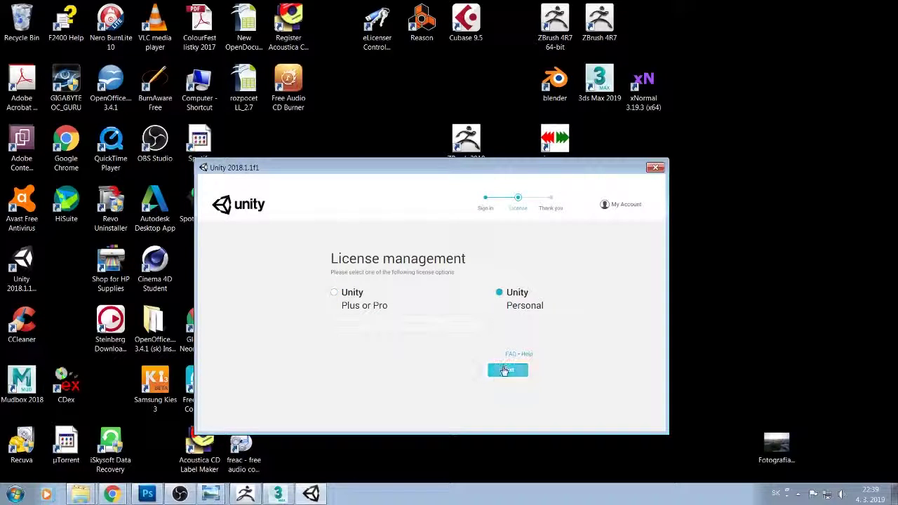
pyautogui.click(507, 369)
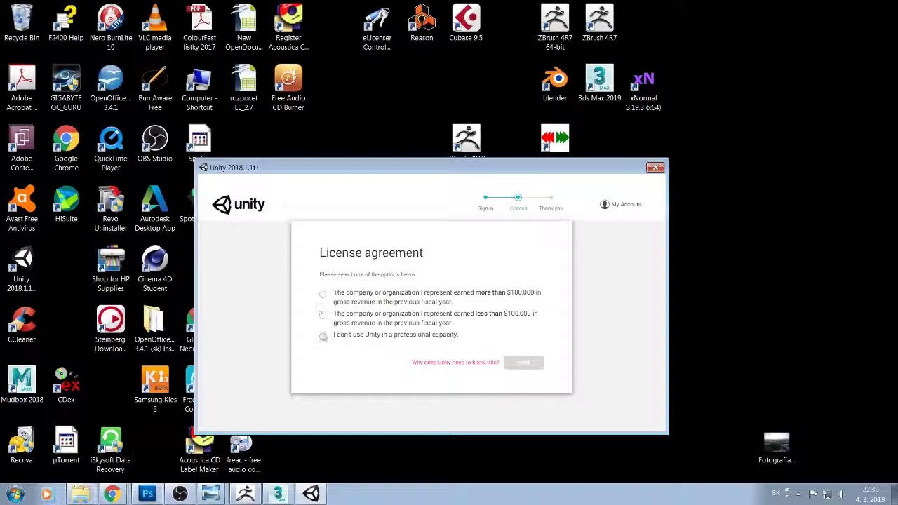
pyautogui.click(323, 335)
pyautogui.click(539, 368)
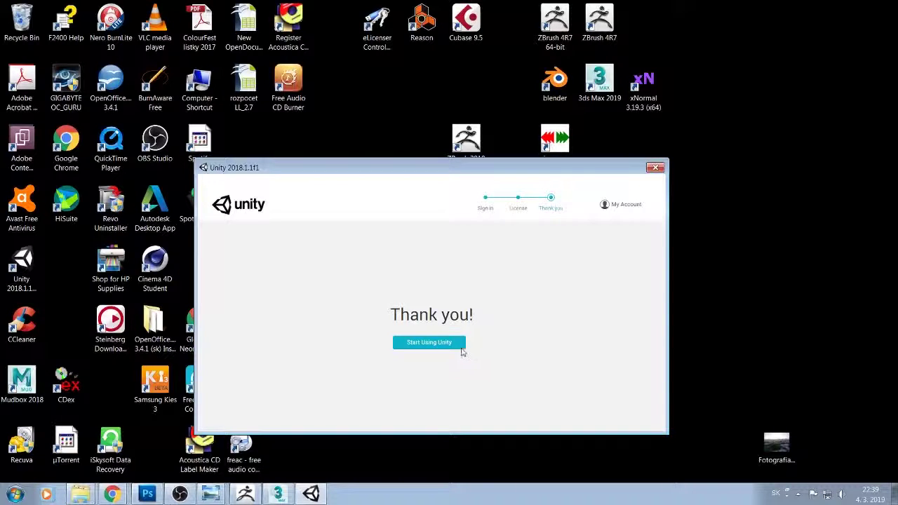
pyautogui.click(459, 344)
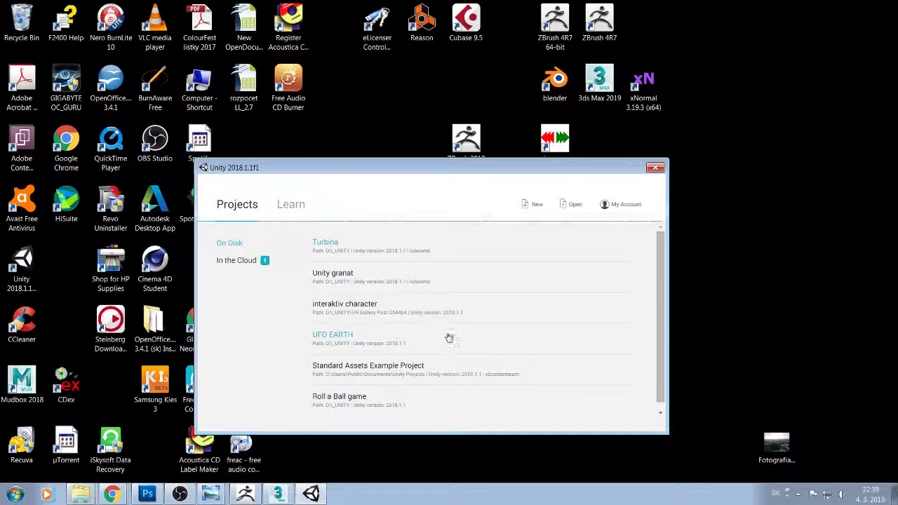
# - Start a new 3D project named Sekera-Unity and browse for its location folder
pyautogui.click(537, 205)
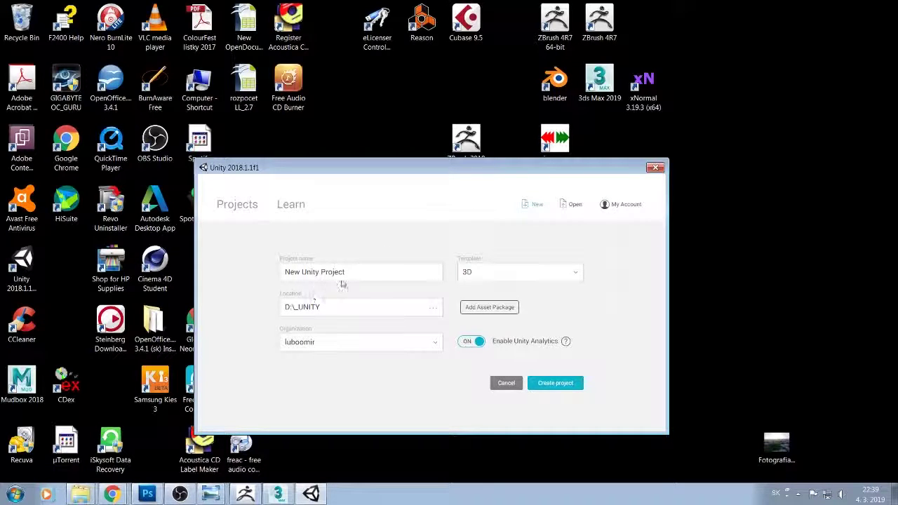
pyautogui.moveTo(344, 275); pyautogui.dragTo(285, 285)
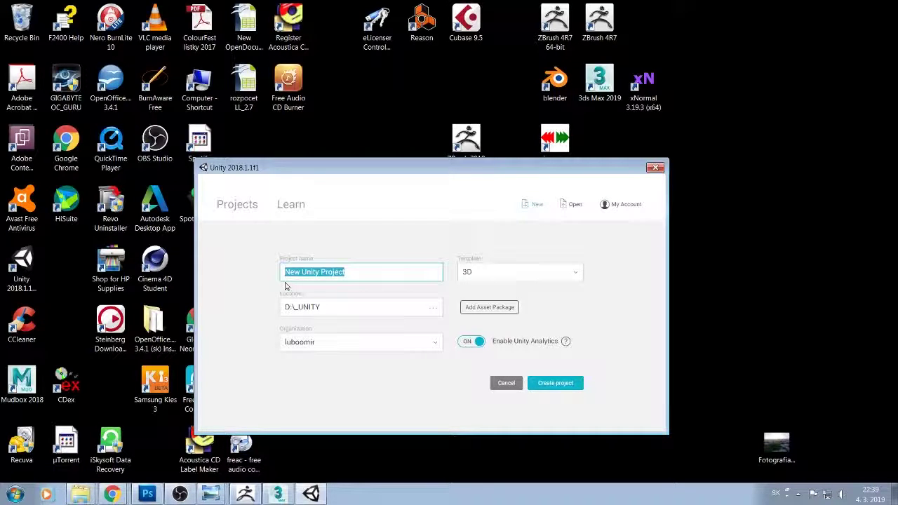
pyautogui.write('Seke')
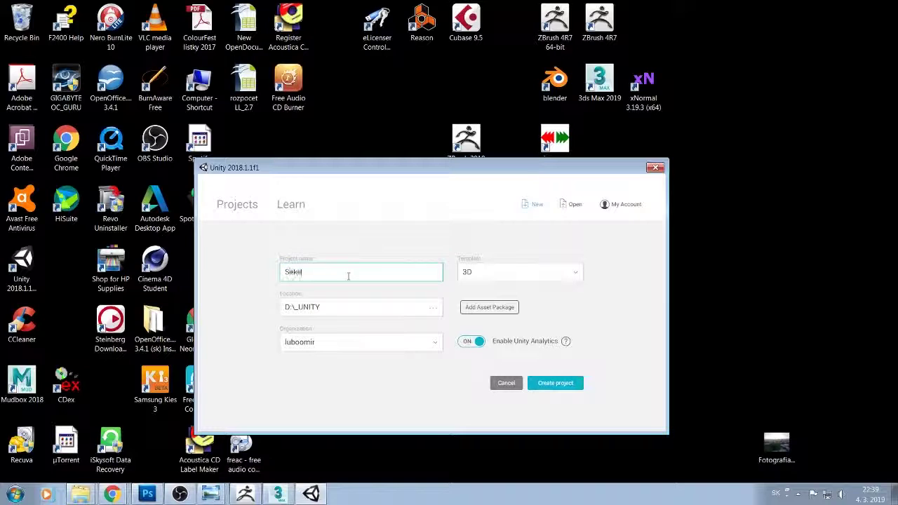
pyautogui.write('ra')
pyautogui.write('-')
pyautogui.write('Unity')
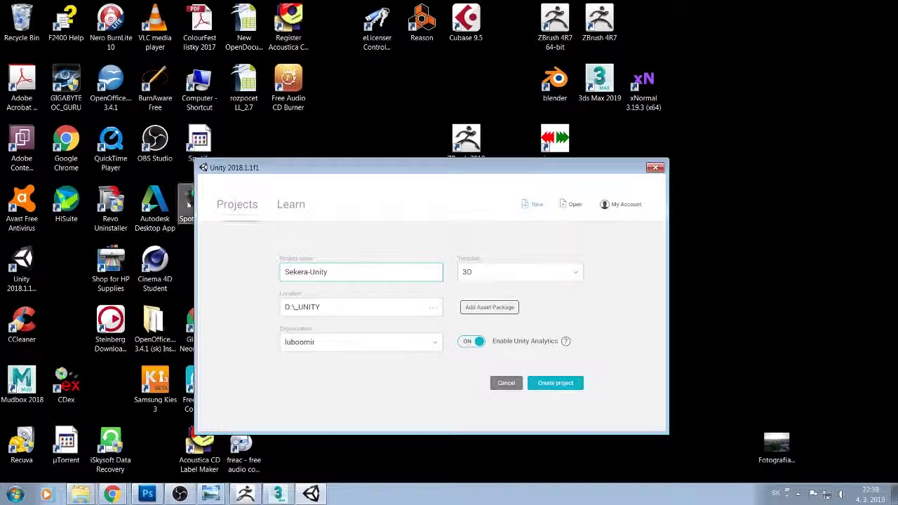
pyautogui.click(433, 313)
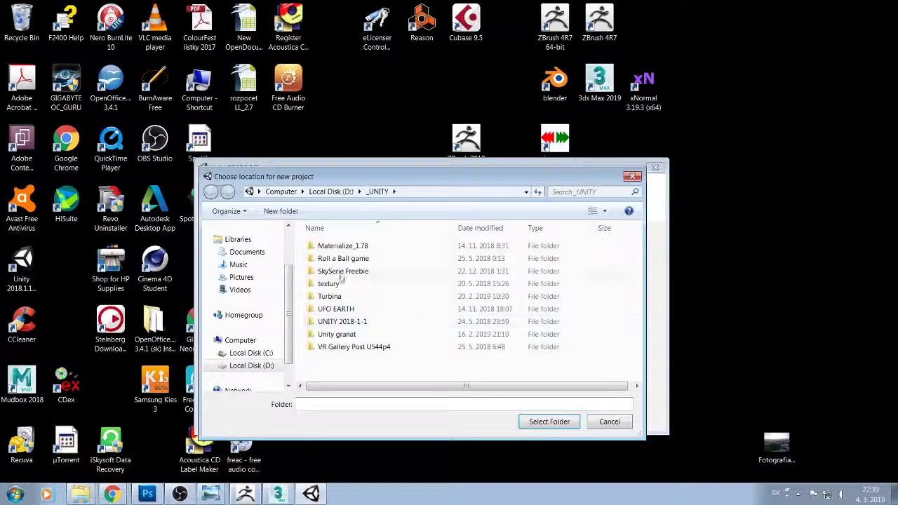
# - Create a Unity folder in D:\_3D MAX projekty\sekera, use it as the location, and create the project
pyautogui.click(330, 191)
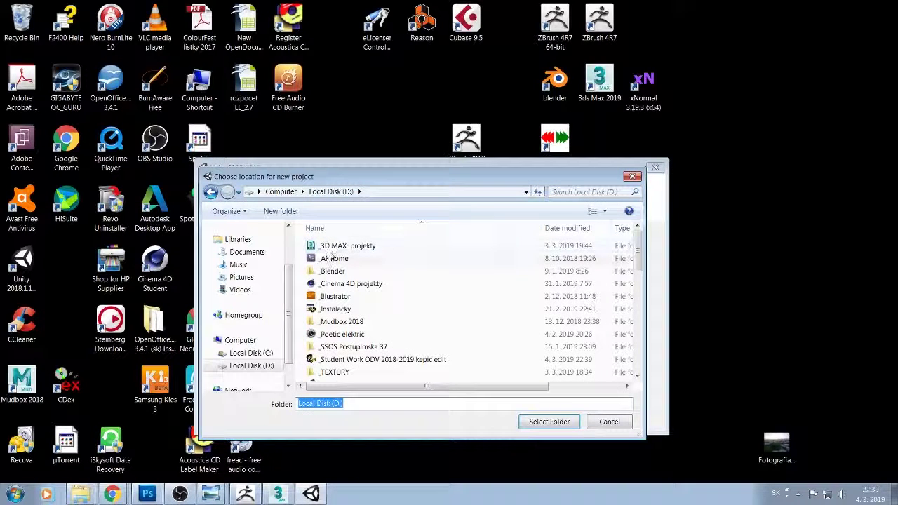
pyautogui.doubleClick(330, 249)
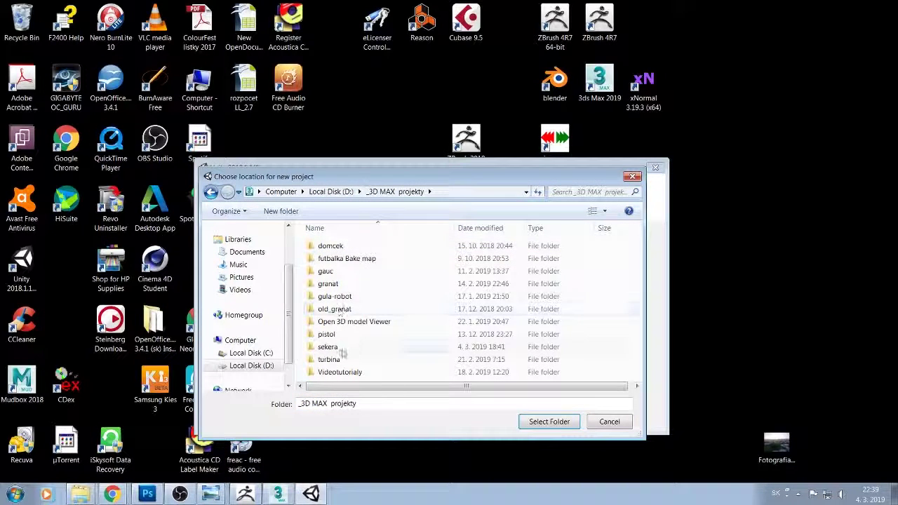
pyautogui.doubleClick(341, 346)
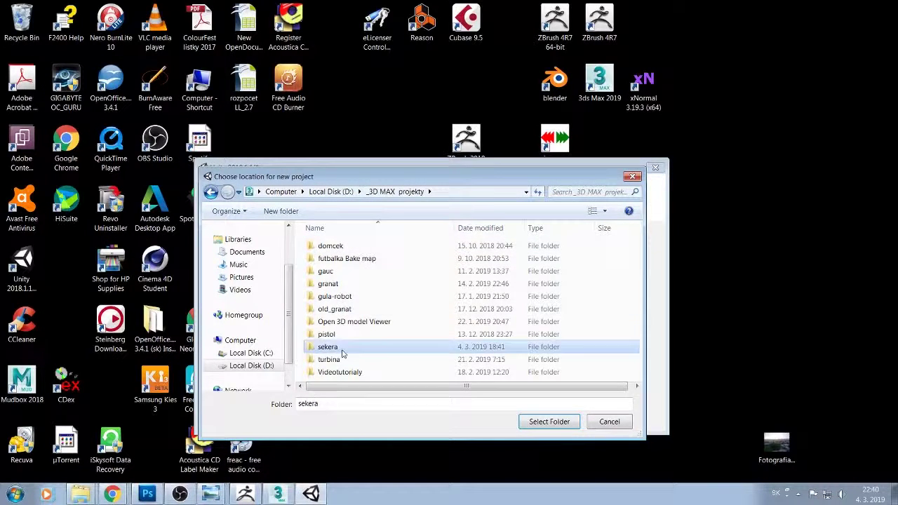
pyautogui.click(280, 211)
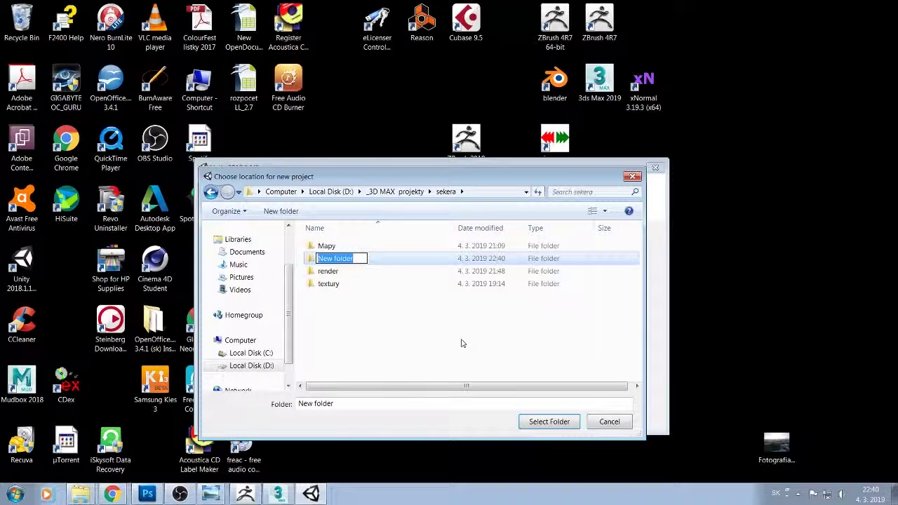
pyautogui.write('Unity')
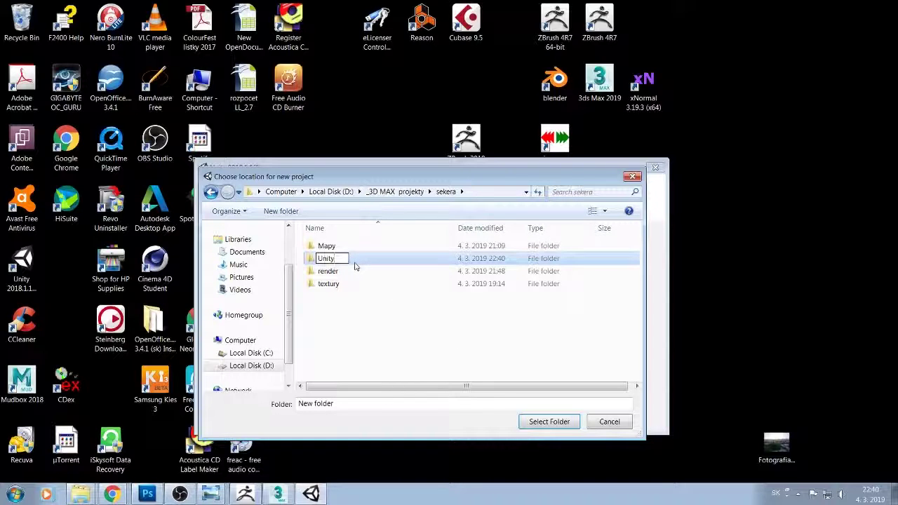
pyautogui.click(355, 266)
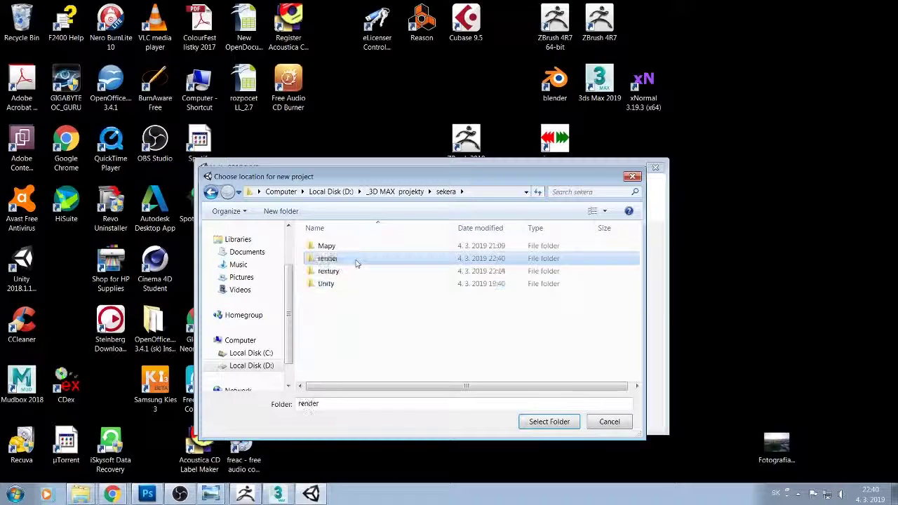
pyautogui.click(342, 283)
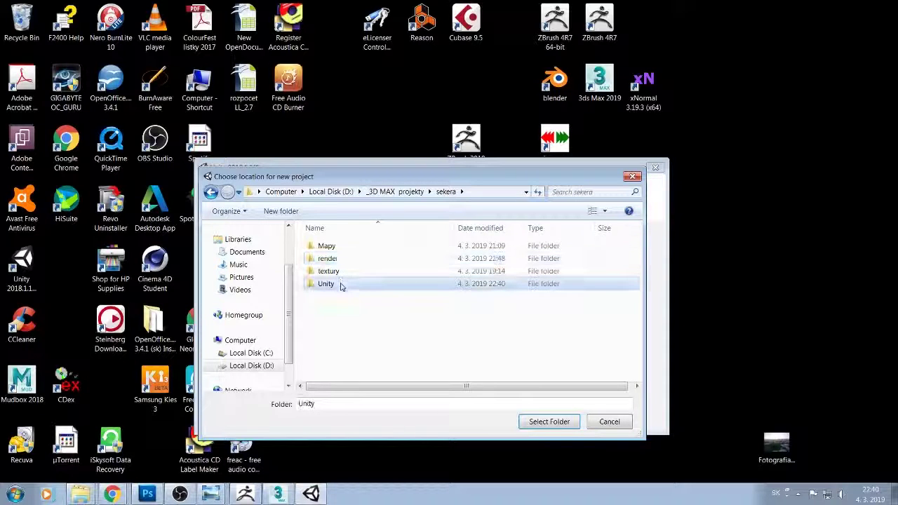
pyautogui.click(561, 424)
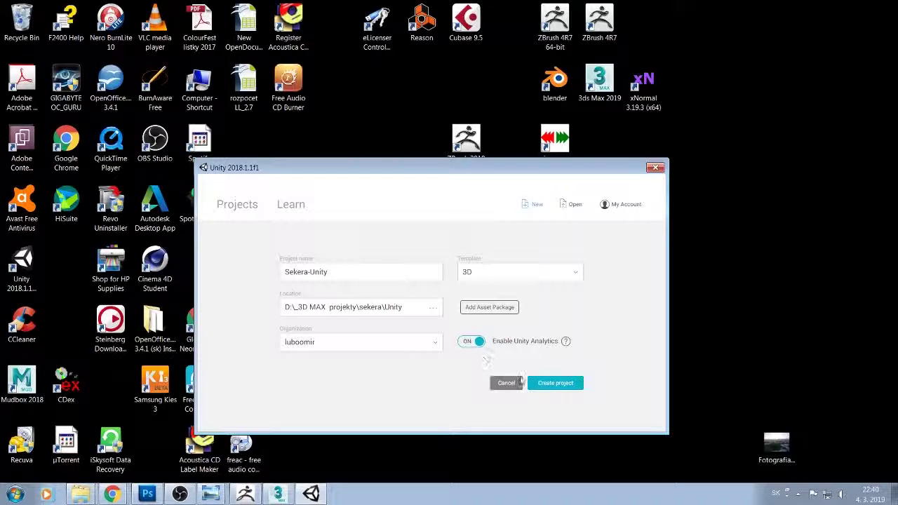
pyautogui.click(541, 387)
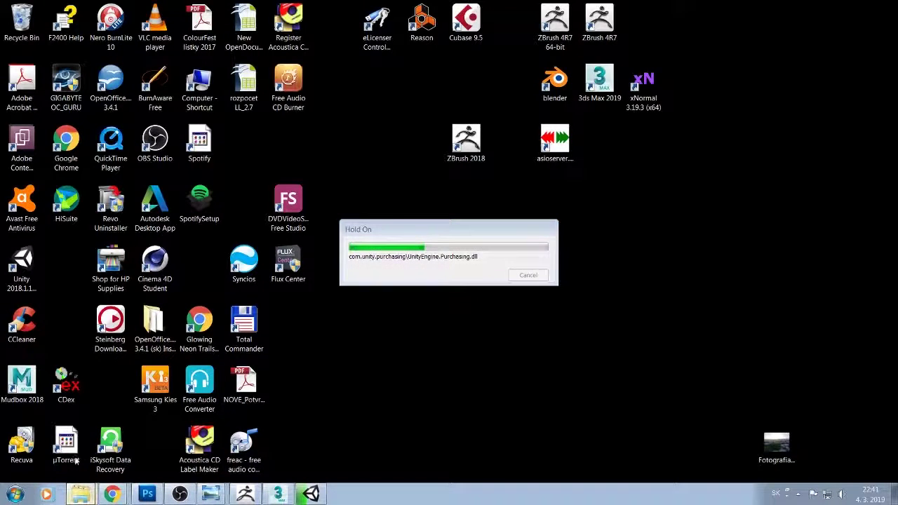
# - Open the textury folder inside sekera in Explorer to view the textures
pyautogui.click(81, 494)
pyautogui.doubleClick(446, 137)
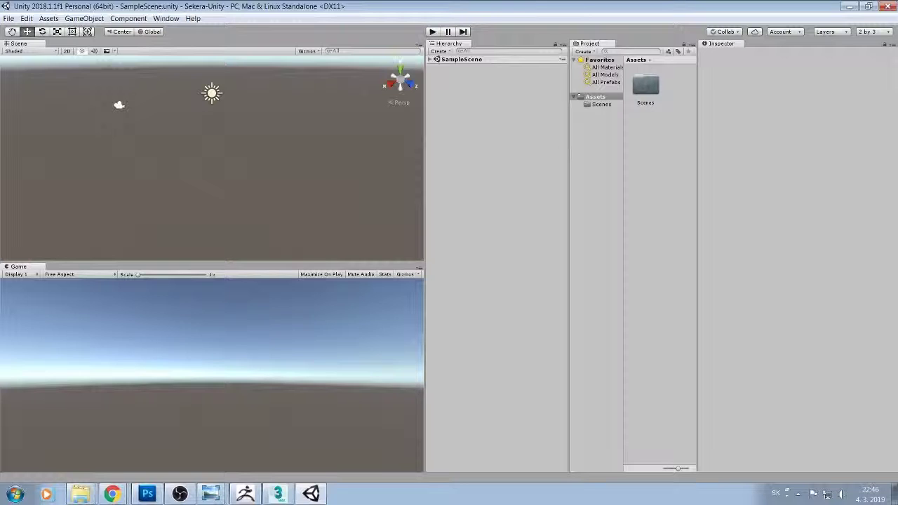
# - Dock Project below Hierarchy, enlarge the Project panel, and tab the Game view beside Scene
pyautogui.moveTo(448, 44); pyautogui.dragTo(503, 51)
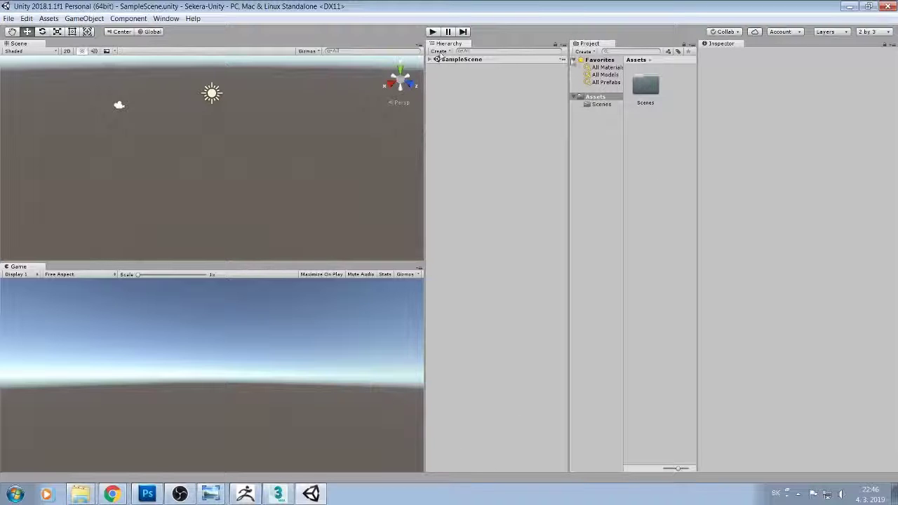
pyautogui.moveTo(589, 44); pyautogui.dragTo(349, 163)
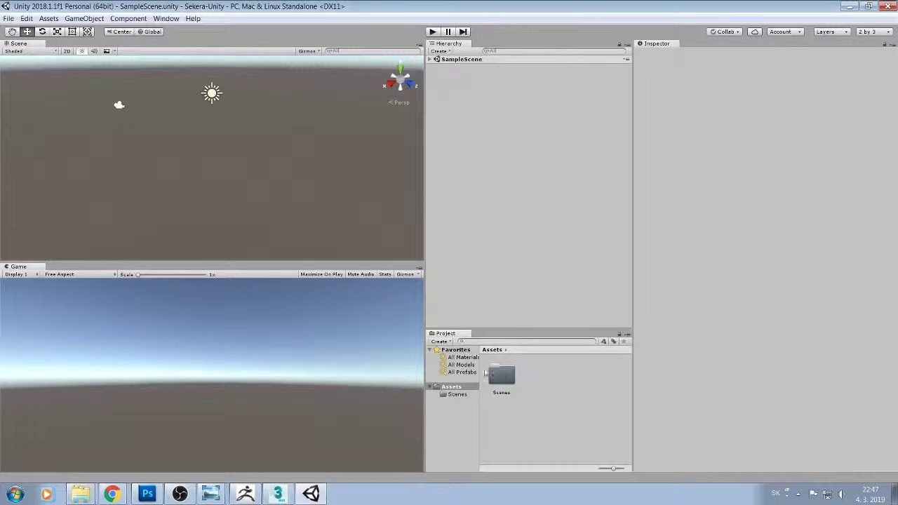
pyautogui.moveTo(485, 372); pyautogui.dragTo(513, 361)
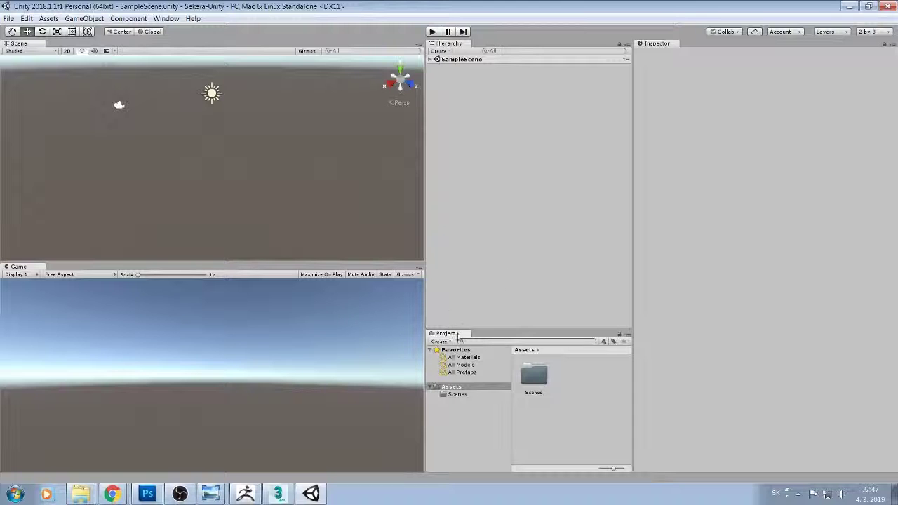
pyautogui.moveTo(473, 327); pyautogui.dragTo(484, 214)
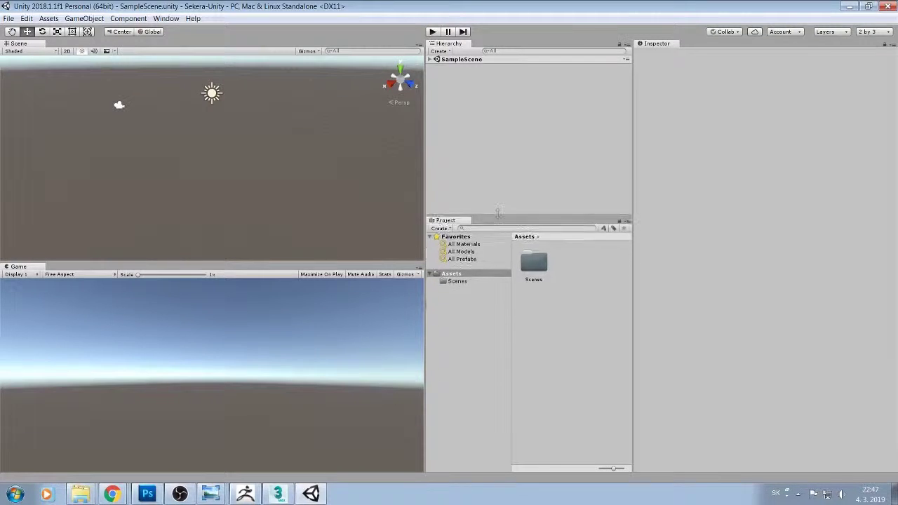
pyautogui.moveTo(28, 263)
pyautogui.mouseDown()
pyautogui.moveTo(172, 55)
pyautogui.moveTo(156, 59)
pyautogui.mouseUp()
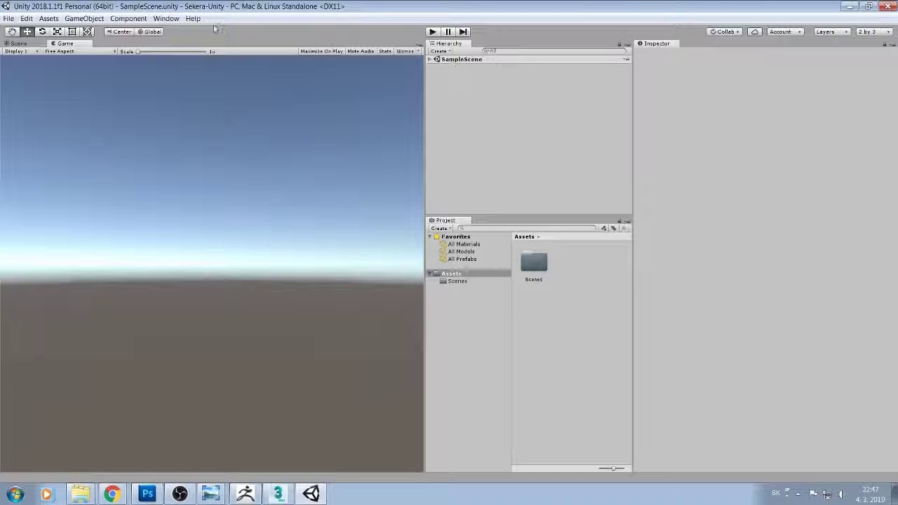
pyautogui.click(10, 19)
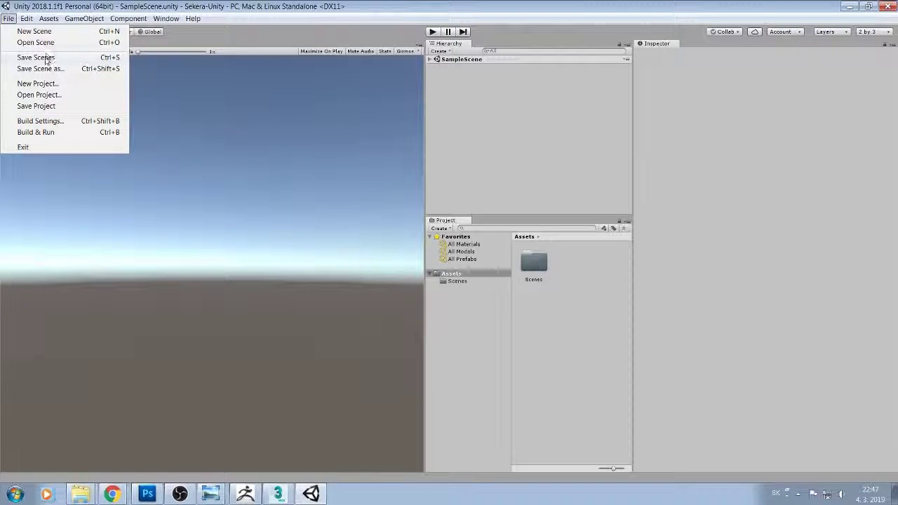
# - Save the scene as Sekera-Scene in the Assets/Scenes folder
pyautogui.click(46, 60)
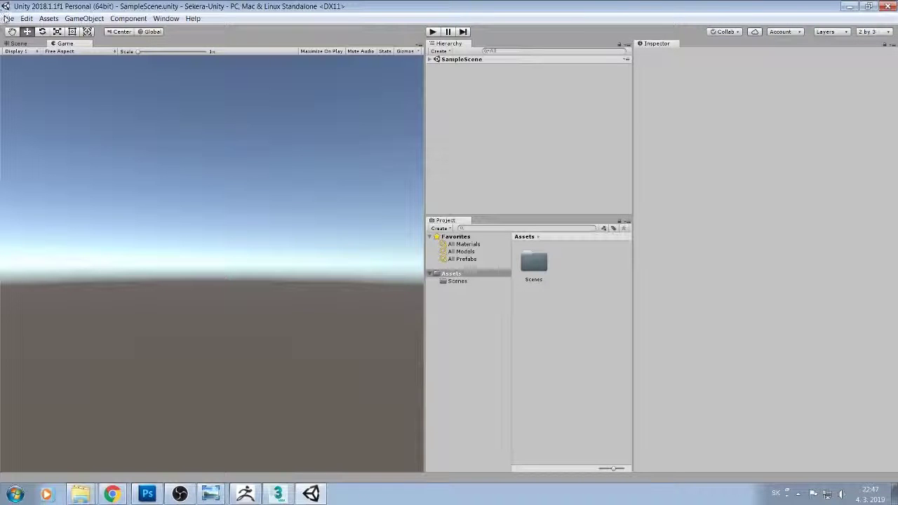
pyautogui.click(6, 18)
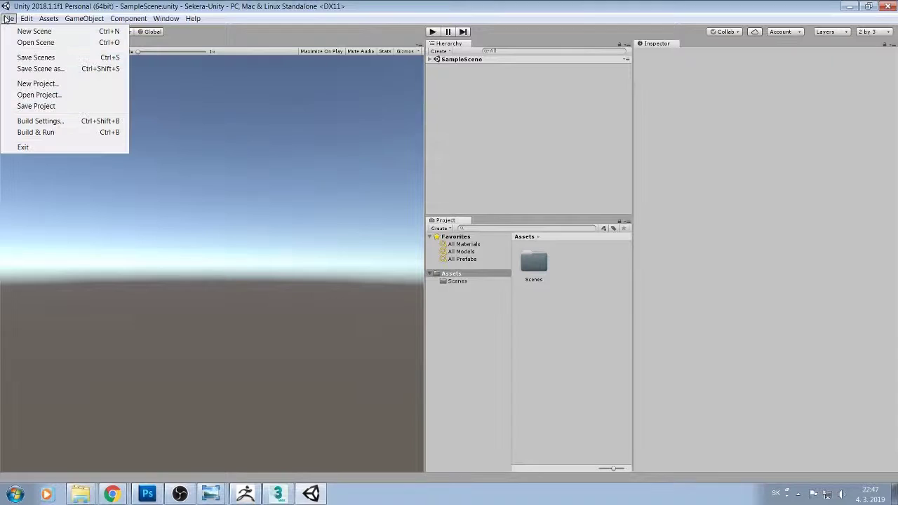
pyautogui.click(35, 68)
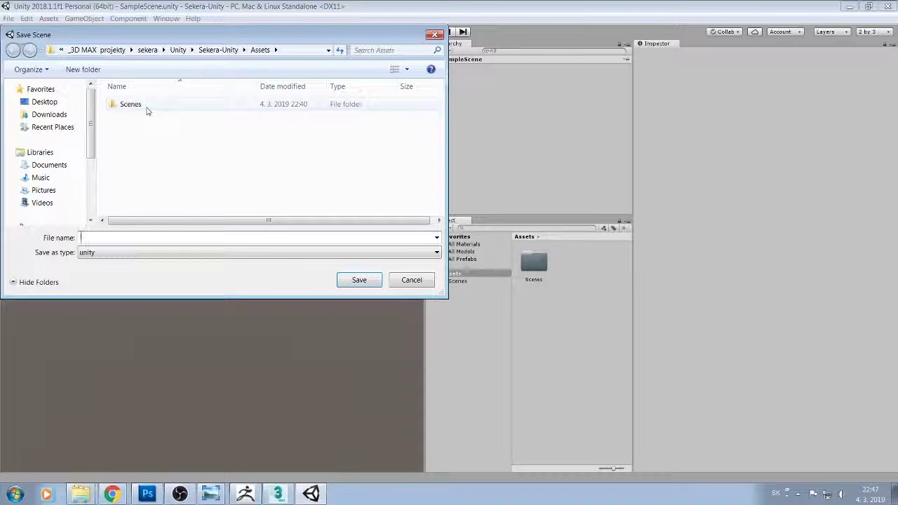
pyautogui.doubleClick(131, 104)
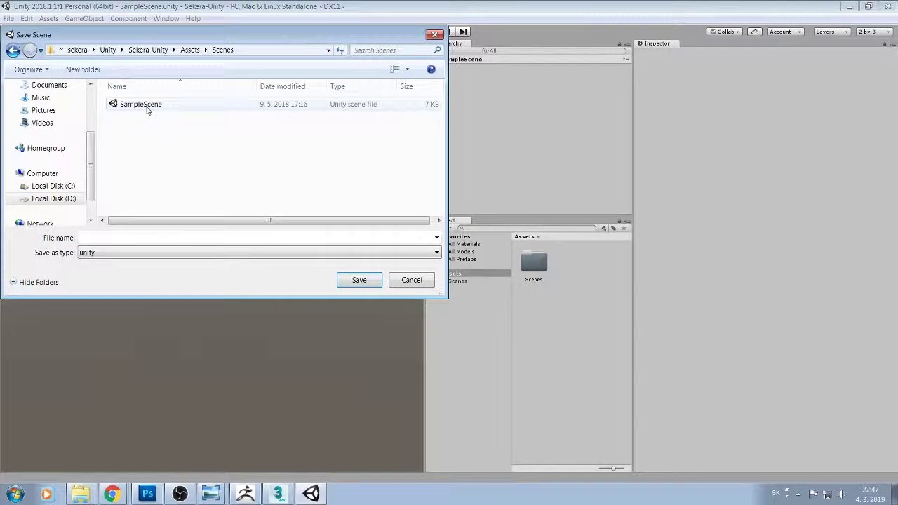
pyautogui.click(147, 106)
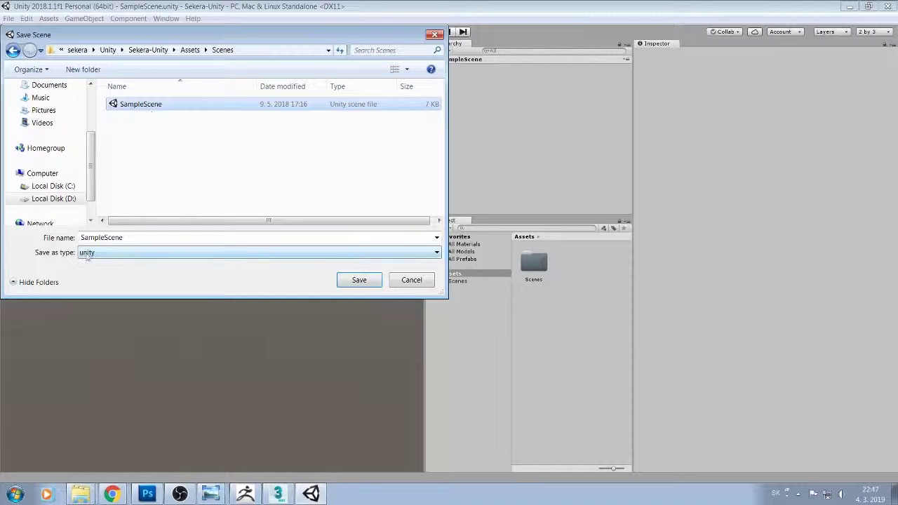
pyautogui.doubleClick(103, 238)
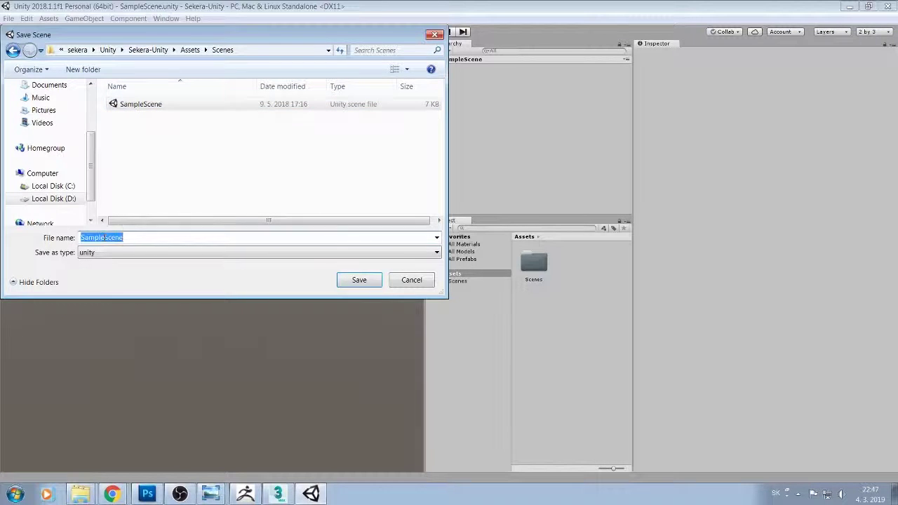
pyautogui.moveTo(104, 238); pyautogui.dragTo(79, 238)
pyautogui.press('BackSpace')
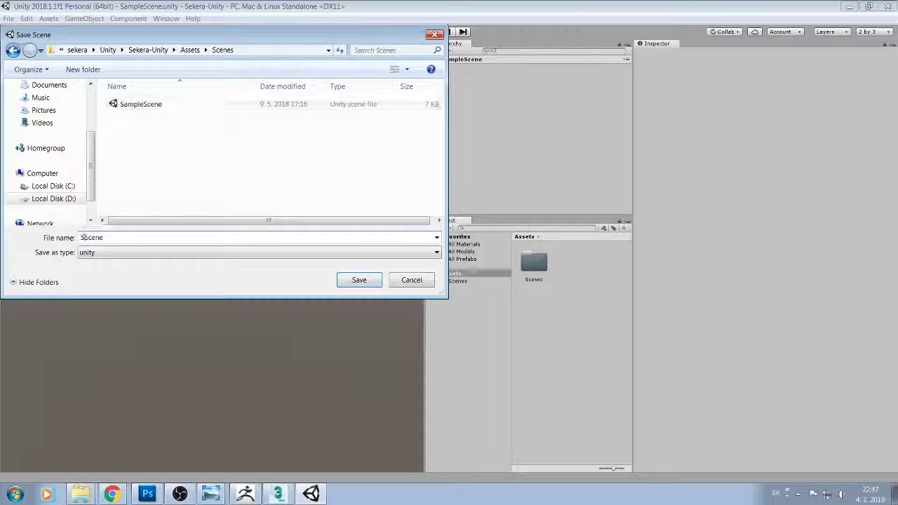
pyautogui.write('Sekera')
pyautogui.write('-')
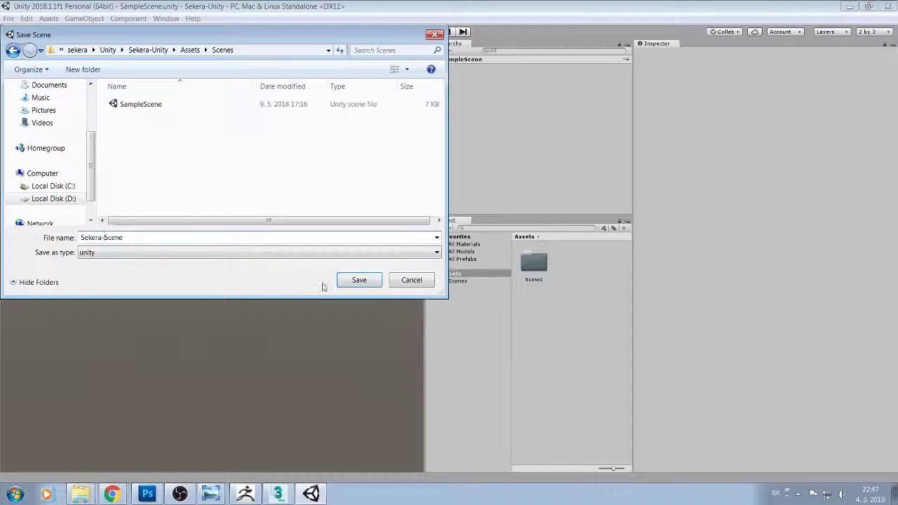
pyautogui.click(346, 281)
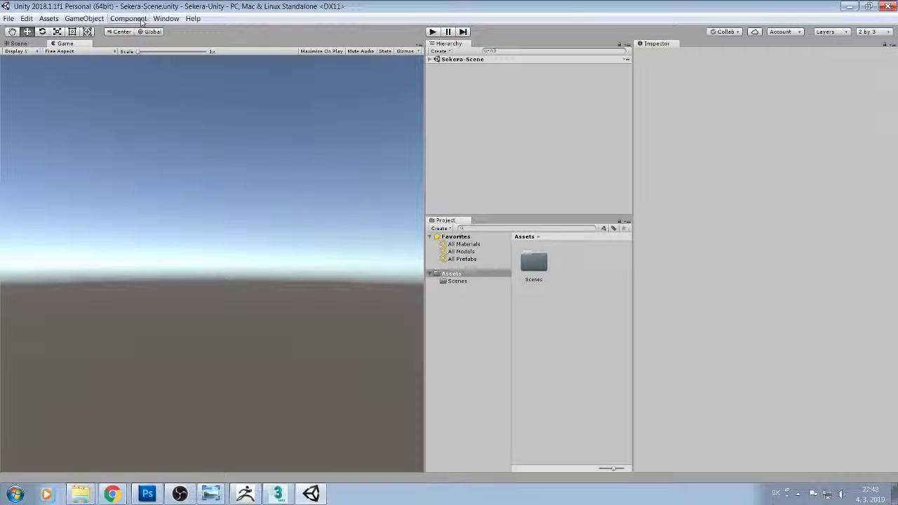
# - Add a Plane via GameObject > 3D Object > Plane
pyautogui.click(49, 19)
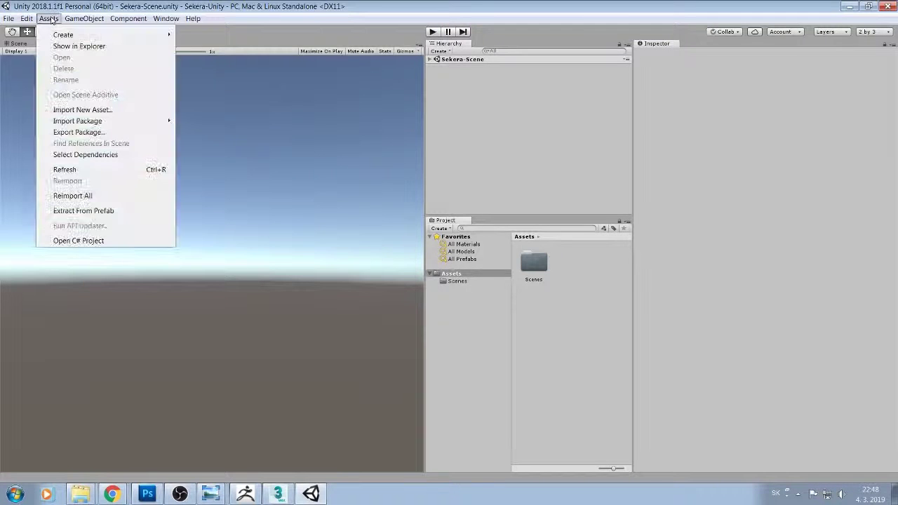
pyautogui.moveTo(90, 36)
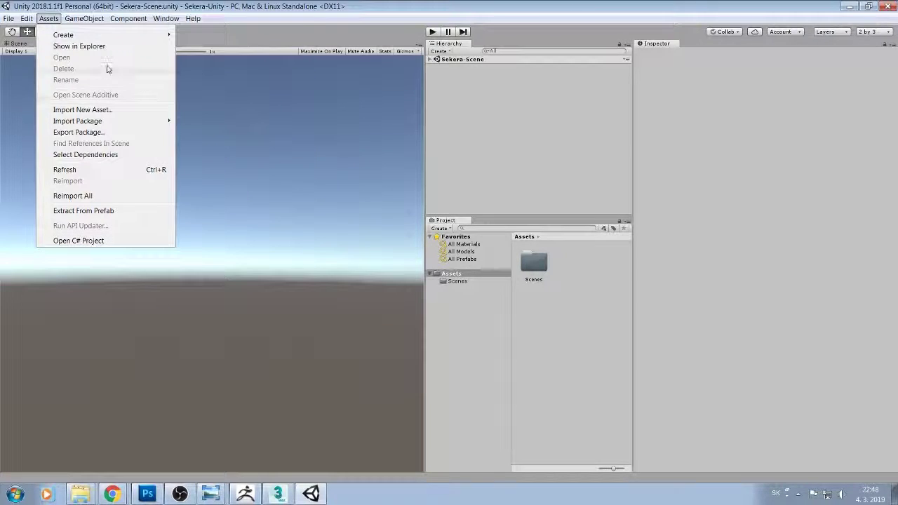
pyautogui.moveTo(130, 65)
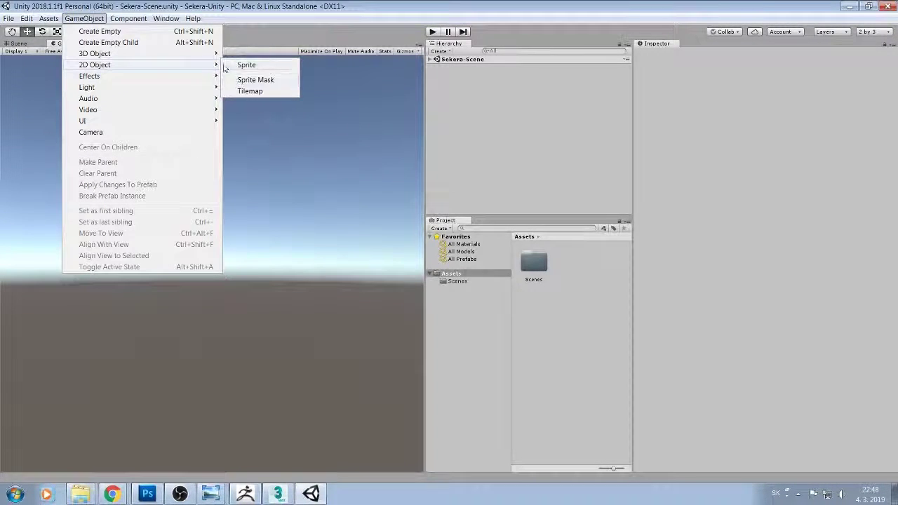
pyautogui.moveTo(196, 53)
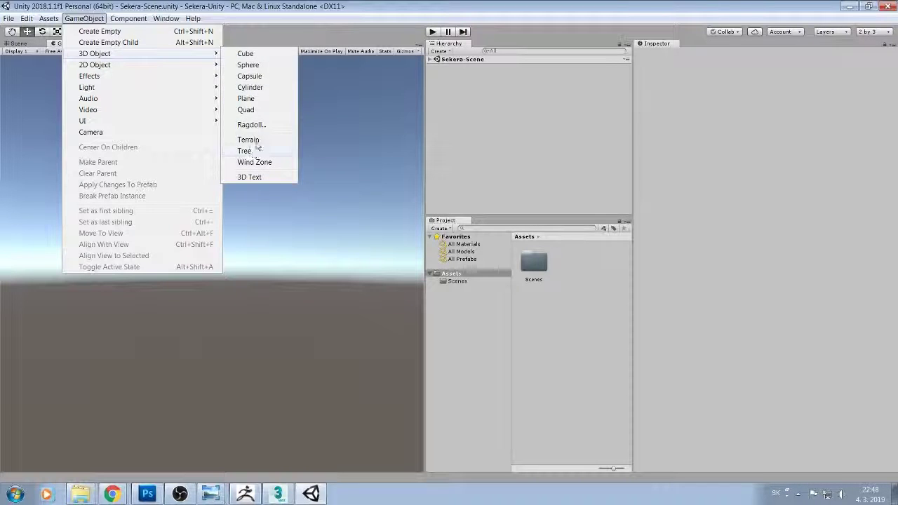
pyautogui.click(264, 104)
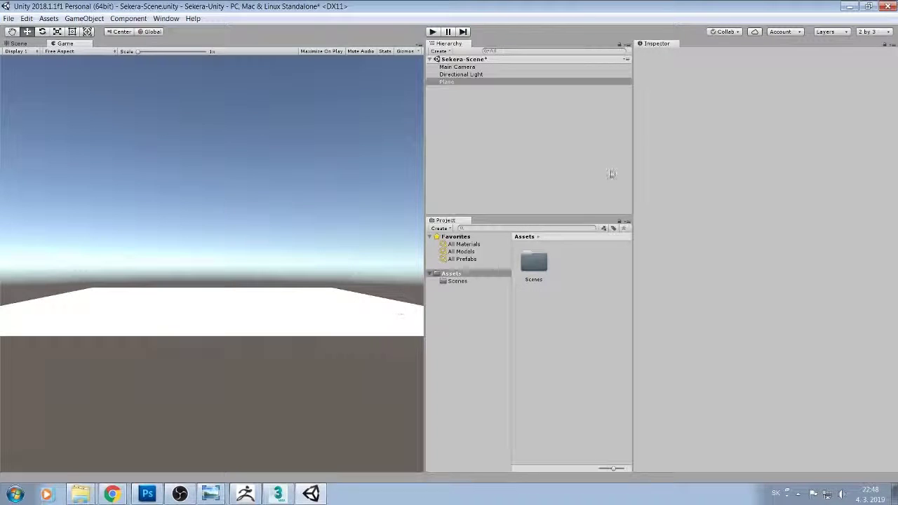
# - Set the plane's Transform Scale to 5 on X, Y and Z
pyautogui.click(453, 82)
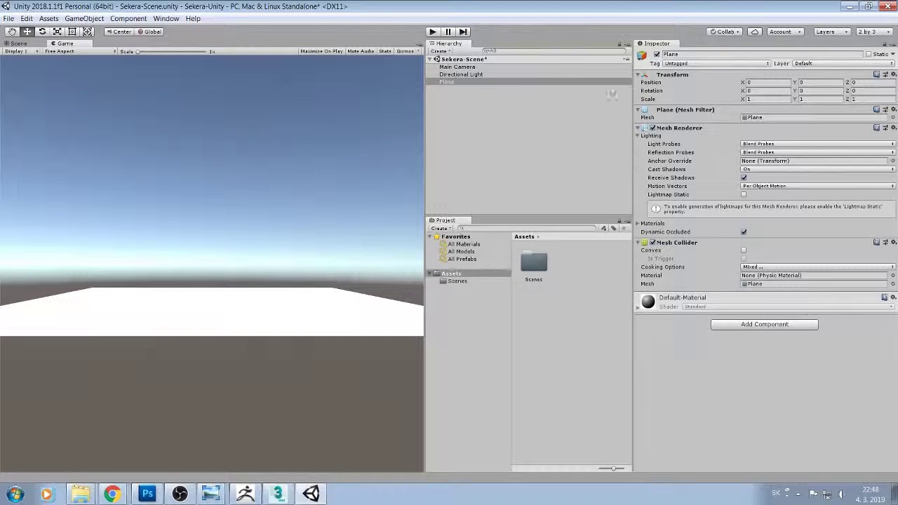
pyautogui.click(761, 98)
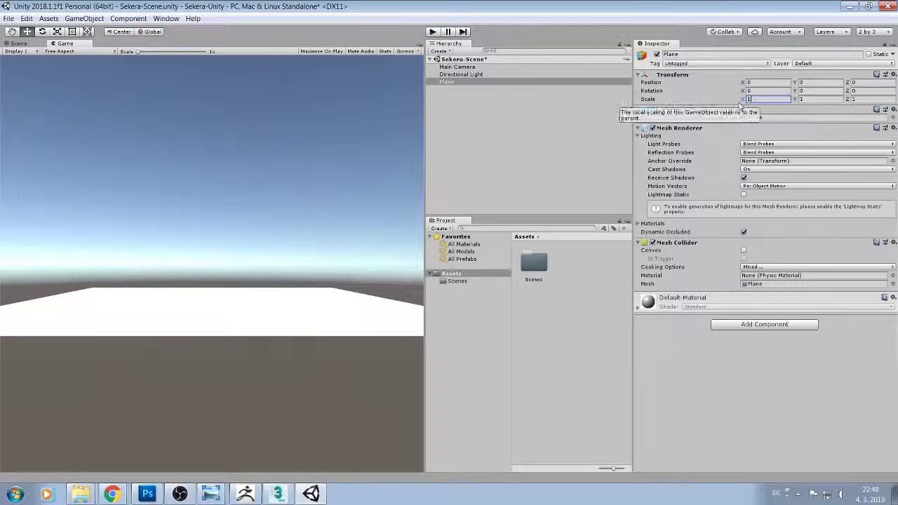
pyautogui.write('15')
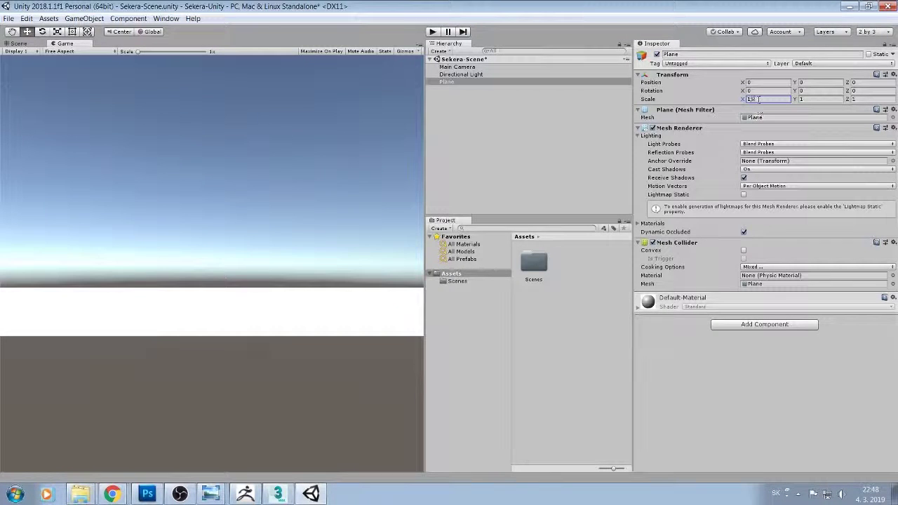
pyautogui.press('Return')
pyautogui.press('Tab')
pyautogui.write('5')
pyautogui.press('Tab')
pyautogui.write('5')
pyautogui.press('Return')
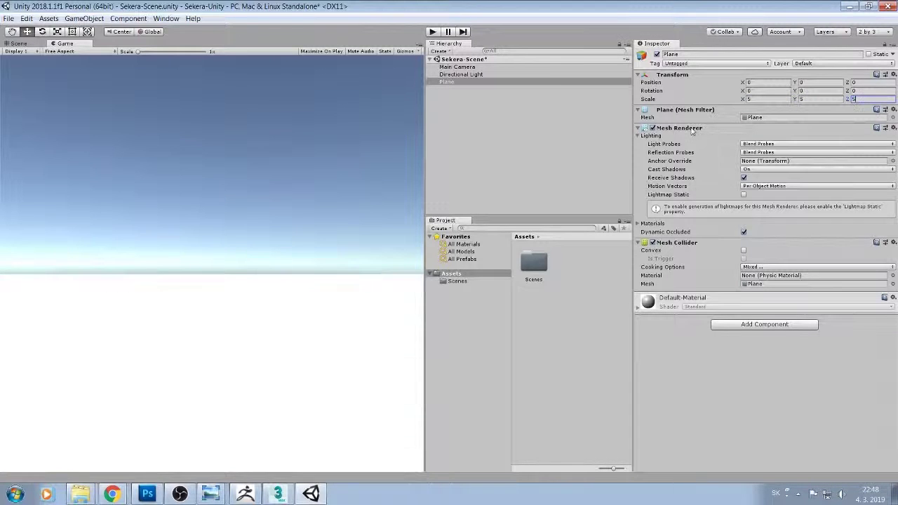
pyautogui.click(307, 214)
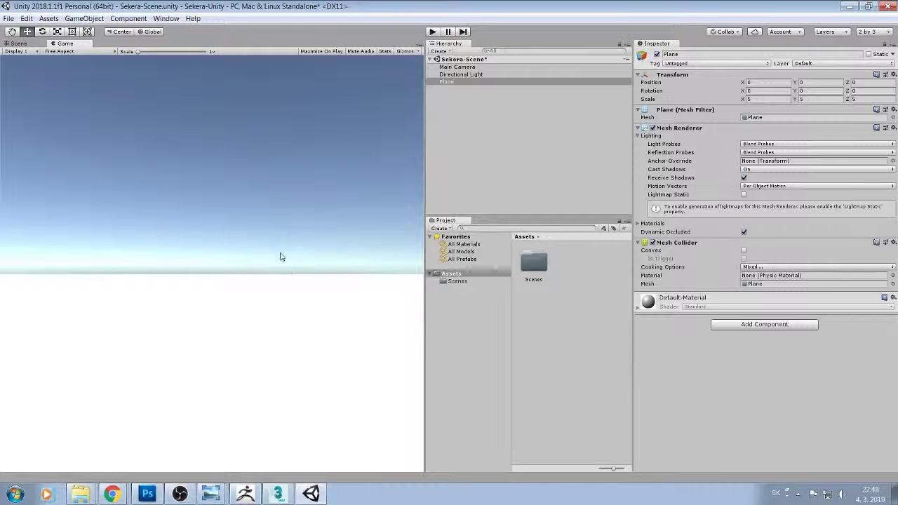
# - Reselect the Plane and expand its Default-Material settings in the Inspector
pyautogui.scroll(4, 278, 251)
pyautogui.scroll(-2, 279, 207)
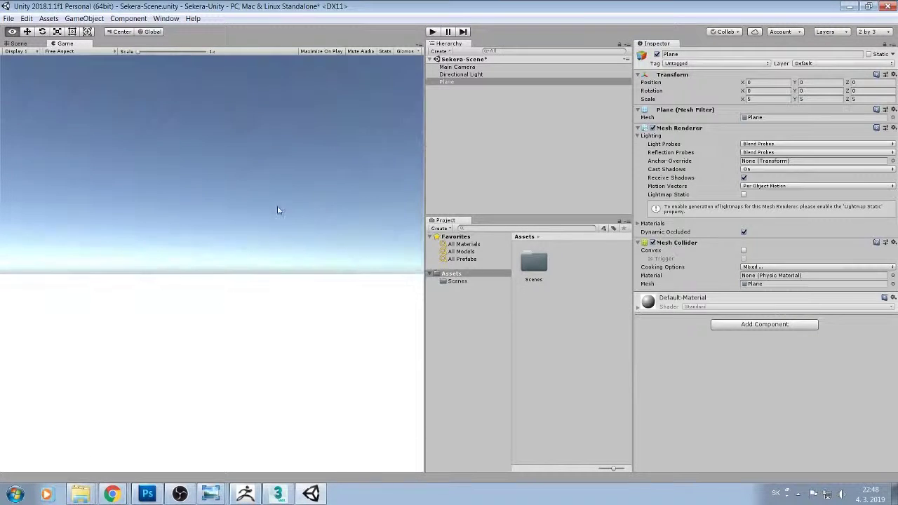
pyautogui.scroll(-2, 290, 131)
pyautogui.scroll(-1, 291, 131)
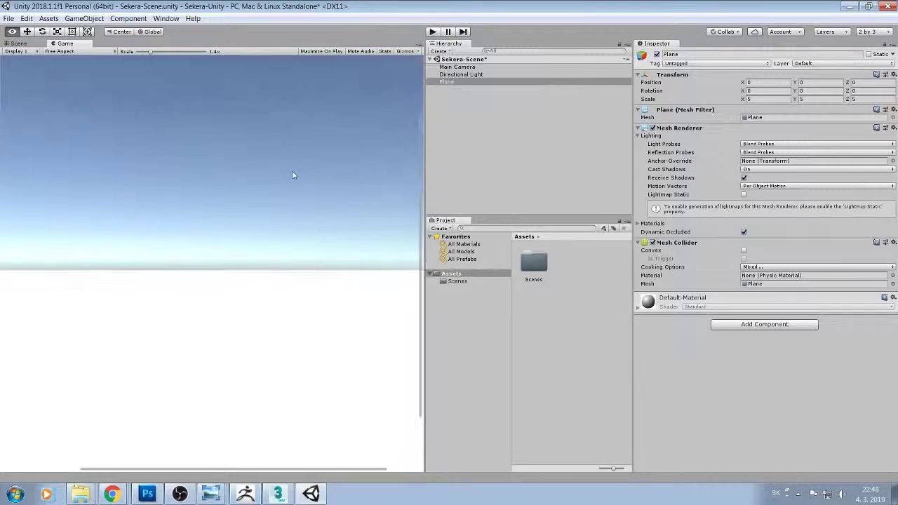
pyautogui.scroll(-1, 293, 175)
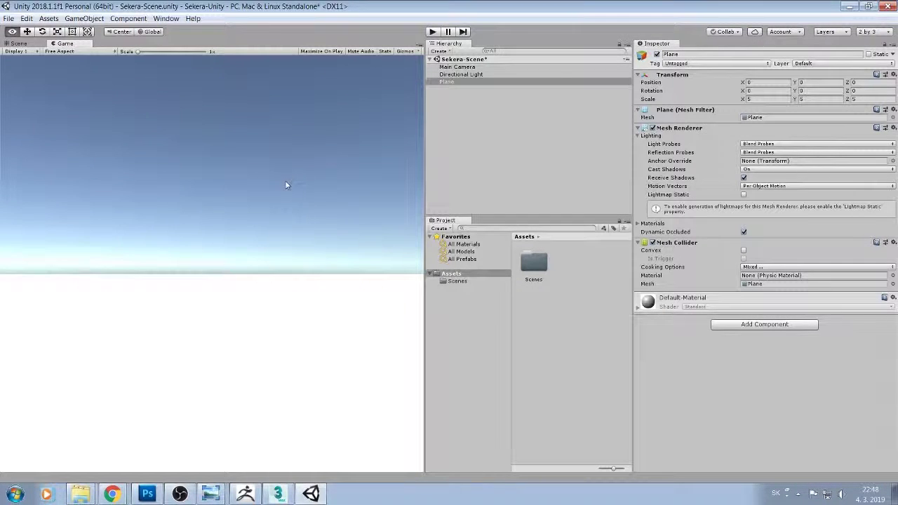
pyautogui.scroll(1, 295, 237)
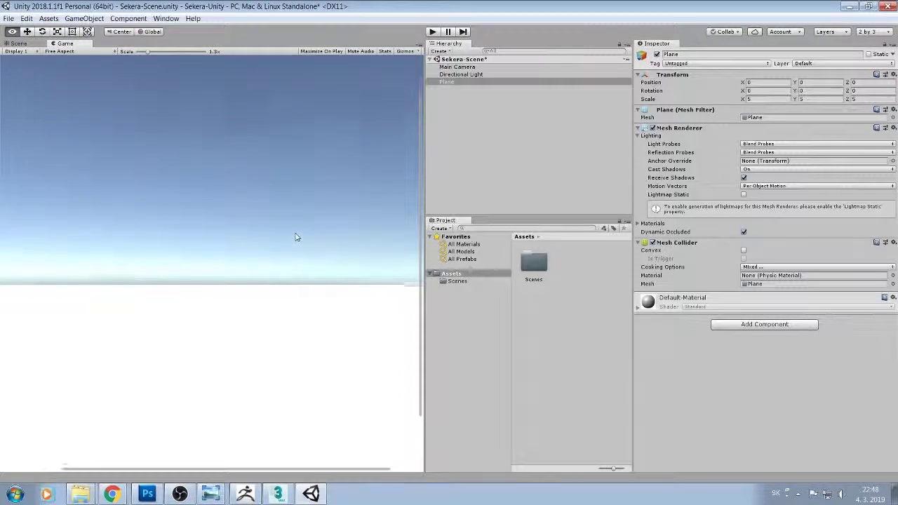
pyautogui.scroll(2, 295, 237)
pyautogui.scroll(2, 296, 236)
pyautogui.scroll(2, 295, 234)
pyautogui.scroll(-4, 296, 234)
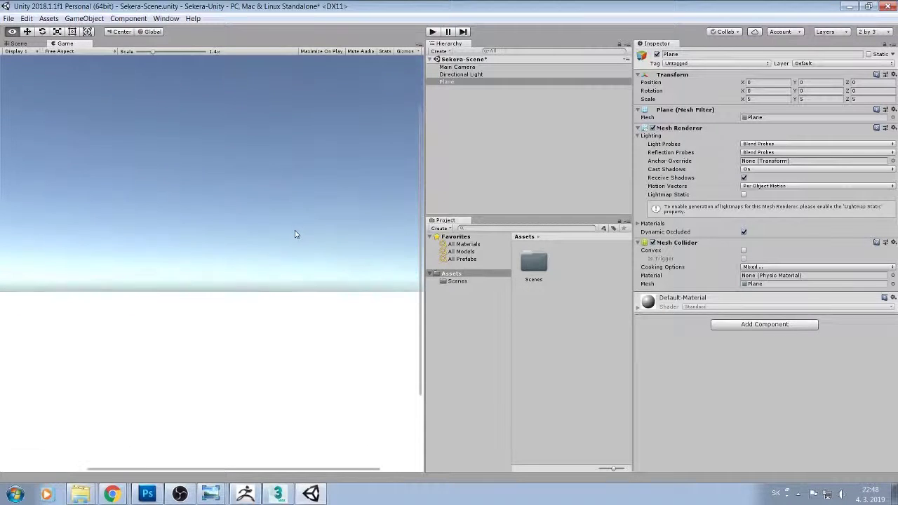
pyautogui.scroll(-3, 297, 232)
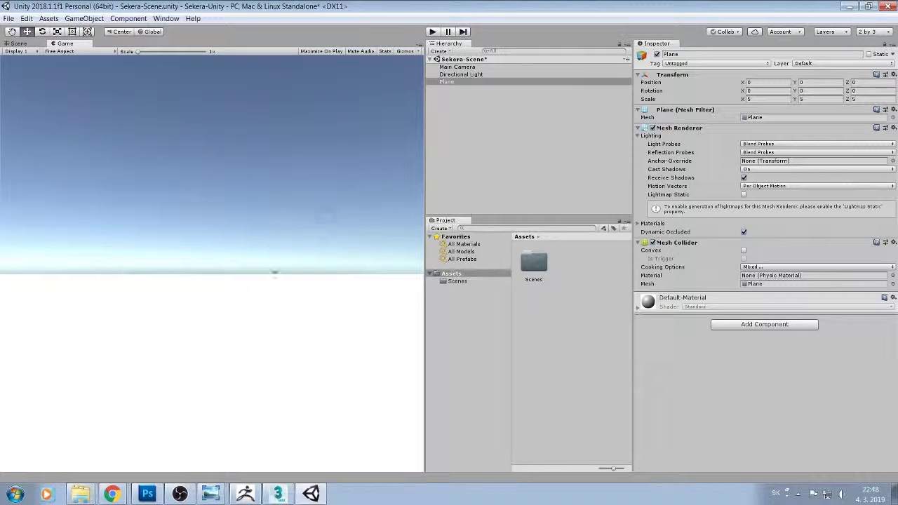
pyautogui.click(451, 82)
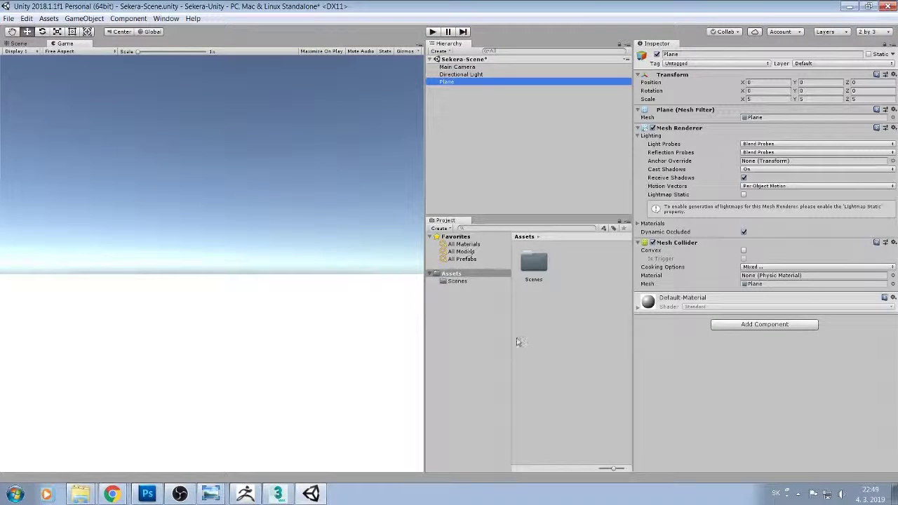
pyautogui.click(638, 312)
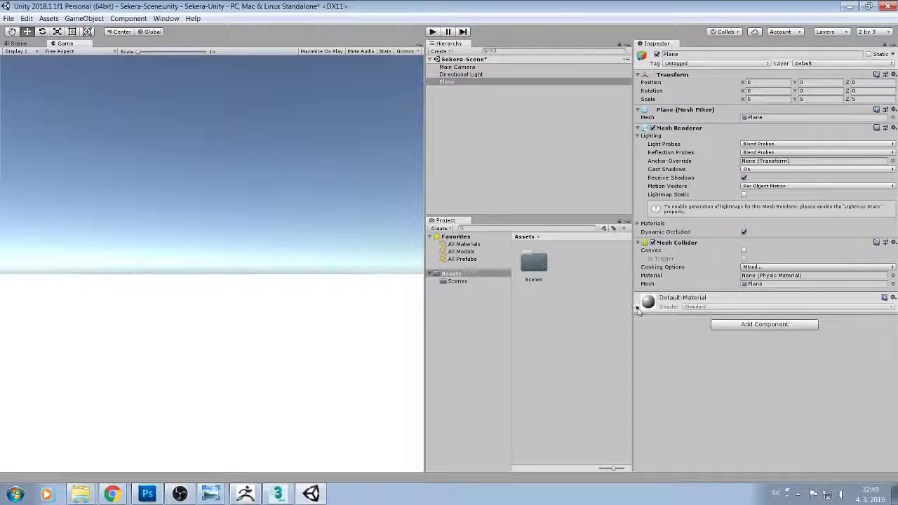
pyautogui.click(666, 309)
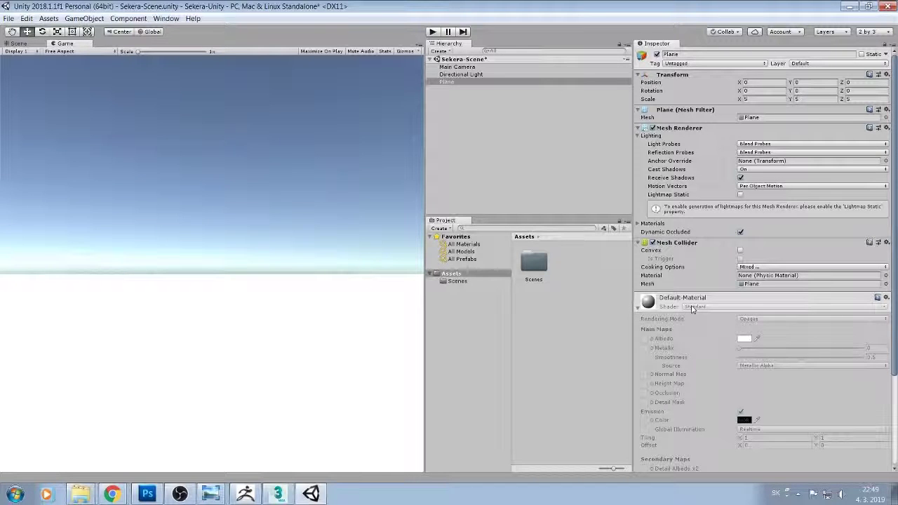
# - Create a new material in the Assets folder and name it Plane MAT
pyautogui.rightClick(545, 300)
pyautogui.moveTo(611, 175)
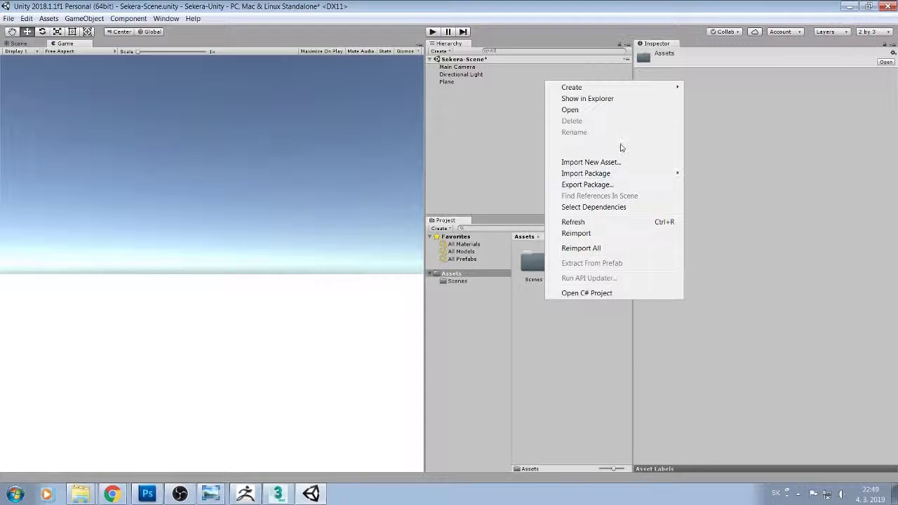
pyautogui.moveTo(626, 87)
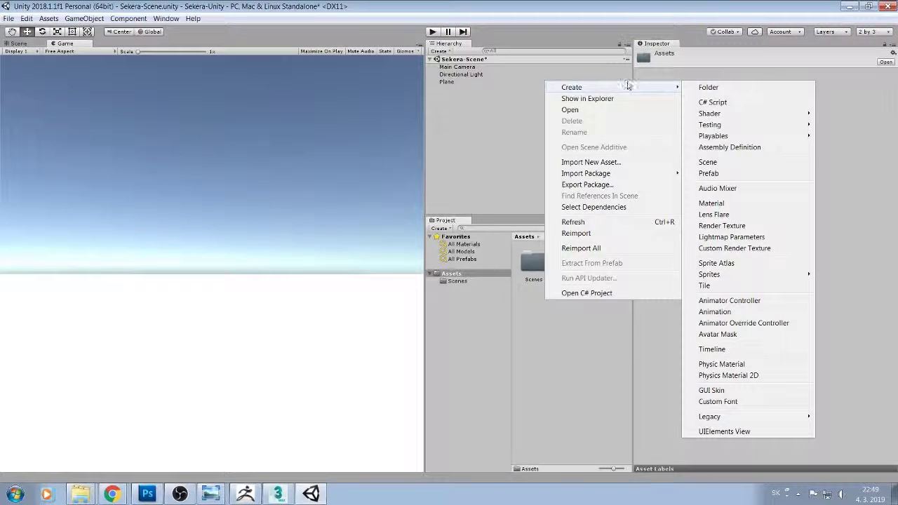
pyautogui.click(707, 205)
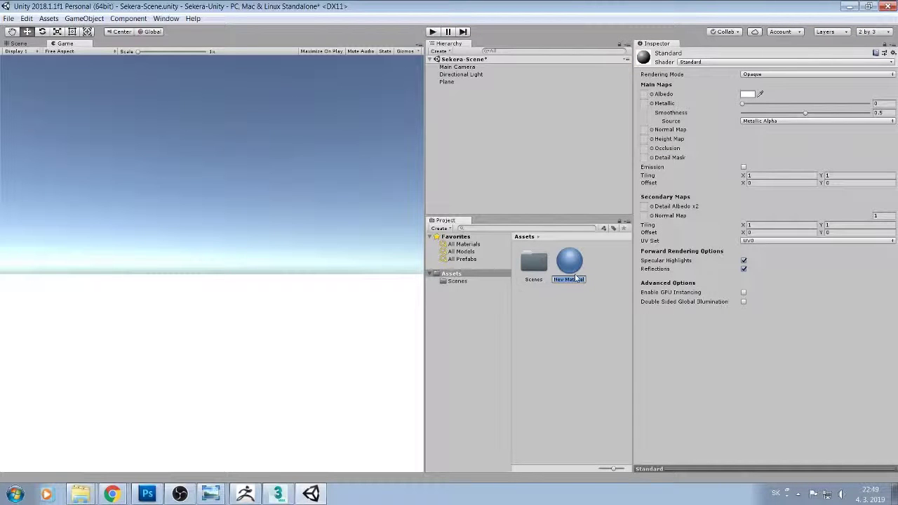
pyautogui.write('Plane')
pyautogui.write(' MAT')
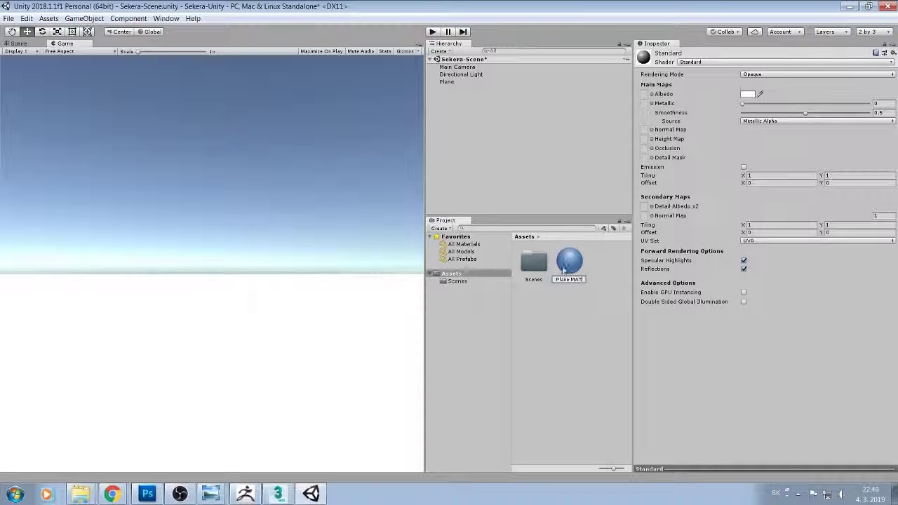
pyautogui.click(571, 265)
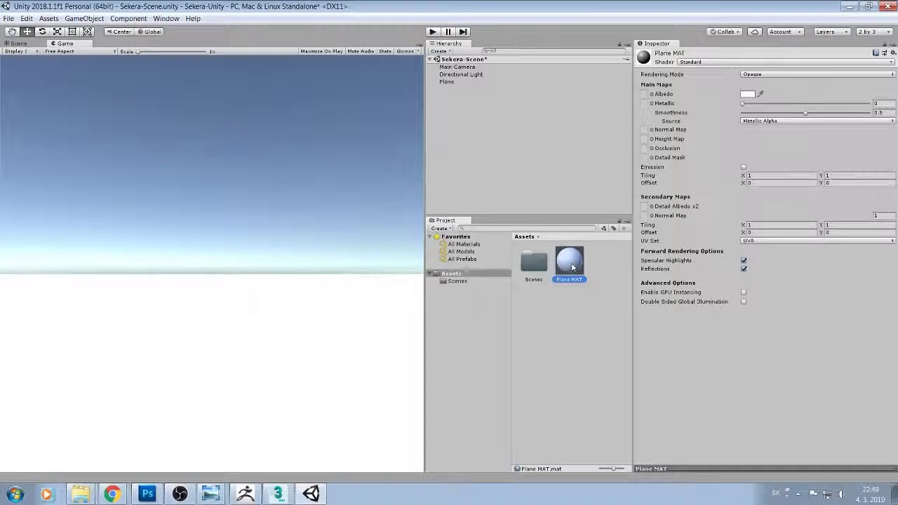
pyautogui.click(348, 352)
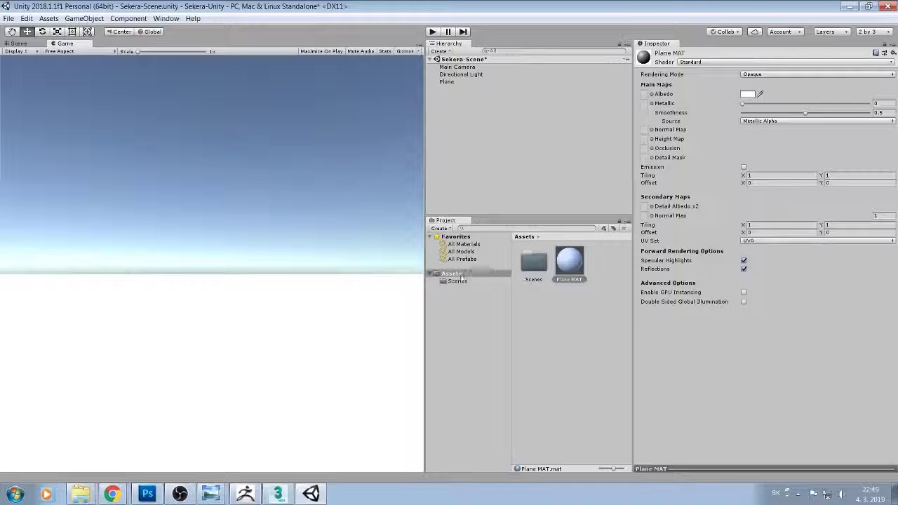
# - Set the plane's Transform Scale to 3 on X, Y and Z
pyautogui.click(453, 81)
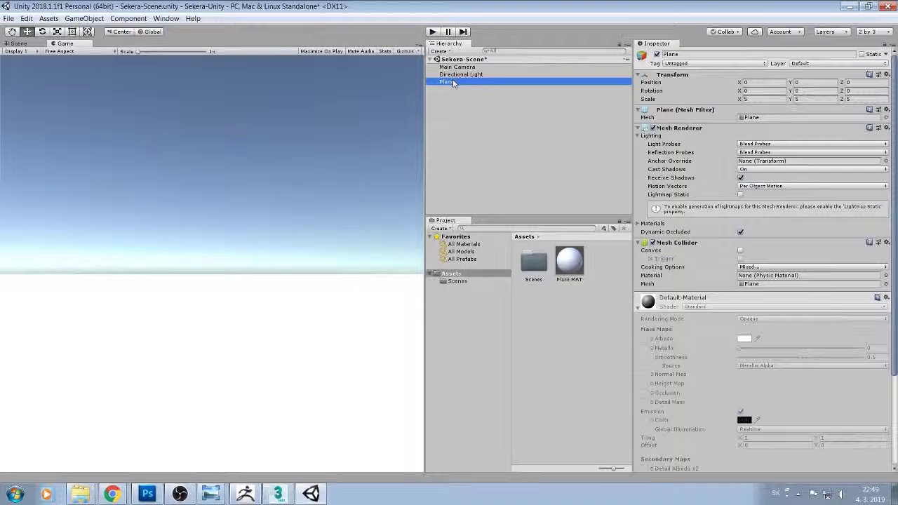
pyautogui.click(756, 99)
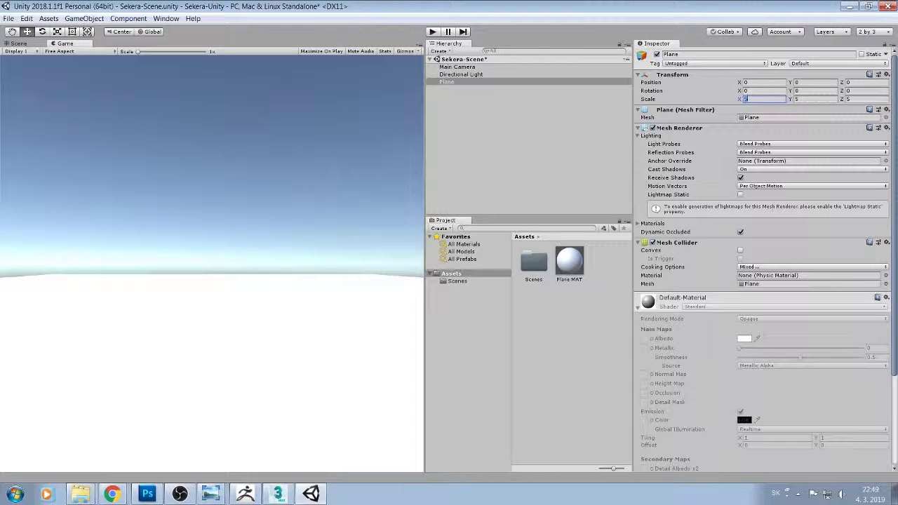
pyautogui.write('3')
pyautogui.click(799, 99)
pyautogui.write('3')
pyautogui.press('Tab')
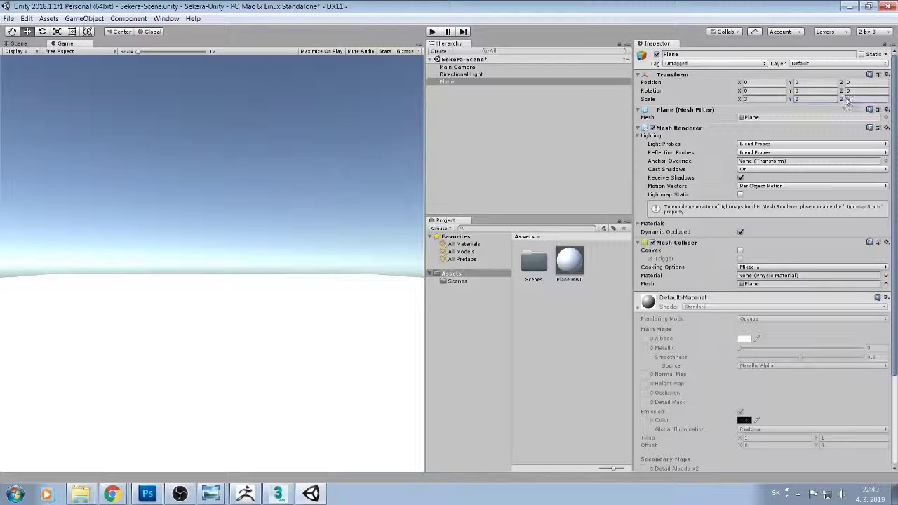
pyautogui.write('3')
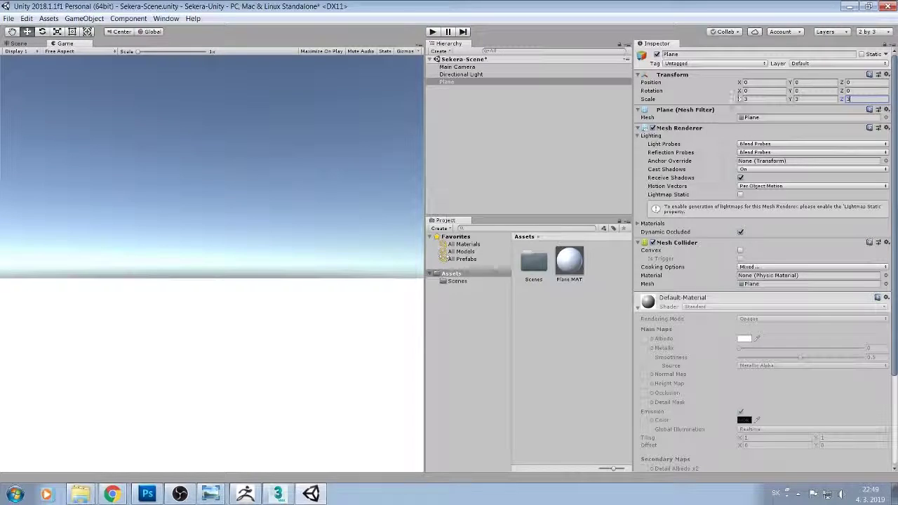
pyautogui.moveTo(738, 99); pyautogui.dragTo(663, 121)
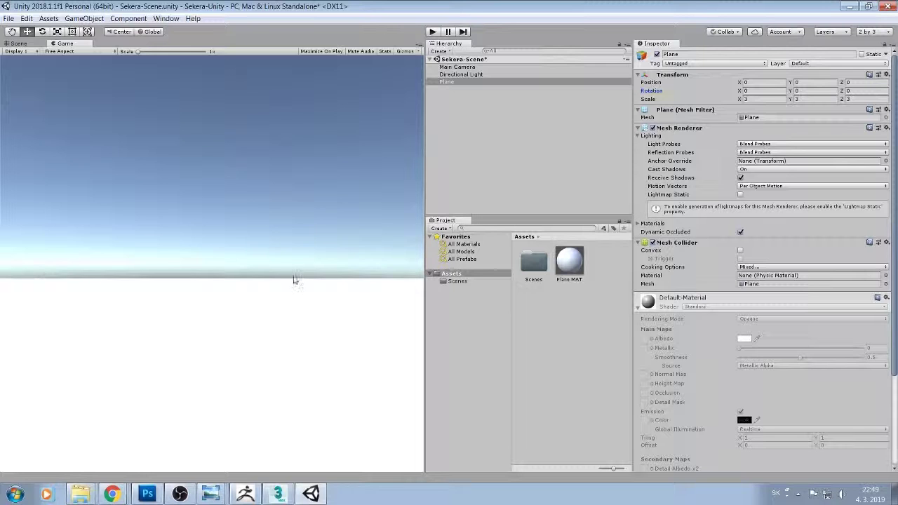
# - In the Scene view, drag Plane MAT from Assets onto the plane
pyautogui.click(459, 67)
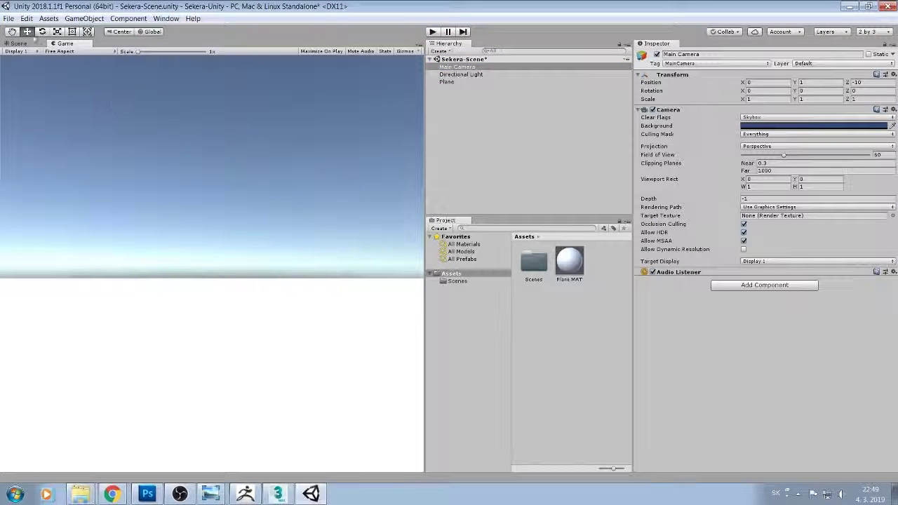
pyautogui.click(19, 44)
pyautogui.moveTo(173, 248)
pyautogui.mouseDown(button='middle')
pyautogui.moveTo(202, 203)
pyautogui.moveTo(186, 224)
pyautogui.moveTo(194, 217)
pyautogui.mouseUp(button='middle')
pyautogui.scroll(-5, 185, 237)
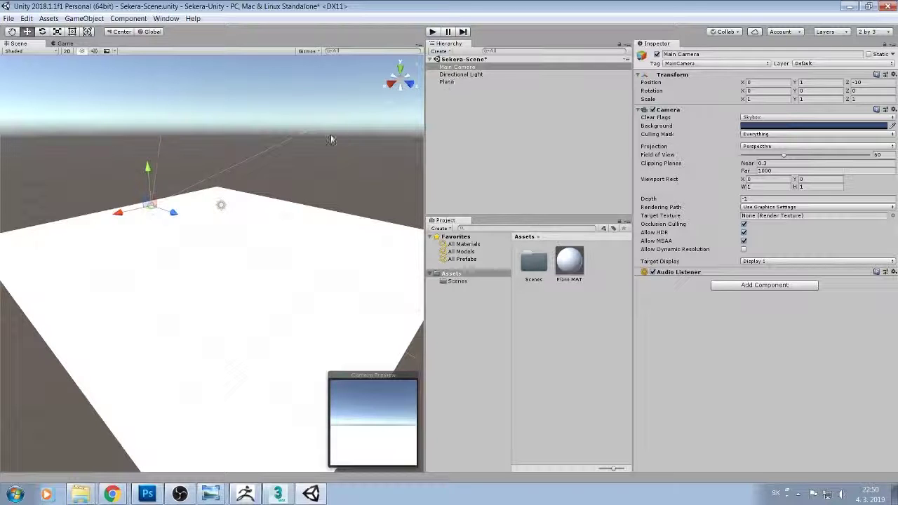
pyautogui.moveTo(450, 83)
pyautogui.mouseDown()
pyautogui.moveTo(281, 290)
pyautogui.moveTo(452, 275)
pyautogui.mouseUp()
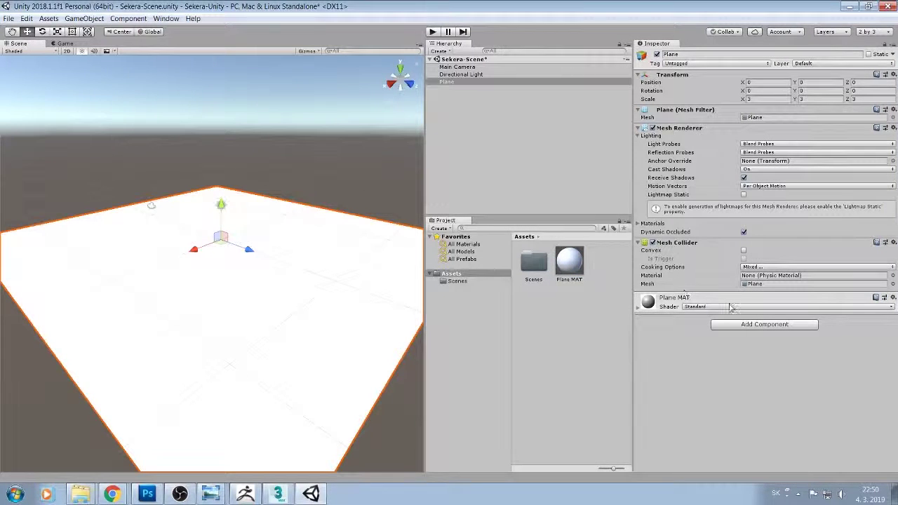
# - Switch Plane MAT's shader to Standard (Specular setup)
pyautogui.click(729, 308)
pyautogui.click(687, 313)
pyautogui.click(694, 307)
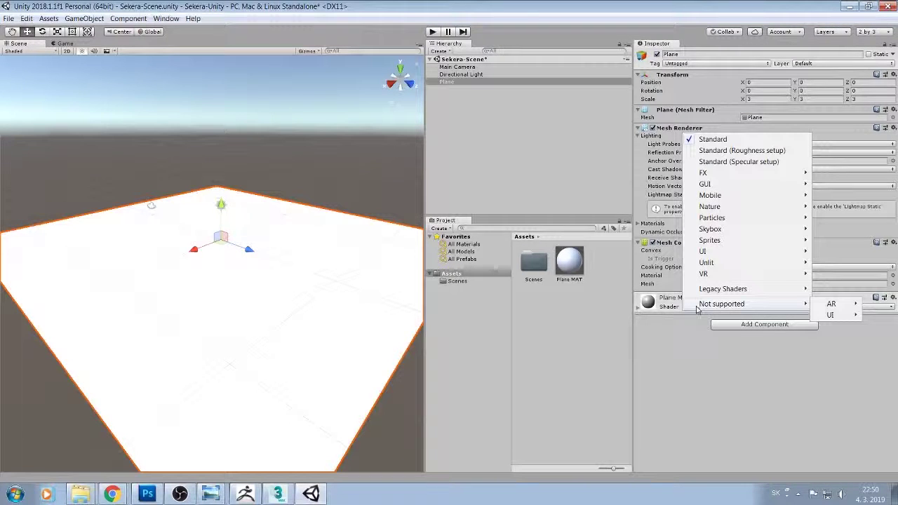
pyautogui.moveTo(707, 275)
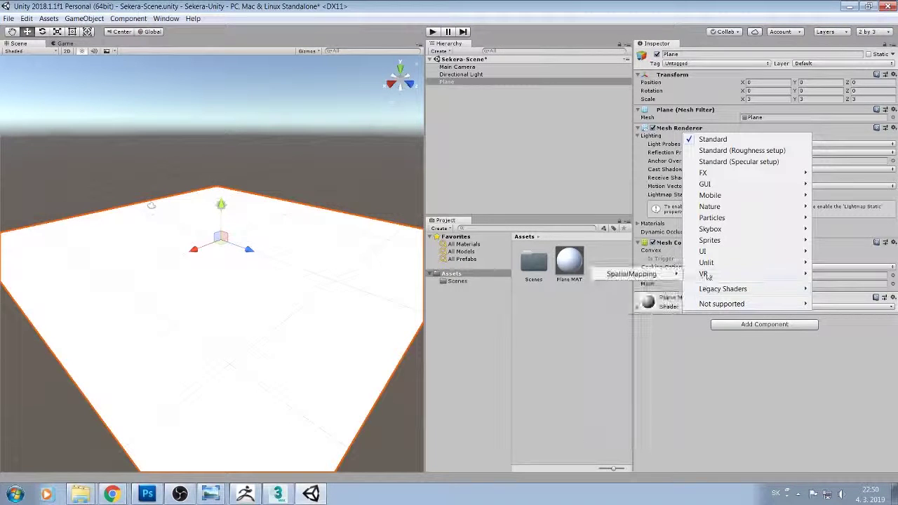
pyautogui.click(733, 169)
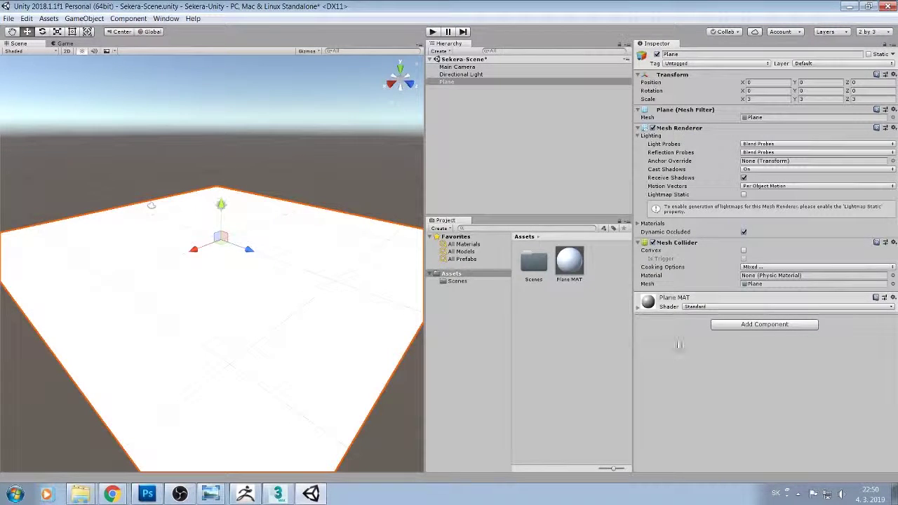
pyautogui.click(706, 309)
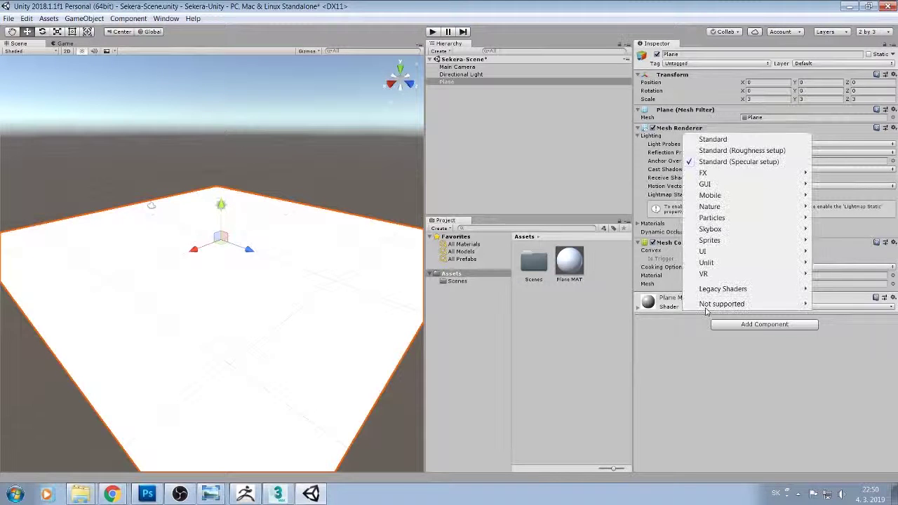
pyautogui.click(638, 309)
# - Set Plane MAT's Rendering Mode to Transparent
pyautogui.click(638, 310)
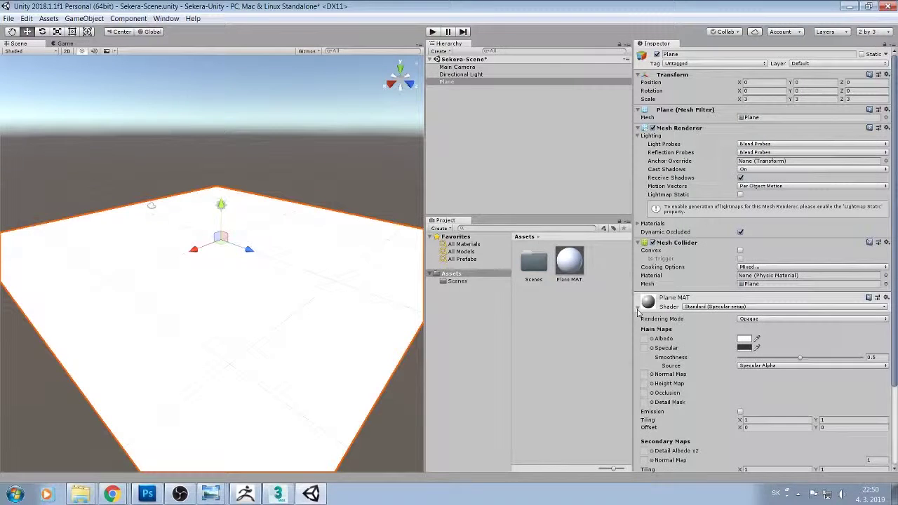
pyautogui.click(749, 319)
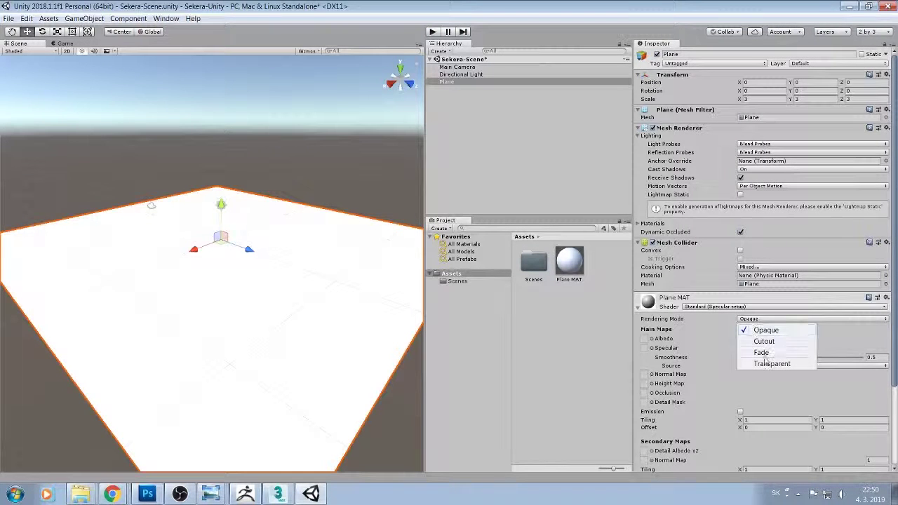
pyautogui.click(768, 369)
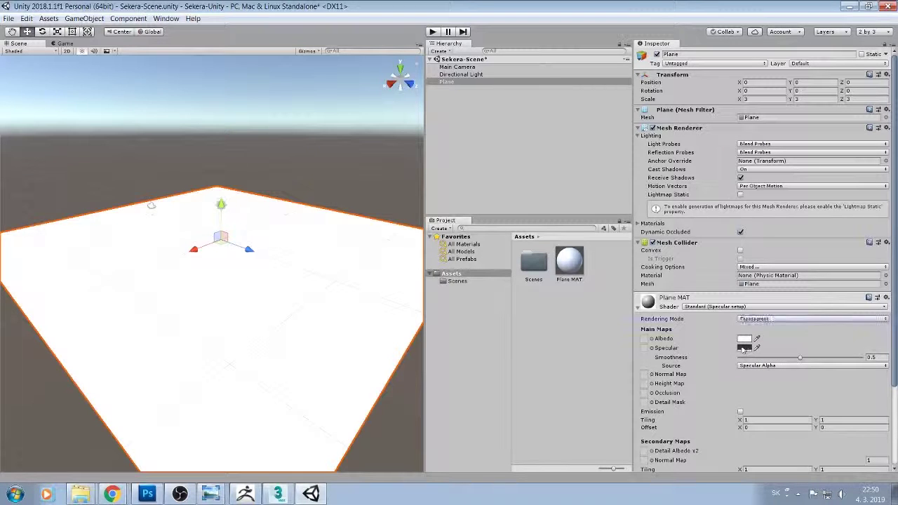
pyautogui.click(811, 318)
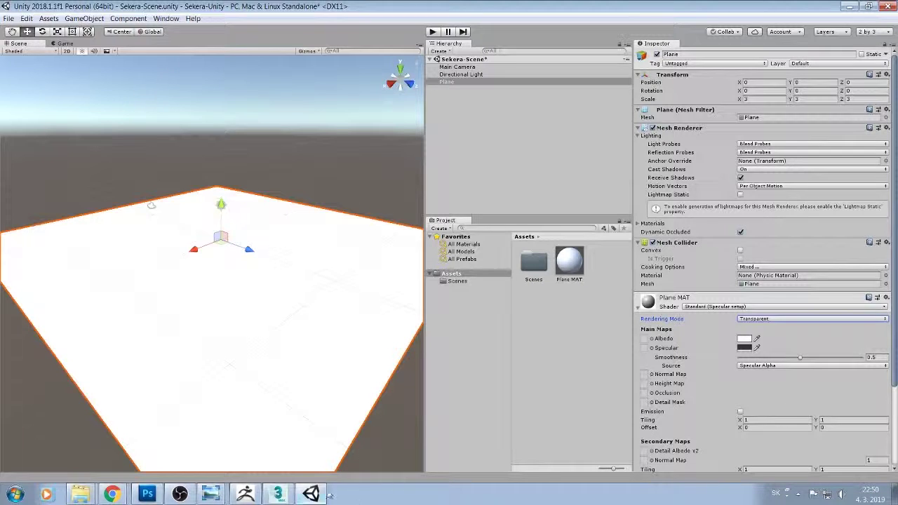
# - Import the UV map image from the Mapy folder into the Unity project's Assets
pyautogui.click(81, 496)
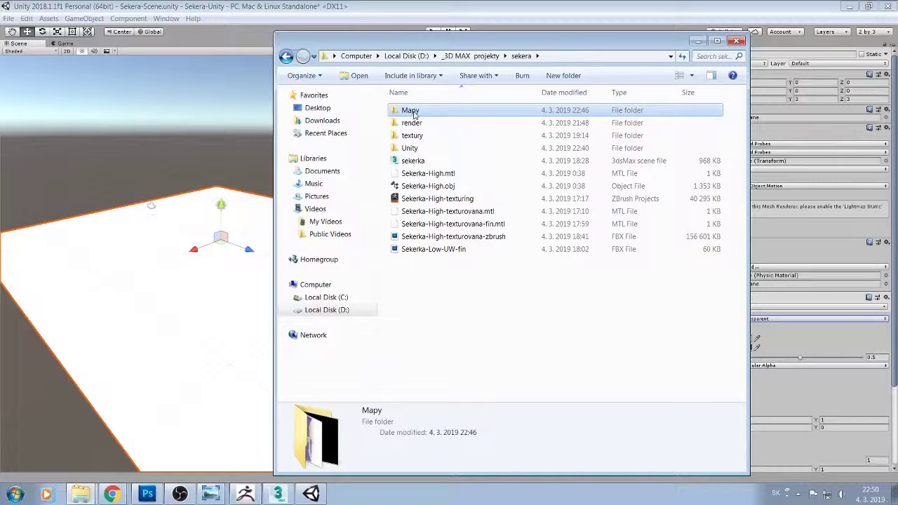
pyautogui.doubleClick(411, 111)
pyautogui.moveTo(474, 49)
pyautogui.mouseDown()
pyautogui.moveTo(264, 26)
pyautogui.moveTo(240, 40)
pyautogui.mouseUp()
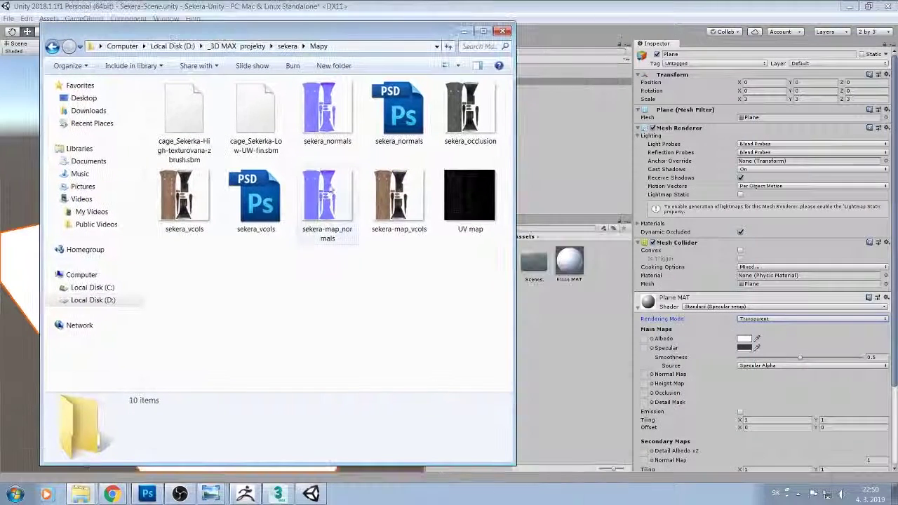
pyautogui.click(454, 201)
pyautogui.moveTo(532, 297); pyautogui.dragTo(573, 334)
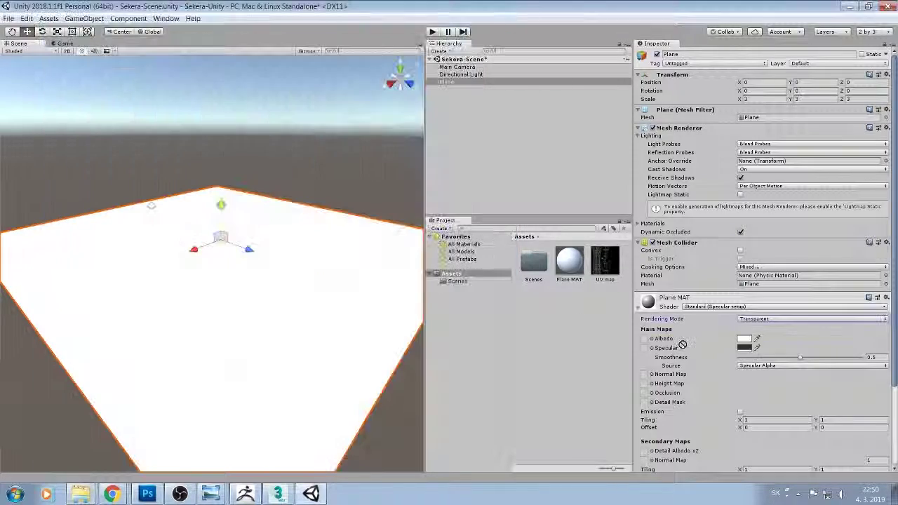
# - Apply the UV map as Plane MAT's Albedo texture so the ground plane shows it
pyautogui.moveTo(681, 344); pyautogui.dragTo(645, 339)
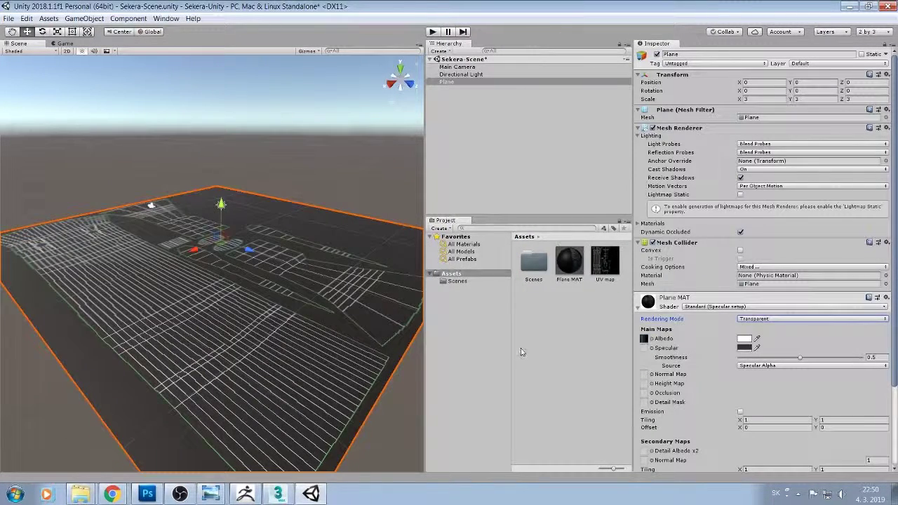
pyautogui.keyDown('alt'); pyautogui.moveTo(310, 373); pyautogui.dragTo(282, 373); pyautogui.keyUp('alt')
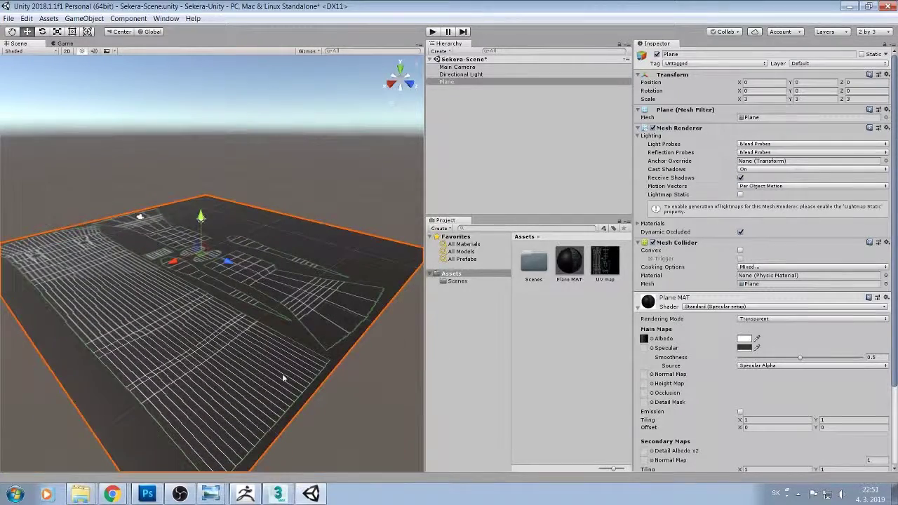
pyautogui.moveTo(282, 373); pyautogui.dragTo(291, 376, button='middle')
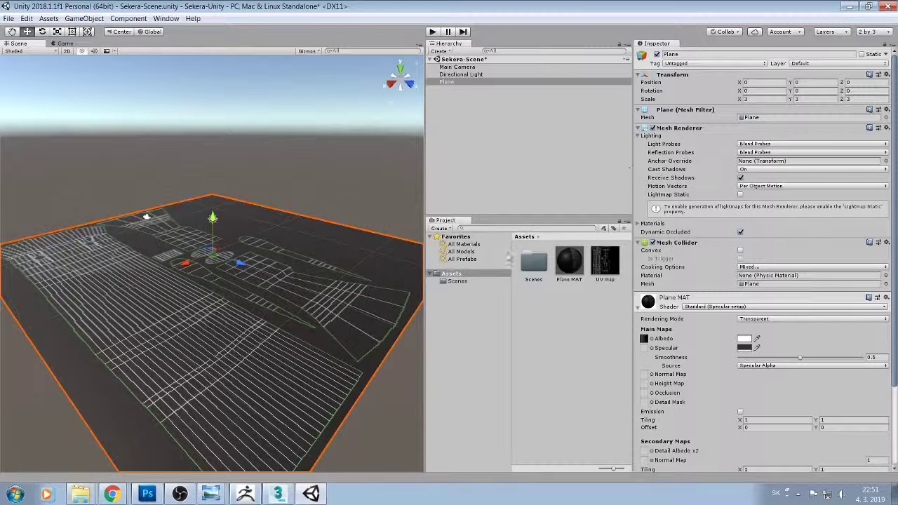
# - Import sekera_occlusion, sekera_vcols and sekera_normals from Mapy into Unity's Assets together
pyautogui.click(78, 493)
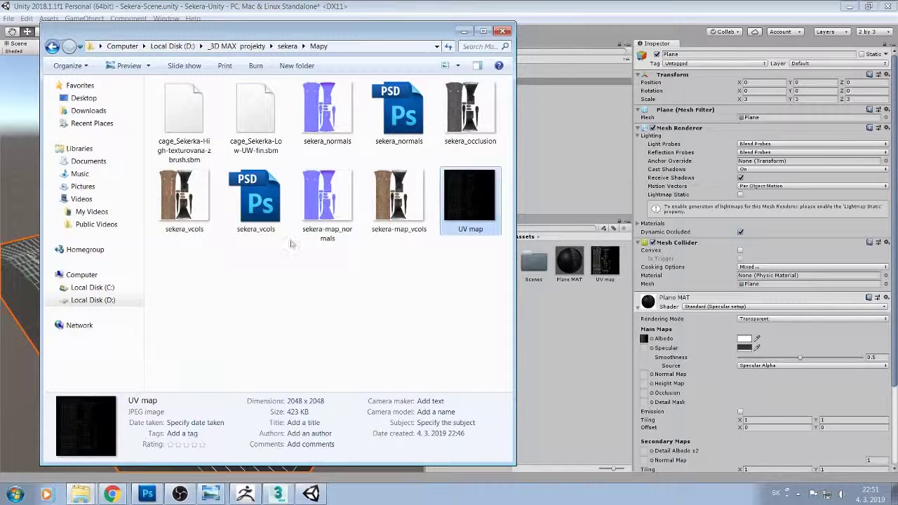
pyautogui.click(461, 133)
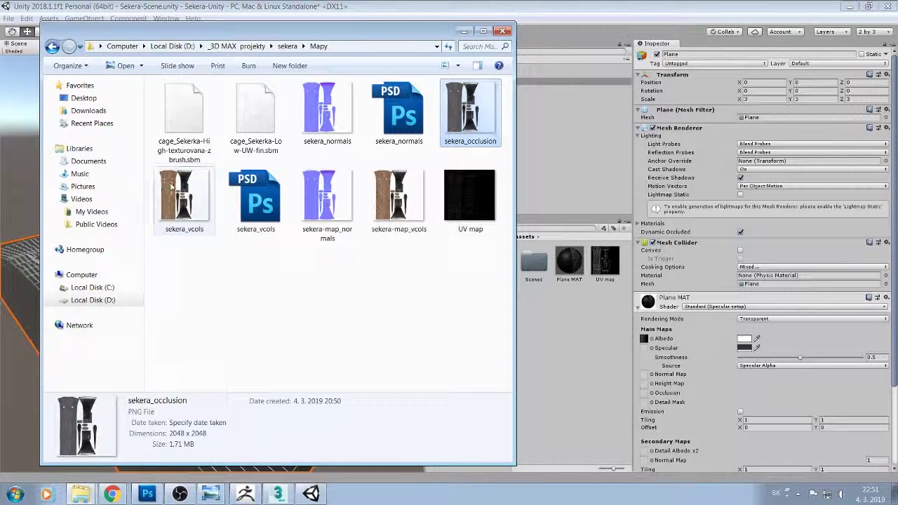
pyautogui.keyDown('ctrl'); pyautogui.click(189, 188); pyautogui.keyUp('ctrl')
pyautogui.keyDown('ctrl'); pyautogui.click(321, 130); pyautogui.keyUp('ctrl')
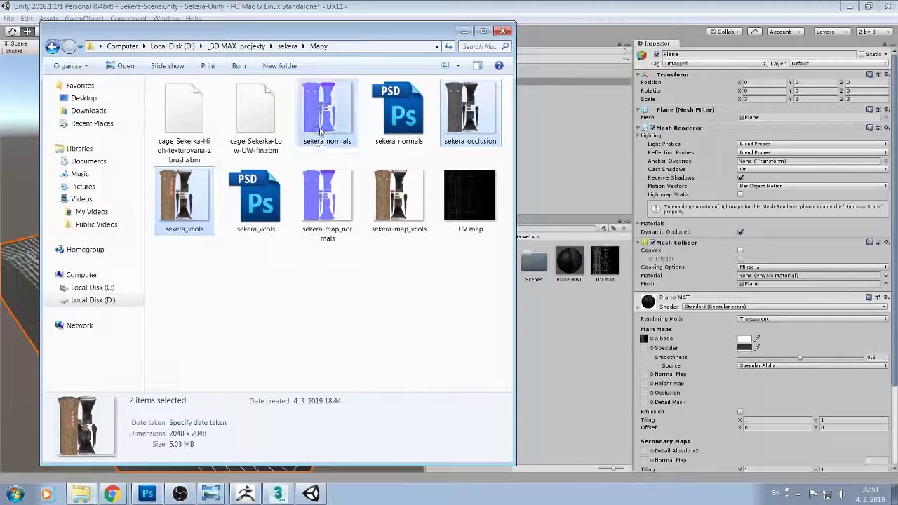
pyautogui.moveTo(321, 130); pyautogui.dragTo(567, 321)
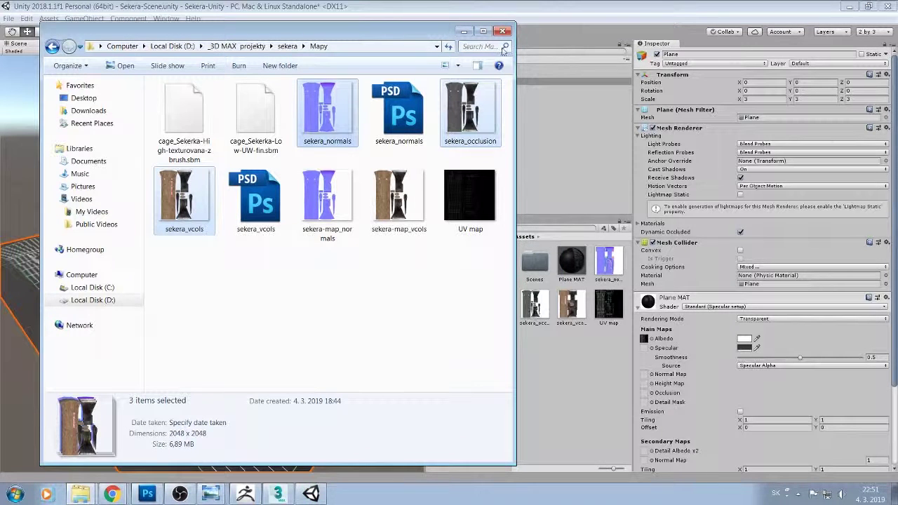
pyautogui.click(464, 32)
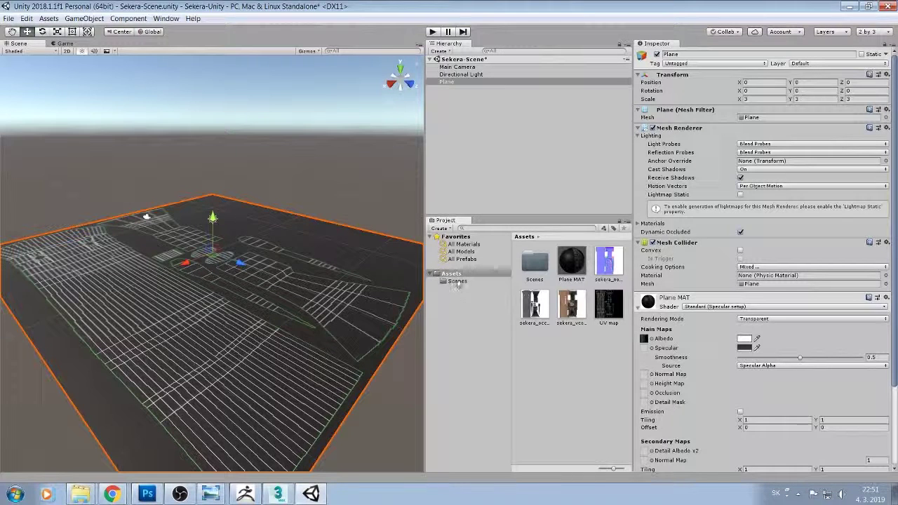
# - Create a new folder named Sekera in Assets
pyautogui.rightClick(455, 274)
pyautogui.moveTo(511, 65)
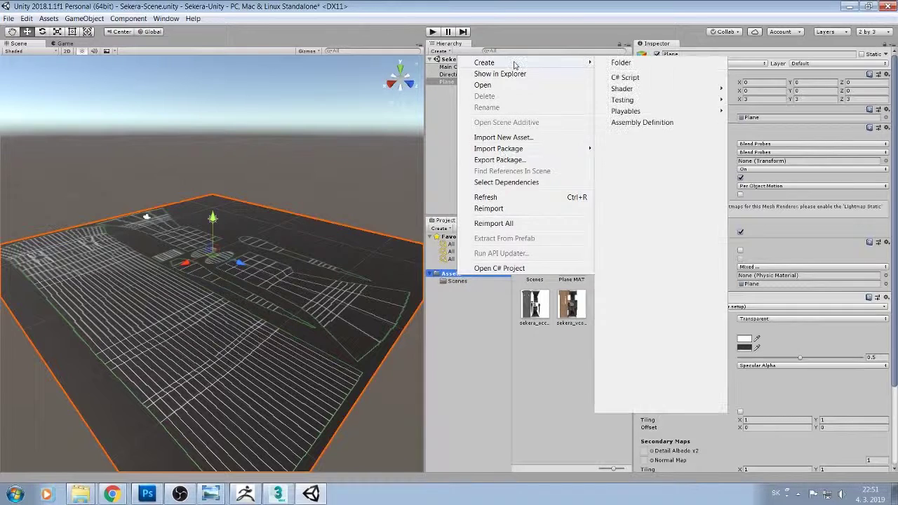
pyautogui.click(622, 63)
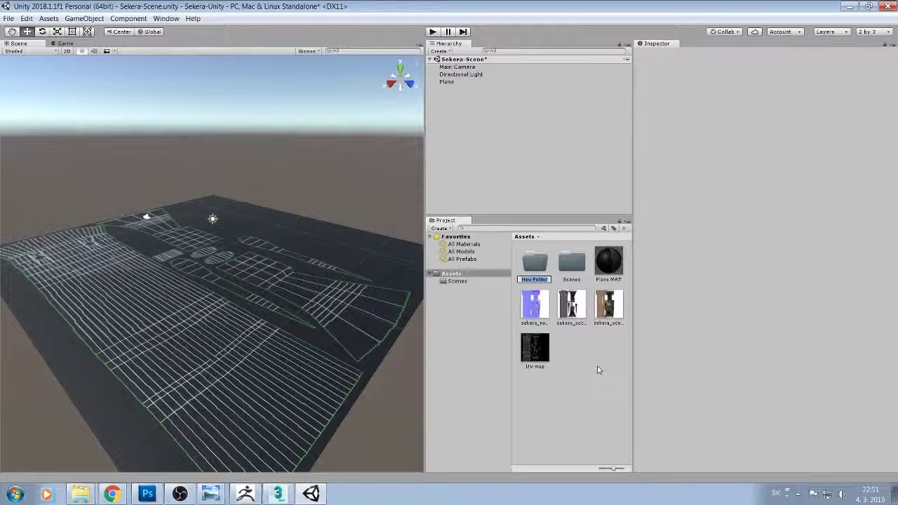
pyautogui.write('Se')
pyautogui.write('kera')
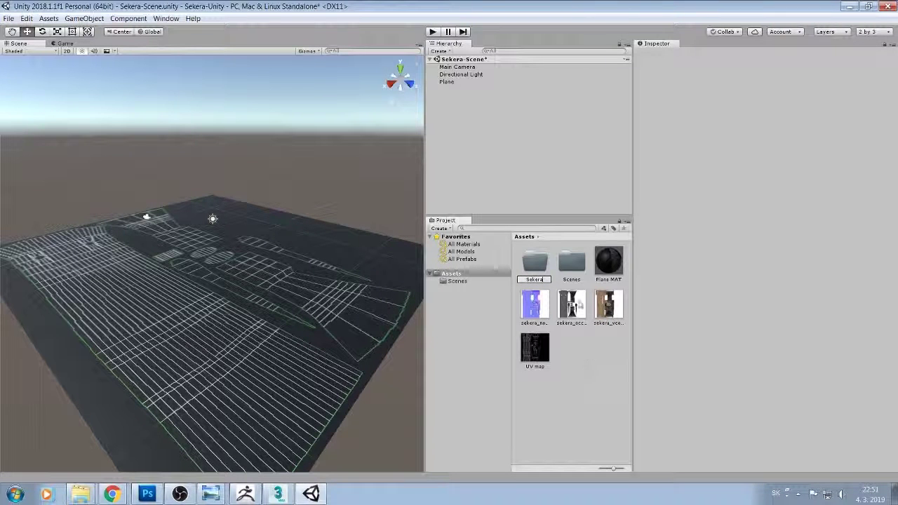
pyautogui.press('Return')
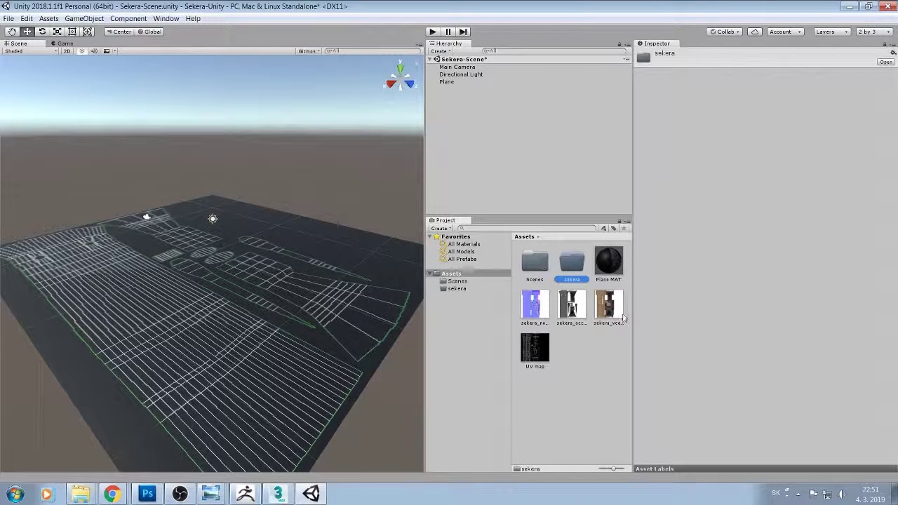
# - Move the three sekera textures from Scenes into the Sekera folder
pyautogui.click(607, 307)
pyautogui.keyDown('shift'); pyautogui.click(543, 311); pyautogui.keyUp('shift')
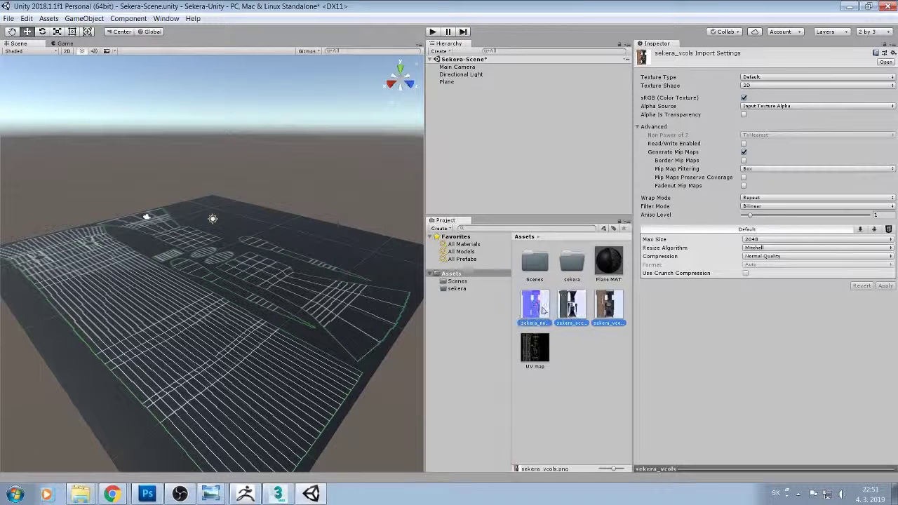
pyautogui.moveTo(542, 311); pyautogui.dragTo(536, 265)
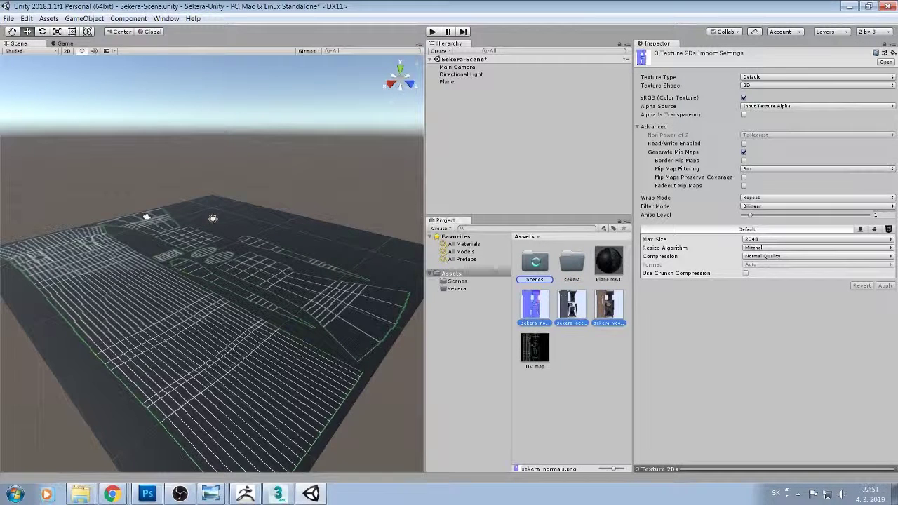
pyautogui.doubleClick(536, 264)
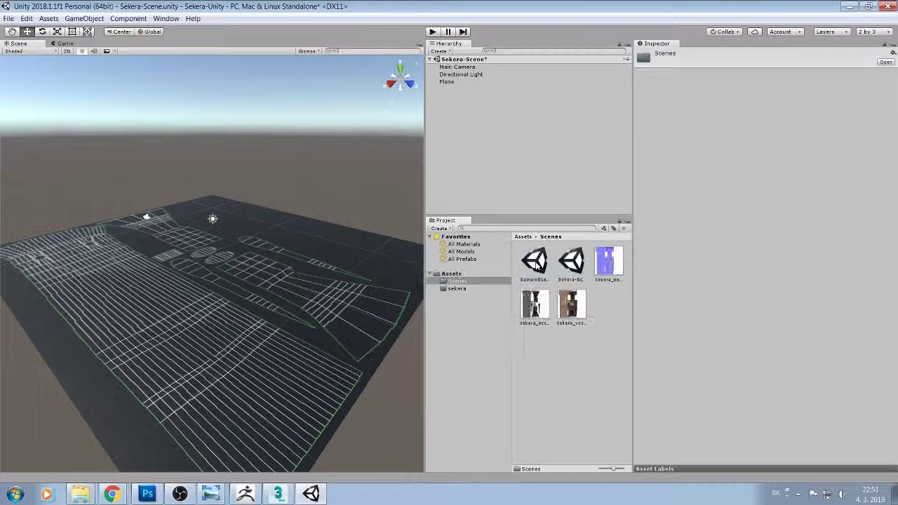
pyautogui.click(608, 262)
pyautogui.keyDown('shift'); pyautogui.moveTo(587, 296); pyautogui.dragTo(541, 307); pyautogui.keyUp('shift')
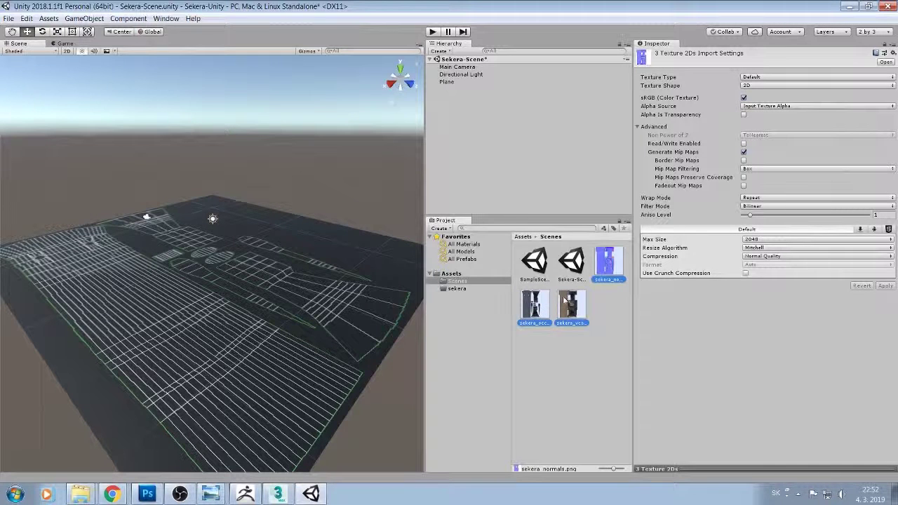
pyautogui.moveTo(503, 299); pyautogui.dragTo(462, 289)
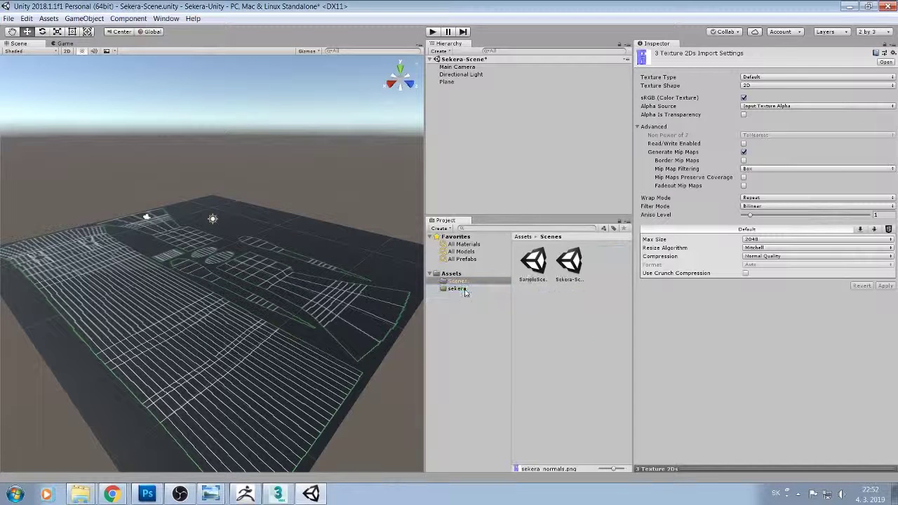
pyautogui.click(484, 290)
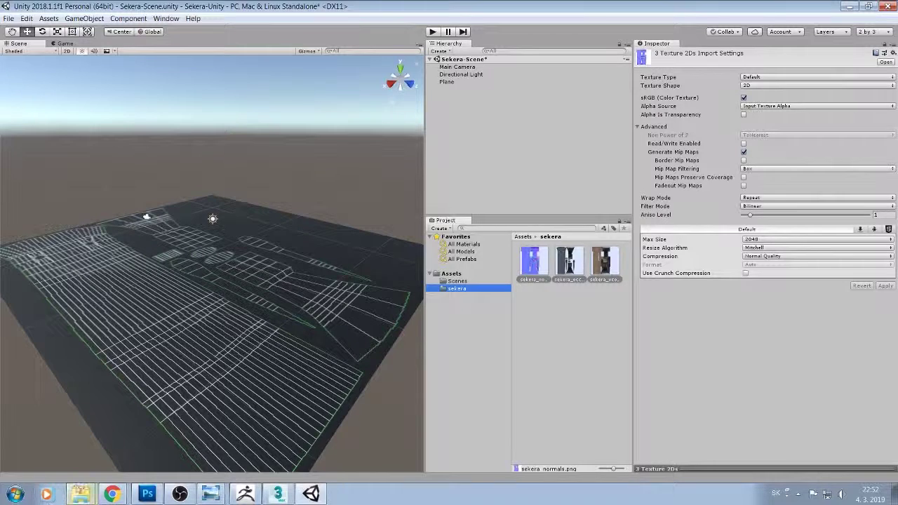
pyautogui.click(79, 494)
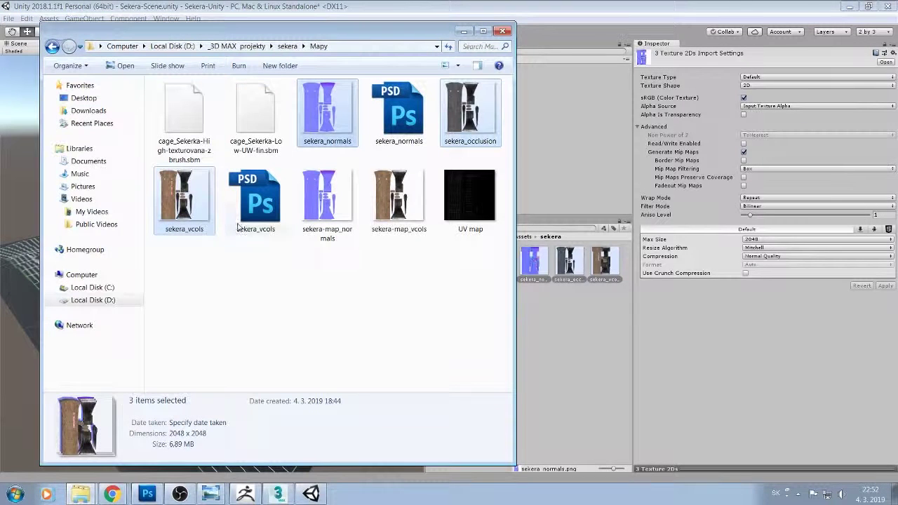
# - Copy Sekerka-Low-UW-fin.fbx into Unity's sekera folder and drop the axe into the scene
pyautogui.click(289, 47)
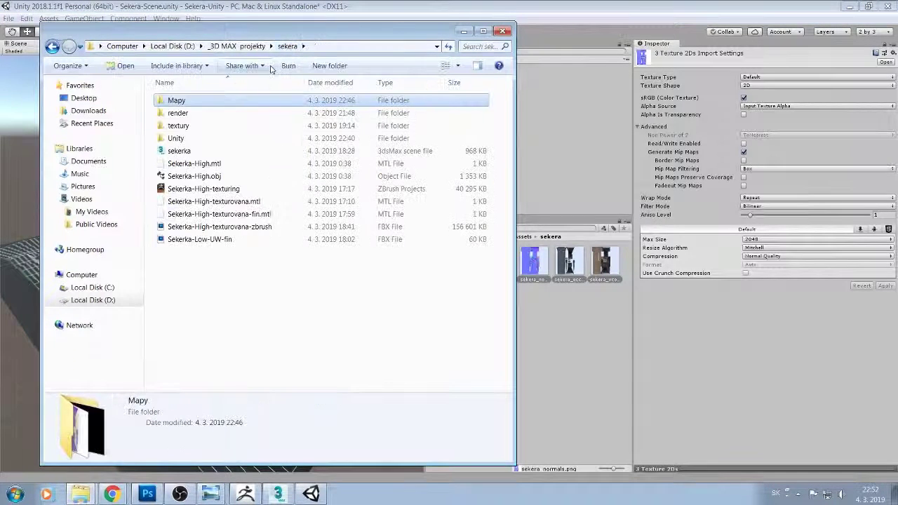
pyautogui.click(198, 240)
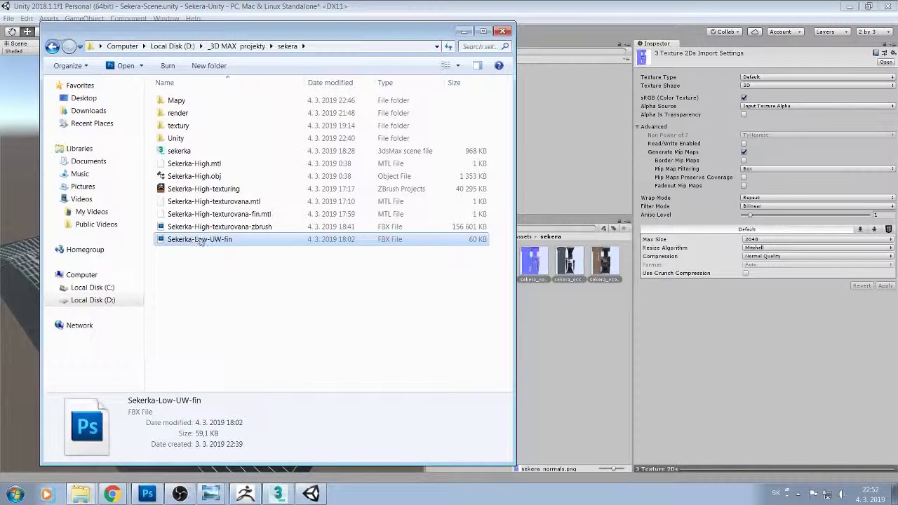
pyautogui.moveTo(331, 270); pyautogui.dragTo(558, 340)
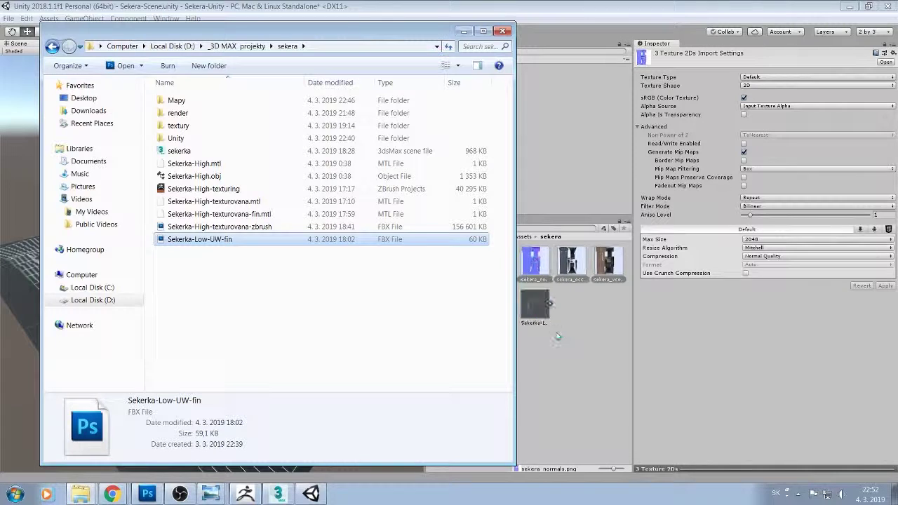
pyautogui.click(465, 31)
pyautogui.moveTo(534, 305); pyautogui.dragTo(211, 265)
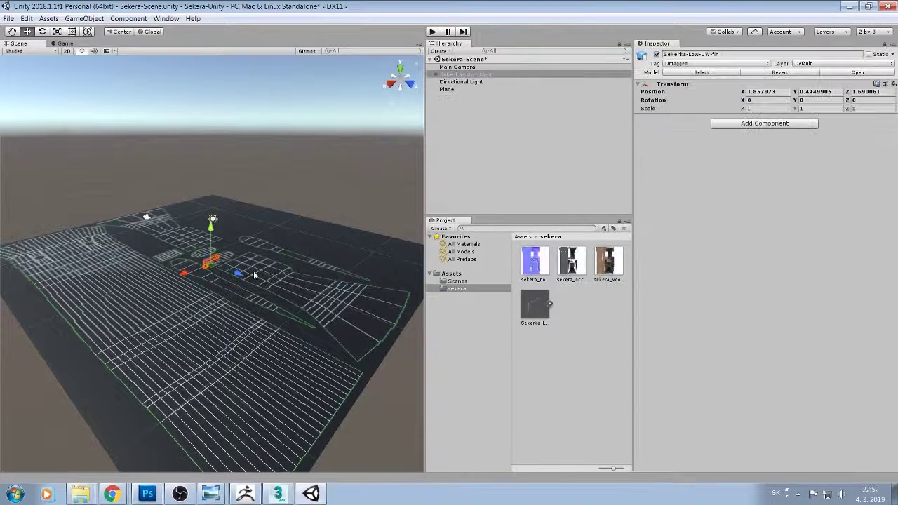
# - Set the axe model's scale to 8 on X, Y and Z
pyautogui.click(749, 108)
pyautogui.write('5')
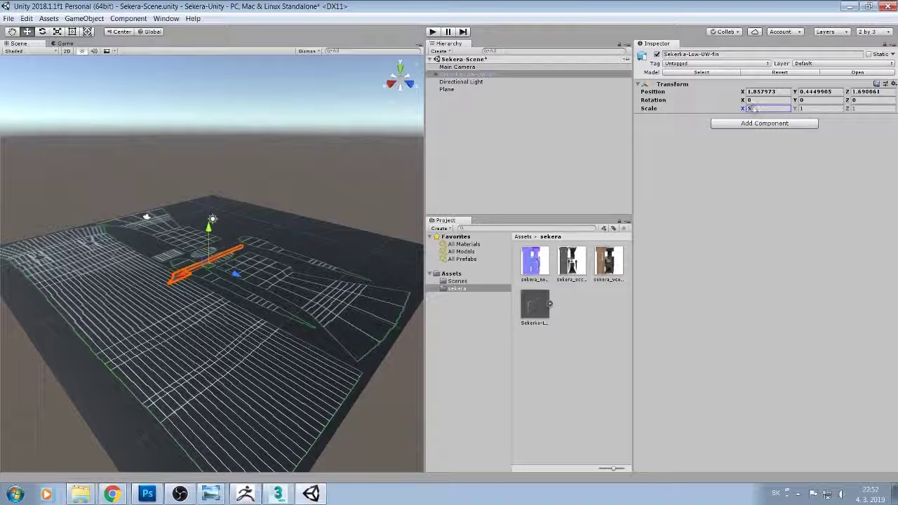
pyautogui.doubleClick(748, 109)
pyautogui.write('8')
pyautogui.click(813, 108)
pyautogui.write('8')
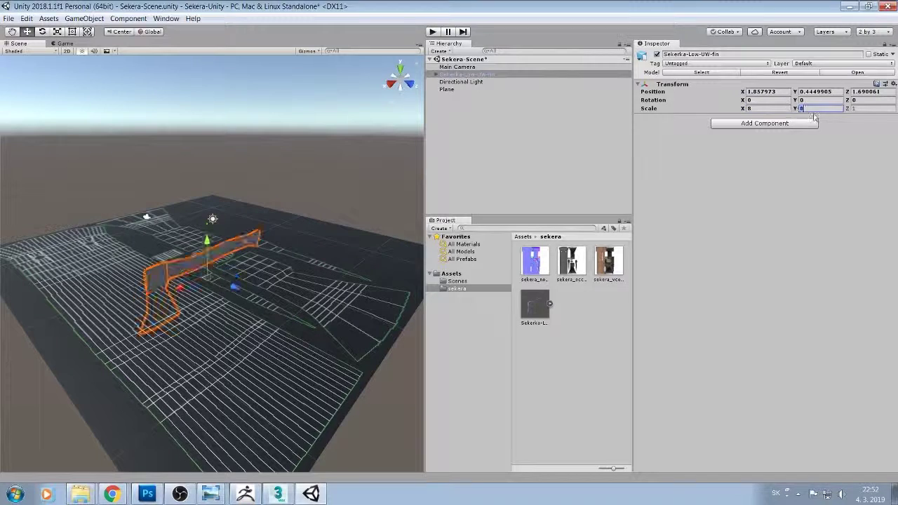
pyautogui.click(880, 108)
pyautogui.write('8')
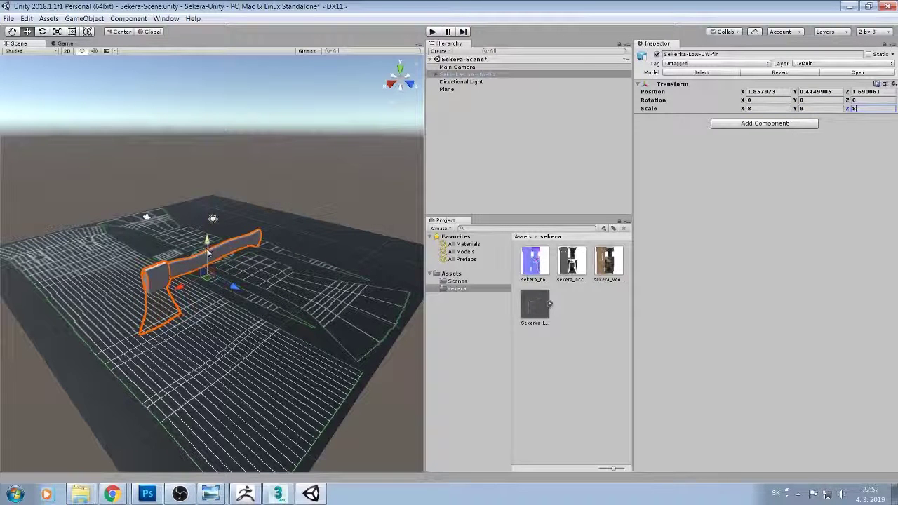
pyautogui.moveTo(207, 252)
pyautogui.mouseDown(button='middle')
pyautogui.moveTo(185, 247)
pyautogui.moveTo(178, 276)
pyautogui.mouseUp(button='middle')
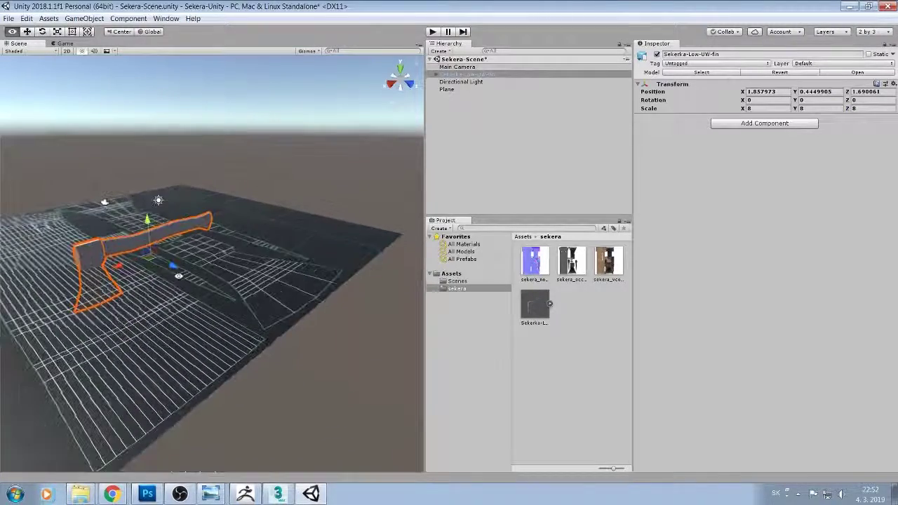
pyautogui.moveTo(178, 276); pyautogui.dragTo(185, 190, button='middle')
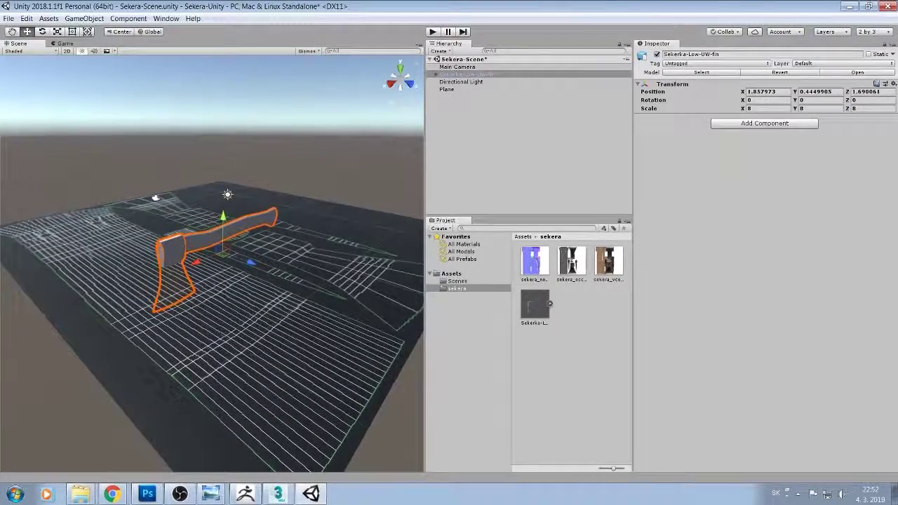
# - Tilt the axe about 42° around Z and raise it to Y 4.35 above the plane
pyautogui.click(42, 32)
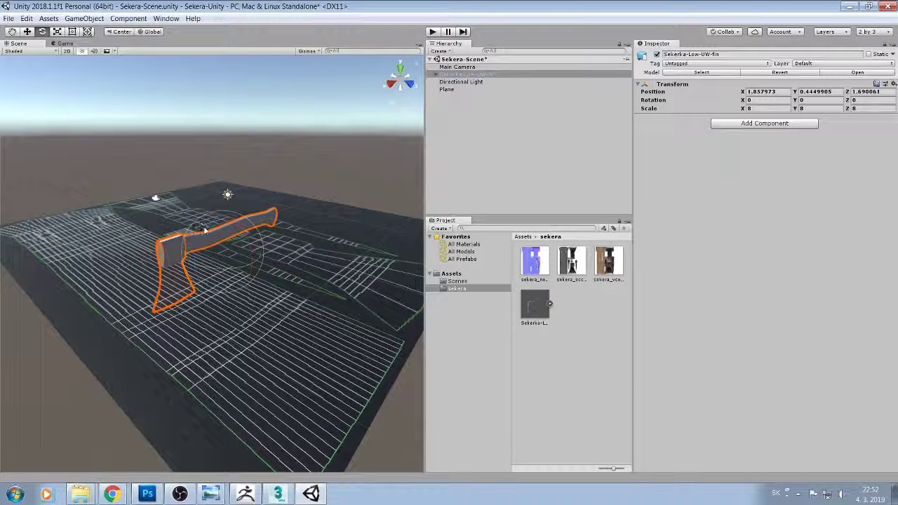
pyautogui.moveTo(204, 229)
pyautogui.mouseDown()
pyautogui.moveTo(257, 164)
pyautogui.moveTo(226, 176)
pyautogui.mouseUp()
pyautogui.click(27, 32)
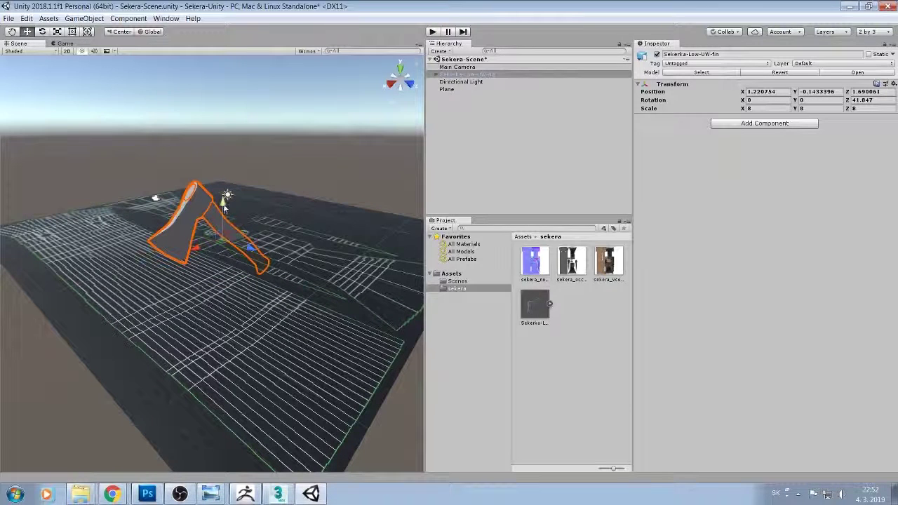
pyautogui.moveTo(225, 206)
pyautogui.mouseDown()
pyautogui.moveTo(226, 195)
pyautogui.moveTo(208, 193)
pyautogui.moveTo(200, 168)
pyautogui.mouseUp()
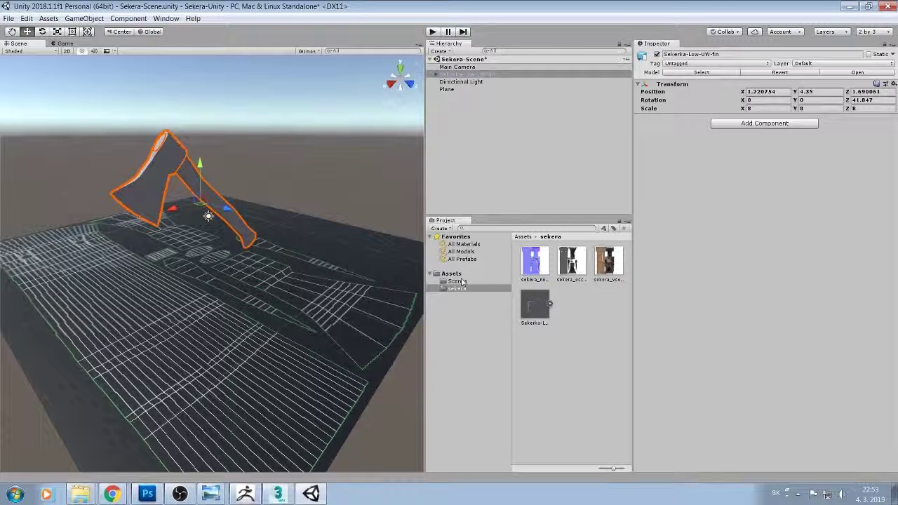
pyautogui.click(461, 280)
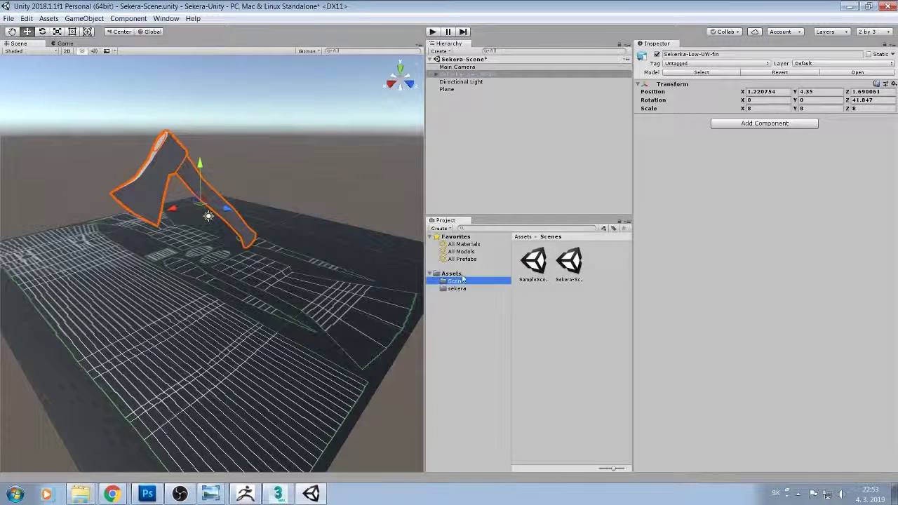
# - Create a folder named Prostredie in Assets, correcting the mistyped name
pyautogui.click(462, 275)
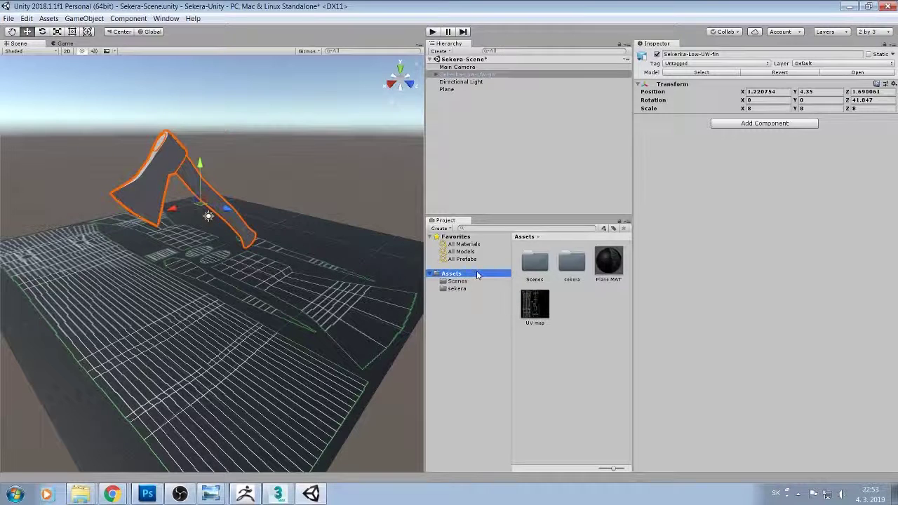
pyautogui.rightClick(476, 275)
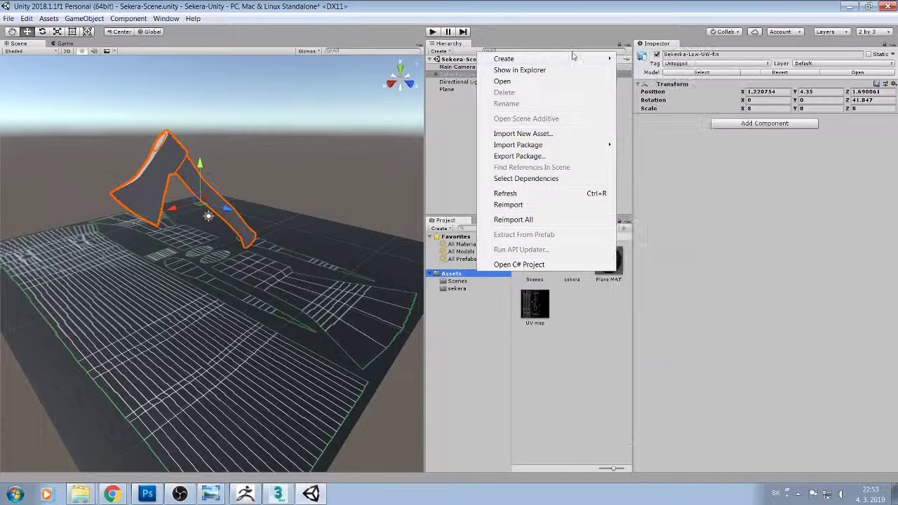
pyautogui.moveTo(571, 58)
pyautogui.click(639, 59)
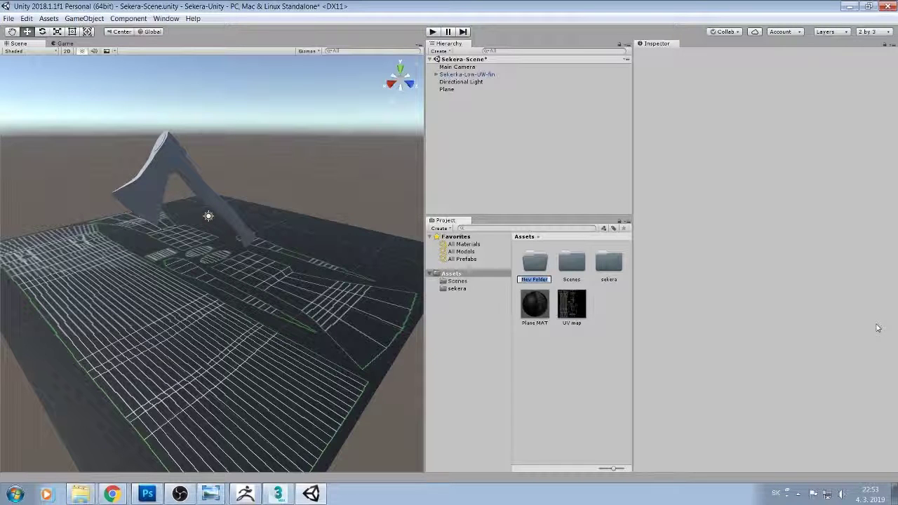
pyautogui.write('Prostredia')
pyautogui.doubleClick(541, 281)
pyautogui.press('BackSpace')
pyautogui.write('se')
pyautogui.write('redie')
pyautogui.press('Return')
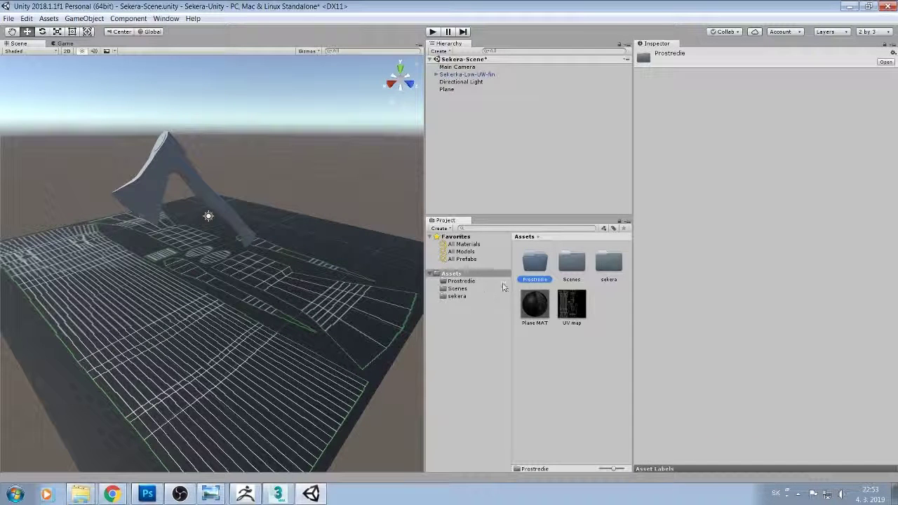
# - Move the UV map and Plane MAT into the Prostredie folder
pyautogui.moveTo(561, 310)
pyautogui.mouseDown()
pyautogui.moveTo(542, 298)
pyautogui.moveTo(535, 263)
pyautogui.mouseUp()
pyautogui.click(543, 309)
pyautogui.moveTo(543, 308); pyautogui.dragTo(540, 269)
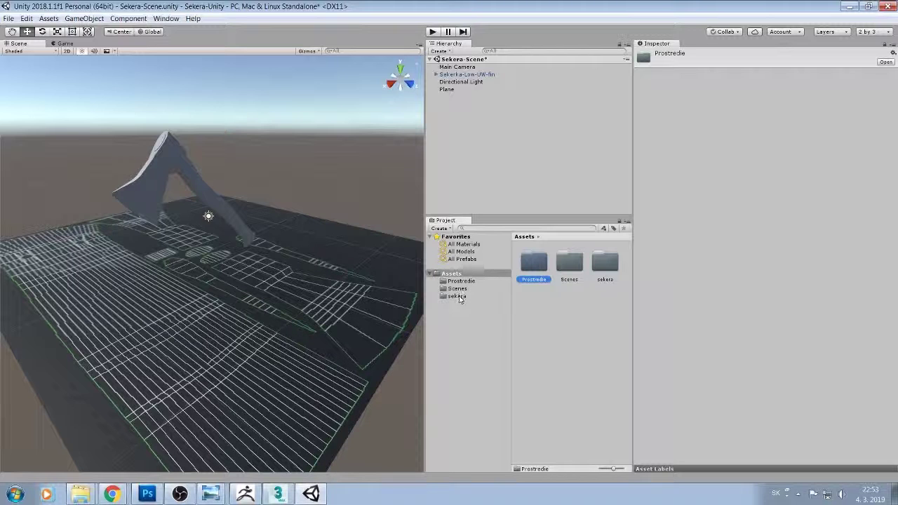
pyautogui.click(599, 270)
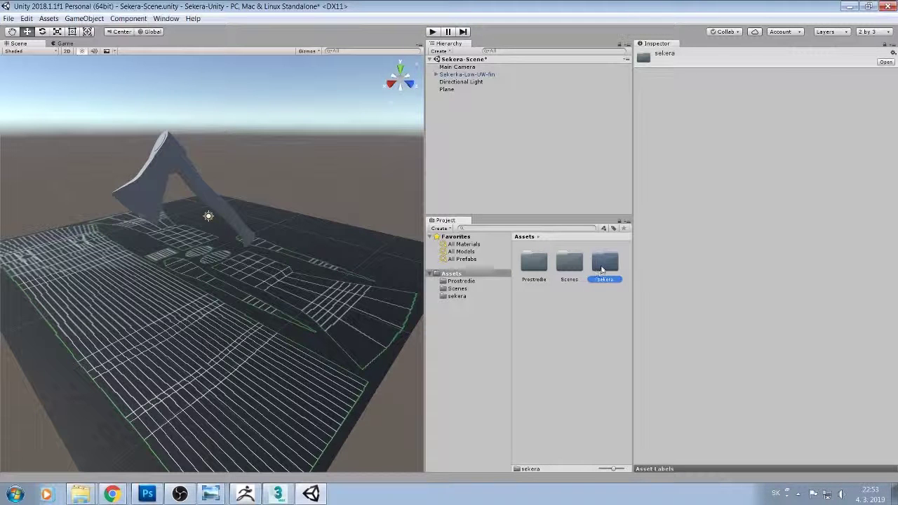
pyautogui.doubleClick(601, 270)
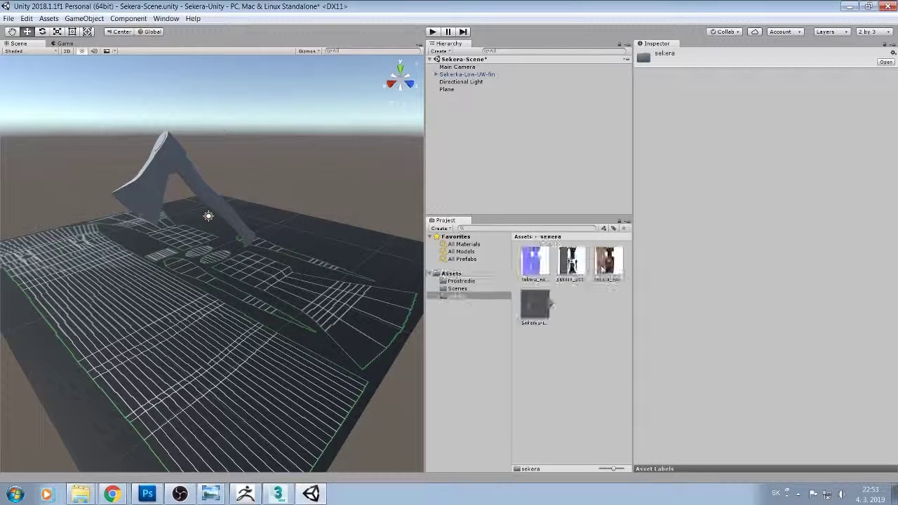
# - Create a Sekera Mat material in the sekera folder, drop it on the axe, and expand the axe's hierarchy
pyautogui.rightClick(574, 307)
pyautogui.moveTo(635, 96)
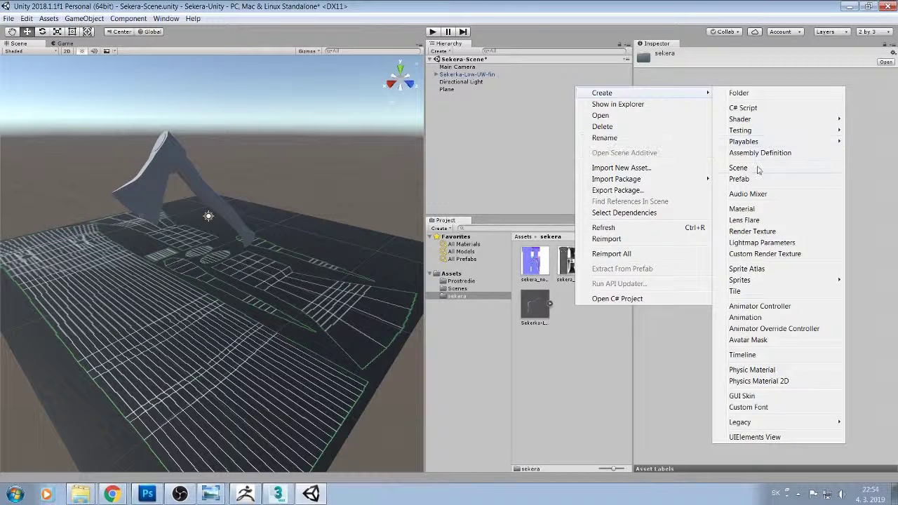
pyautogui.click(755, 209)
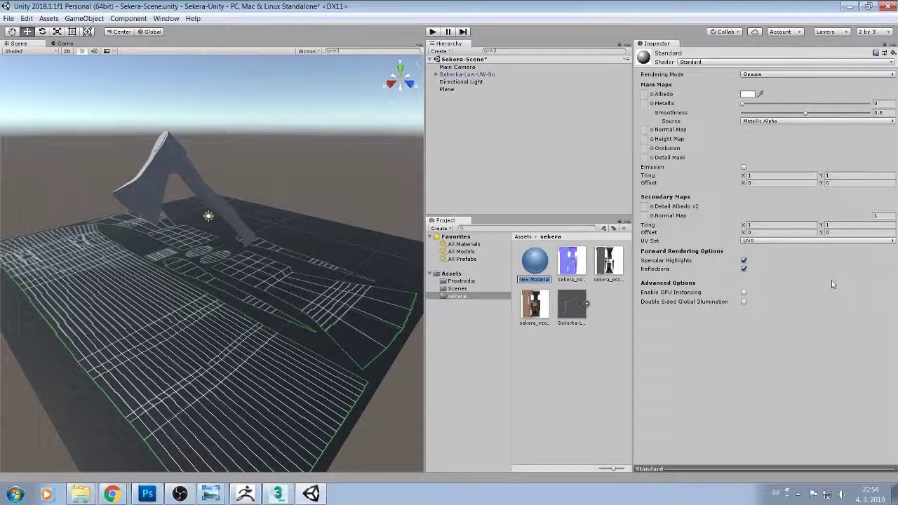
pyautogui.write('s')
pyautogui.write(' M')
pyautogui.write('a')
pyautogui.click(525, 279)
pyautogui.write('e')
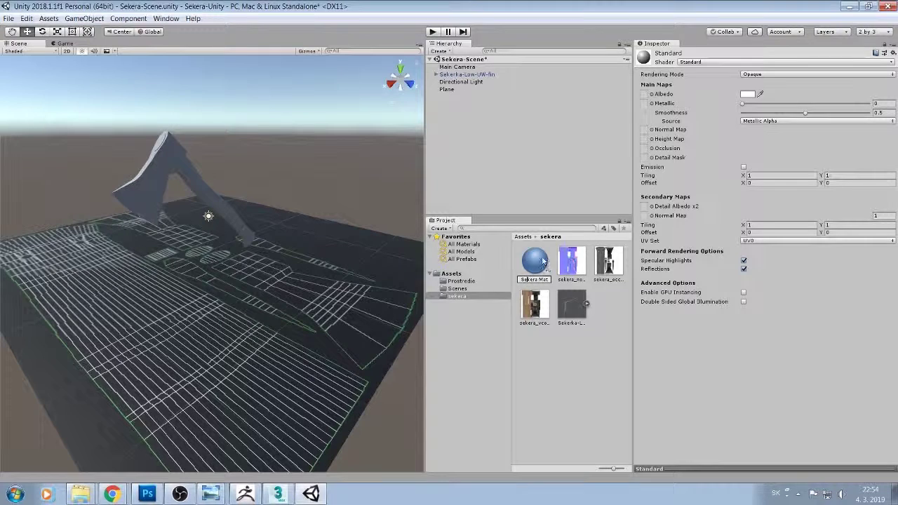
pyautogui.click(542, 261)
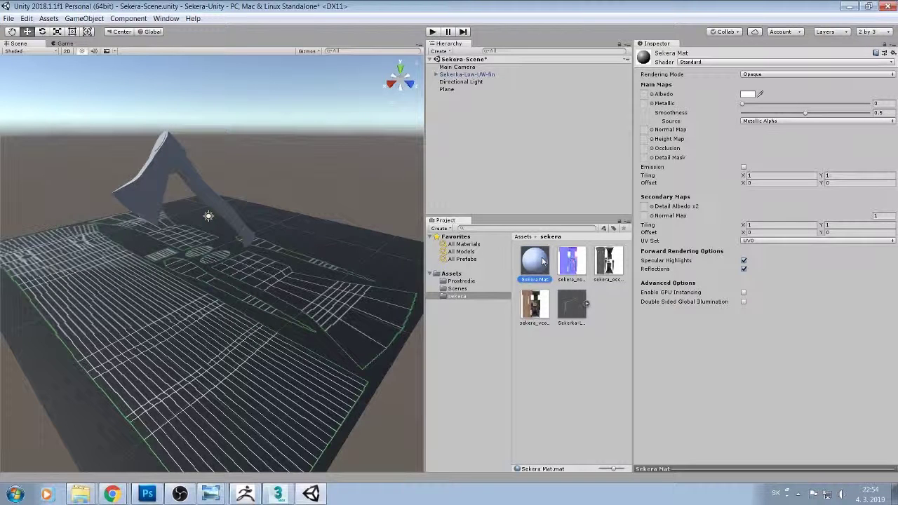
pyautogui.moveTo(478, 253)
pyautogui.mouseDown()
pyautogui.moveTo(160, 184)
pyautogui.moveTo(542, 265)
pyautogui.mouseUp()
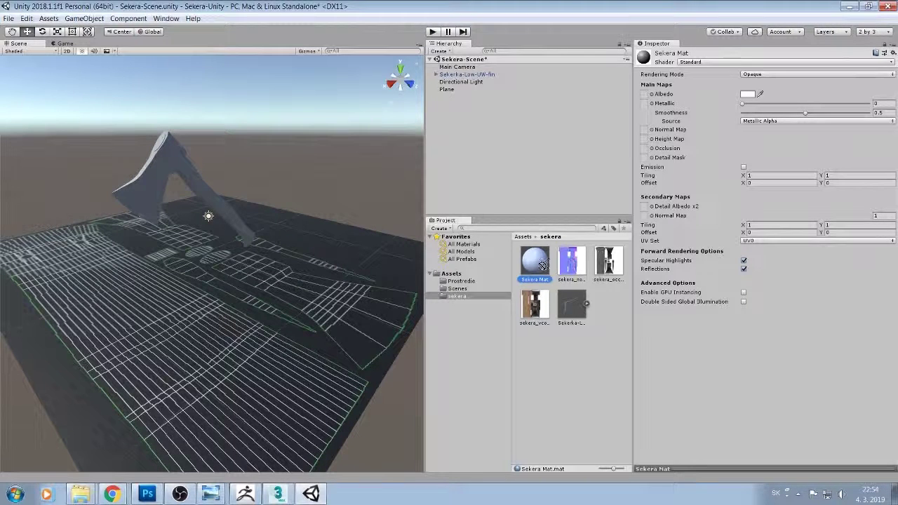
pyautogui.click(435, 76)
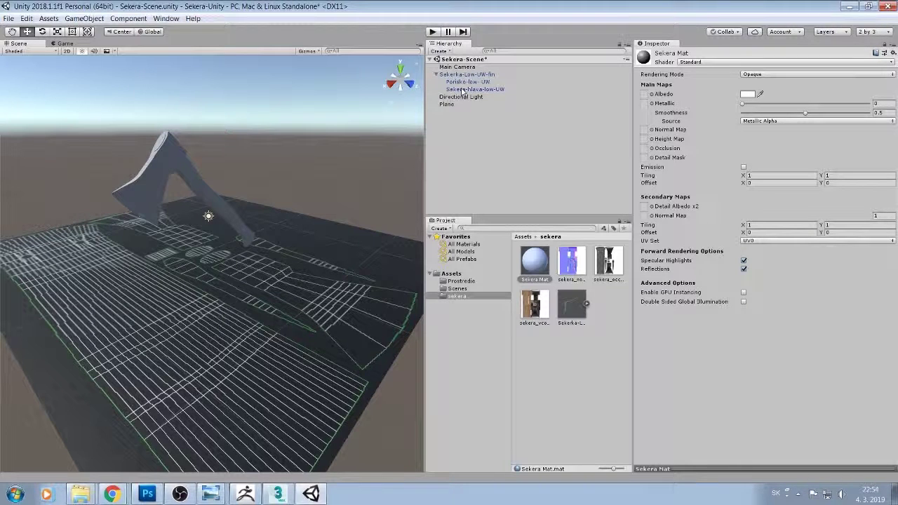
# - Assign Sekera Mat to the axe head Sekera-hlava-low-UW and zoom in on it
pyautogui.click(462, 89)
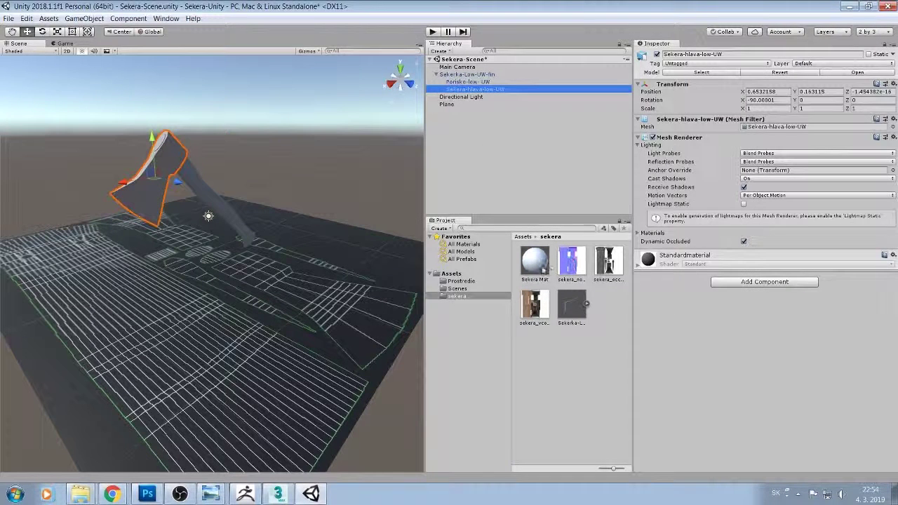
pyautogui.moveTo(542, 268); pyautogui.dragTo(156, 201)
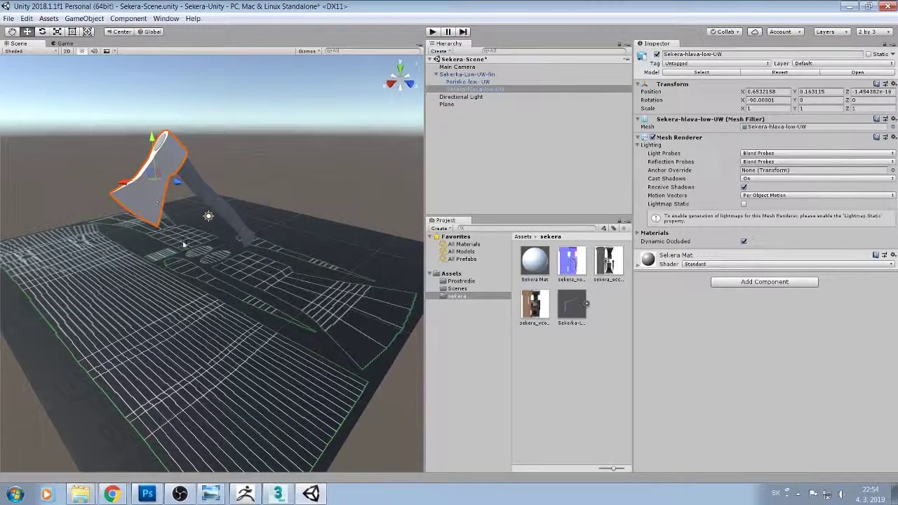
pyautogui.scroll(5, 185, 237)
pyautogui.moveTo(181, 240)
pyautogui.mouseDown(button='middle')
pyautogui.moveTo(164, 279)
pyautogui.moveTo(185, 233)
pyautogui.mouseUp(button='middle')
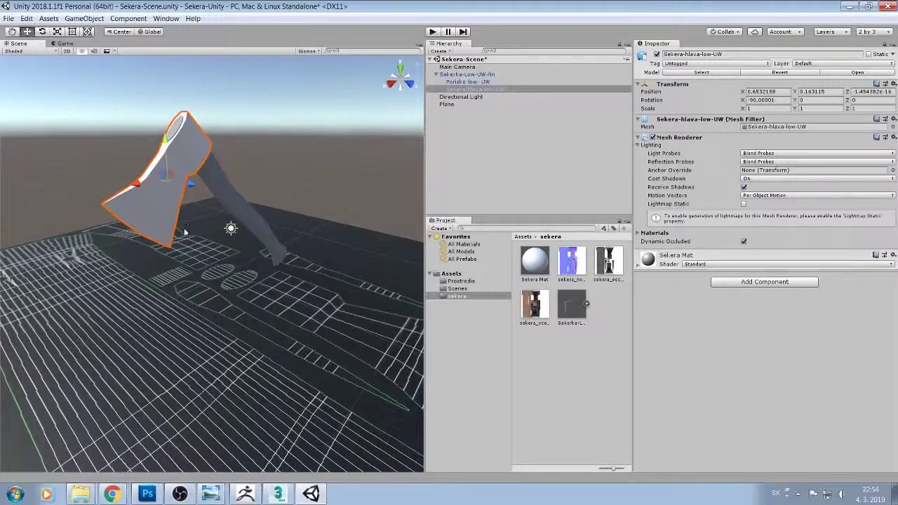
pyautogui.scroll(2, 184, 232)
pyautogui.scroll(-1, 185, 233)
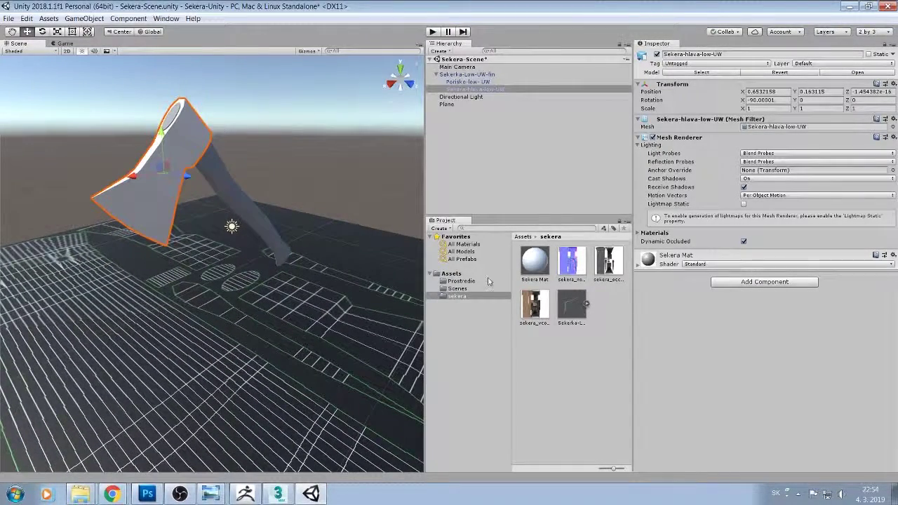
pyautogui.click(637, 265)
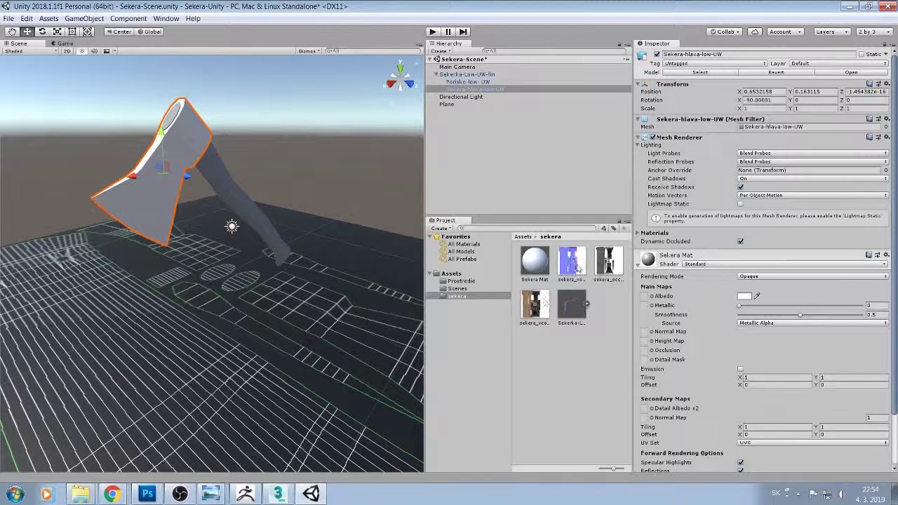
# - Set sekera_normals as Sekera Mat's Normal Map and raise the Directional Light to Y 10.66
pyautogui.moveTo(572, 266); pyautogui.dragTo(646, 333)
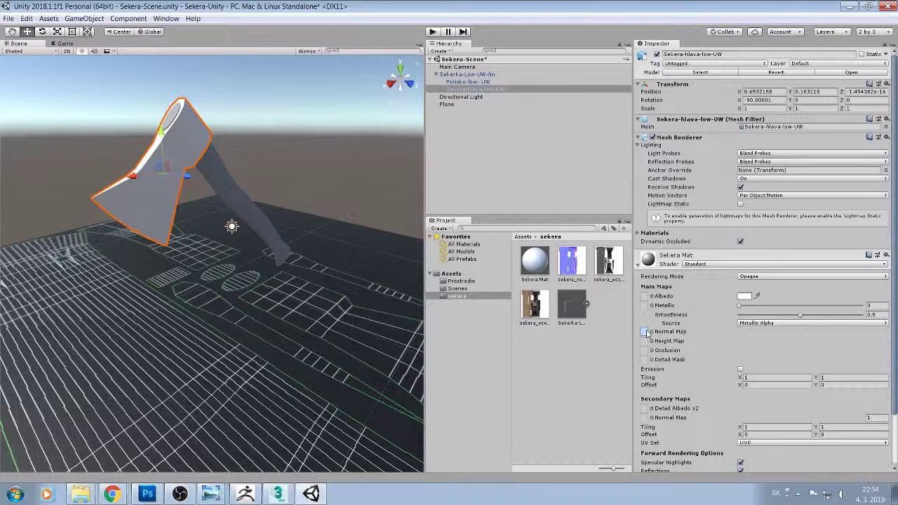
pyautogui.moveTo(647, 334); pyautogui.dragTo(646, 334)
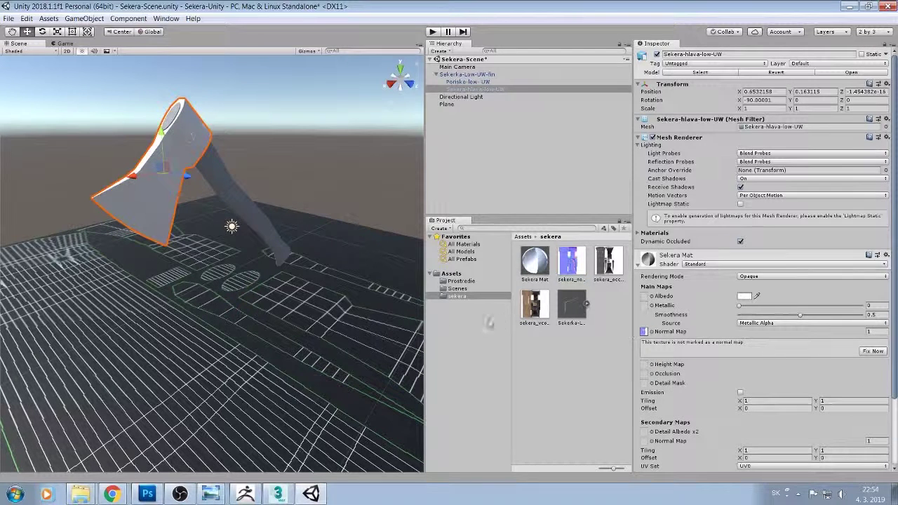
pyautogui.keyDown('alt'); pyautogui.moveTo(284, 275); pyautogui.dragTo(319, 307); pyautogui.keyUp('alt')
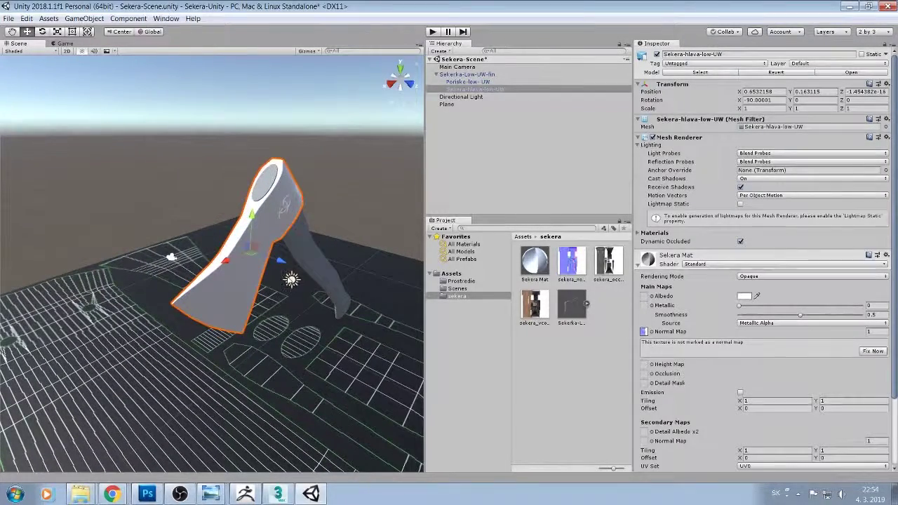
pyautogui.click(295, 281)
pyautogui.moveTo(298, 251); pyautogui.dragTo(306, 120)
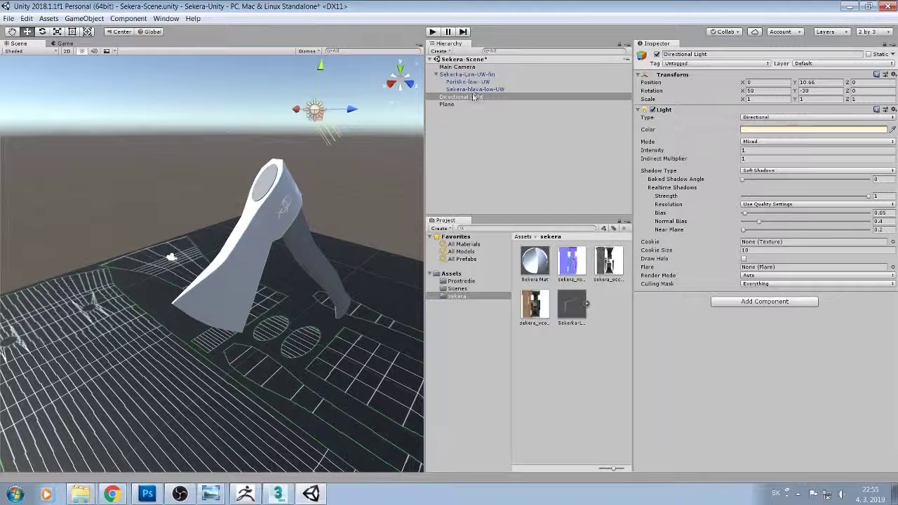
# - Move and rotate the Directional Light to rotation X 72.319, Y 213.77, Z 236.673
pyautogui.moveTo(356, 114); pyautogui.dragTo(228, 124)
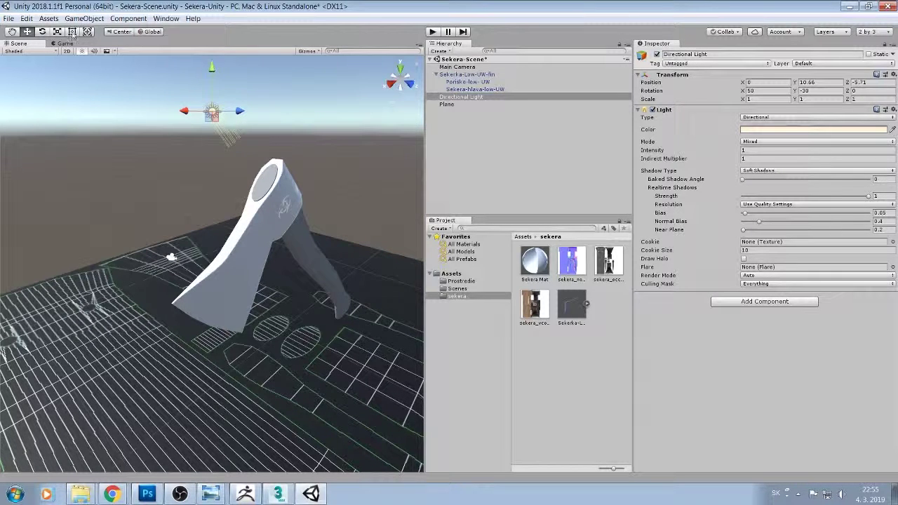
pyautogui.click(44, 33)
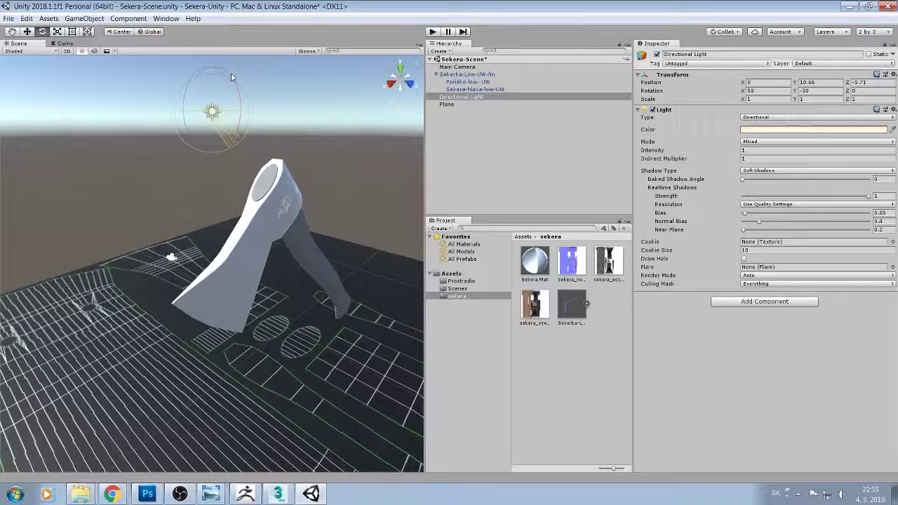
pyautogui.moveTo(232, 77)
pyautogui.mouseDown()
pyautogui.moveTo(213, 195)
pyautogui.moveTo(259, 109)
pyautogui.moveTo(223, 148)
pyautogui.moveTo(82, 72)
pyautogui.mouseUp()
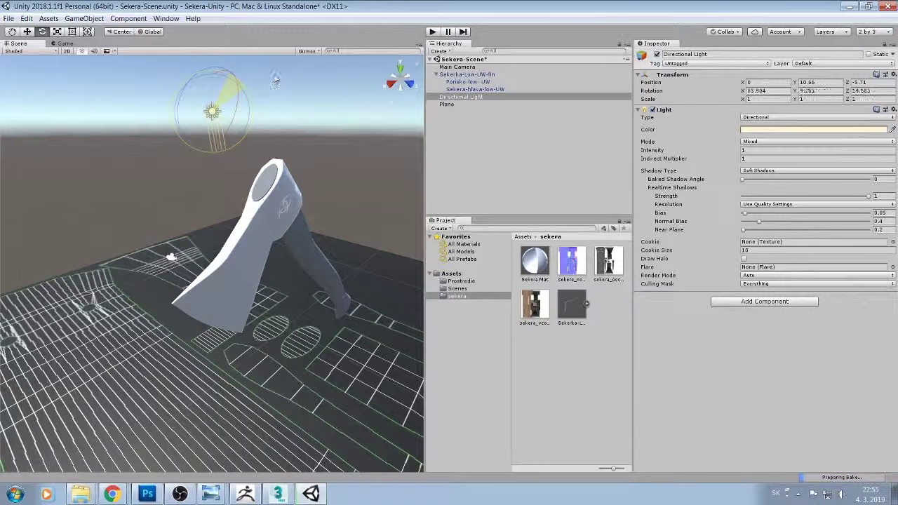
pyautogui.click(26, 32)
pyautogui.moveTo(242, 114)
pyautogui.mouseDown()
pyautogui.moveTo(289, 128)
pyautogui.moveTo(361, 127)
pyautogui.mouseUp()
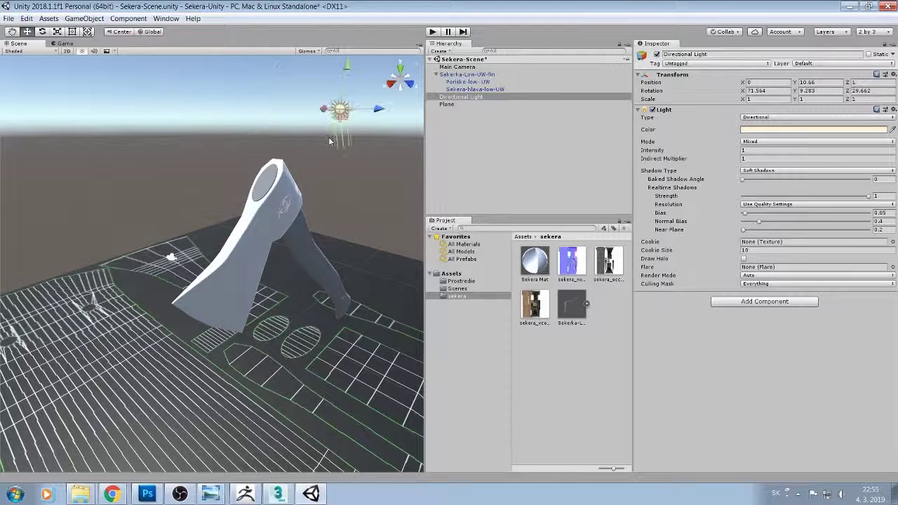
pyautogui.click(42, 32)
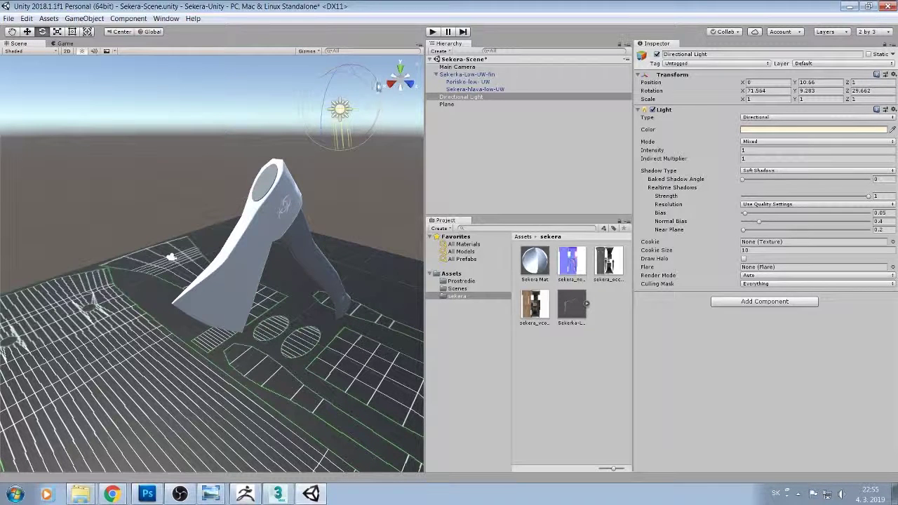
pyautogui.moveTo(377, 86); pyautogui.dragTo(370, 134)
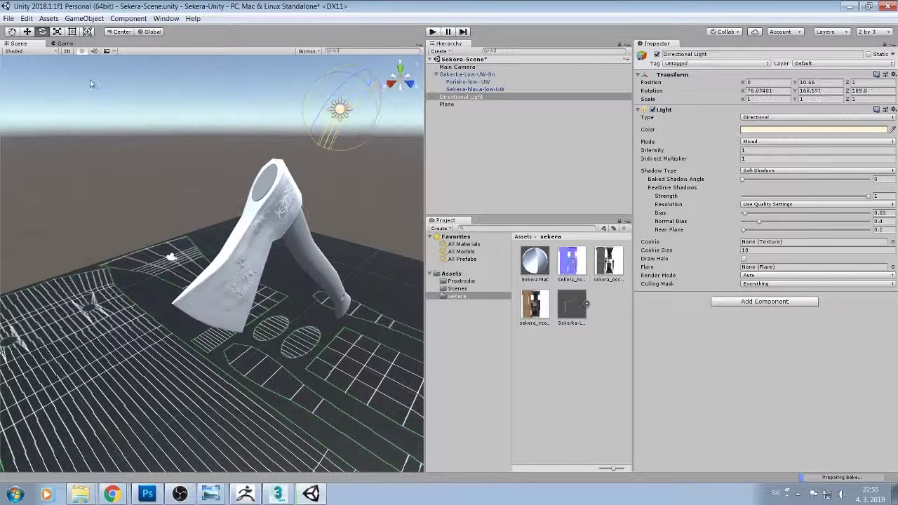
pyautogui.click(27, 31)
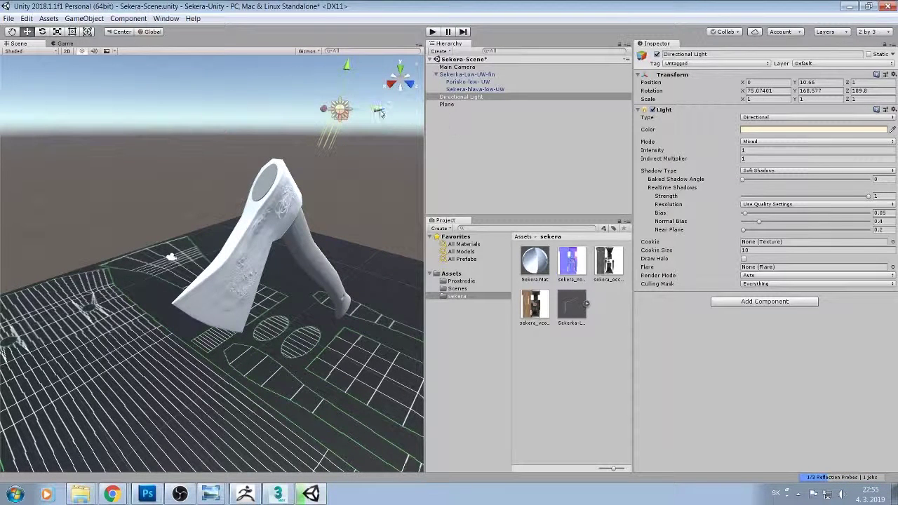
pyautogui.moveTo(379, 112)
pyautogui.mouseDown()
pyautogui.moveTo(350, 123)
pyautogui.moveTo(372, 118)
pyautogui.mouseUp()
pyautogui.press('e')
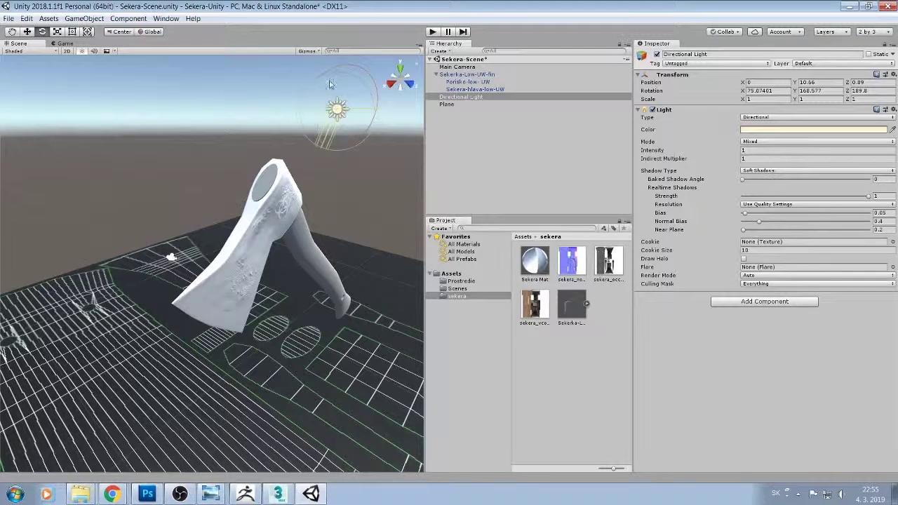
pyautogui.moveTo(327, 84); pyautogui.dragTo(322, 105)
pyautogui.moveTo(302, 253)
pyautogui.mouseDown(button='middle')
pyautogui.moveTo(223, 246)
pyautogui.moveTo(226, 267)
pyautogui.mouseUp(button='middle')
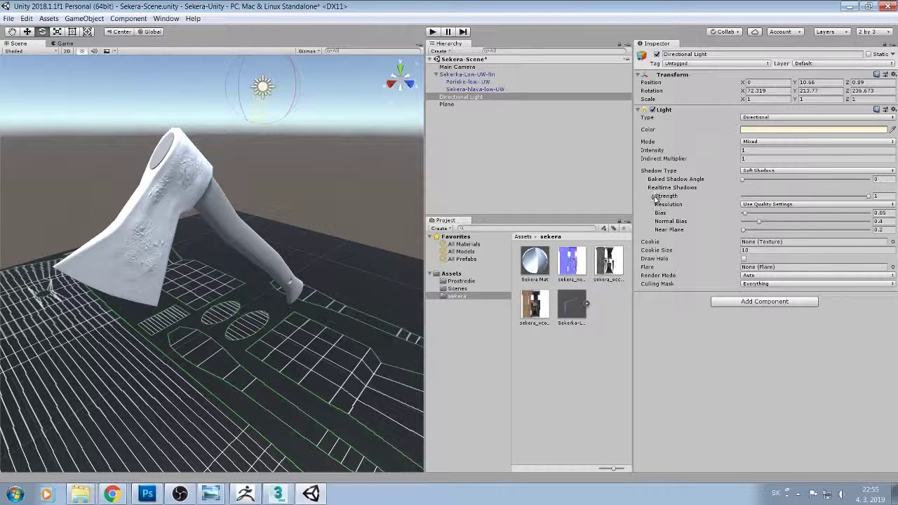
# - Give Sekera Mat sekera_occlusion as its Occlusion map and sekera_vcols as its Albedo texture
pyautogui.click(469, 82)
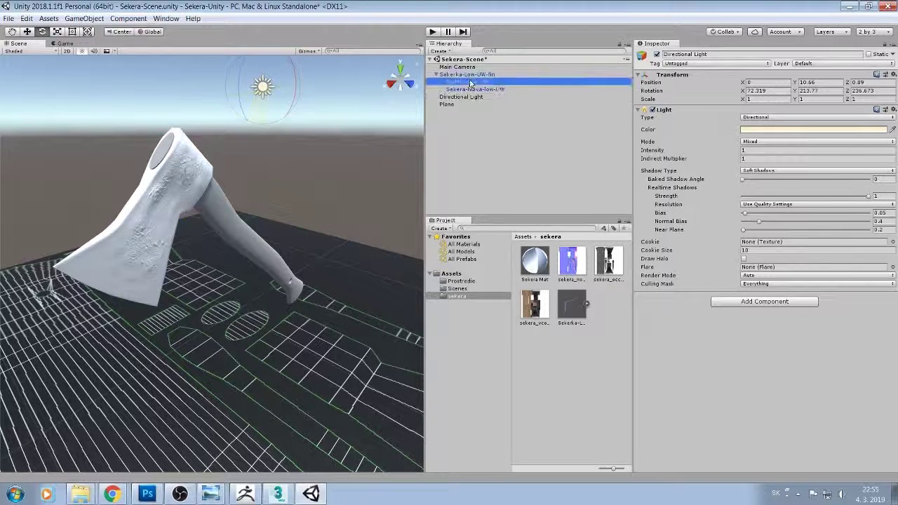
pyautogui.click(467, 89)
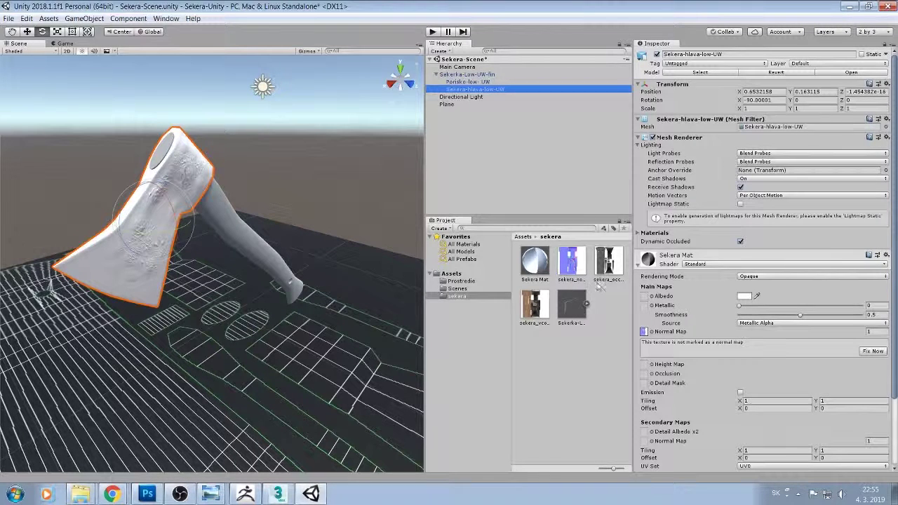
pyautogui.click(608, 266)
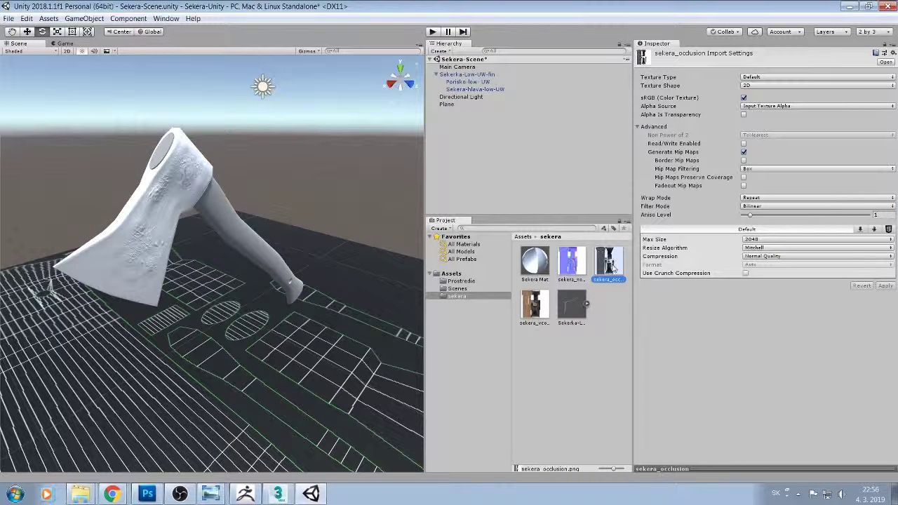
pyautogui.click(546, 270)
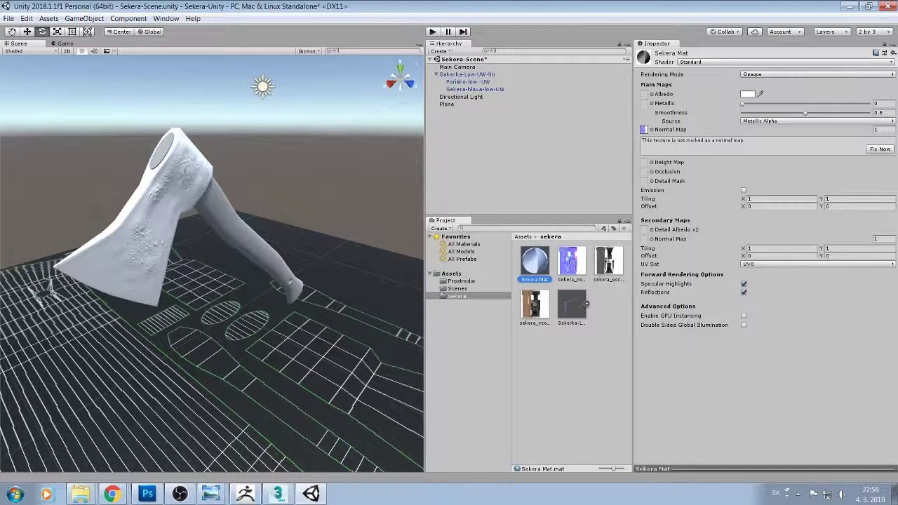
pyautogui.click(640, 213)
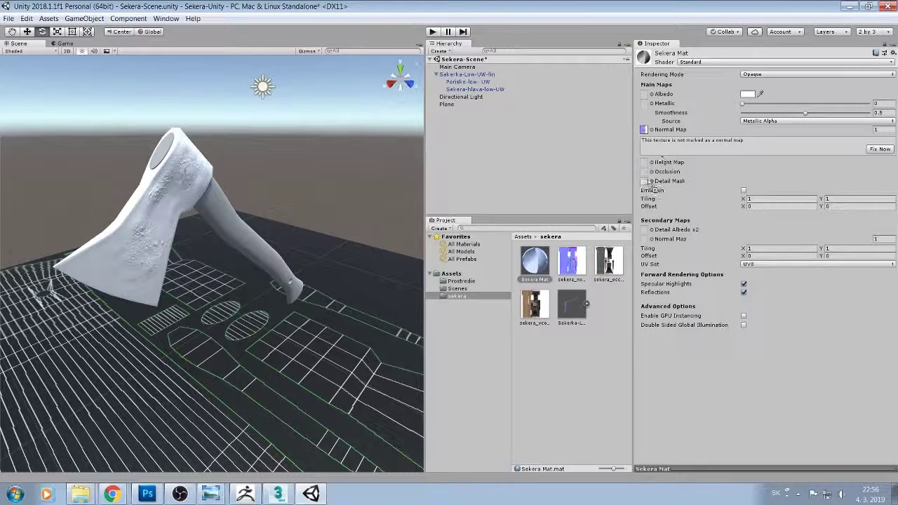
pyautogui.moveTo(653, 184); pyautogui.dragTo(644, 172)
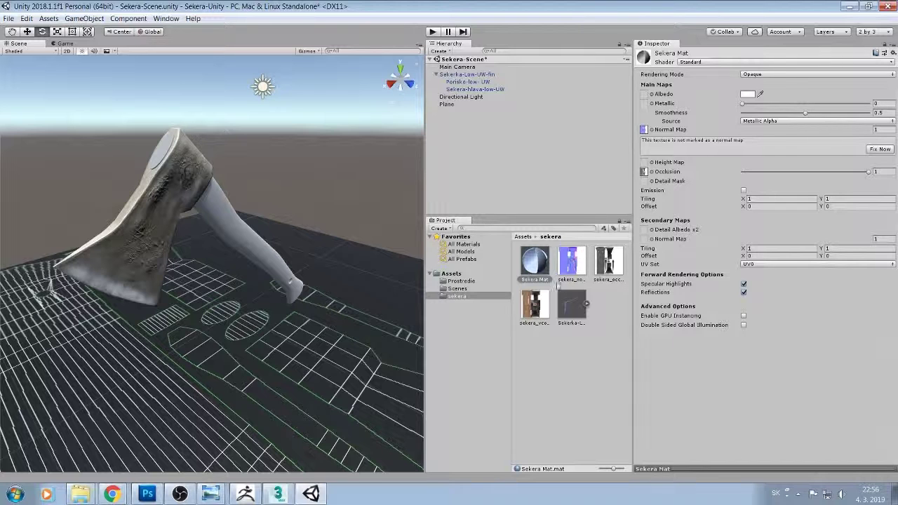
pyautogui.moveTo(533, 303); pyautogui.dragTo(645, 97)
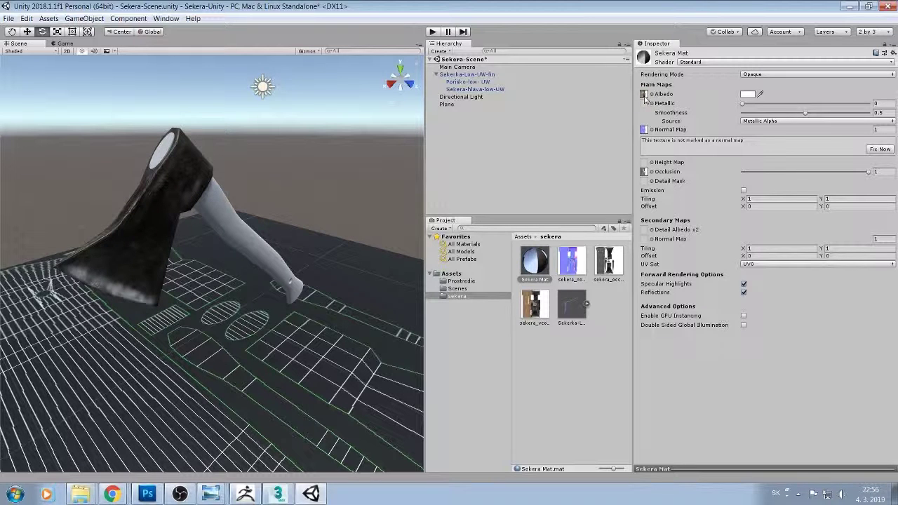
# - Try out roughness values around 0.43–0.5 on the Sekera Mat axe-head material
pyautogui.click(752, 63)
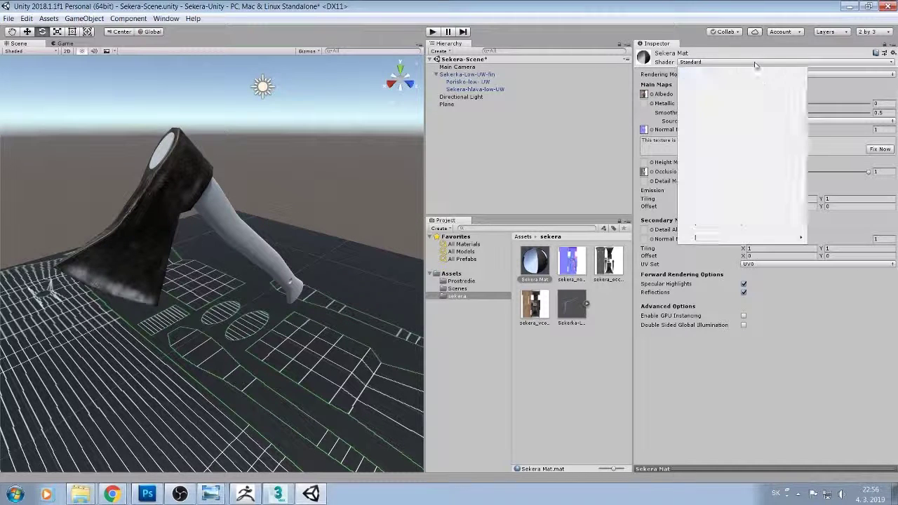
pyautogui.press('Escape')
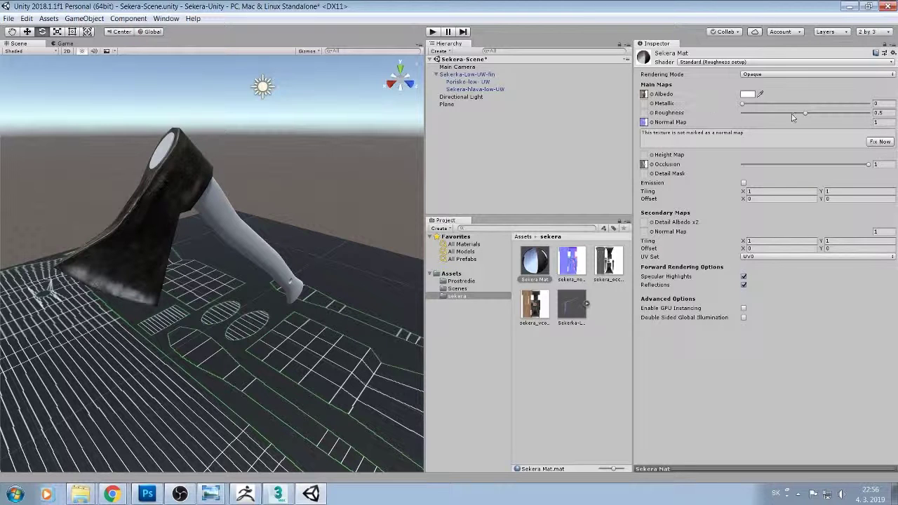
pyautogui.moveTo(806, 116)
pyautogui.mouseDown()
pyautogui.moveTo(754, 104)
pyautogui.moveTo(768, 96)
pyautogui.moveTo(864, 101)
pyautogui.mouseUp()
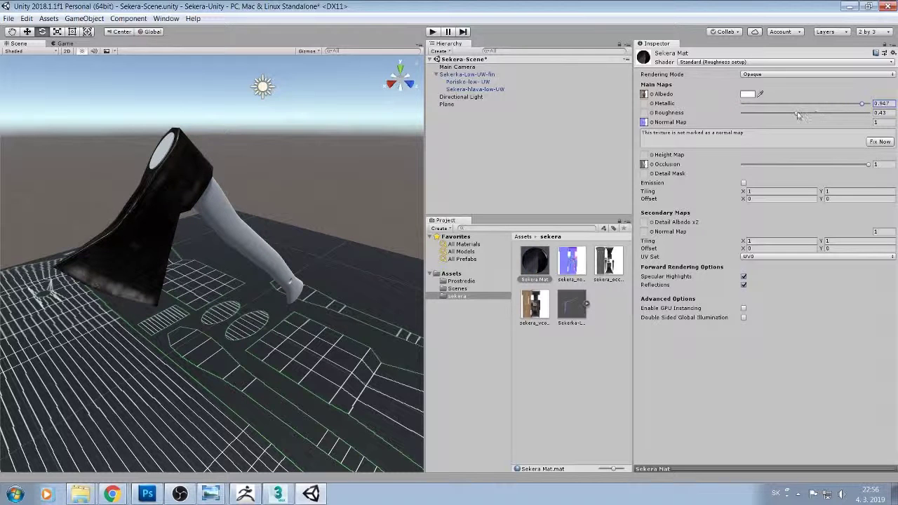
pyautogui.moveTo(796, 113)
pyautogui.mouseDown()
pyautogui.moveTo(827, 111)
pyautogui.moveTo(805, 112)
pyautogui.mouseUp()
pyautogui.moveTo(218, 281); pyautogui.dragTo(258, 264, button='middle')
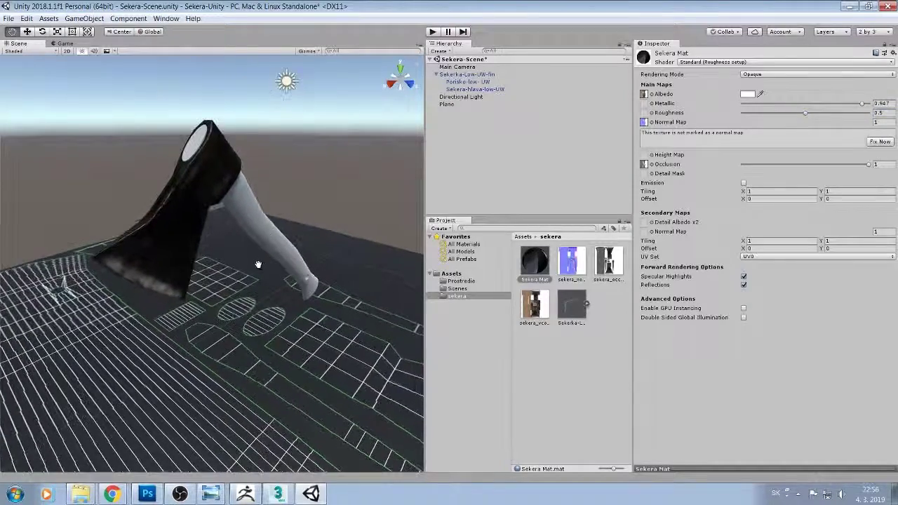
pyautogui.scroll(2, 248, 258)
pyautogui.scroll(2, 215, 249)
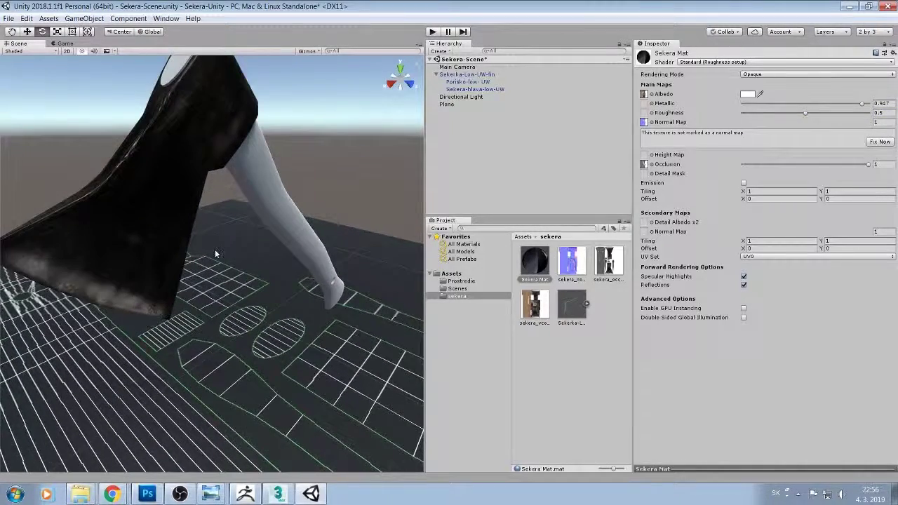
pyautogui.scroll(-2, 214, 249)
pyautogui.scroll(-2, 214, 249)
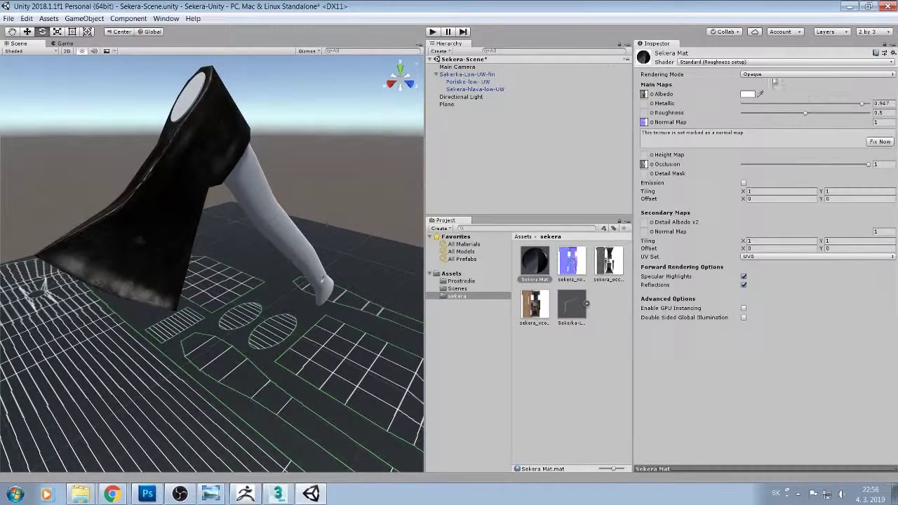
# - Keep Sekera Mat Opaque and set Roughness to 0.881 and Metallic to 0.089
pyautogui.click(773, 75)
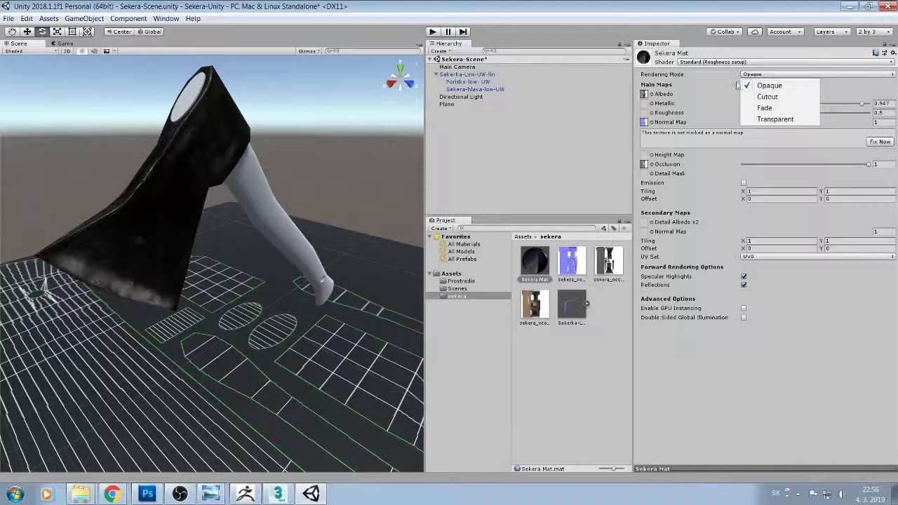
pyautogui.click(714, 88)
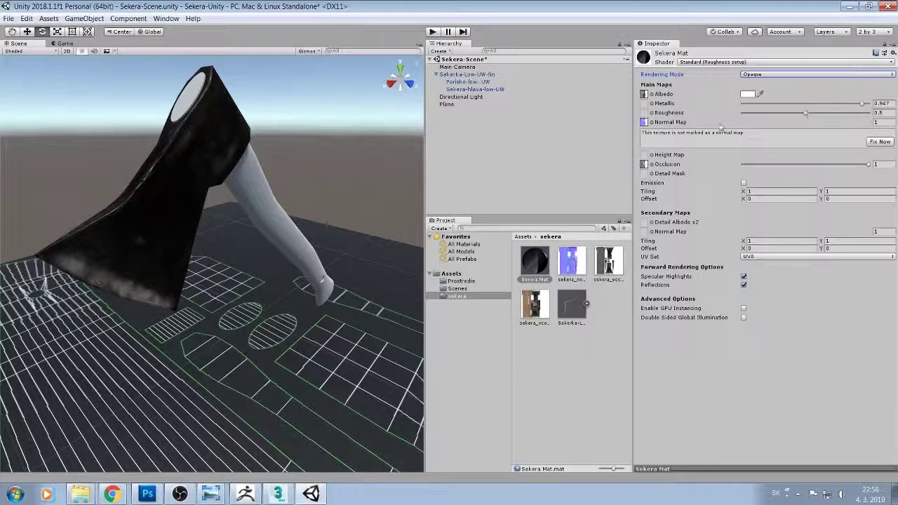
pyautogui.click(644, 113)
pyautogui.moveTo(805, 115)
pyautogui.mouseDown()
pyautogui.moveTo(826, 117)
pyautogui.moveTo(806, 115)
pyautogui.mouseUp()
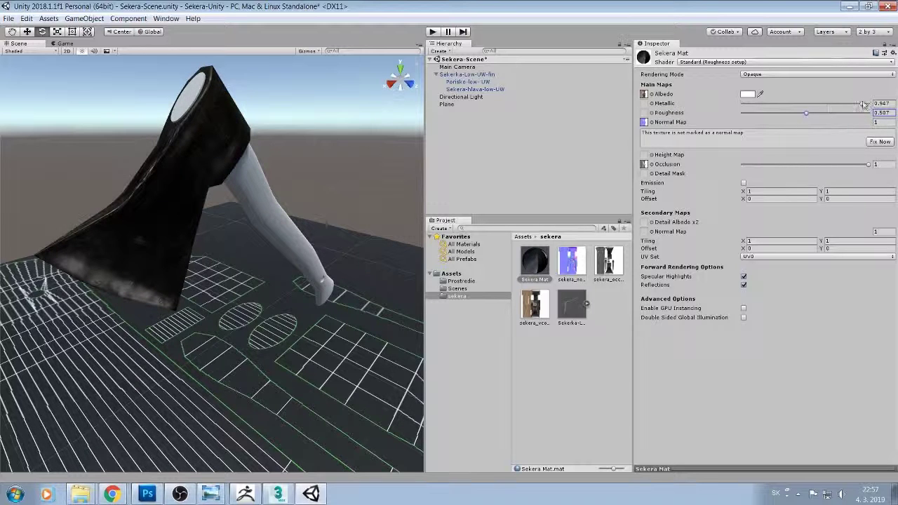
pyautogui.moveTo(862, 103)
pyautogui.mouseDown()
pyautogui.moveTo(763, 117)
pyautogui.moveTo(756, 109)
pyautogui.moveTo(853, 115)
pyautogui.mouseUp()
pyautogui.press('q')
pyautogui.moveTo(241, 250)
pyautogui.mouseDown()
pyautogui.moveTo(342, 296)
pyautogui.moveTo(260, 265)
pyautogui.mouseUp()
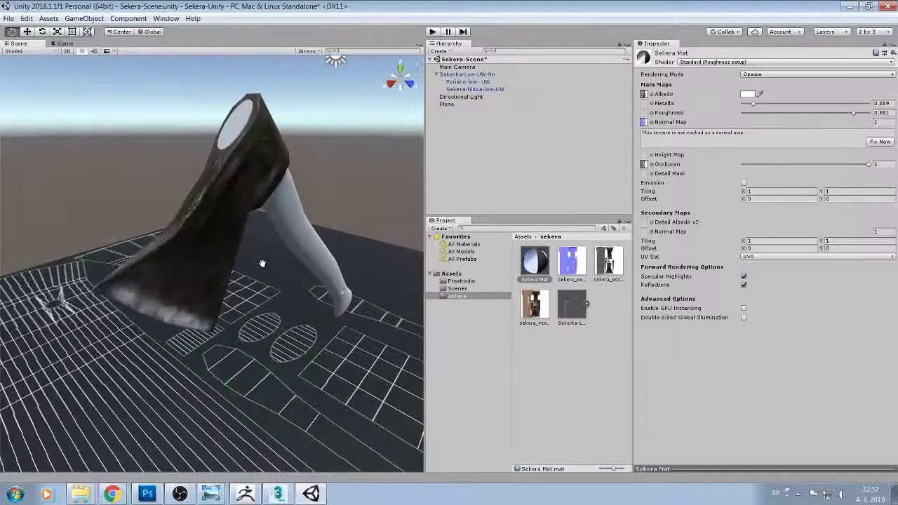
pyautogui.press('w')
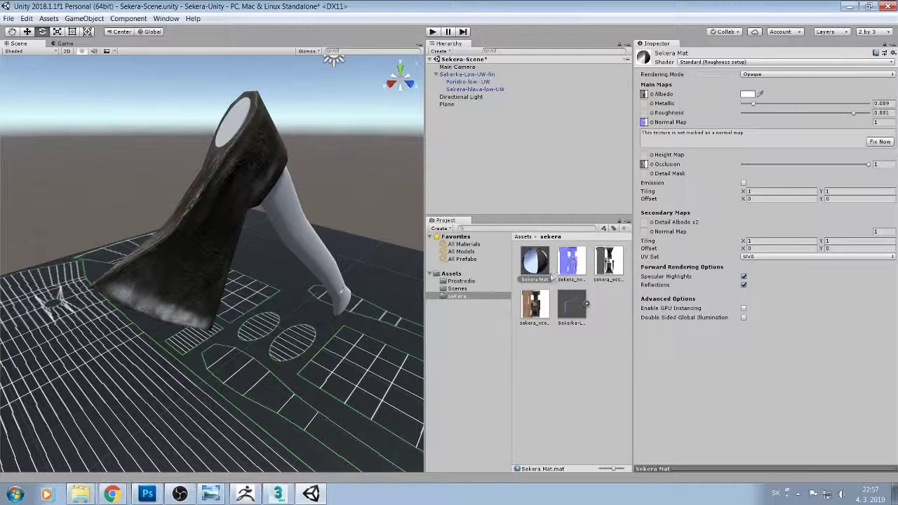
# - Rotate the Sekerka-Low-UW-fin axe about its X axis by roughly -15.8°
pyautogui.click(571, 303)
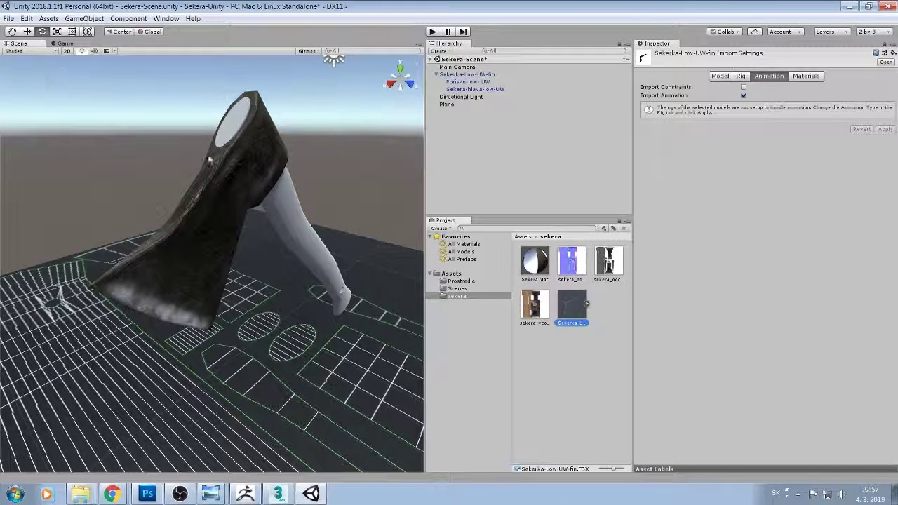
pyautogui.keyDown('alt'); pyautogui.moveTo(278, 166); pyautogui.dragTo(271, 234); pyautogui.keyUp('alt')
pyautogui.scroll(-3, 271, 235)
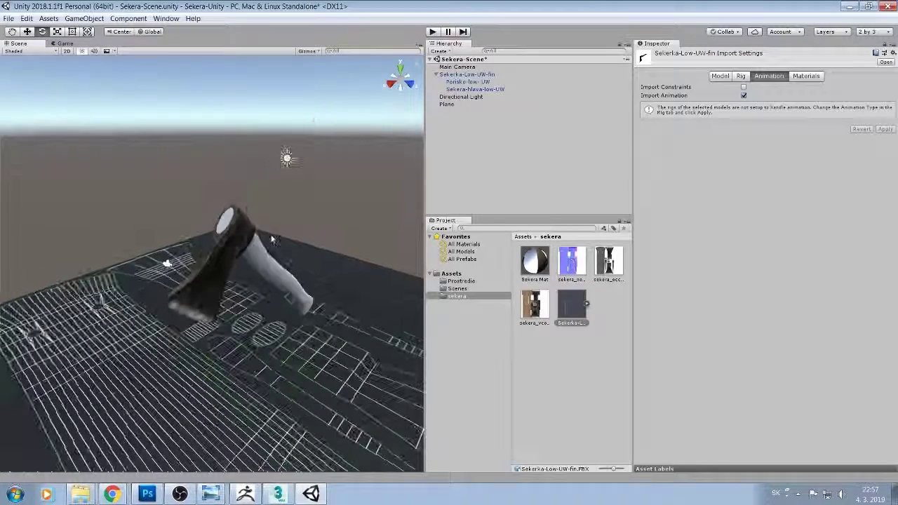
pyautogui.scroll(3, 271, 235)
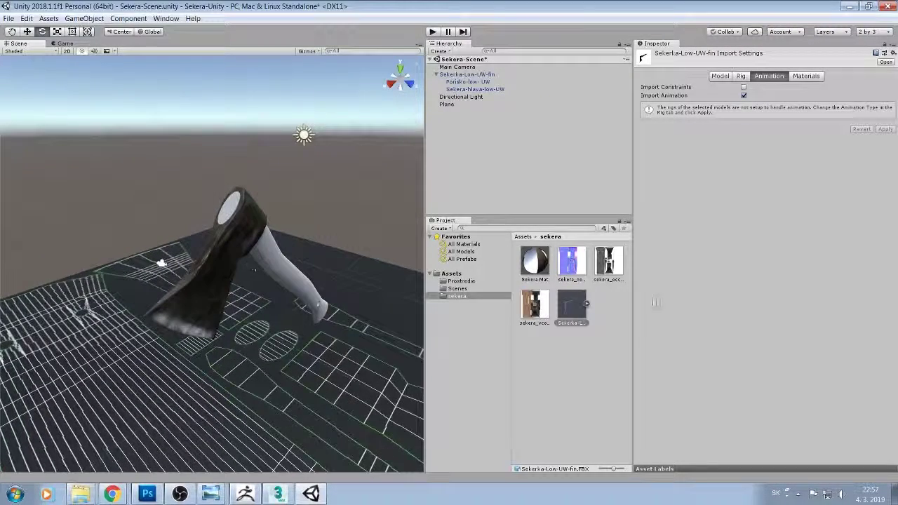
pyautogui.click(571, 307)
pyautogui.keyDown('alt'); pyautogui.moveTo(237, 224); pyautogui.dragTo(240, 216); pyautogui.keyUp('alt')
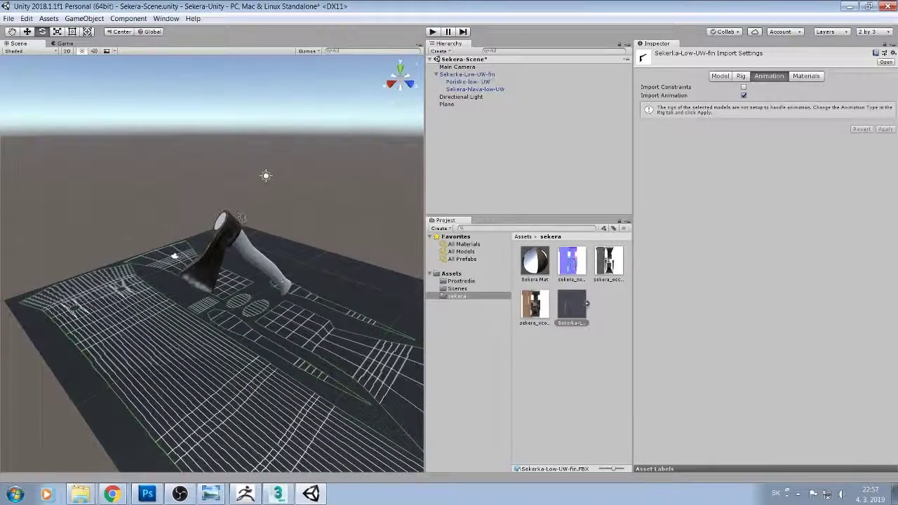
pyautogui.click(263, 252)
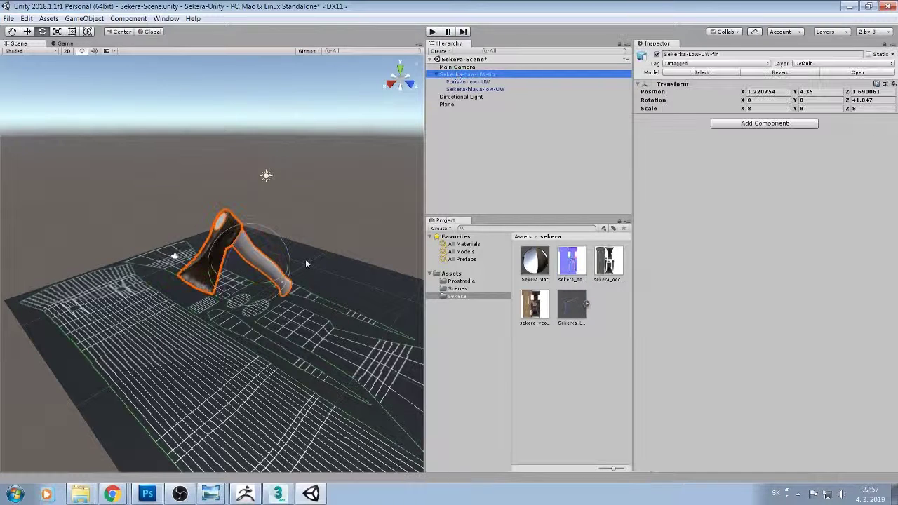
pyautogui.moveTo(268, 243)
pyautogui.mouseDown()
pyautogui.moveTo(258, 228)
pyautogui.moveTo(236, 303)
pyautogui.moveTo(230, 276)
pyautogui.moveTo(218, 271)
pyautogui.mouseUp()
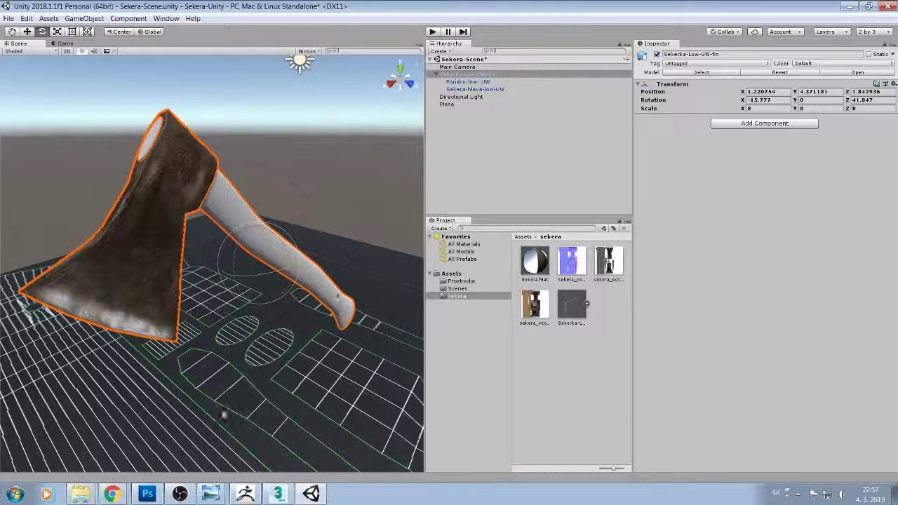
pyautogui.click(536, 263)
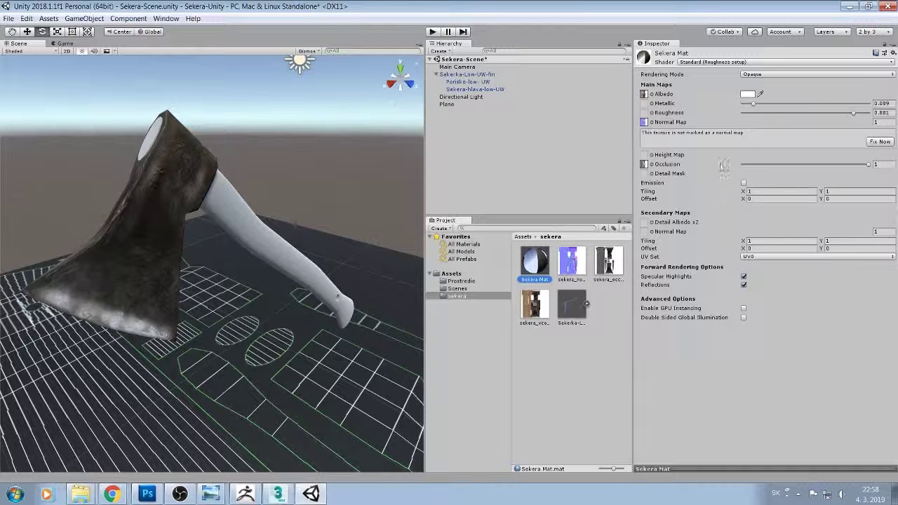
# - Drop Sekera Mat's Metallic to 0 and its Occlusion strength to 0.489
pyautogui.moveTo(755, 105); pyautogui.dragTo(724, 105)
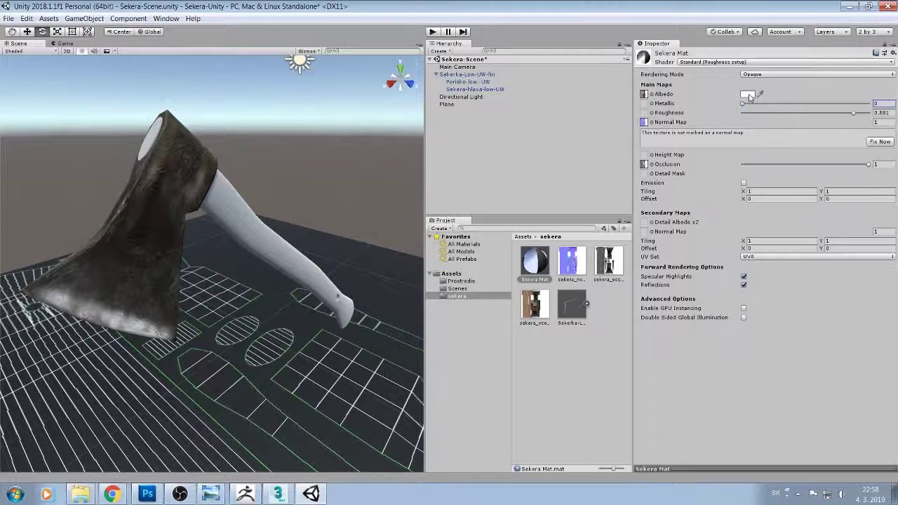
pyautogui.moveTo(868, 166)
pyautogui.mouseDown()
pyautogui.moveTo(738, 183)
pyautogui.moveTo(803, 184)
pyautogui.mouseUp()
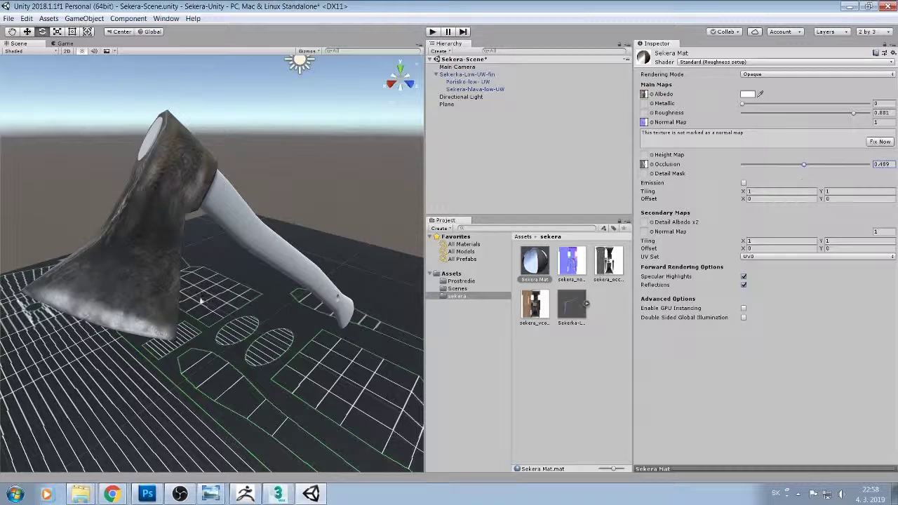
pyautogui.moveTo(203, 297)
pyautogui.keyDown('alt'); pyautogui.mouseDown()
pyautogui.moveTo(241, 311)
pyautogui.moveTo(263, 230)
pyautogui.mouseUp(); pyautogui.keyUp('alt')
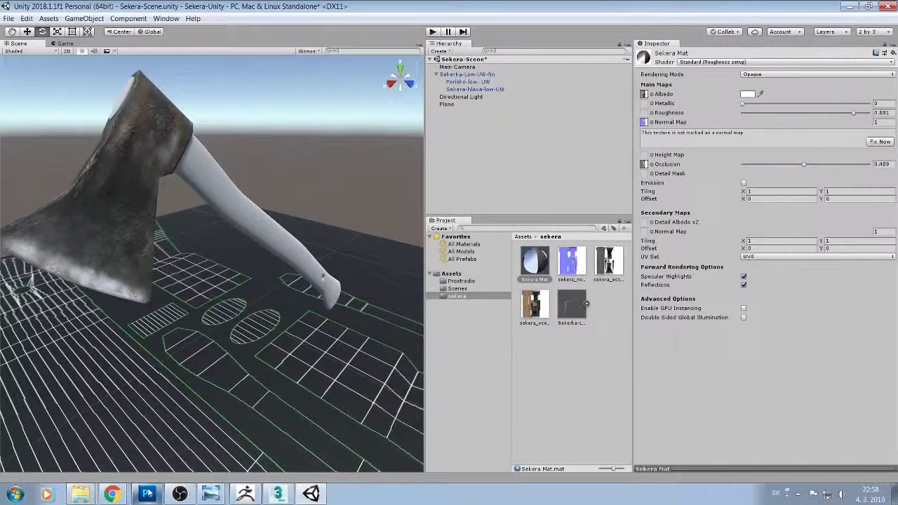
# - Create a Porisko-Mat material in the sekera folder and apply it to the axe handle
pyautogui.rightClick(553, 362)
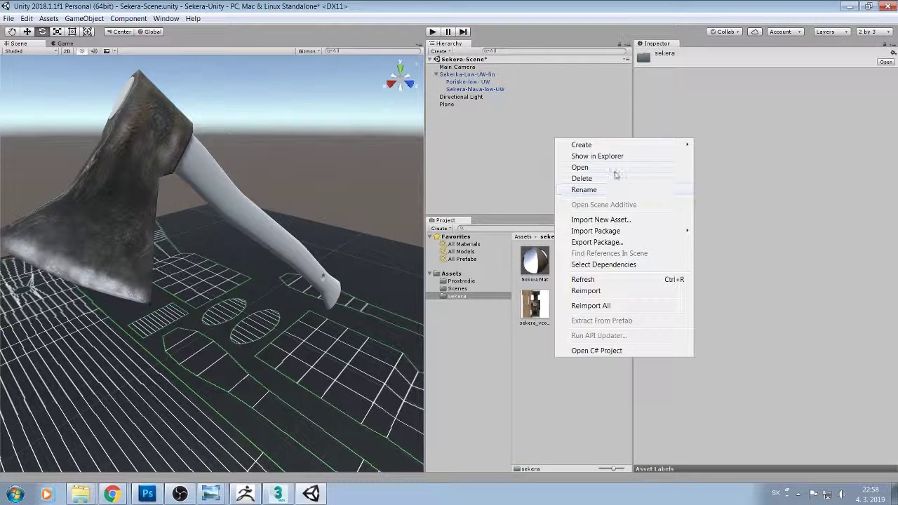
pyautogui.moveTo(622, 145)
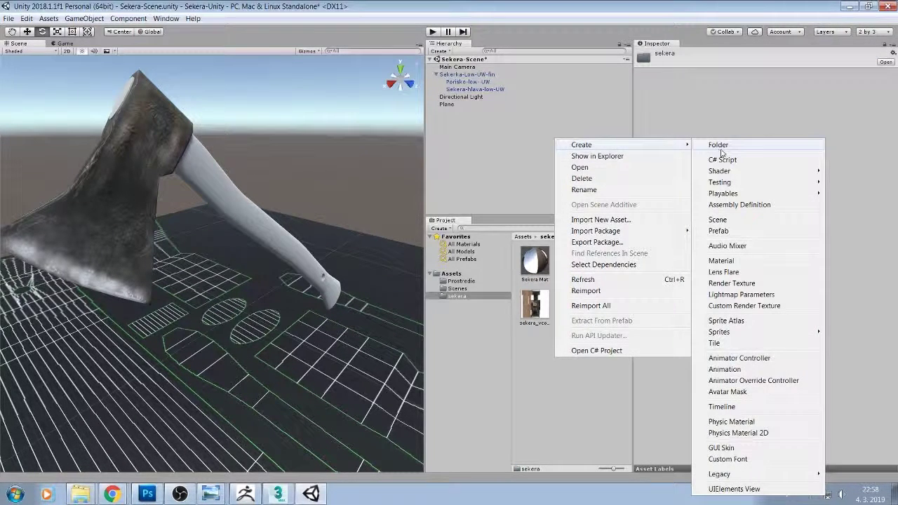
pyautogui.click(721, 261)
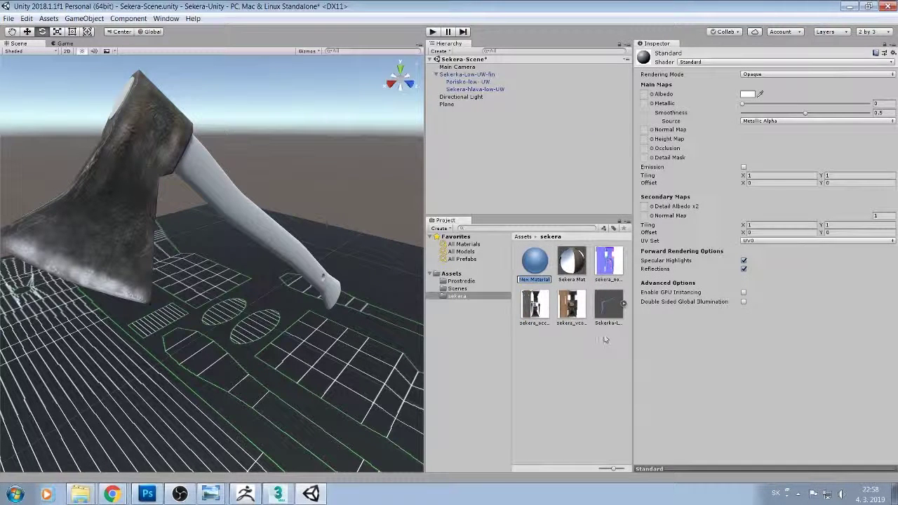
pyautogui.write('Porisko-Mat')
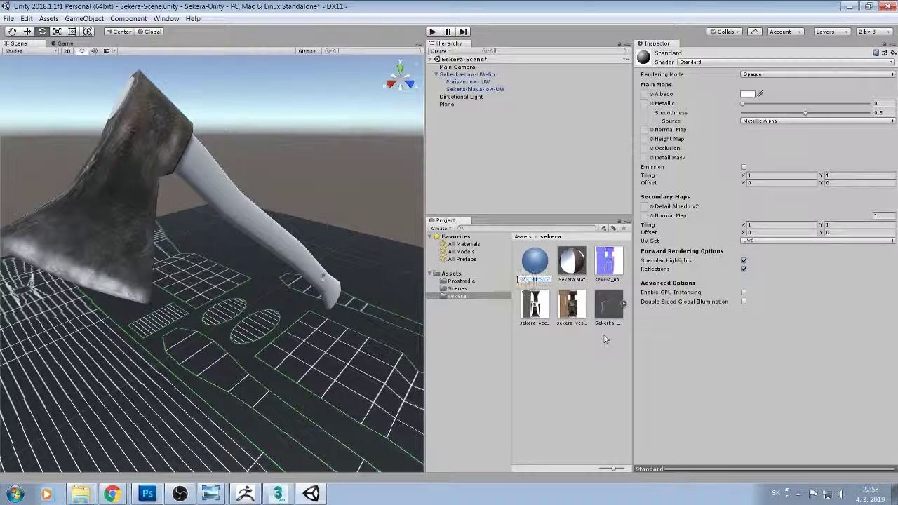
pyautogui.write('ol')
pyautogui.write('-Mat')
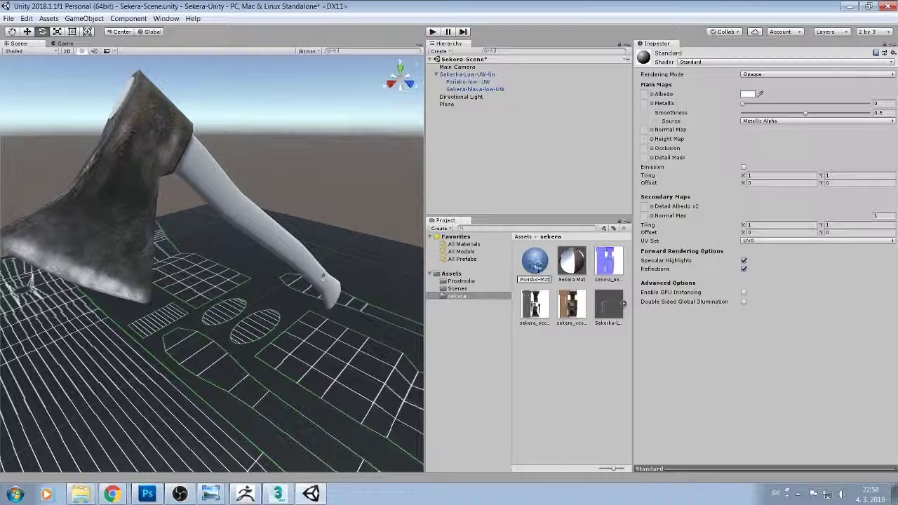
pyautogui.click(539, 266)
pyautogui.moveTo(539, 263); pyautogui.dragTo(293, 251)
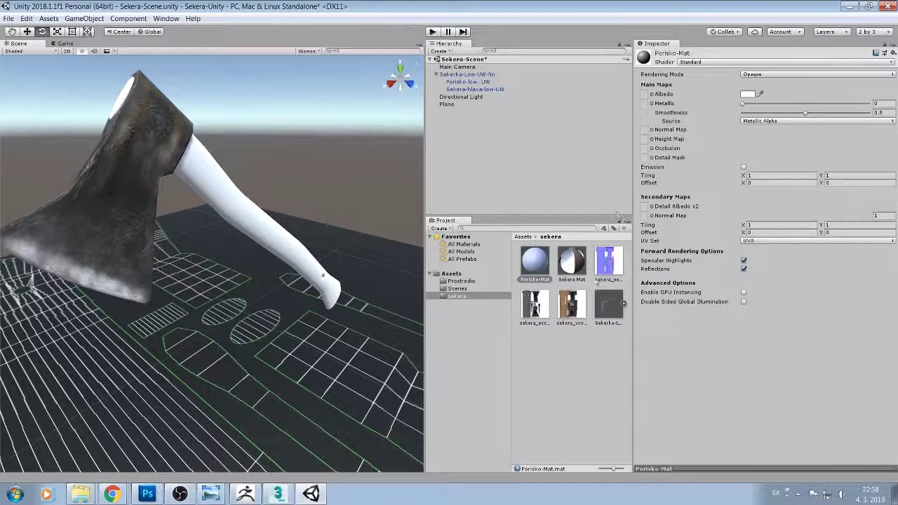
# - Assign the normal, occlusion and vcols colour textures to Porisko-Mat's Normal Map, Occlusion and Albedo slots
pyautogui.moveTo(610, 260); pyautogui.dragTo(644, 130)
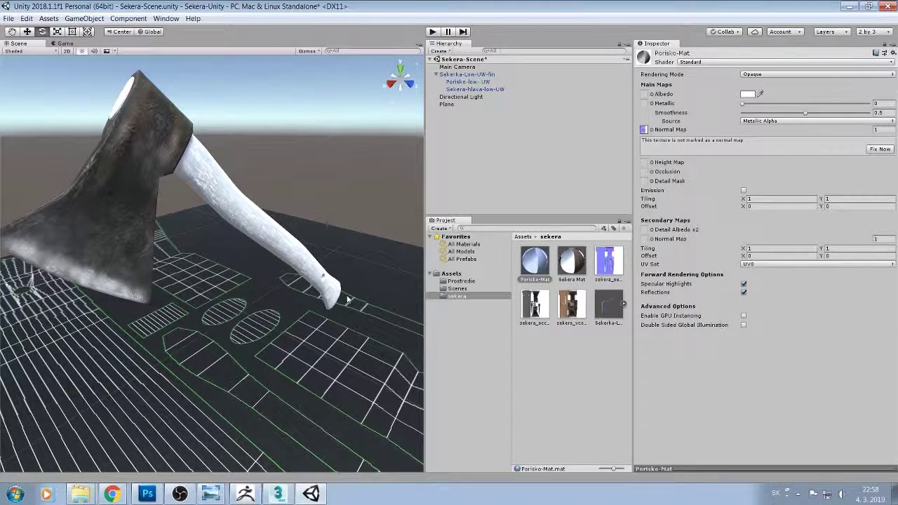
pyautogui.moveTo(345, 295); pyautogui.dragTo(297, 296, button='middle')
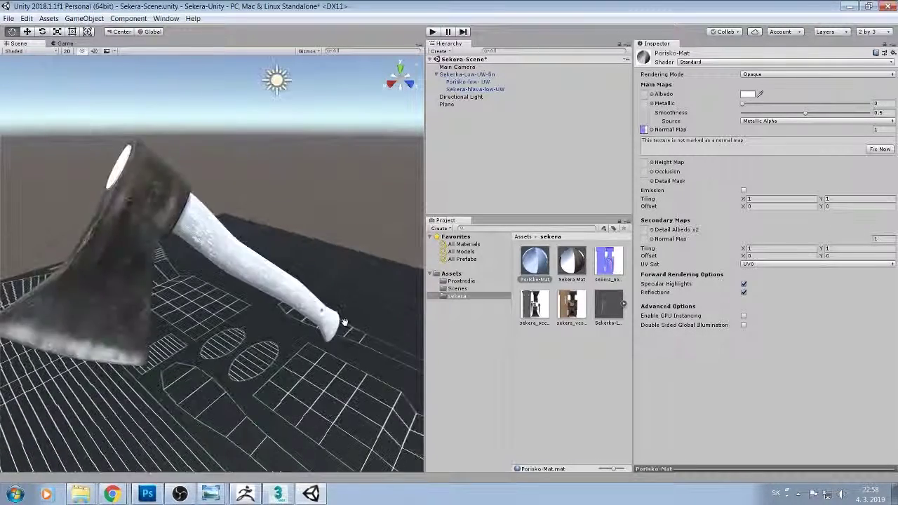
pyautogui.scroll(2, 297, 296)
pyautogui.scroll(2, 288, 302)
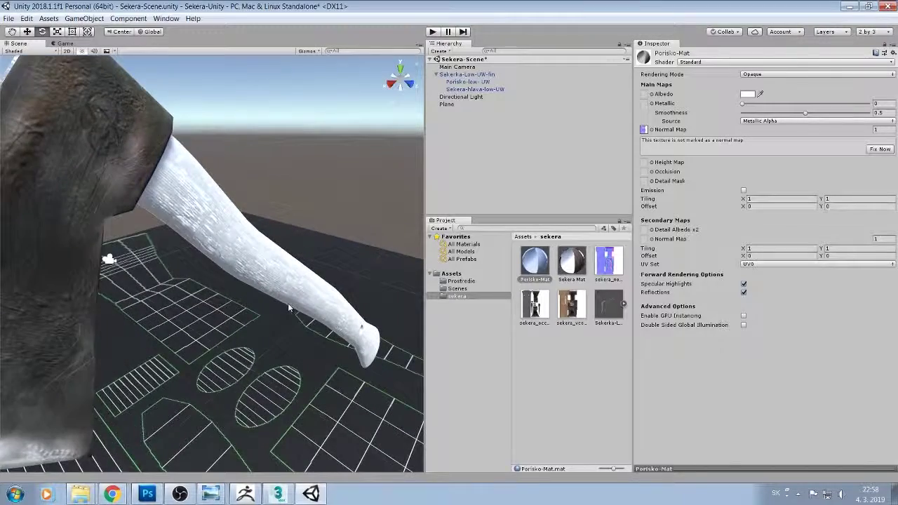
pyautogui.scroll(-2, 287, 303)
pyautogui.scroll(-3, 287, 307)
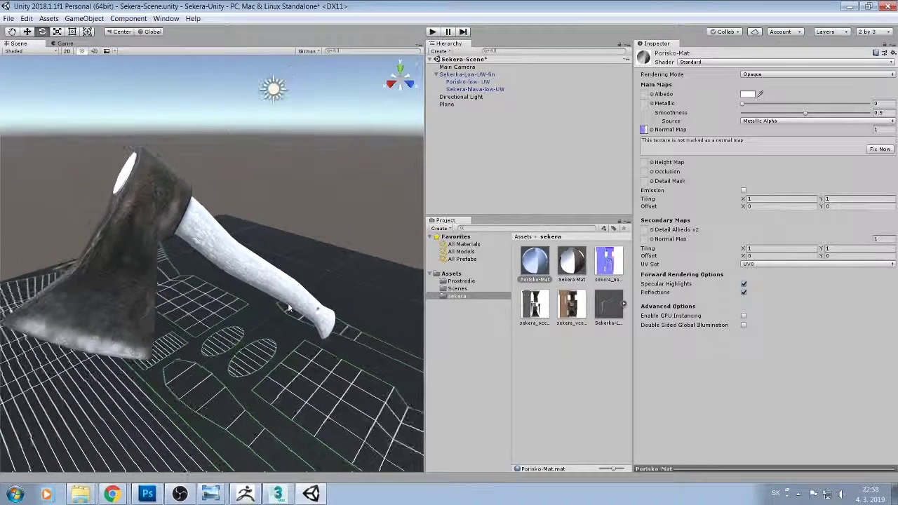
pyautogui.scroll(1, 288, 307)
pyautogui.scroll(-1, 288, 307)
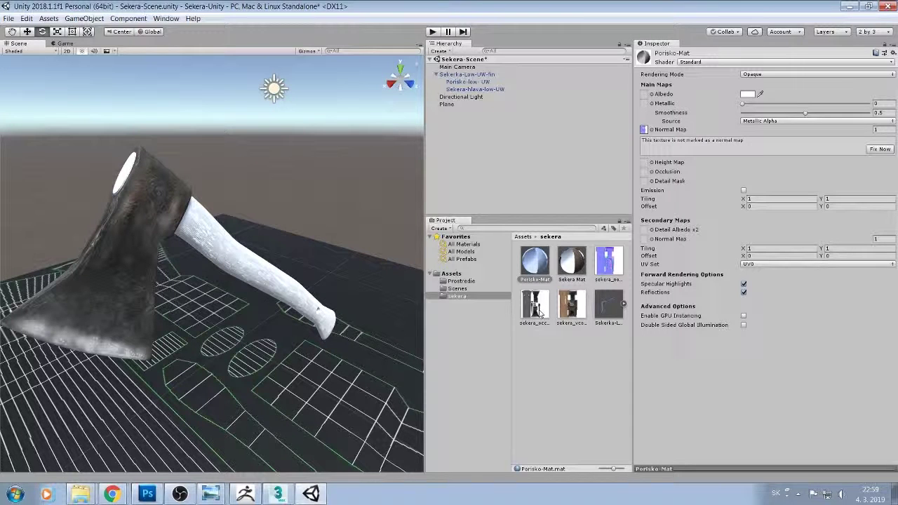
pyautogui.moveTo(540, 314); pyautogui.dragTo(645, 172)
pyautogui.moveTo(571, 303)
pyautogui.mouseDown()
pyautogui.moveTo(611, 223)
pyautogui.moveTo(646, 96)
pyautogui.mouseUp()
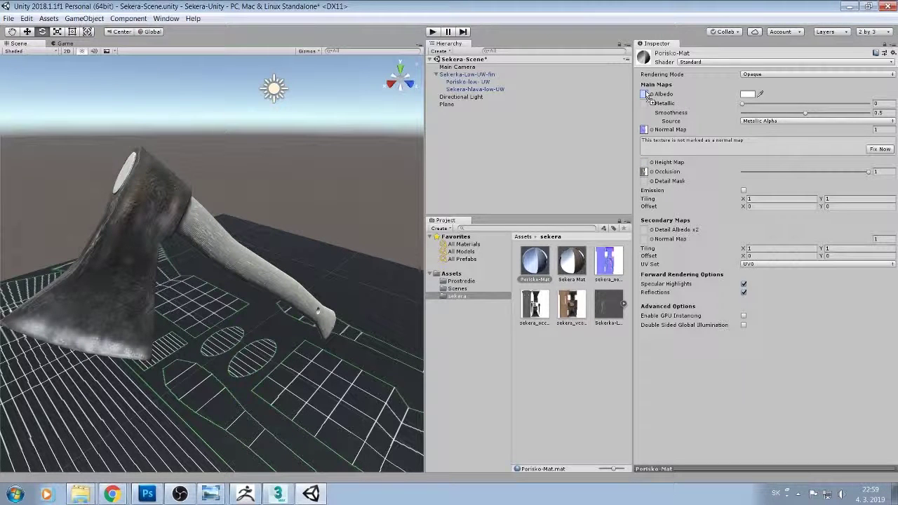
pyautogui.moveTo(648, 96); pyautogui.dragTo(648, 94)
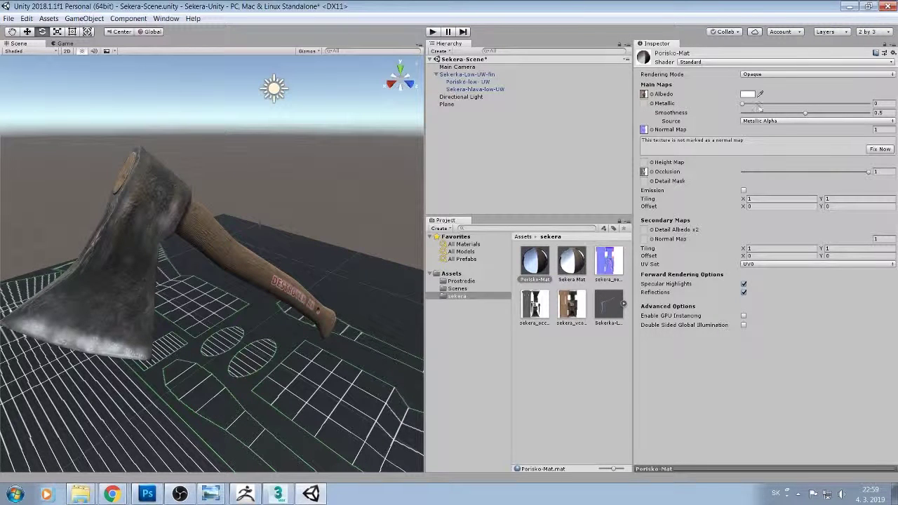
# - Test Porisko-Mat's metallic value and reduce its smoothness to 0 on the Standard shader
pyautogui.click(754, 62)
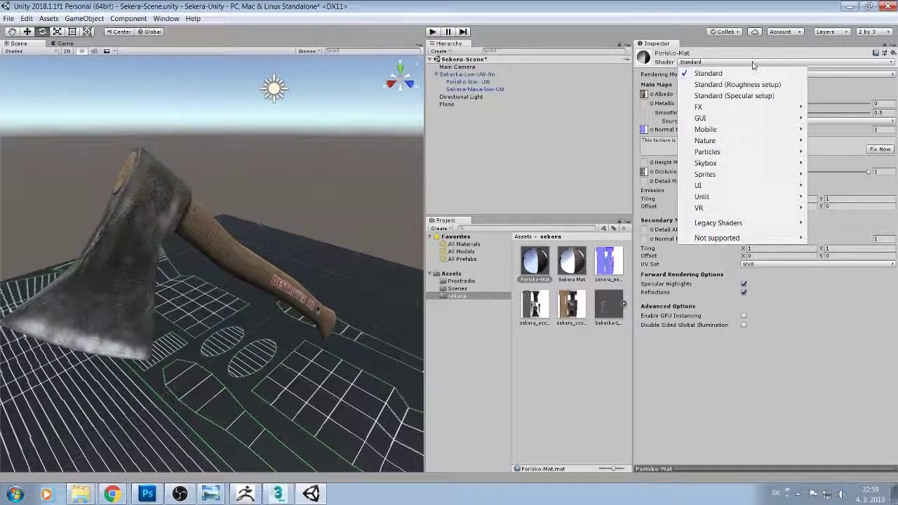
pyautogui.click(826, 87)
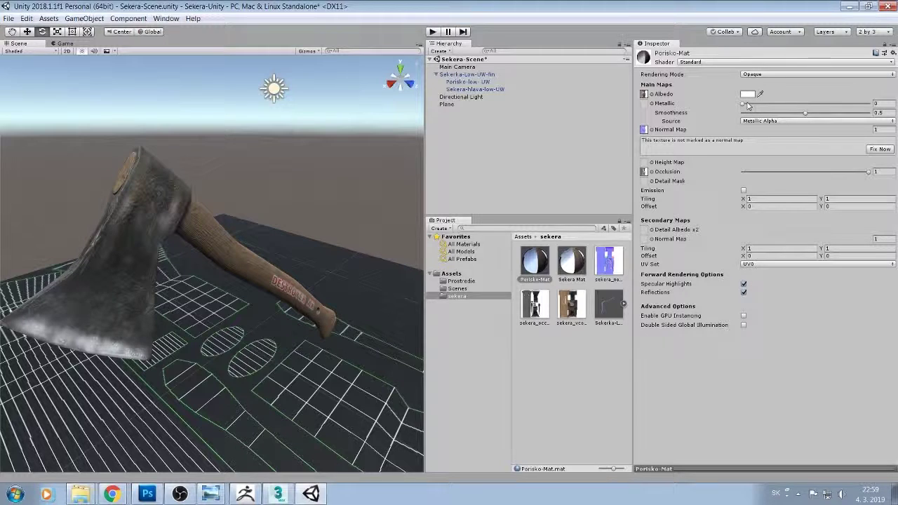
pyautogui.moveTo(747, 105); pyautogui.dragTo(750, 105)
pyautogui.moveTo(804, 113)
pyautogui.mouseDown()
pyautogui.moveTo(747, 114)
pyautogui.moveTo(738, 104)
pyautogui.mouseUp()
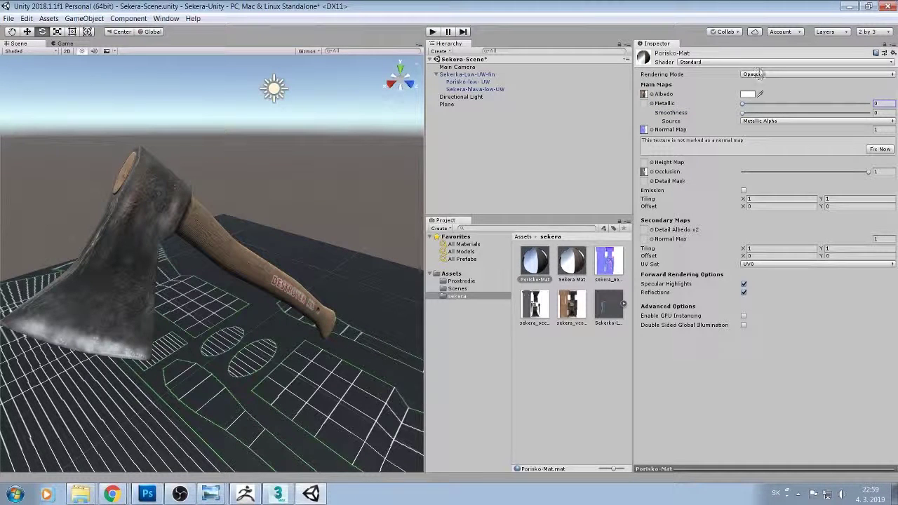
# - Switch Porisko-Mat to Standard (Roughness setup), set Roughness 0.718, and fix sekera_normals as a normal map
pyautogui.click(765, 62)
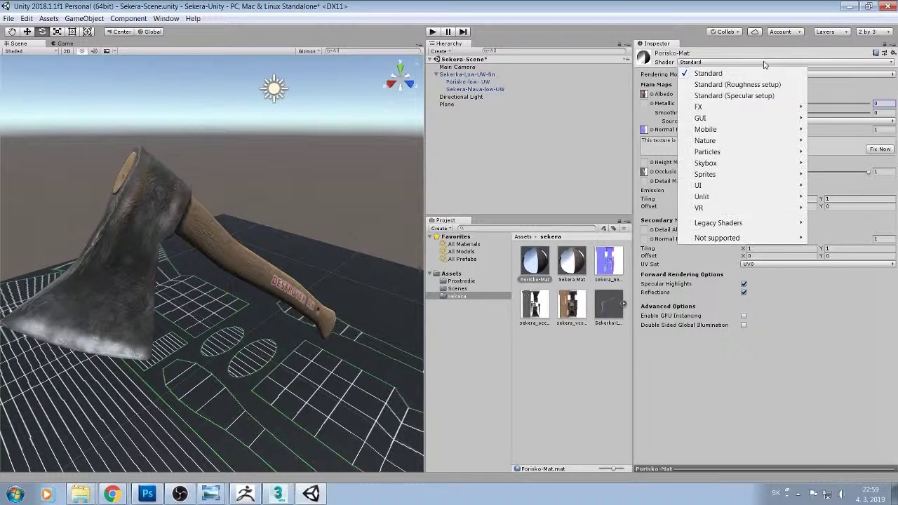
pyautogui.click(736, 85)
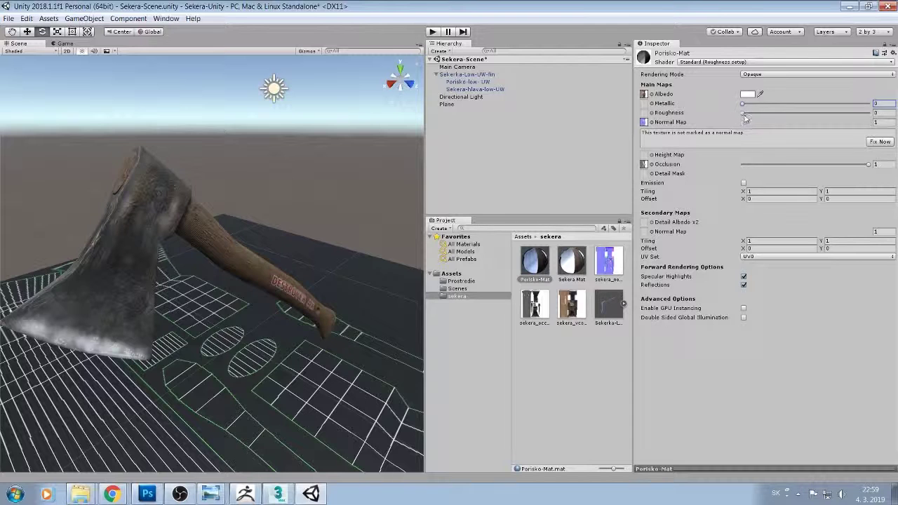
pyautogui.moveTo(744, 114); pyautogui.dragTo(832, 114)
pyautogui.moveTo(353, 245)
pyautogui.keyDown('alt'); pyautogui.mouseDown()
pyautogui.moveTo(270, 221)
pyautogui.moveTo(264, 183)
pyautogui.mouseUp(); pyautogui.keyUp('alt')
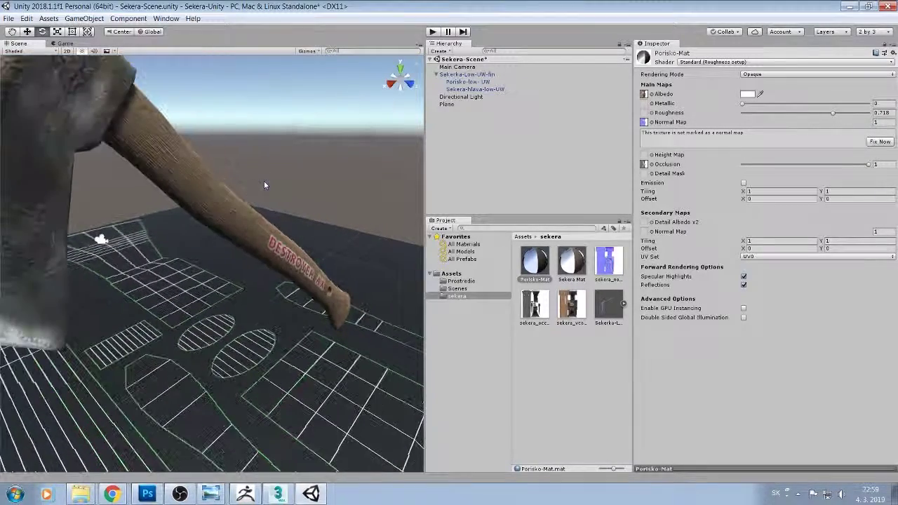
pyautogui.moveTo(265, 185)
pyautogui.keyDown('alt'); pyautogui.mouseDown()
pyautogui.moveTo(180, 215)
pyautogui.moveTo(272, 194)
pyautogui.mouseUp(); pyautogui.keyUp('alt')
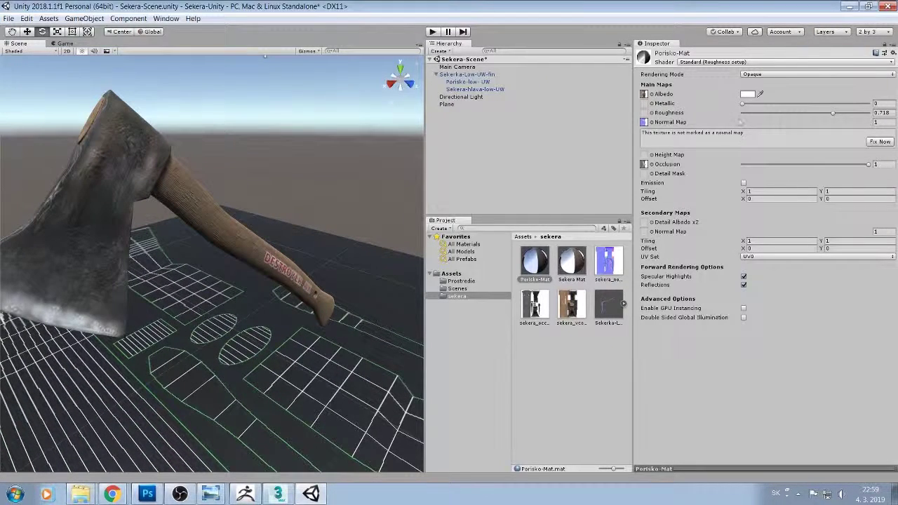
pyautogui.click(877, 142)
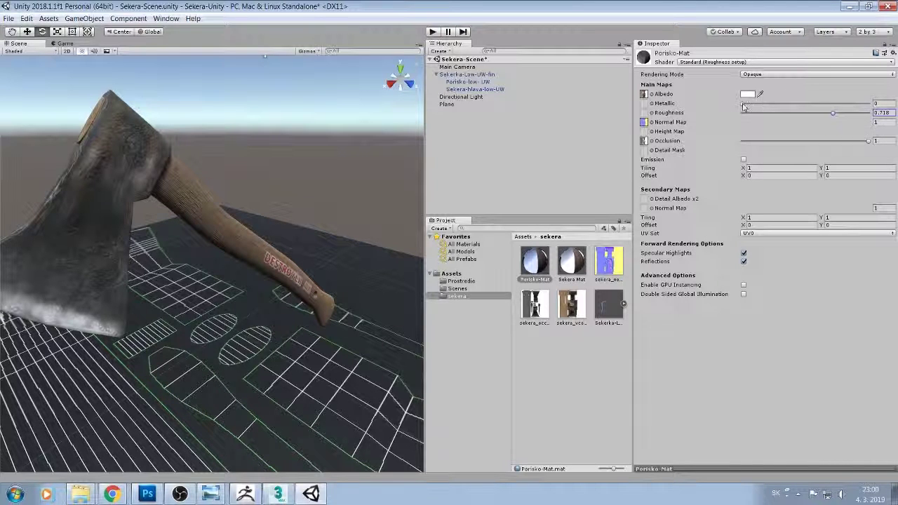
# - Toggle Porisko-Mat between Standard and Standard (Roughness setup), ending with Roughness 0.689
pyautogui.click(742, 104)
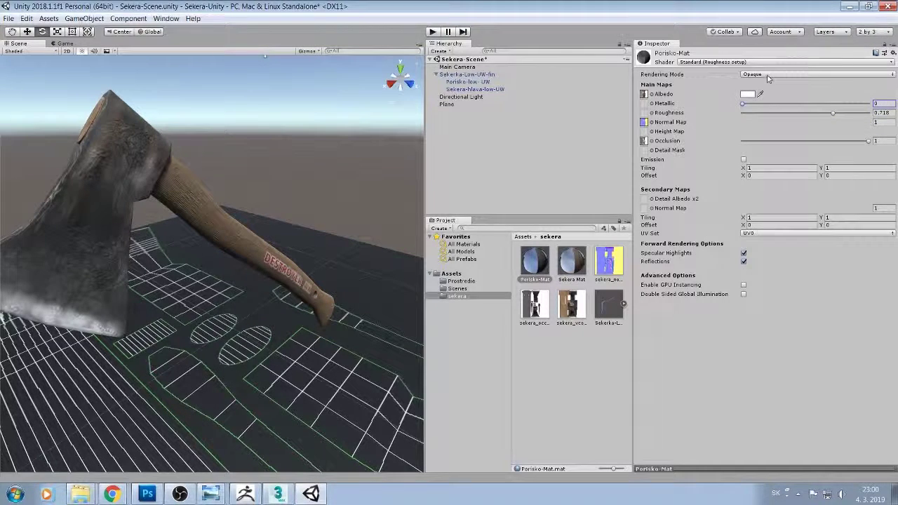
pyautogui.click(768, 75)
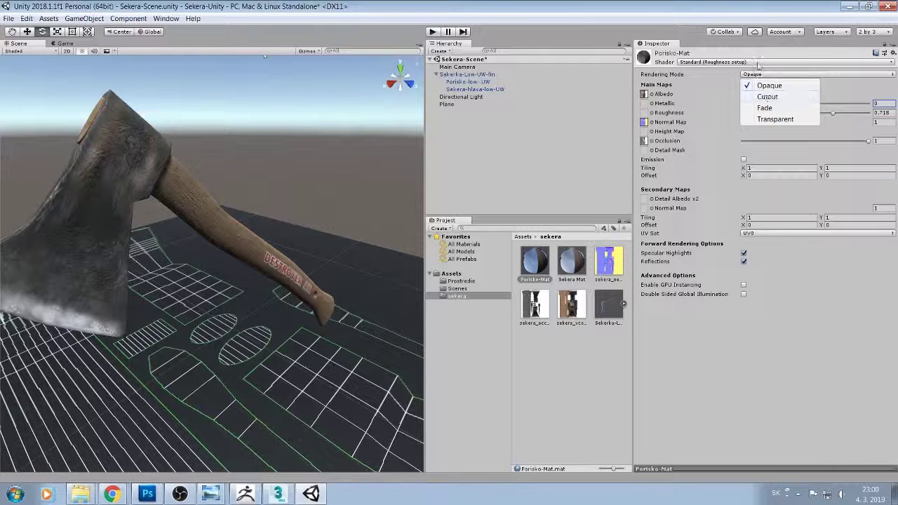
pyautogui.click(757, 63)
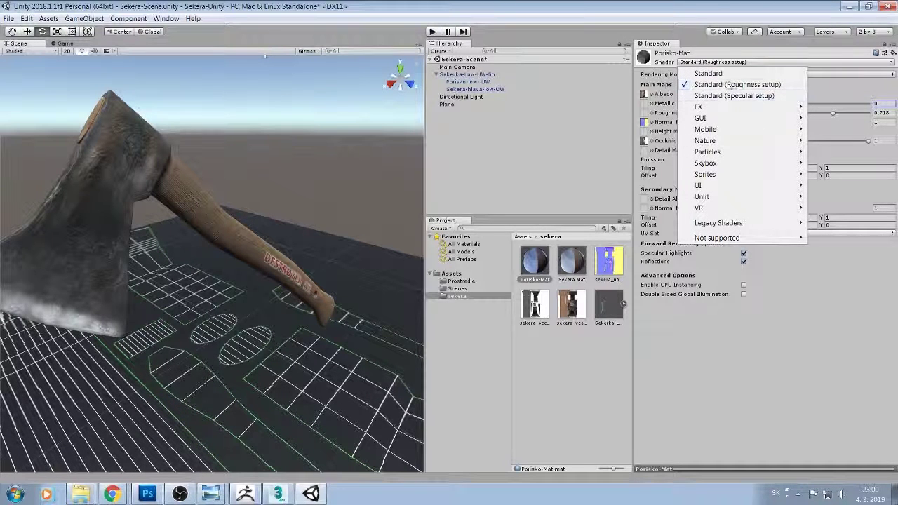
pyautogui.click(729, 78)
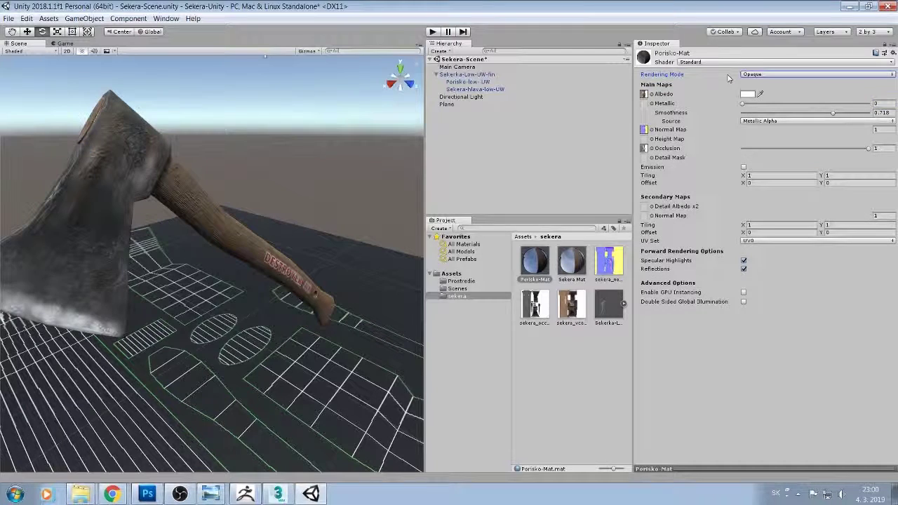
pyautogui.moveTo(829, 113); pyautogui.dragTo(828, 119)
pyautogui.click(733, 61)
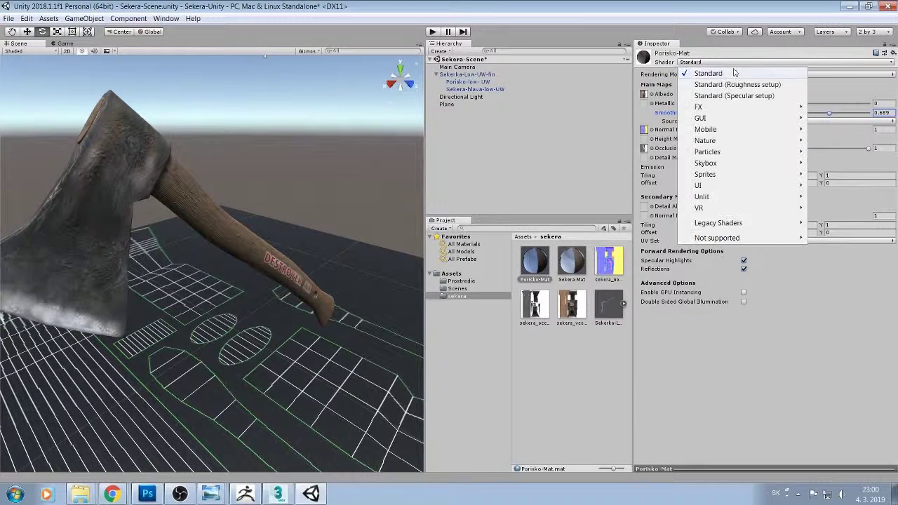
pyautogui.click(727, 85)
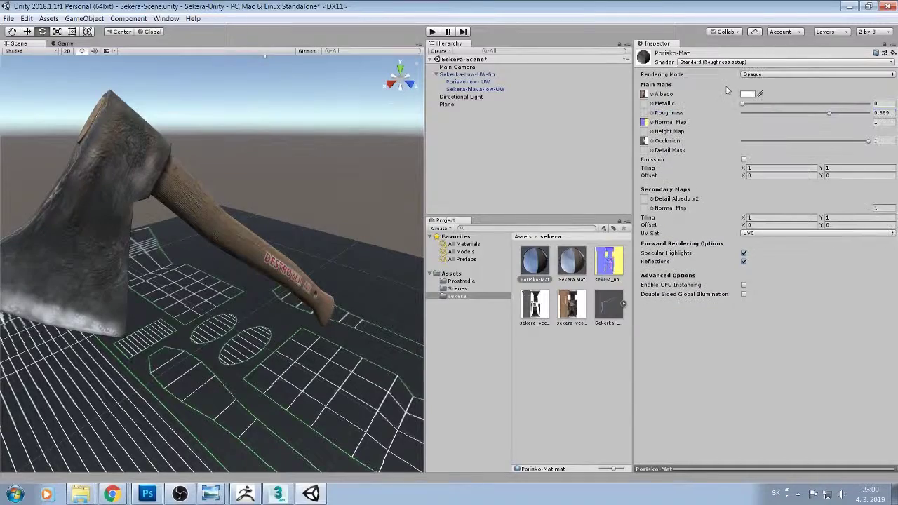
pyautogui.moveTo(331, 257)
pyautogui.keyDown('alt'); pyautogui.mouseDown()
pyautogui.moveTo(362, 255)
pyautogui.moveTo(365, 208)
pyautogui.moveTo(347, 223)
pyautogui.mouseUp(); pyautogui.keyUp('alt')
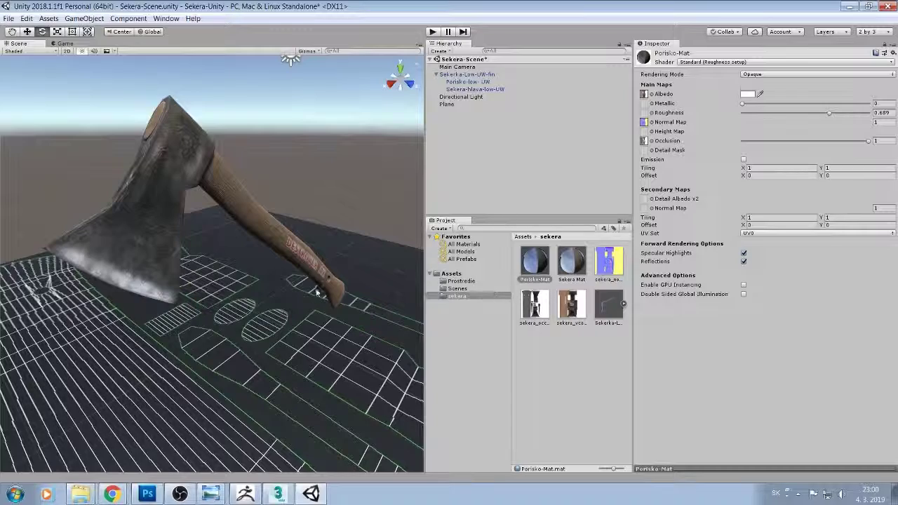
pyautogui.keyDown('alt'); pyautogui.moveTo(316, 291); pyautogui.dragTo(333, 262); pyautogui.keyUp('alt')
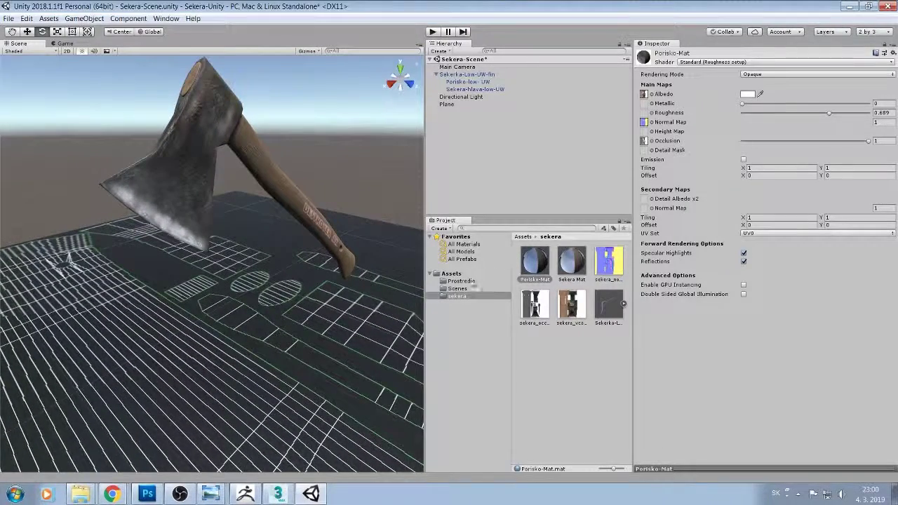
# - In the Prostredie folder, create a new material and name it Prosredie Mat
pyautogui.click(471, 282)
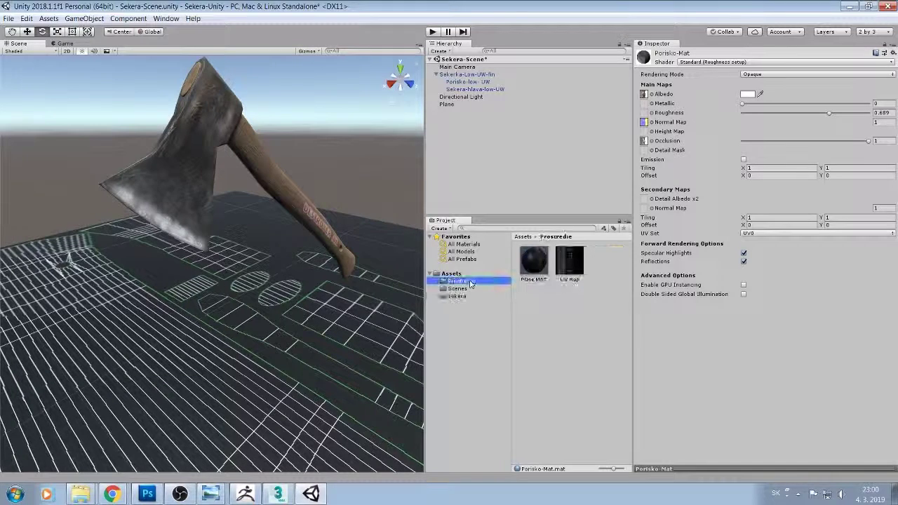
pyautogui.rightClick(576, 312)
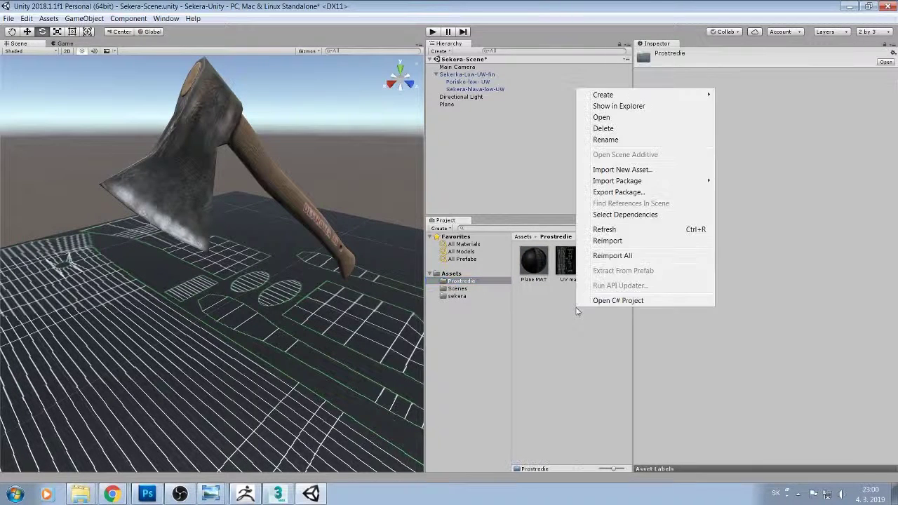
pyautogui.moveTo(659, 99)
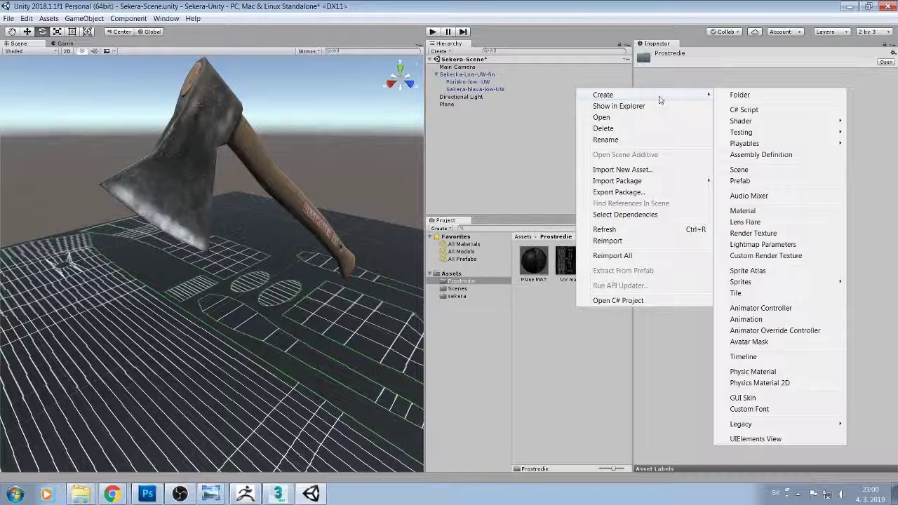
pyautogui.click(743, 210)
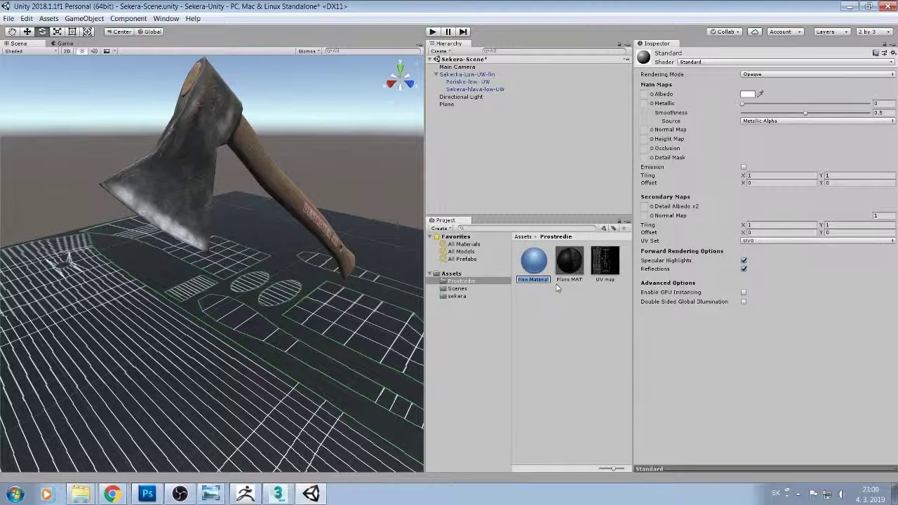
pyautogui.write('Prosredi')
pyautogui.write('edie')
pyautogui.write(' Mat')
pyautogui.press('Return')
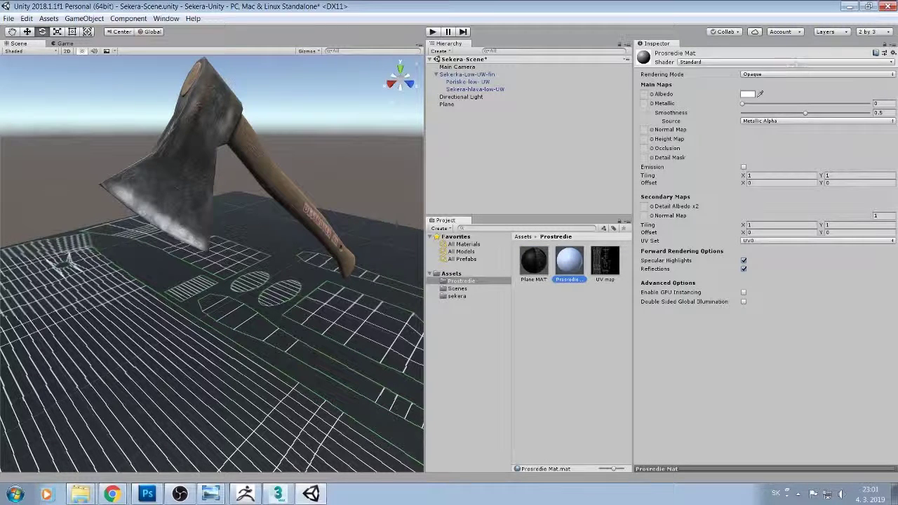
# - Set the new material's shader to Skybox/6 Sided
pyautogui.click(796, 62)
pyautogui.moveTo(737, 165)
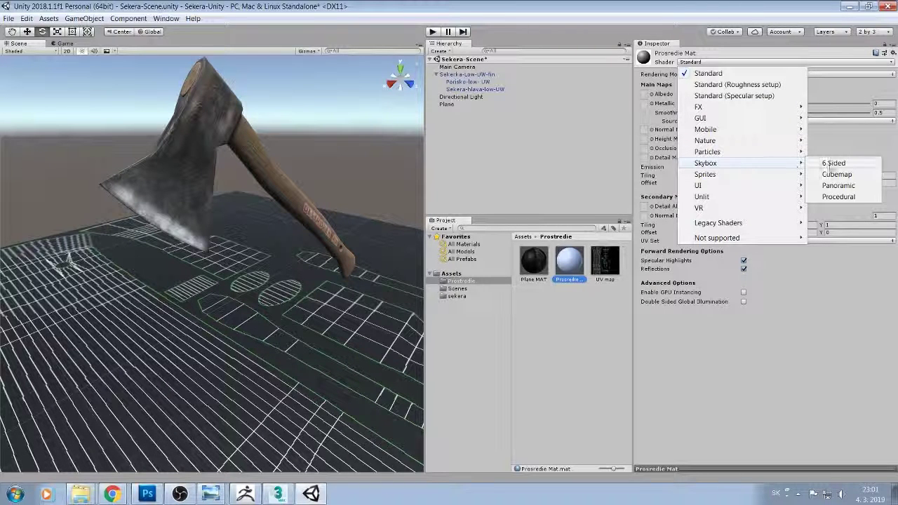
pyautogui.click(808, 183)
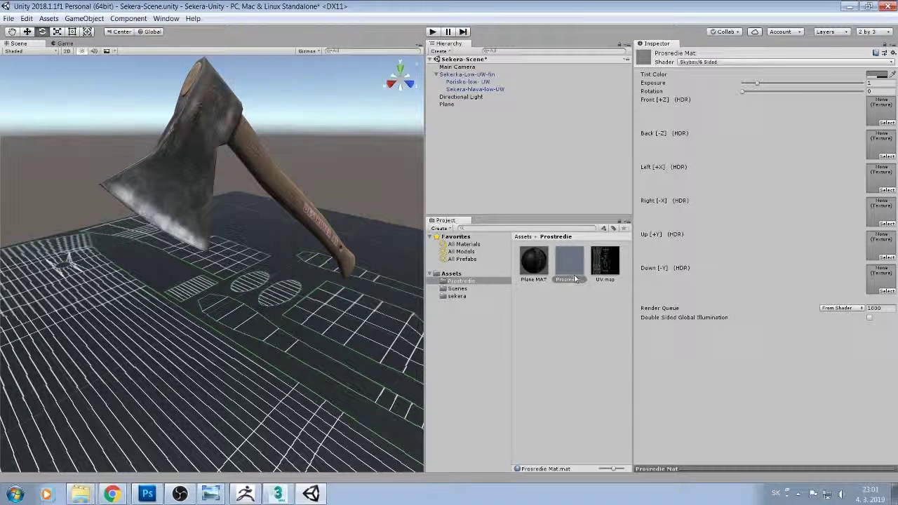
# - Rename the skybox material to SkyboxMat
pyautogui.click(579, 281)
pyautogui.press('BackSpace')
pyautogui.press('BackSpace')
pyautogui.press('BackSpace')
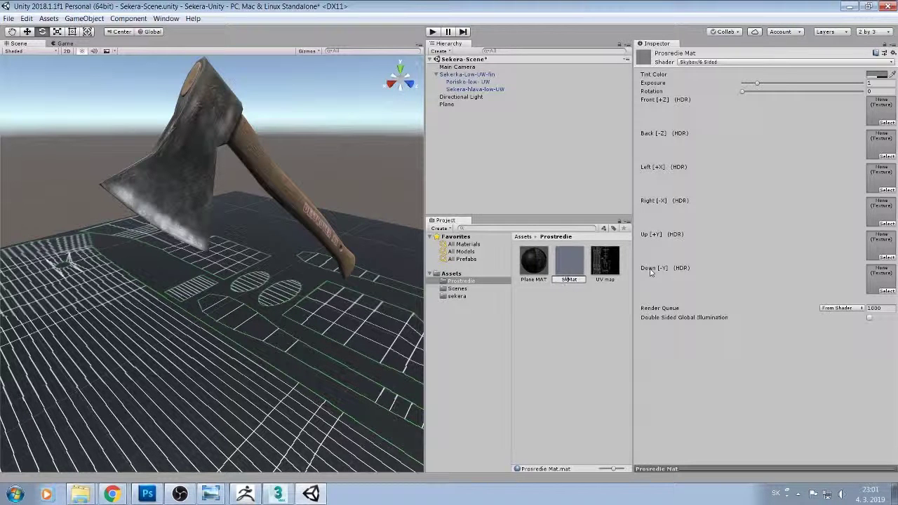
pyautogui.write('x')
pyautogui.press('Return')
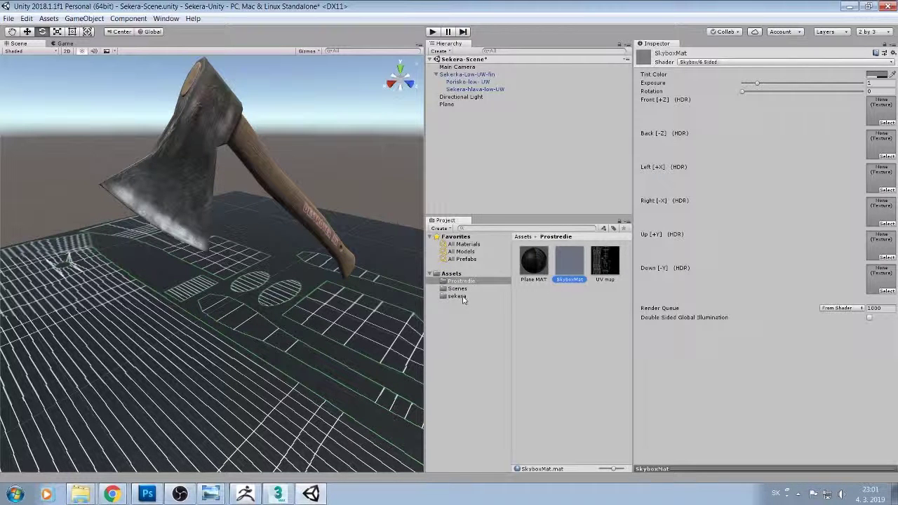
# - Assign axe textures from the sekera folder to SkyboxMat's Front, Back and Left [+X] faces
pyautogui.click(459, 296)
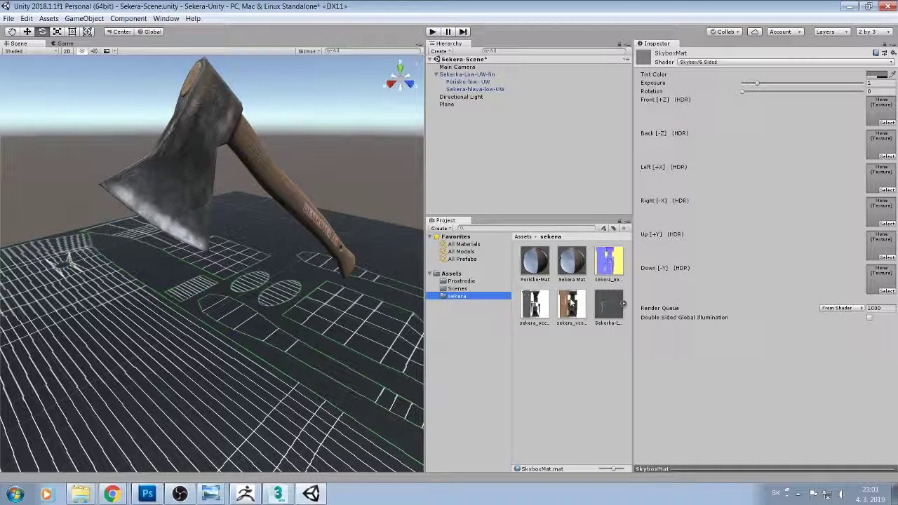
pyautogui.moveTo(570, 302); pyautogui.dragTo(712, 235)
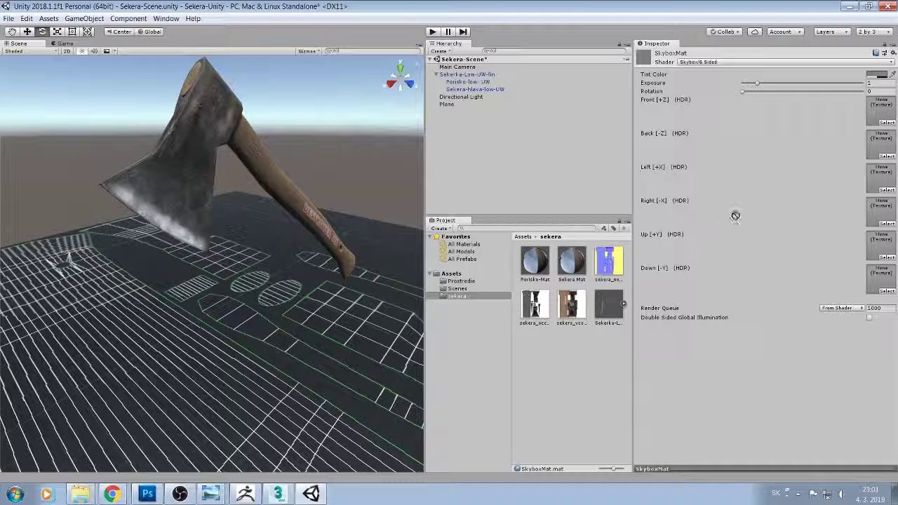
pyautogui.moveTo(712, 235); pyautogui.dragTo(878, 111)
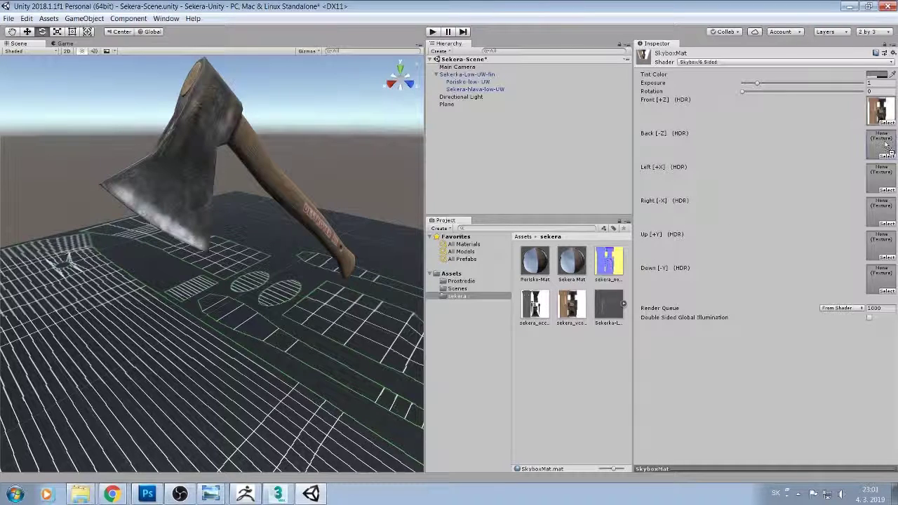
pyautogui.moveTo(534, 305); pyautogui.dragTo(880, 140)
pyautogui.moveTo(607, 273); pyautogui.dragTo(877, 181)
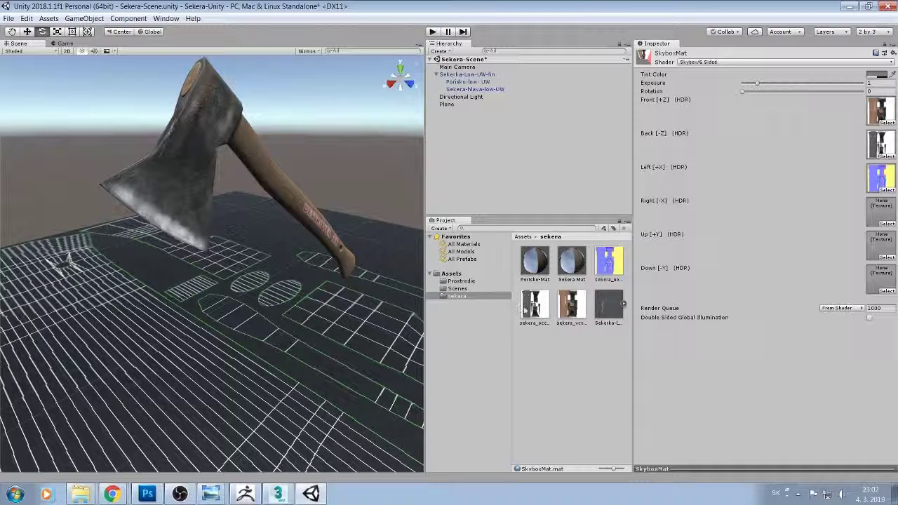
pyautogui.click(467, 281)
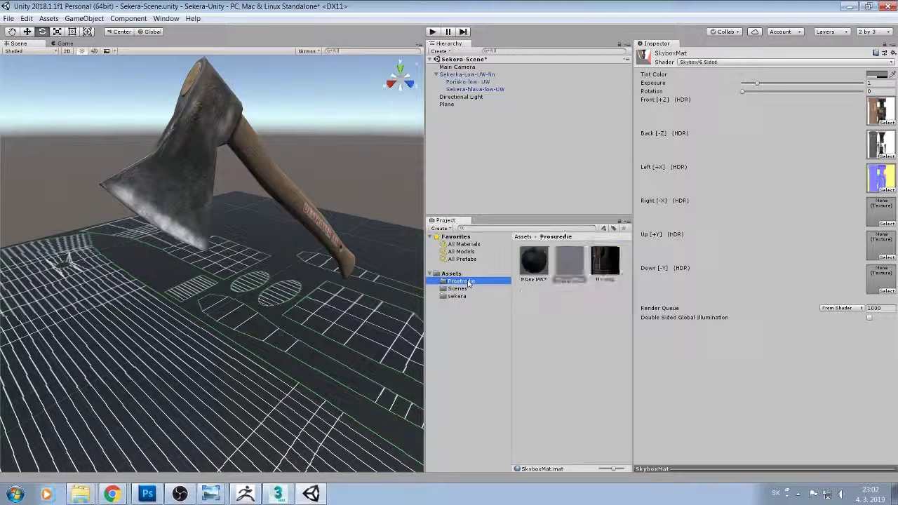
pyautogui.click(579, 258)
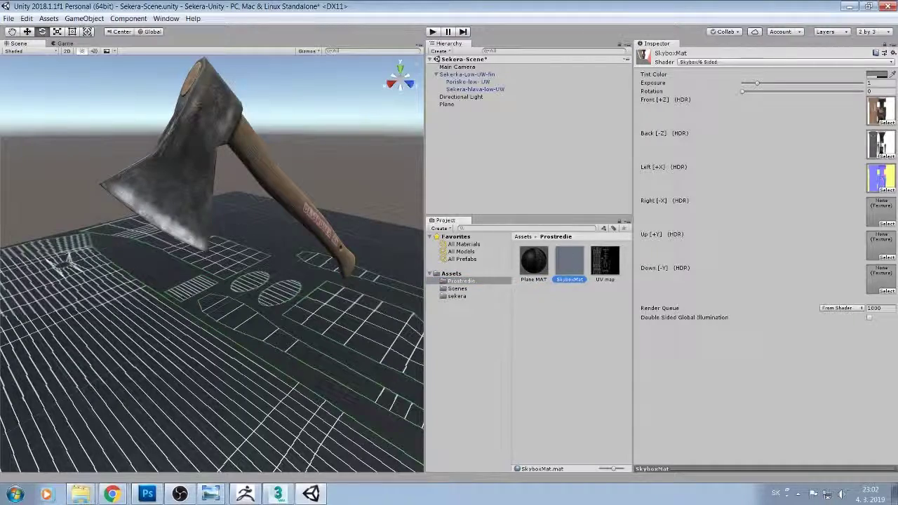
# - Apply SkyboxMat as the scene's sky by dropping it into the Scene view
pyautogui.moveTo(578, 258); pyautogui.dragTo(405, 189)
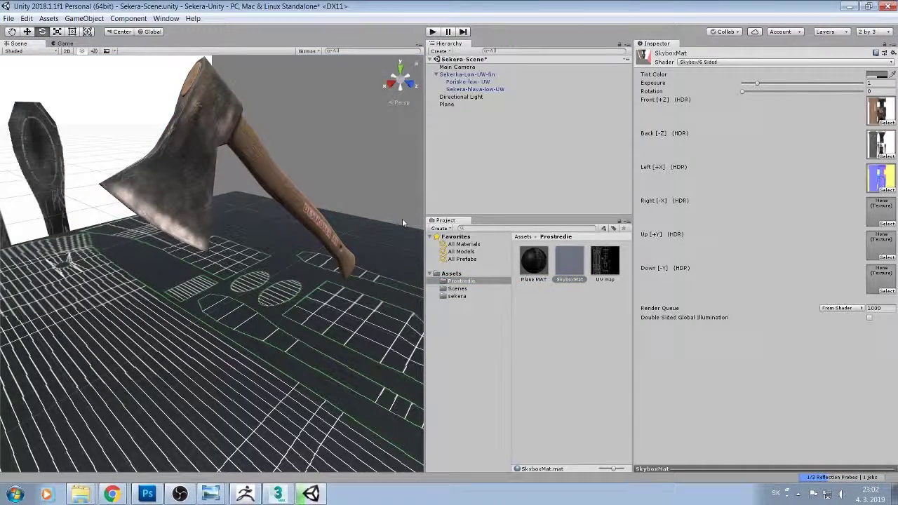
pyautogui.scroll(-2, 374, 300)
pyautogui.scroll(-2, 374, 300)
pyautogui.scroll(-2, 374, 300)
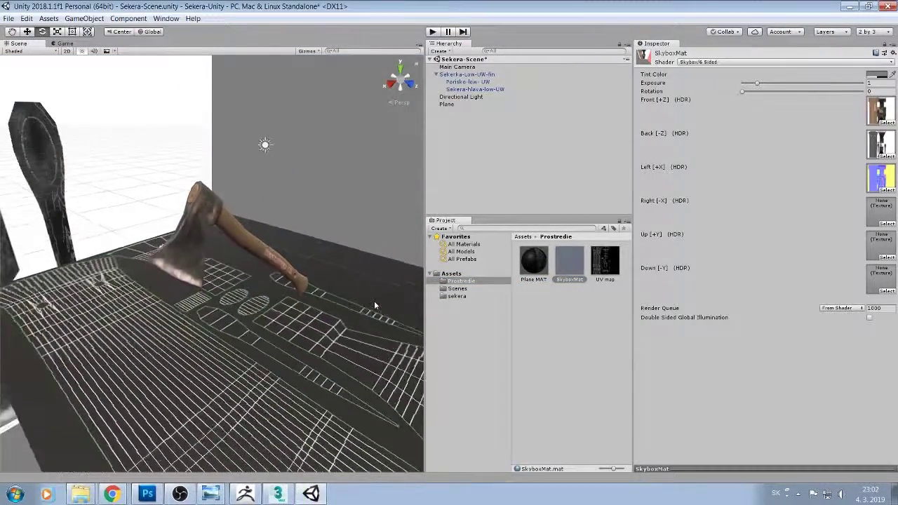
pyautogui.scroll(2, 373, 301)
pyautogui.scroll(1, 374, 300)
pyautogui.scroll(1, 373, 300)
pyautogui.scroll(1, 374, 300)
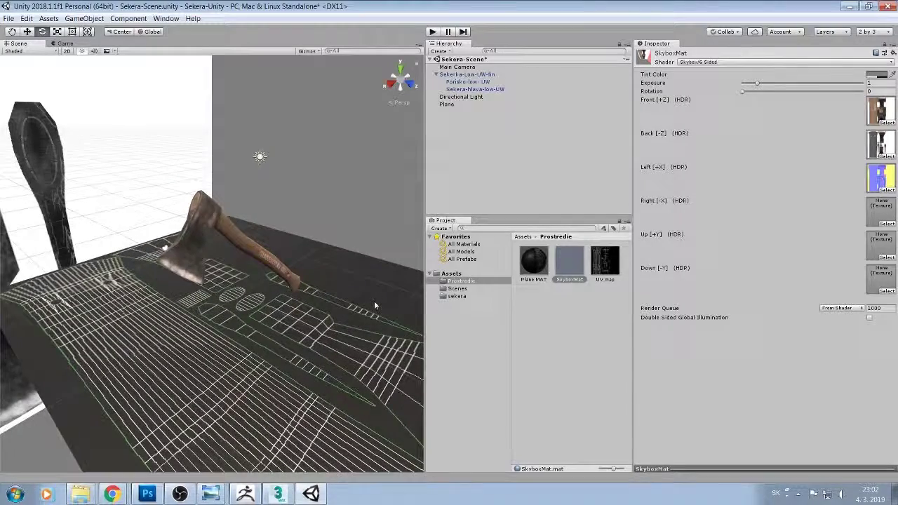
# - Orbit, pan and zoom around the axe to inspect the new skybox
pyautogui.moveTo(373, 306); pyautogui.dragTo(333, 312, button='middle')
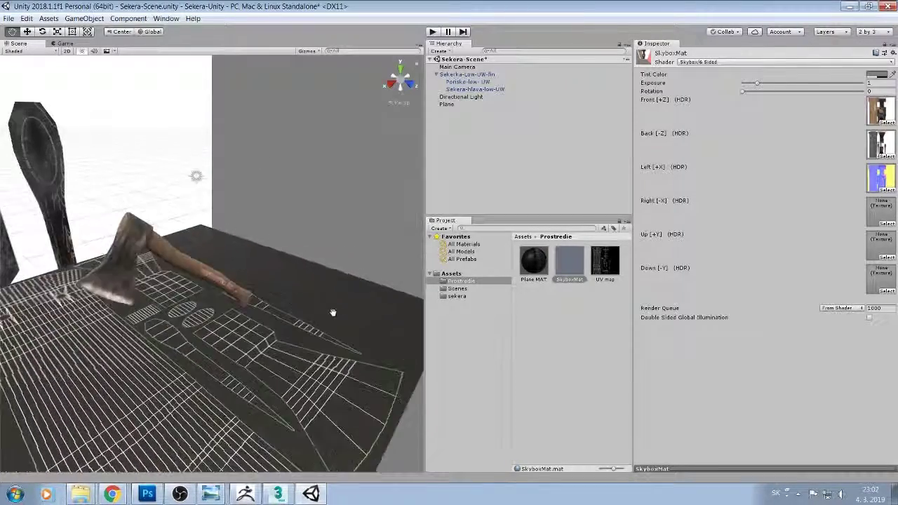
pyautogui.scroll(-1, 337, 310)
pyautogui.scroll(-1, 341, 308)
pyautogui.scroll(-1, 346, 304)
pyautogui.scroll(-1, 348, 303)
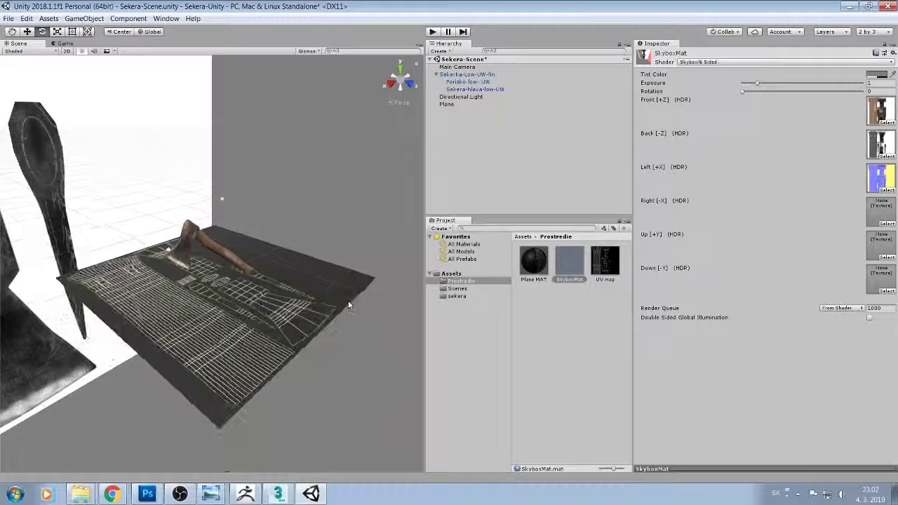
pyautogui.scroll(-1, 348, 300)
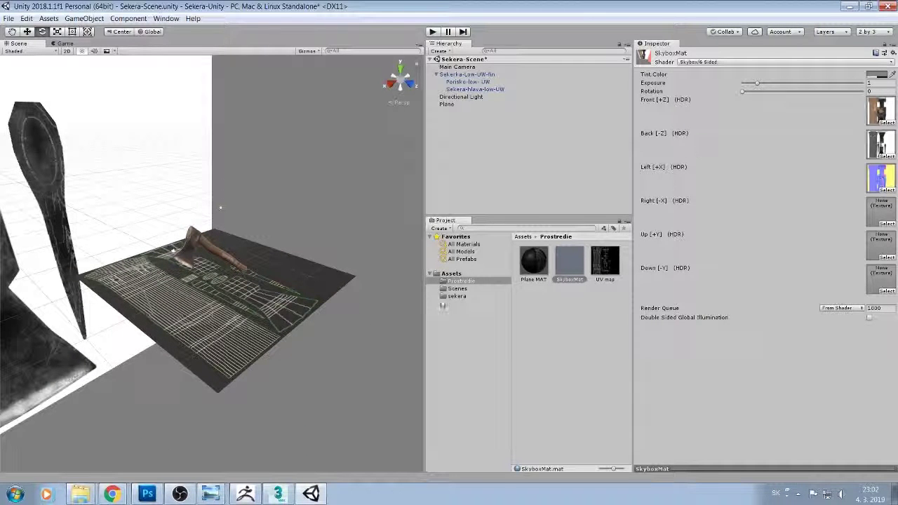
pyautogui.moveTo(328, 308); pyautogui.dragTo(384, 282, button='middle')
pyautogui.keyDown('alt'); pyautogui.moveTo(384, 282); pyautogui.dragTo(340, 303); pyautogui.keyUp('alt')
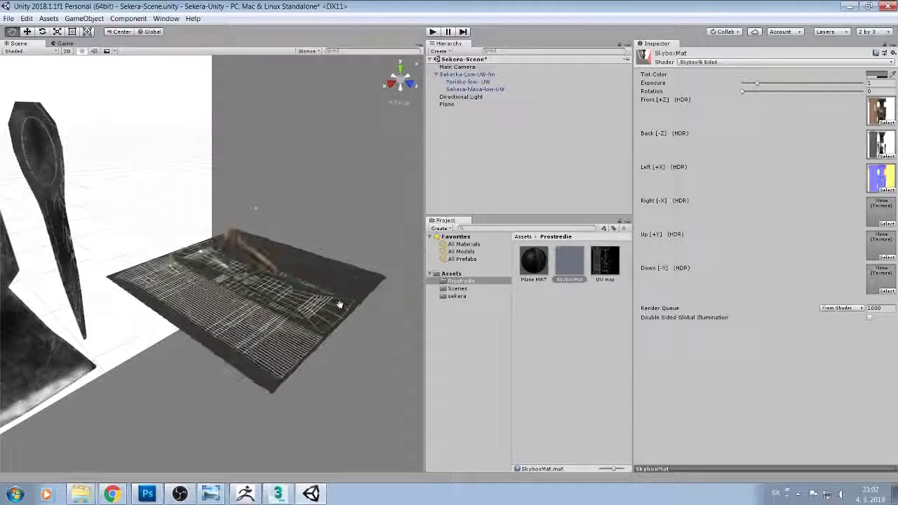
pyautogui.scroll(-2, 340, 303)
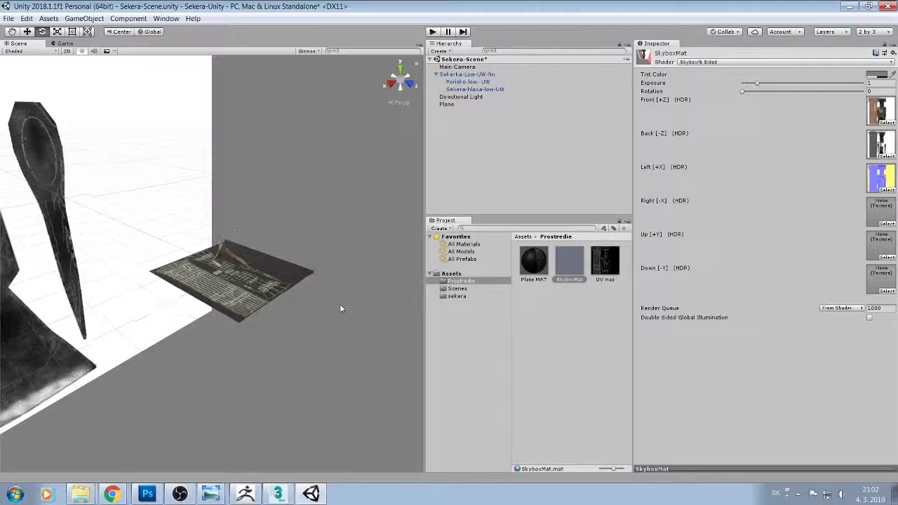
pyautogui.scroll(4, 303, 327)
pyautogui.scroll(5, 303, 327)
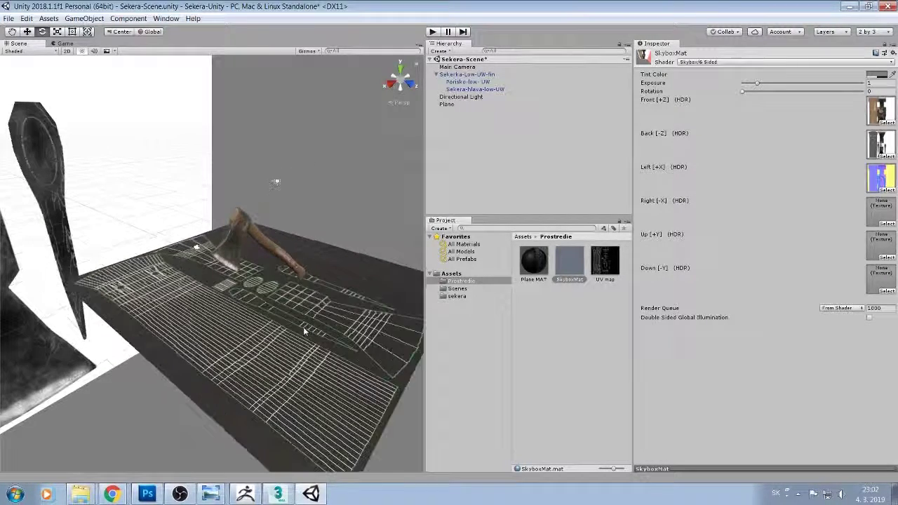
pyautogui.moveTo(281, 321); pyautogui.dragTo(211, 332, button='middle')
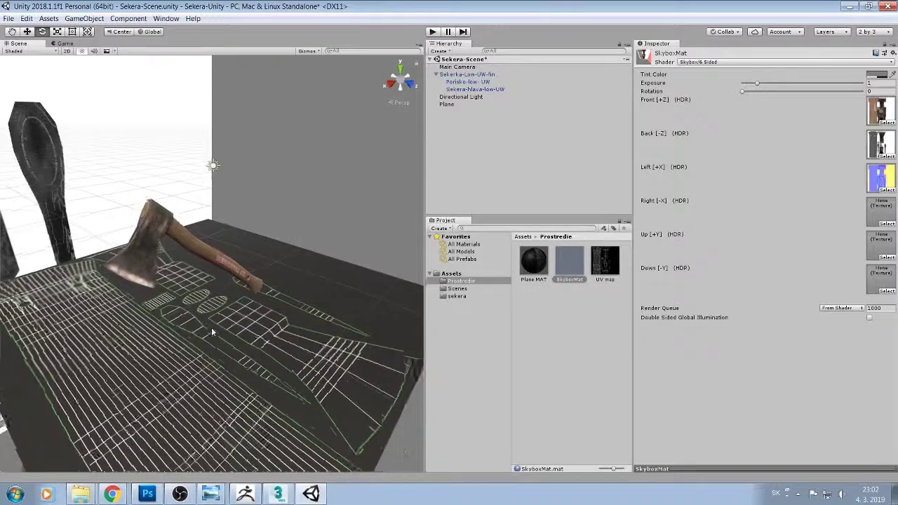
pyautogui.scroll(2, 211, 330)
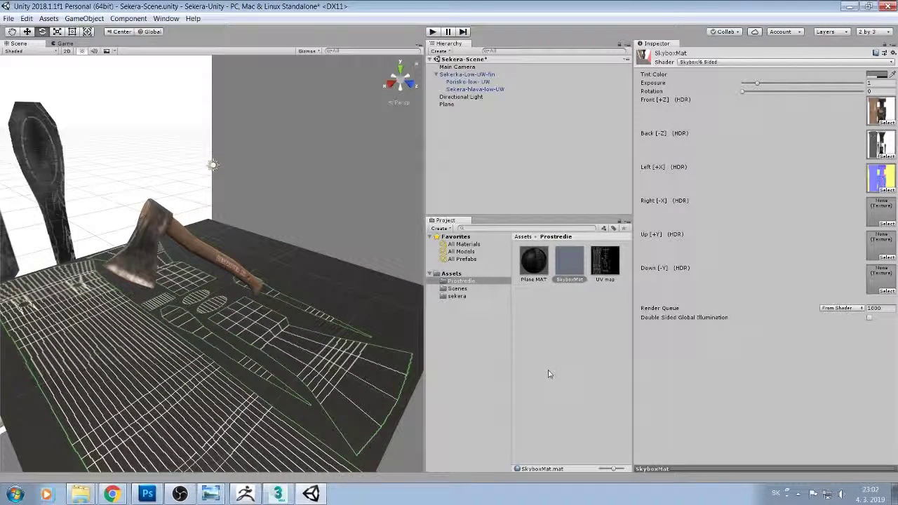
pyautogui.moveTo(231, 417)
pyautogui.keyDown('alt'); pyautogui.mouseDown()
pyautogui.moveTo(252, 373)
pyautogui.moveTo(196, 428)
pyautogui.mouseUp(); pyautogui.keyUp('alt')
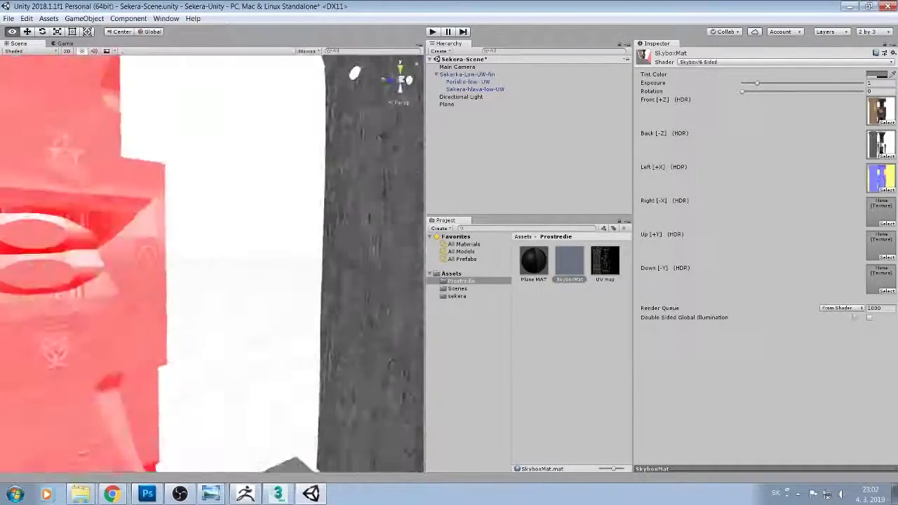
pyautogui.moveTo(196, 428)
pyautogui.keyDown('alt'); pyautogui.mouseDown()
pyautogui.moveTo(851, 314)
pyautogui.moveTo(239, 260)
pyautogui.moveTo(621, 320)
pyautogui.moveTo(582, 338)
pyautogui.moveTo(676, 247)
pyautogui.moveTo(634, 317)
pyautogui.moveTo(566, 347)
pyautogui.moveTo(629, 309)
pyautogui.mouseUp(); pyautogui.keyUp('alt')
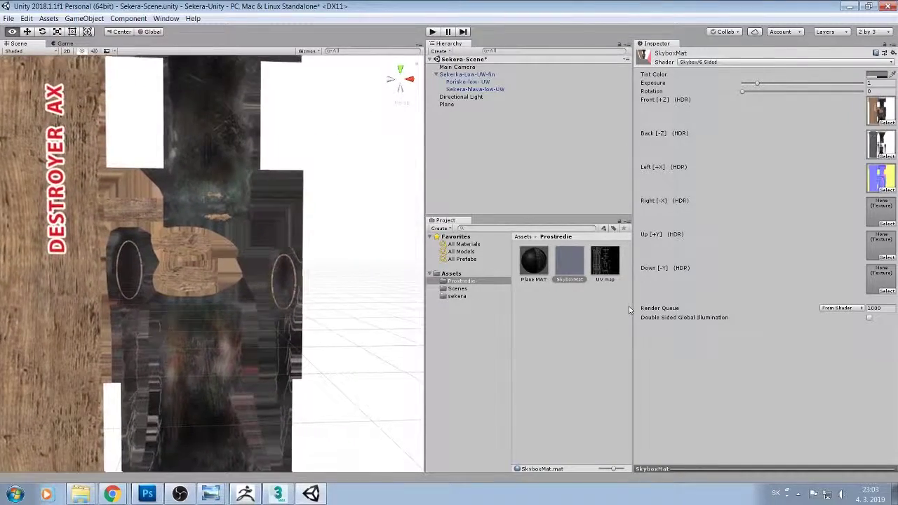
pyautogui.keyDown('alt'); pyautogui.moveTo(629, 309); pyautogui.dragTo(309, 158); pyautogui.keyUp('alt')
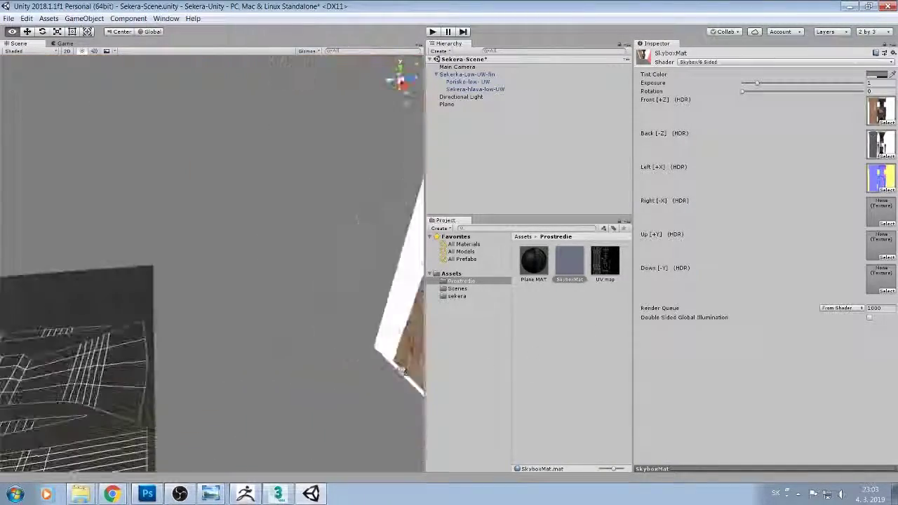
# - Select the ground Plane and set its Scale X, Y and Z to 5
pyautogui.keyDown('alt'); pyautogui.moveTo(310, 158); pyautogui.dragTo(332, 178); pyautogui.keyUp('alt')
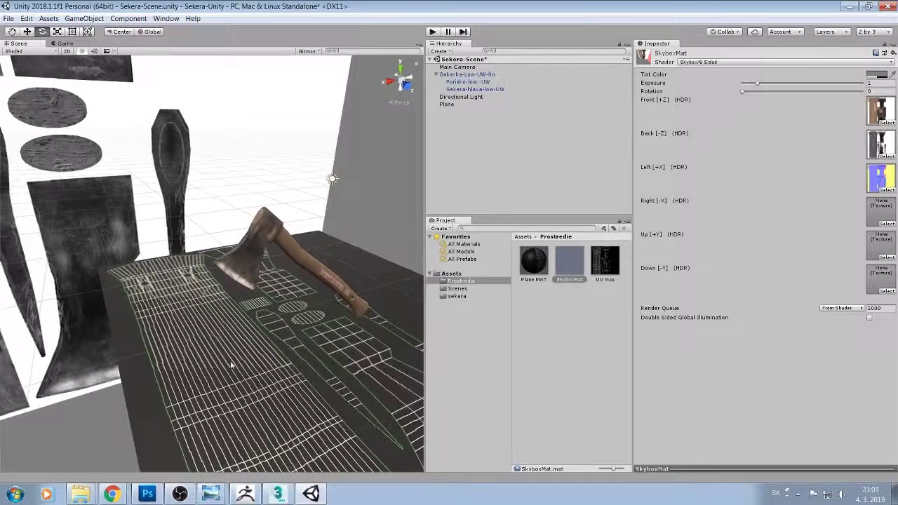
pyautogui.click(333, 178)
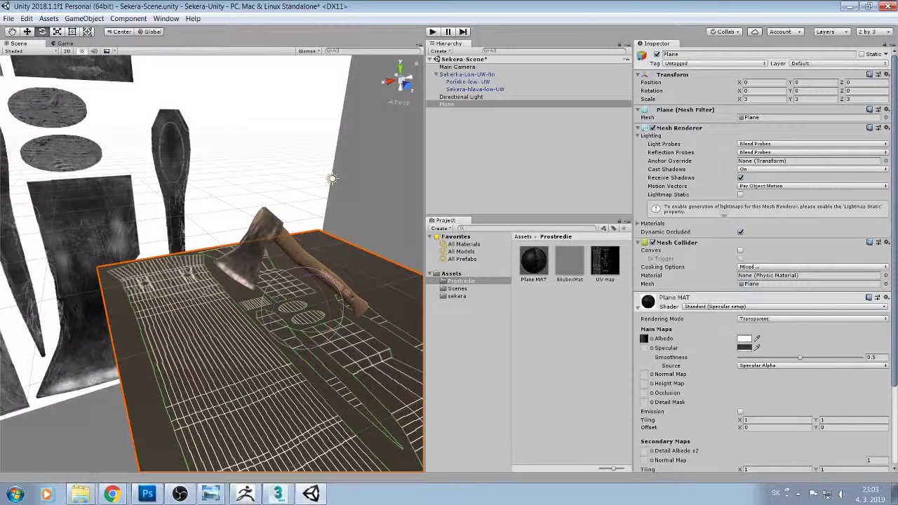
pyautogui.click(767, 98)
pyautogui.write('5')
pyautogui.press('Tab')
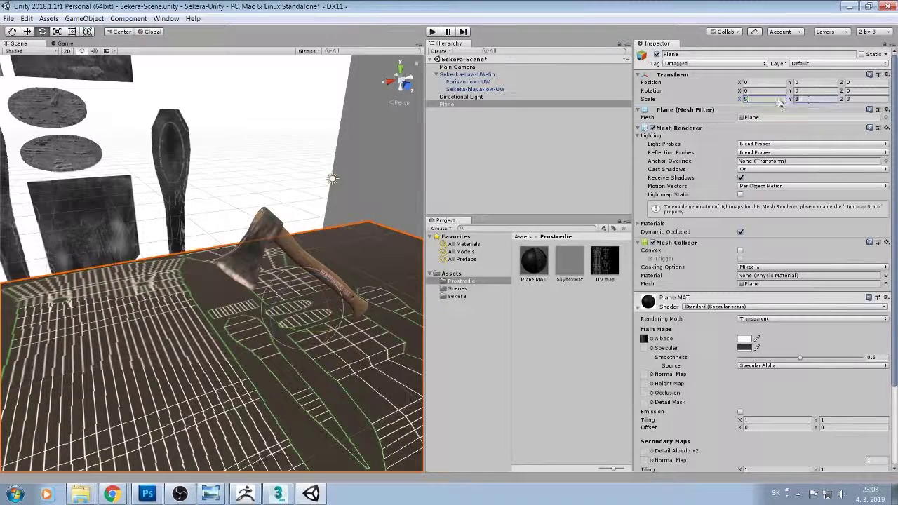
pyautogui.write('5')
pyautogui.press('Tab')
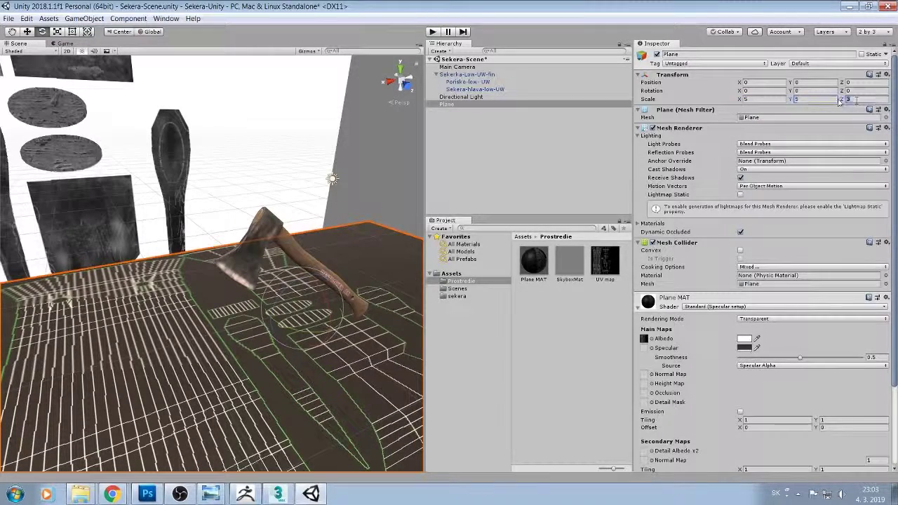
pyautogui.write('5')
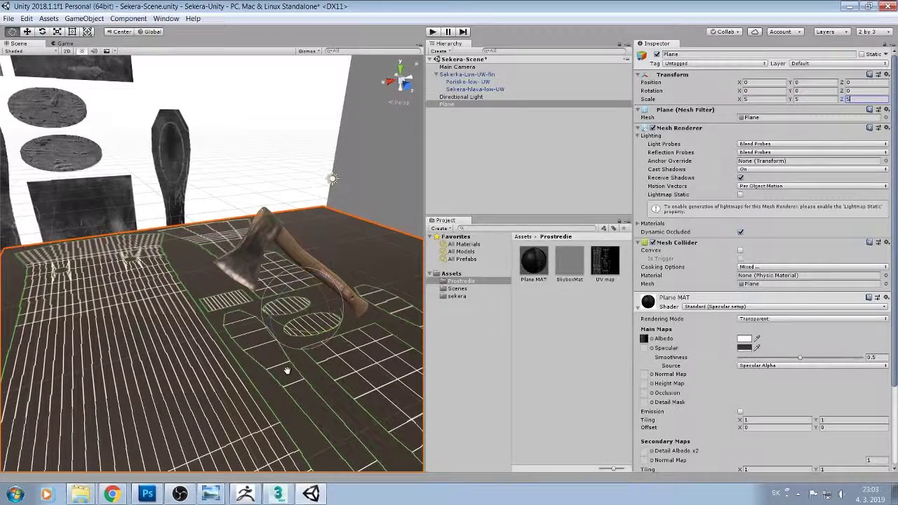
# - Raise Plane MAT's Smoothness to 1 for a glossy ground
pyautogui.moveTo(330, 365)
pyautogui.keyDown('alt'); pyautogui.mouseDown()
pyautogui.moveTo(265, 368)
pyautogui.moveTo(269, 362)
pyautogui.mouseUp(); pyautogui.keyUp('alt')
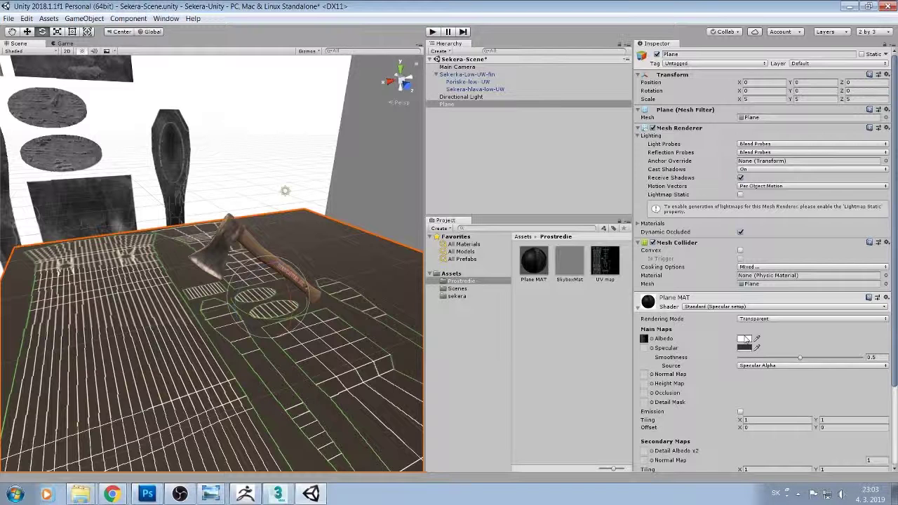
pyautogui.moveTo(798, 358); pyautogui.dragTo(865, 354)
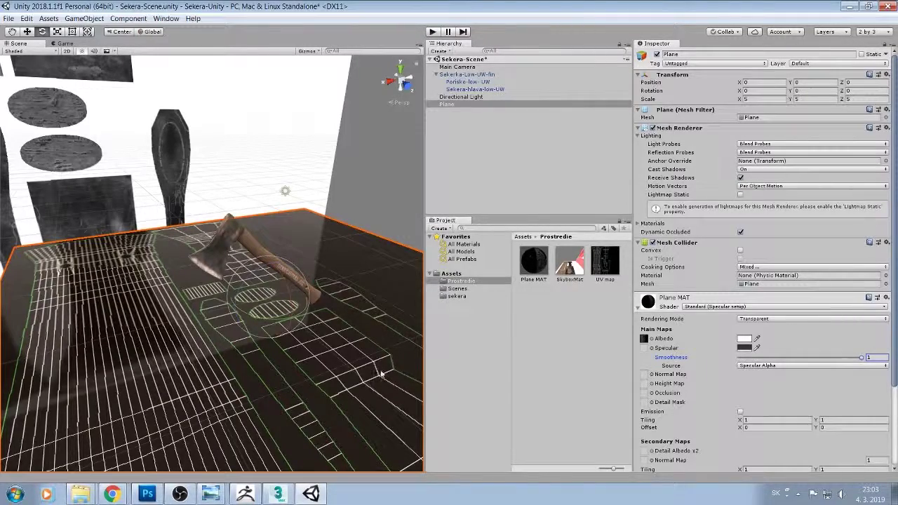
pyautogui.keyDown('alt'); pyautogui.moveTo(202, 363); pyautogui.dragTo(201, 331); pyautogui.keyUp('alt')
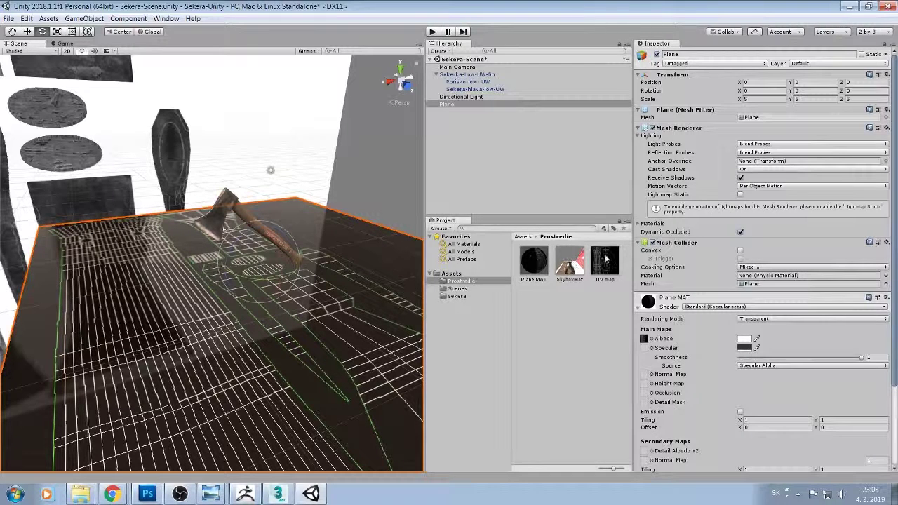
# - Drop the UV map texture into SkyboxMat's Right [-X] and Down [-Y] slots
pyautogui.click(569, 263)
pyautogui.moveTo(597, 264); pyautogui.dragTo(870, 210)
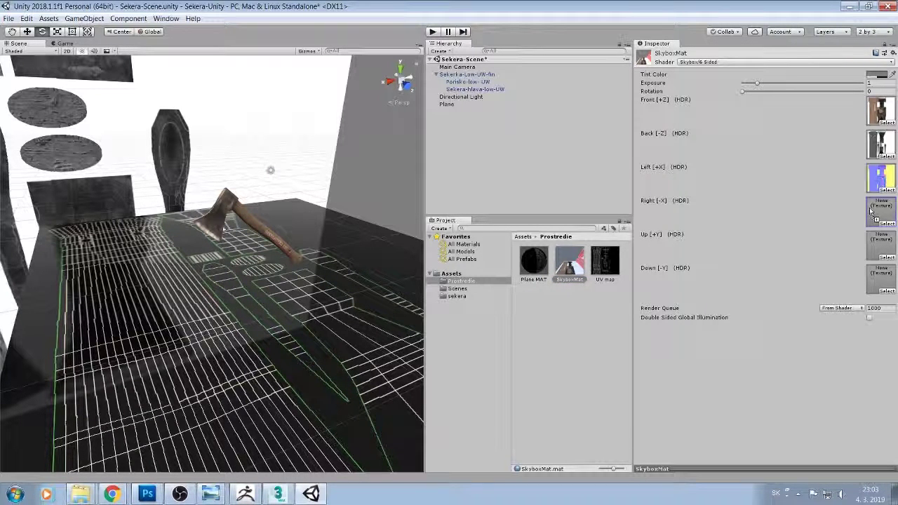
pyautogui.moveTo(870, 210); pyautogui.dragTo(871, 212)
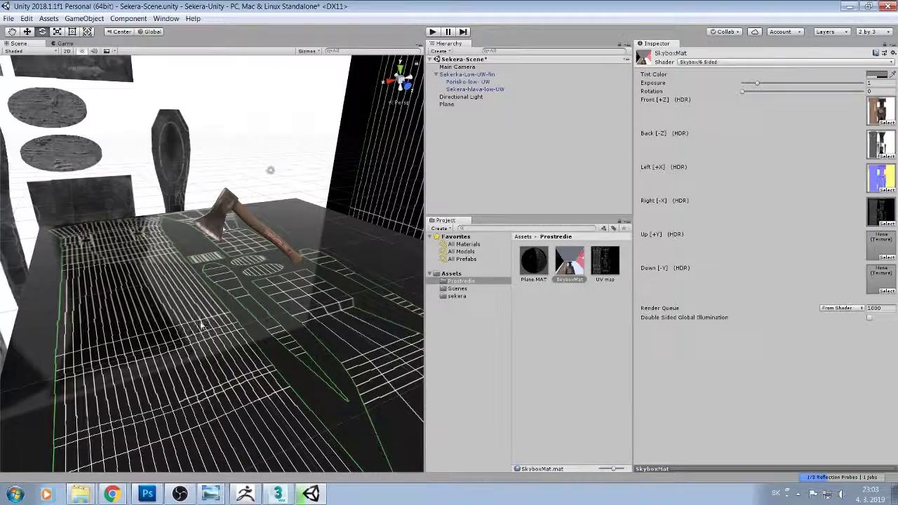
pyautogui.keyDown('alt'); pyautogui.moveTo(202, 323); pyautogui.dragTo(218, 325); pyautogui.keyUp('alt')
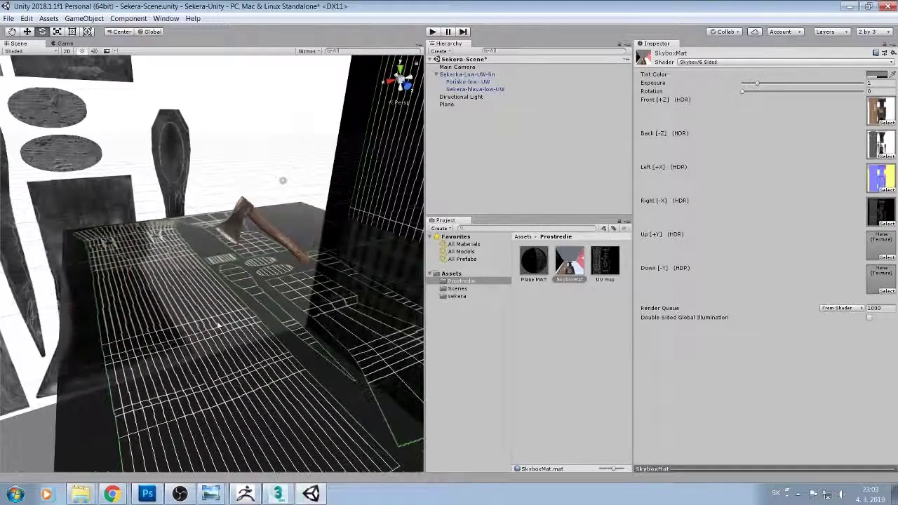
pyautogui.moveTo(298, 286)
pyautogui.keyDown('alt'); pyautogui.mouseDown()
pyautogui.moveTo(407, 280)
pyautogui.moveTo(267, 275)
pyautogui.moveTo(300, 290)
pyautogui.moveTo(312, 284)
pyautogui.mouseUp(); pyautogui.keyUp('alt')
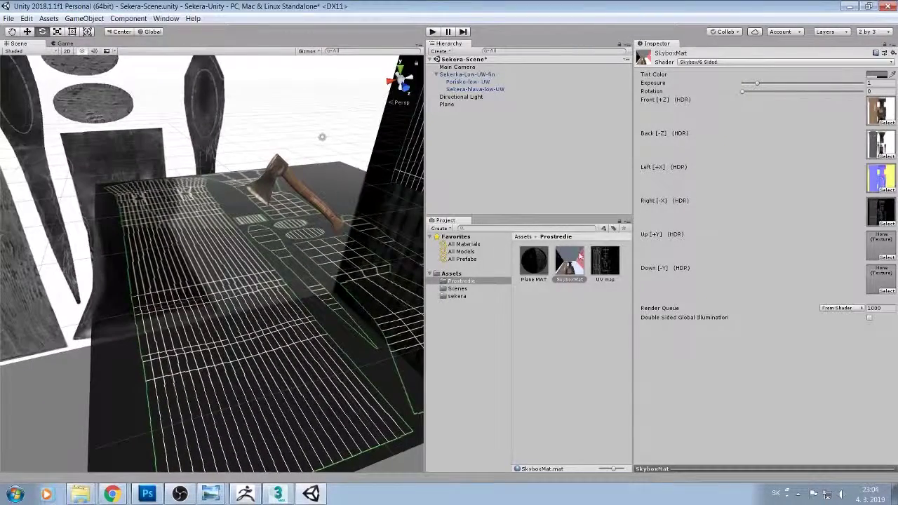
pyautogui.moveTo(603, 268); pyautogui.dragTo(715, 266)
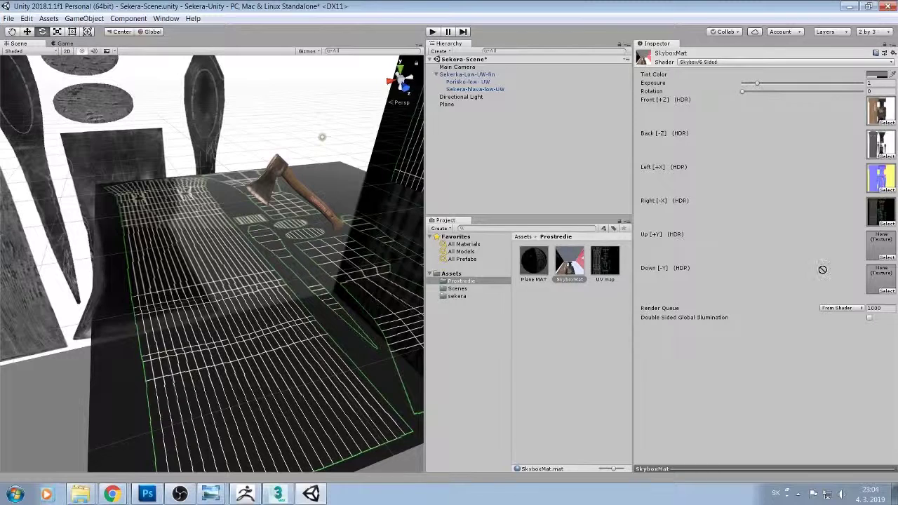
pyautogui.moveTo(822, 269); pyautogui.dragTo(880, 277)
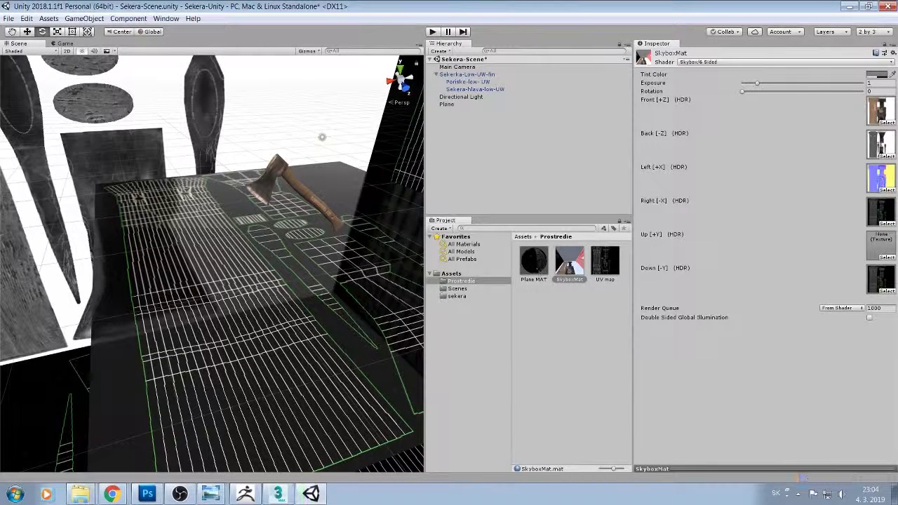
pyautogui.click(455, 296)
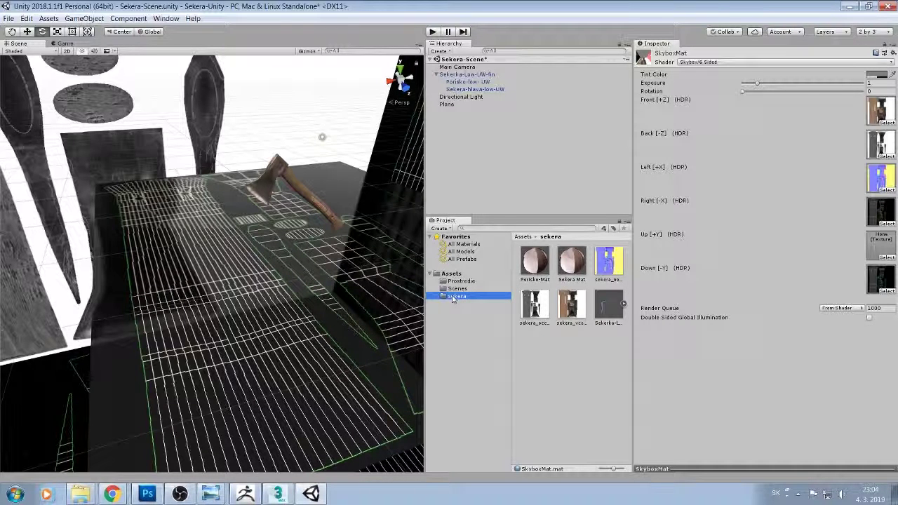
pyautogui.moveTo(327, 339); pyautogui.dragTo(254, 359, button='middle')
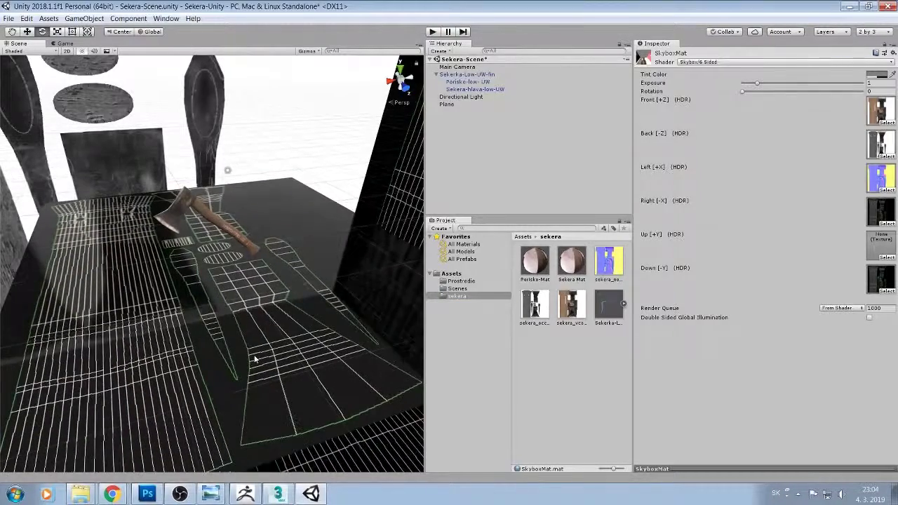
pyautogui.scroll(3, 255, 359)
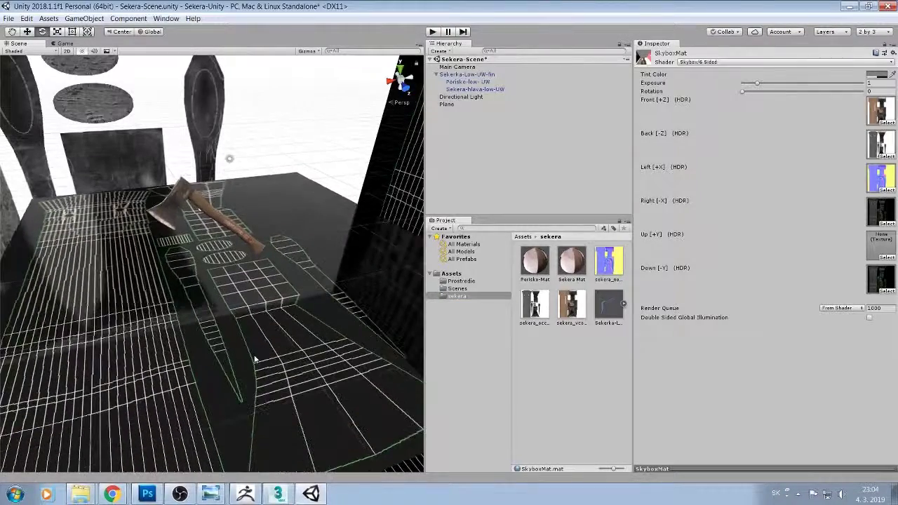
pyautogui.scroll(3, 257, 354)
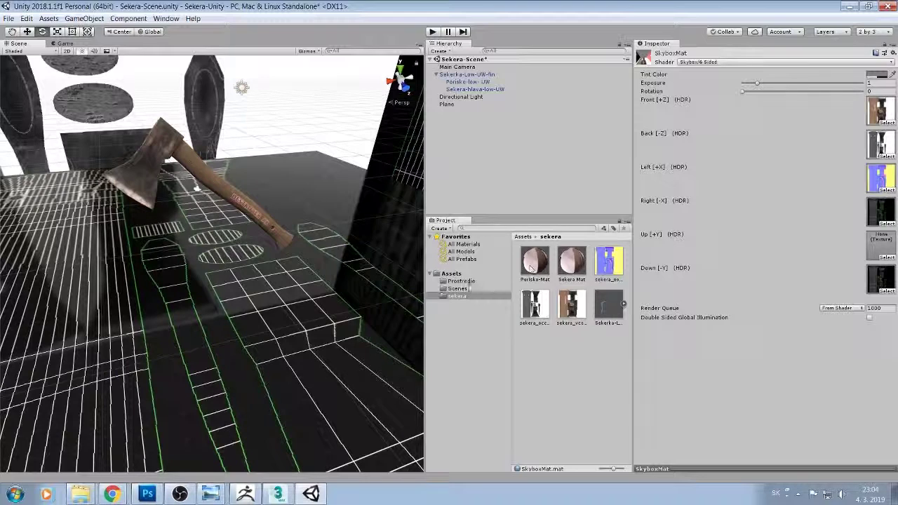
pyautogui.click(461, 281)
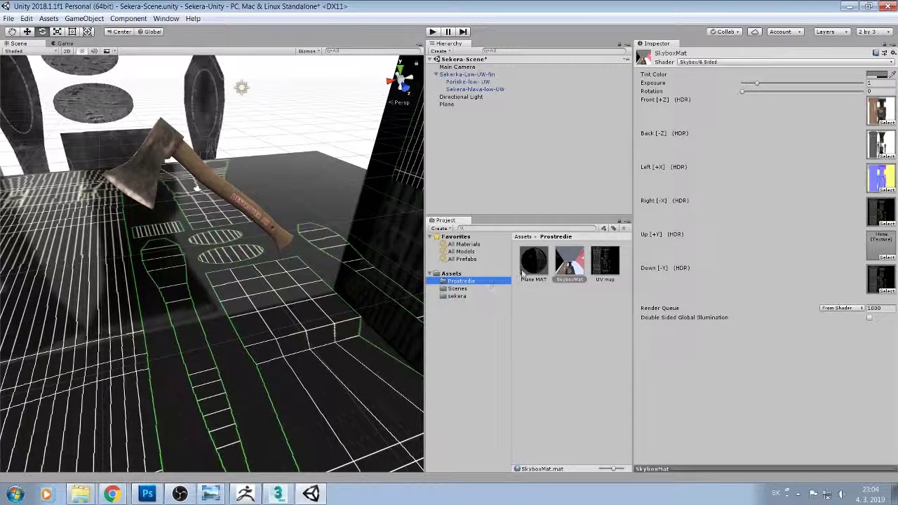
# - Set Plane MAT's Source to Albedo Alpha and its albedo to dark grey 414141, alpha 198
pyautogui.click(534, 268)
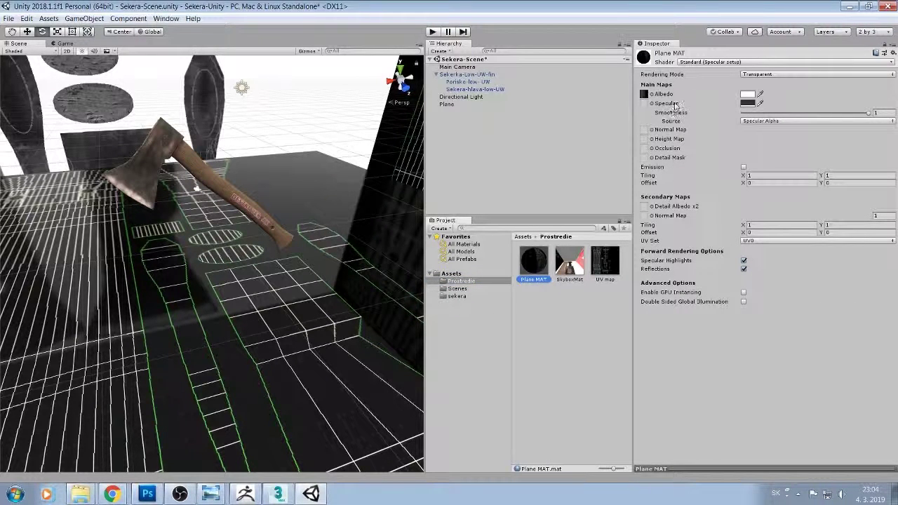
pyautogui.click(756, 122)
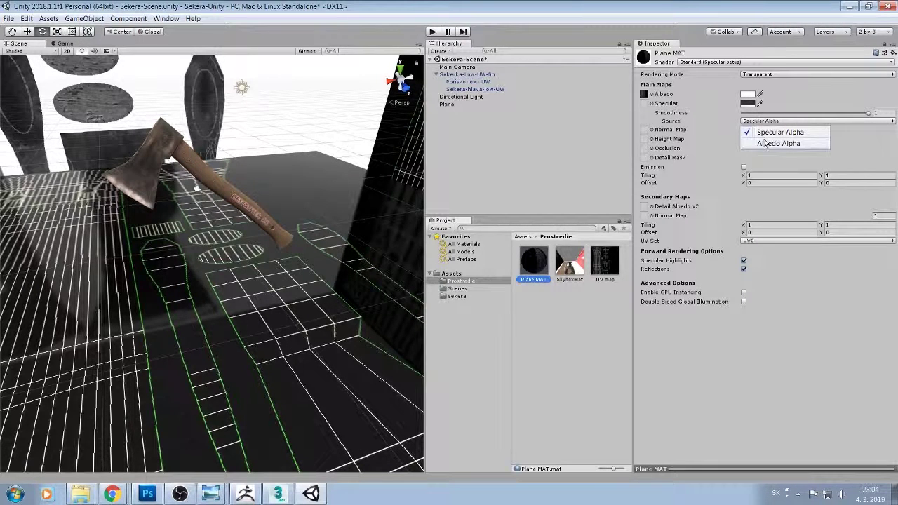
pyautogui.click(765, 143)
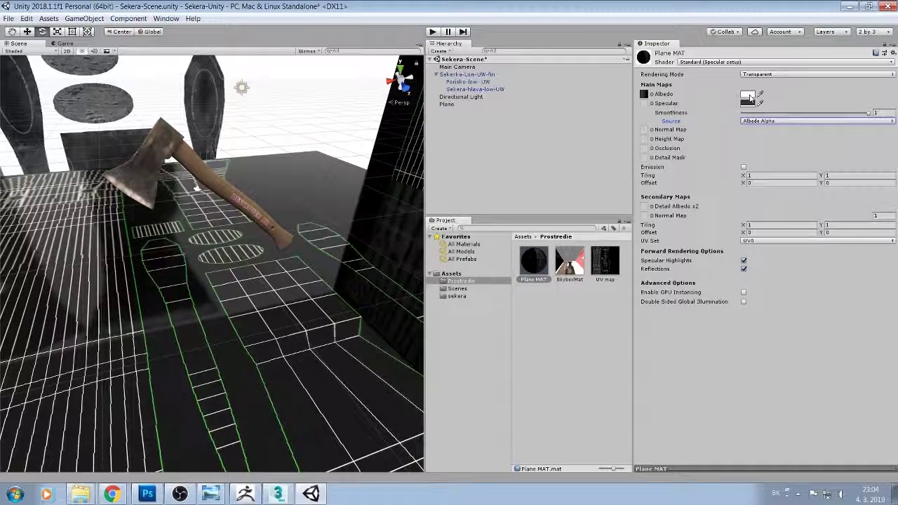
pyautogui.click(748, 96)
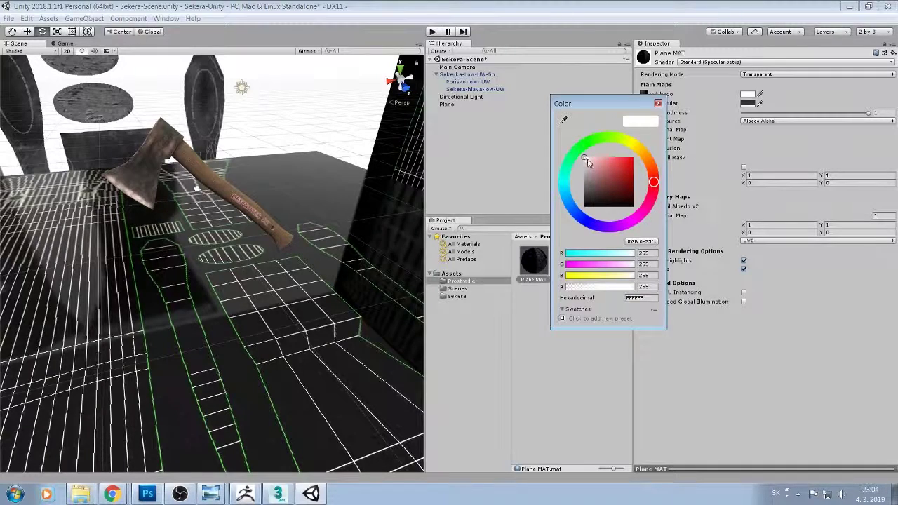
pyautogui.moveTo(618, 287)
pyautogui.mouseDown()
pyautogui.moveTo(598, 286)
pyautogui.moveTo(619, 282)
pyautogui.mouseUp()
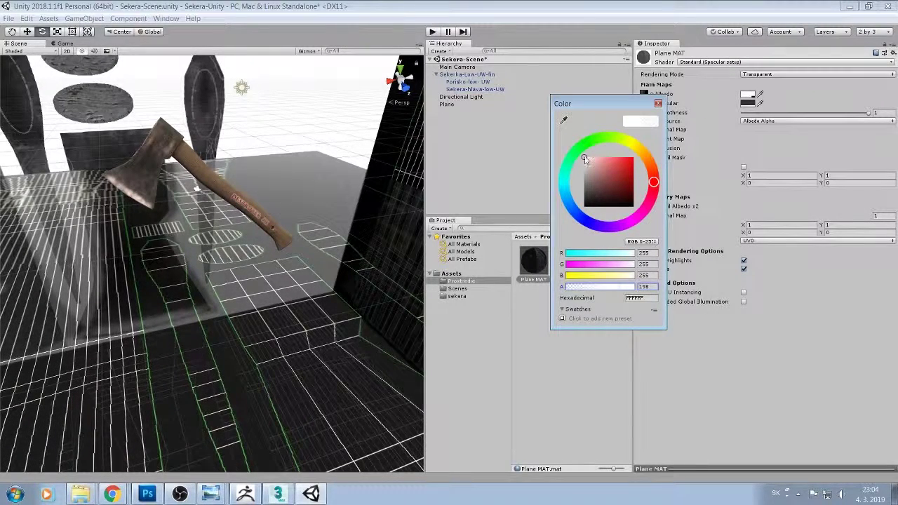
pyautogui.moveTo(586, 209)
pyautogui.mouseDown()
pyautogui.moveTo(588, 199)
pyautogui.moveTo(599, 203)
pyautogui.moveTo(586, 189)
pyautogui.moveTo(586, 198)
pyautogui.mouseUp()
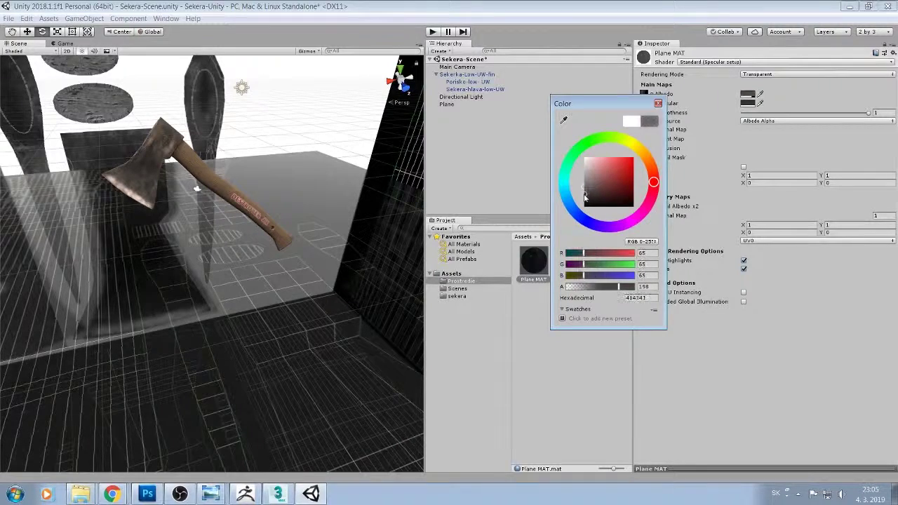
pyautogui.press('Return')
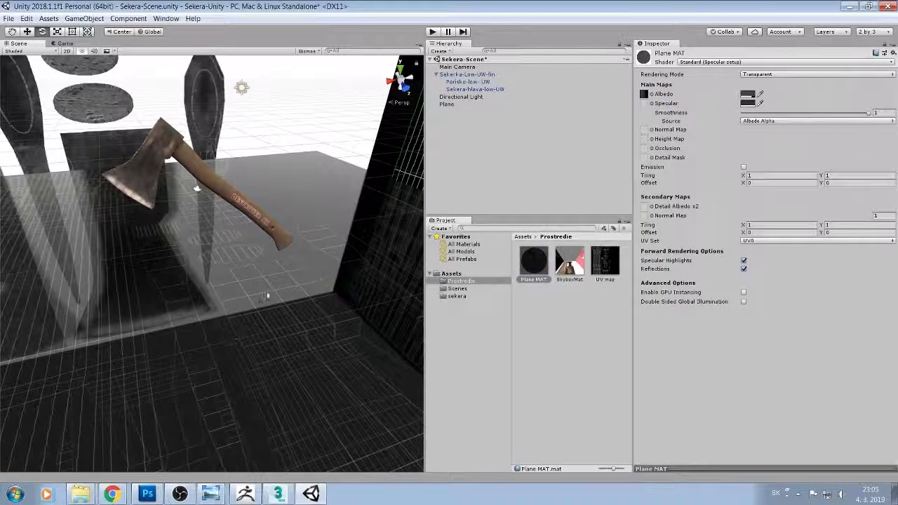
# - Clear the selection and bring up the GameObject > Light submenu
pyautogui.moveTo(284, 295)
pyautogui.keyDown('alt'); pyautogui.mouseDown()
pyautogui.moveTo(301, 298)
pyautogui.moveTo(248, 279)
pyautogui.moveTo(247, 306)
pyautogui.mouseUp(); pyautogui.keyUp('alt')
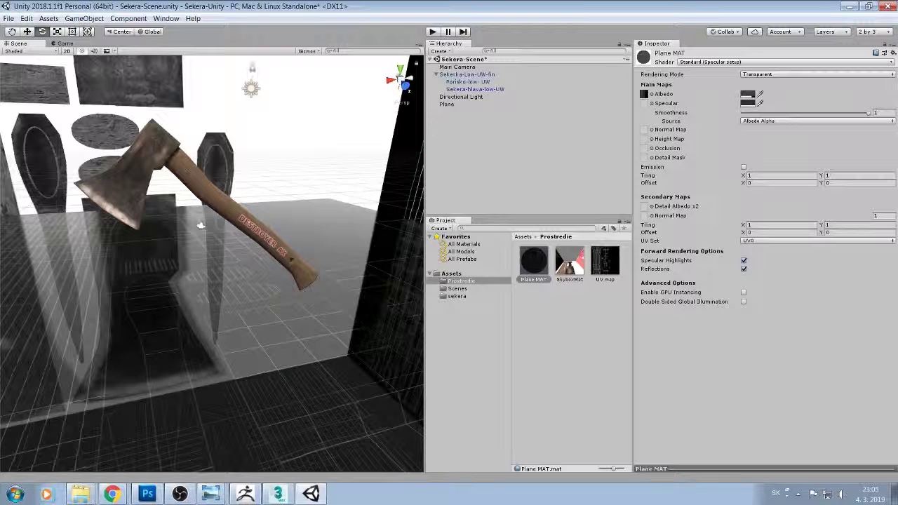
pyautogui.click(488, 127)
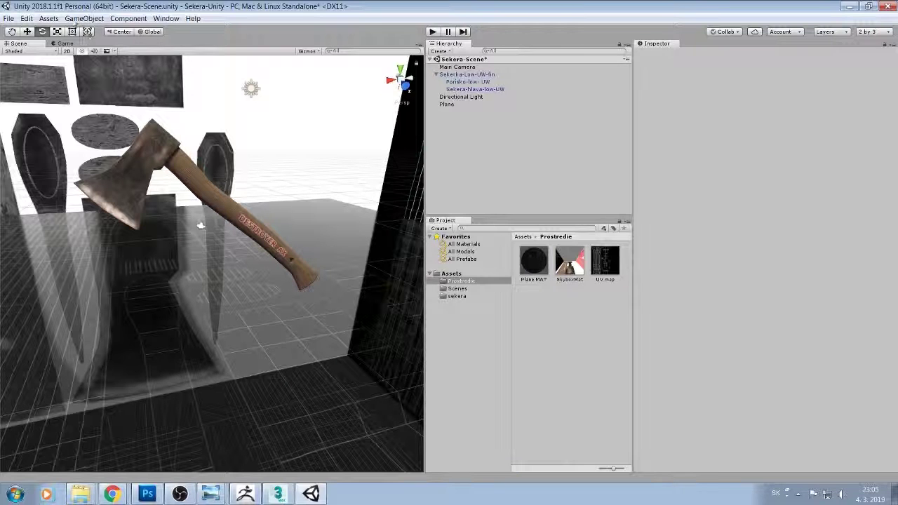
pyautogui.click(73, 21)
pyautogui.moveTo(56, 20)
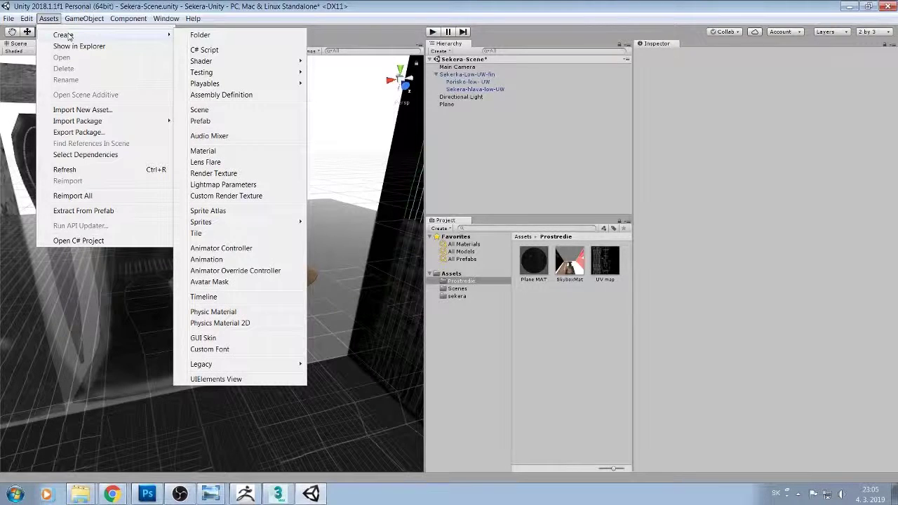
pyautogui.moveTo(236, 224)
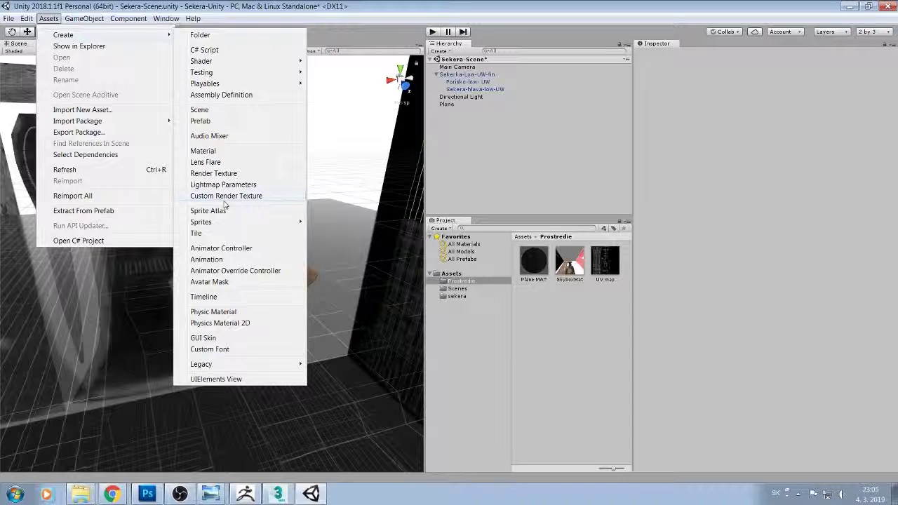
pyautogui.moveTo(83, 23)
pyautogui.moveTo(88, 87)
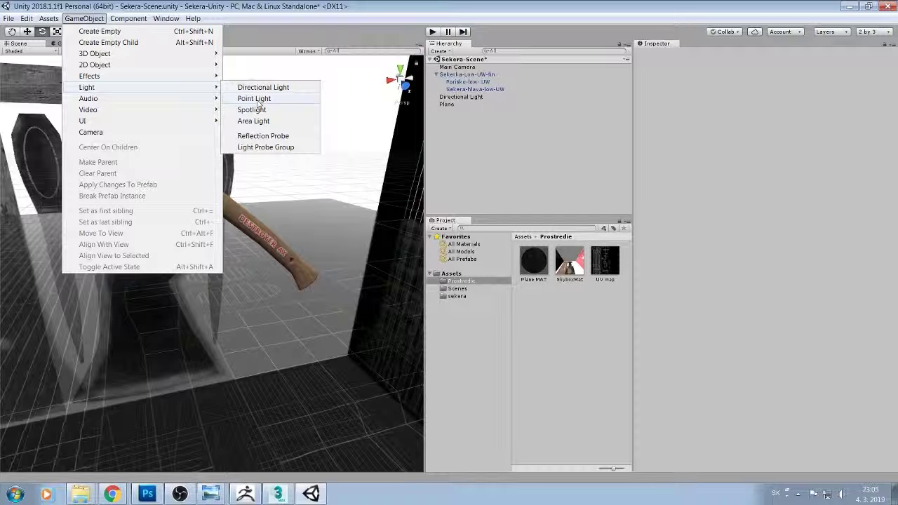
# - Add a Point Light, raise it above the table and tilt it
pyautogui.click(258, 102)
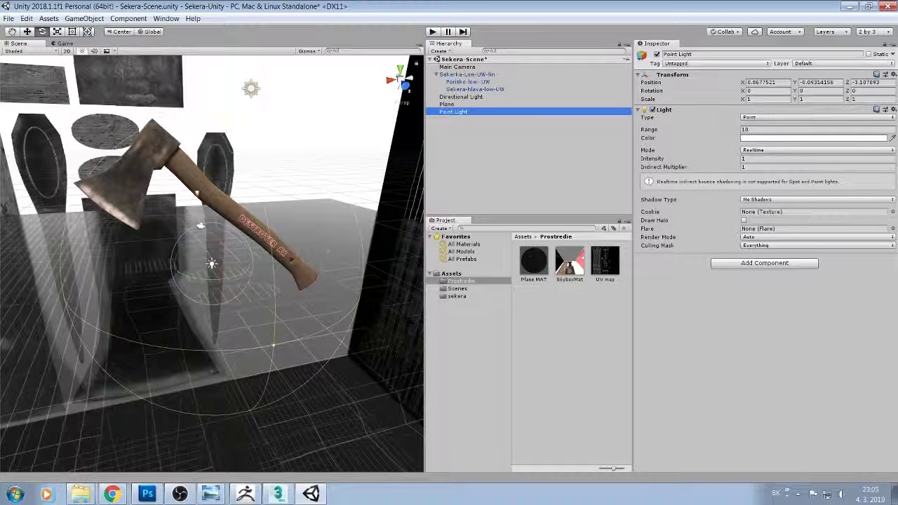
pyautogui.click(27, 32)
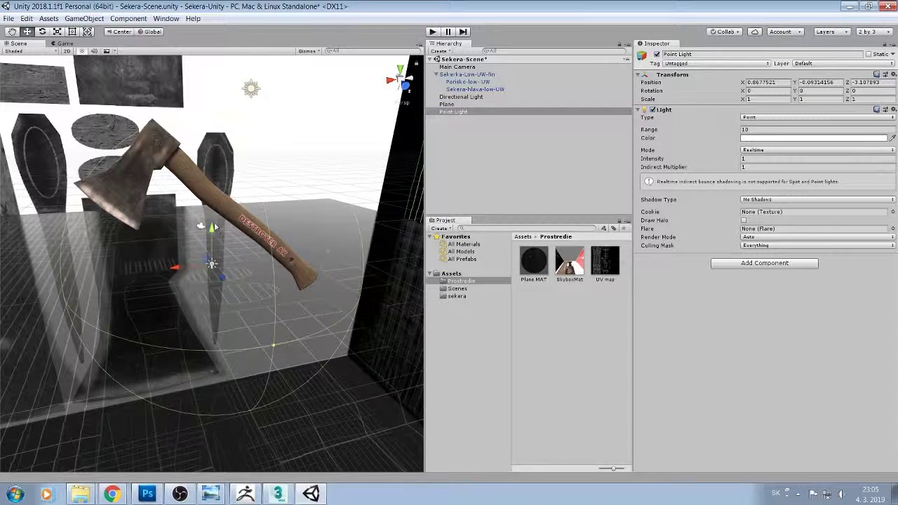
pyautogui.moveTo(213, 227); pyautogui.dragTo(213, 64)
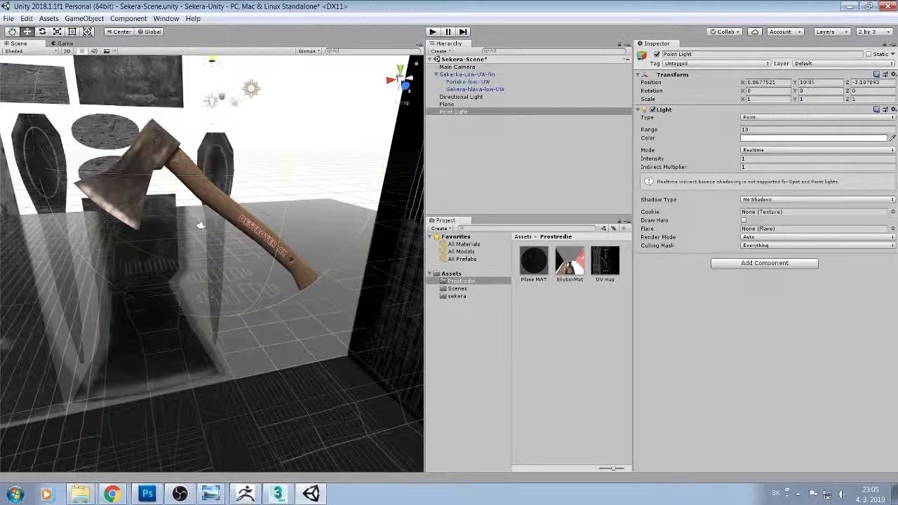
pyautogui.moveTo(213, 63)
pyautogui.mouseDown(button='middle')
pyautogui.moveTo(217, 194)
pyautogui.moveTo(221, 180)
pyautogui.mouseUp(button='middle')
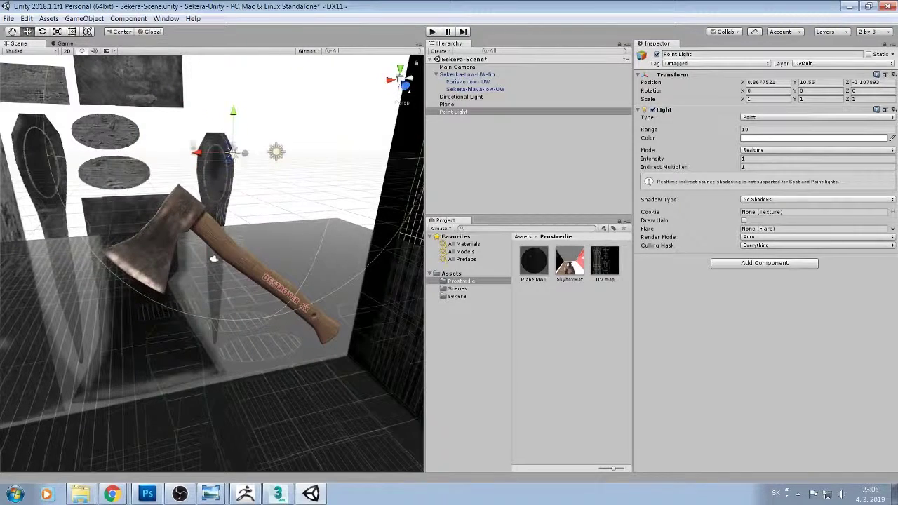
pyautogui.click(44, 32)
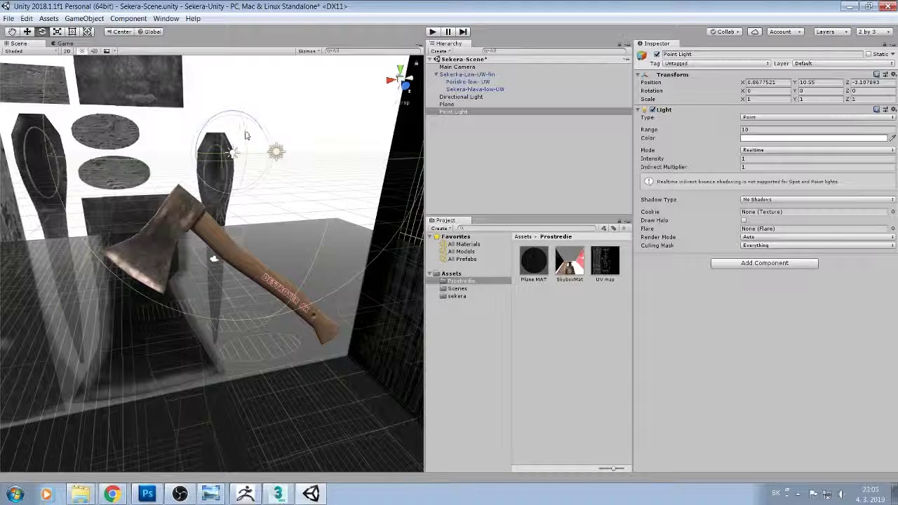
pyautogui.moveTo(246, 135)
pyautogui.mouseDown()
pyautogui.moveTo(261, 212)
pyautogui.moveTo(239, 137)
pyautogui.moveTo(249, 91)
pyautogui.mouseUp()
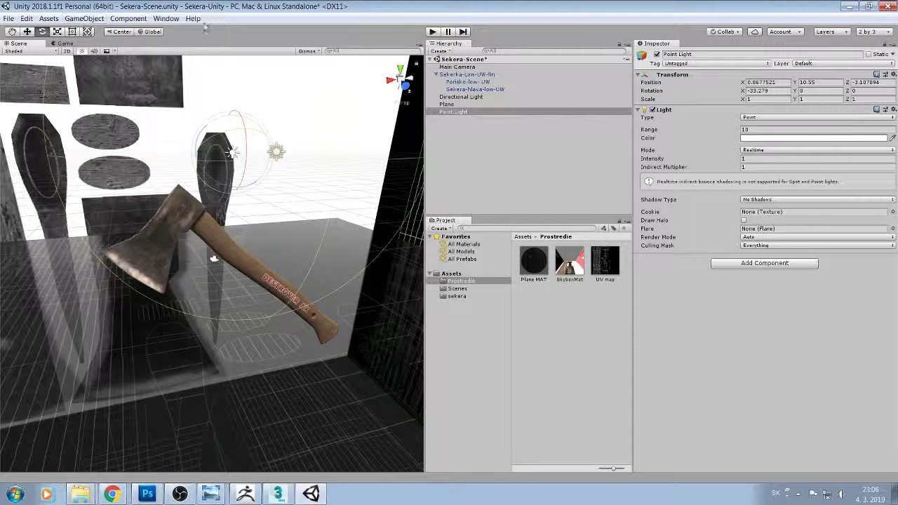
# - Change the light to Directional, re-tilt it and move it to Y 12.63, Z 5.67
pyautogui.click(746, 117)
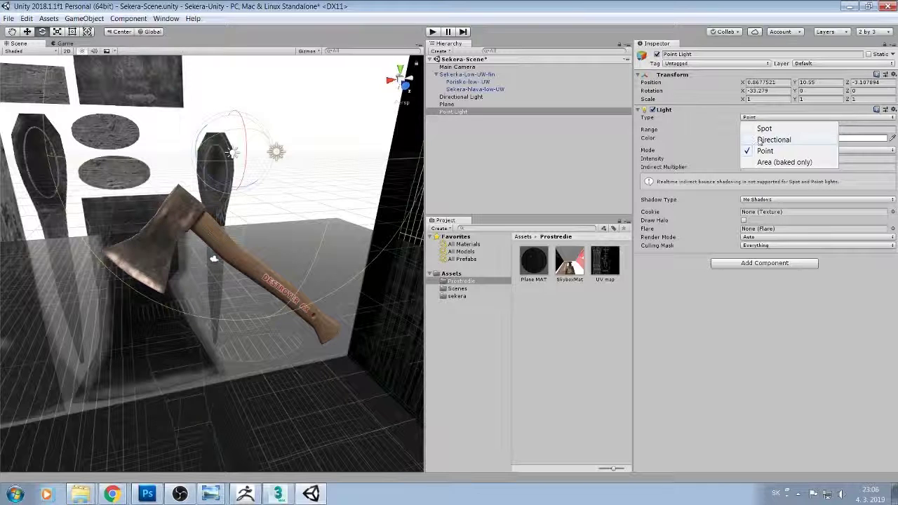
pyautogui.click(759, 140)
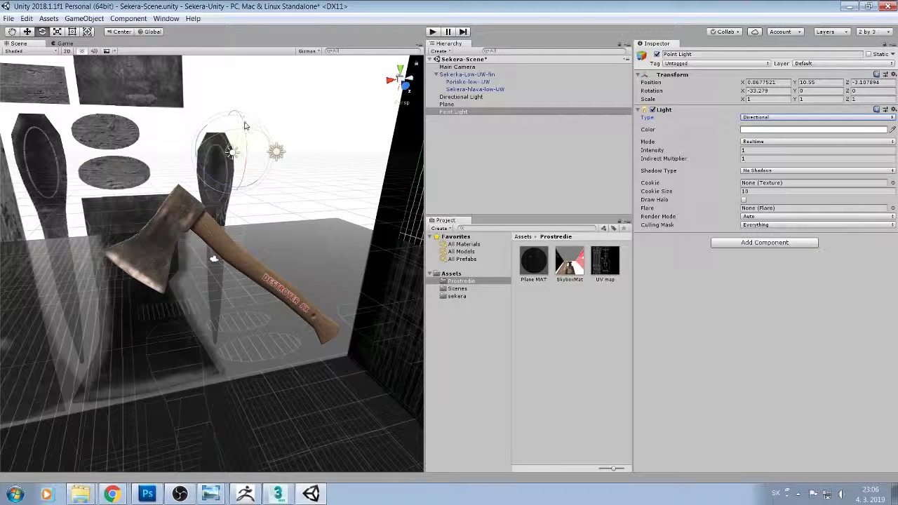
pyautogui.moveTo(245, 140)
pyautogui.mouseDown()
pyautogui.moveTo(266, 262)
pyautogui.moveTo(257, 224)
pyautogui.mouseUp()
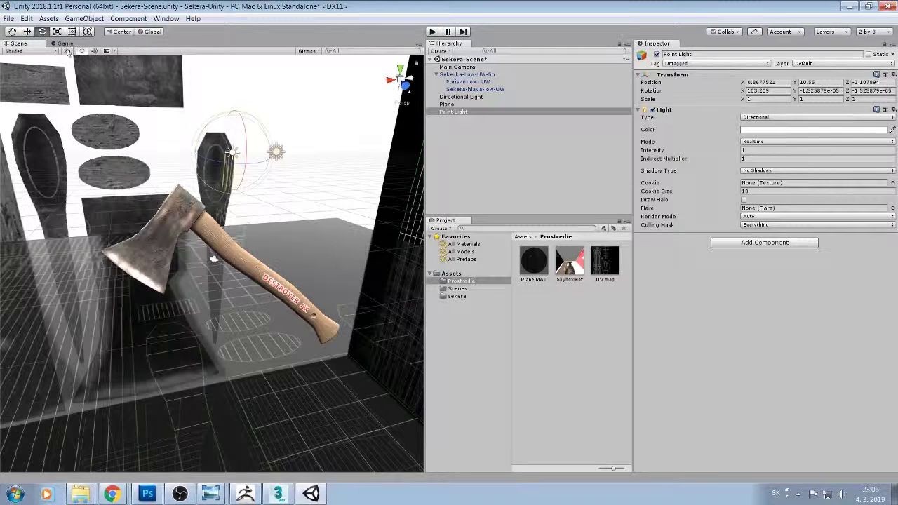
pyautogui.click(27, 32)
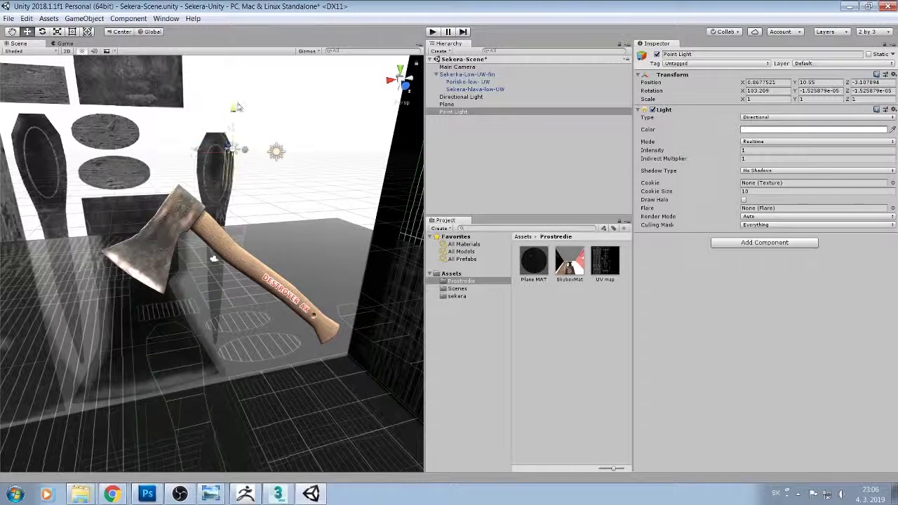
pyautogui.moveTo(234, 115); pyautogui.dragTo(235, 61)
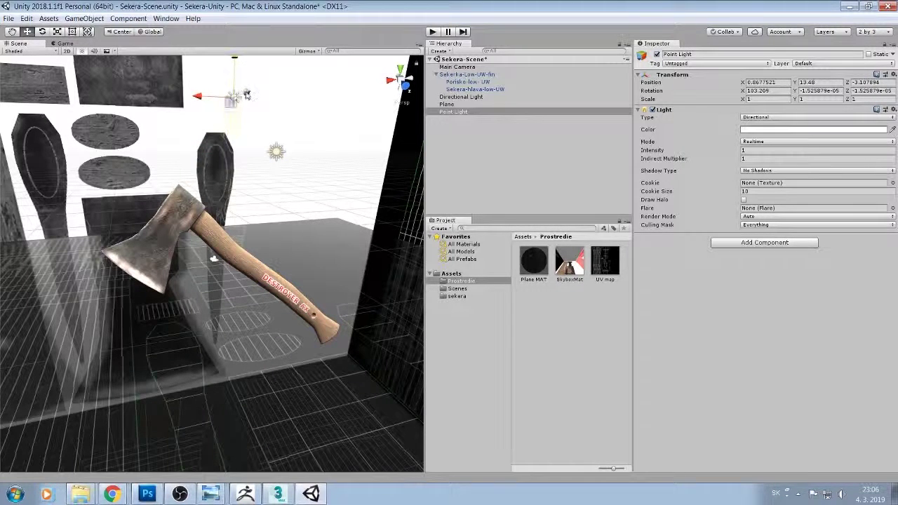
pyautogui.moveTo(246, 93)
pyautogui.mouseDown()
pyautogui.moveTo(335, 117)
pyautogui.moveTo(321, 140)
pyautogui.mouseUp()
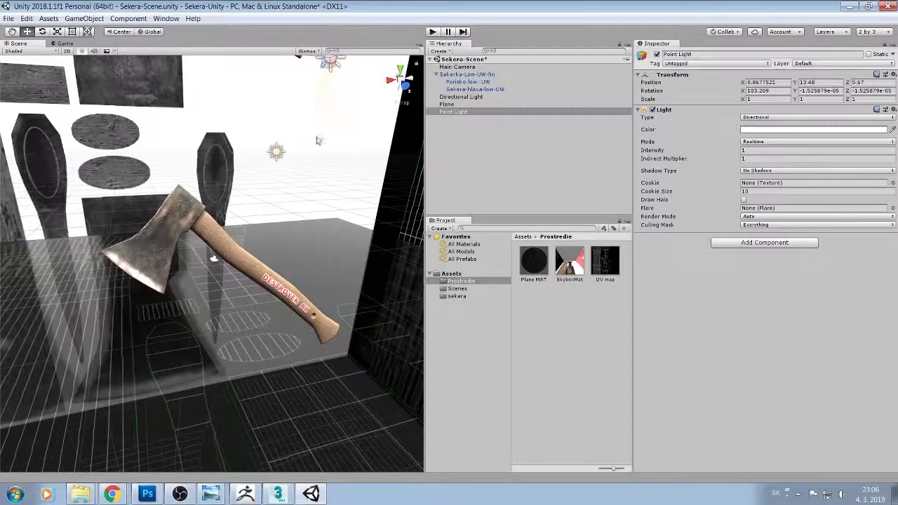
pyautogui.moveTo(321, 141); pyautogui.dragTo(314, 172, button='middle')
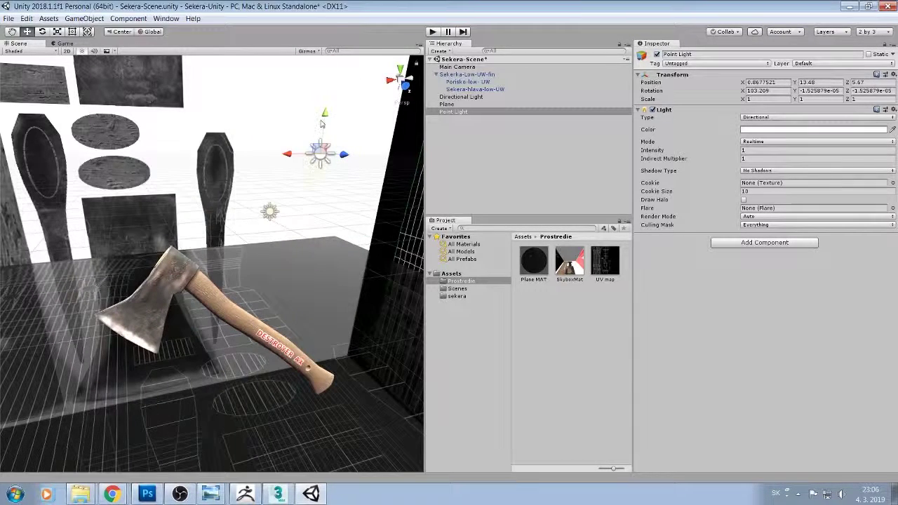
pyautogui.moveTo(325, 114); pyautogui.dragTo(321, 143)
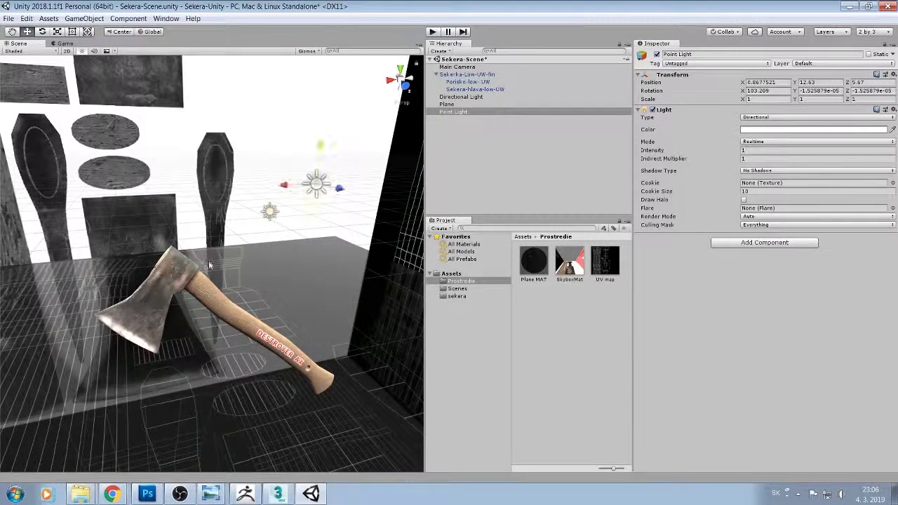
pyautogui.click(160, 280)
# - Select the axe head, raise its Metallic and try Transparent rendering mode
pyautogui.click(183, 263)
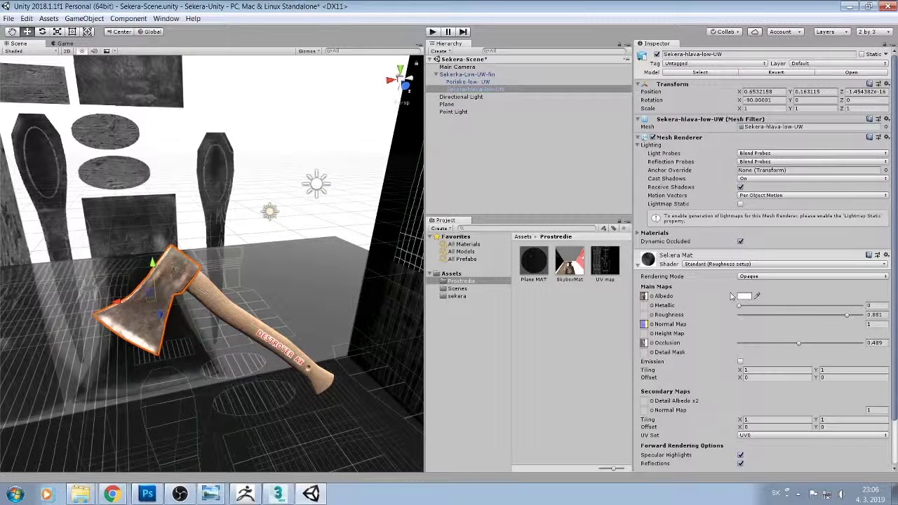
pyautogui.moveTo(741, 310); pyautogui.dragTo(810, 311)
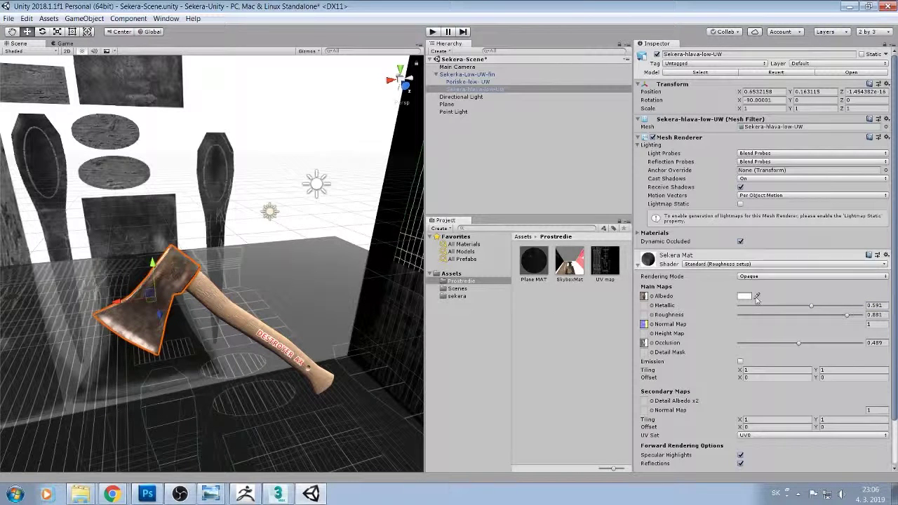
pyautogui.click(774, 276)
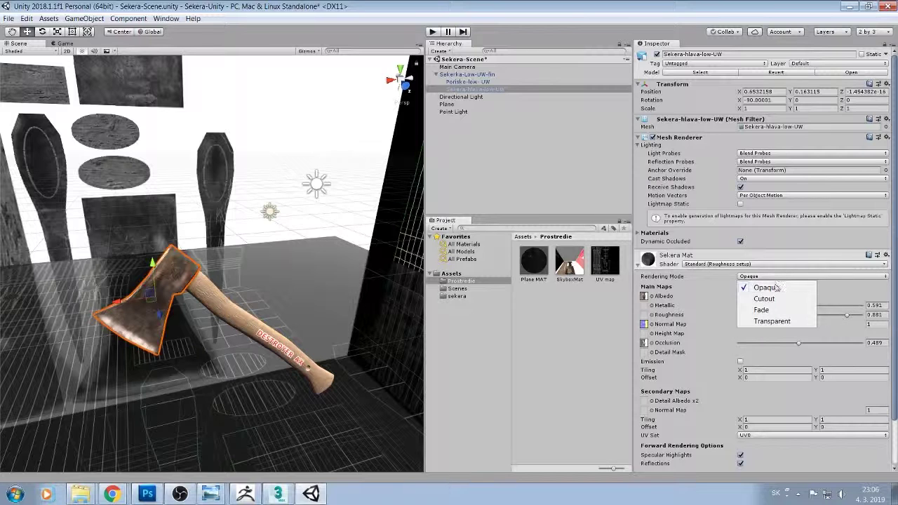
pyautogui.click(767, 321)
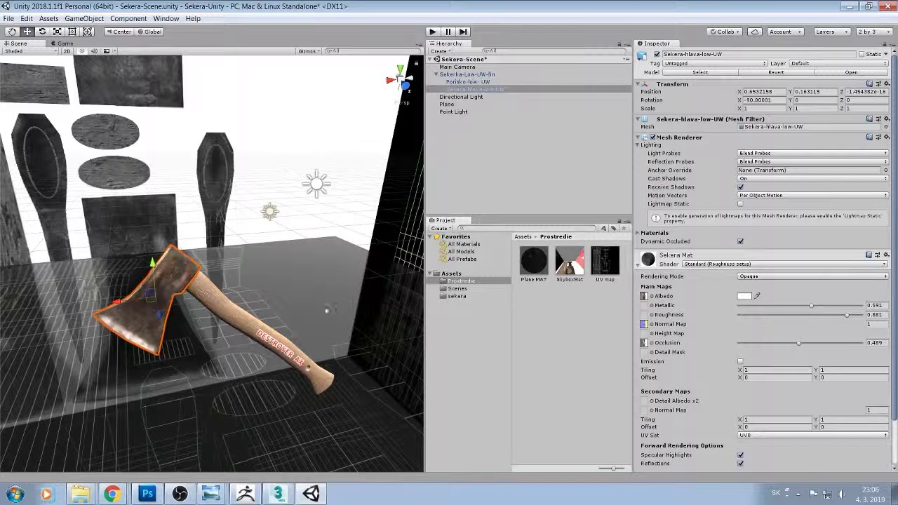
pyautogui.moveTo(215, 310); pyautogui.dragTo(284, 281, button='middle')
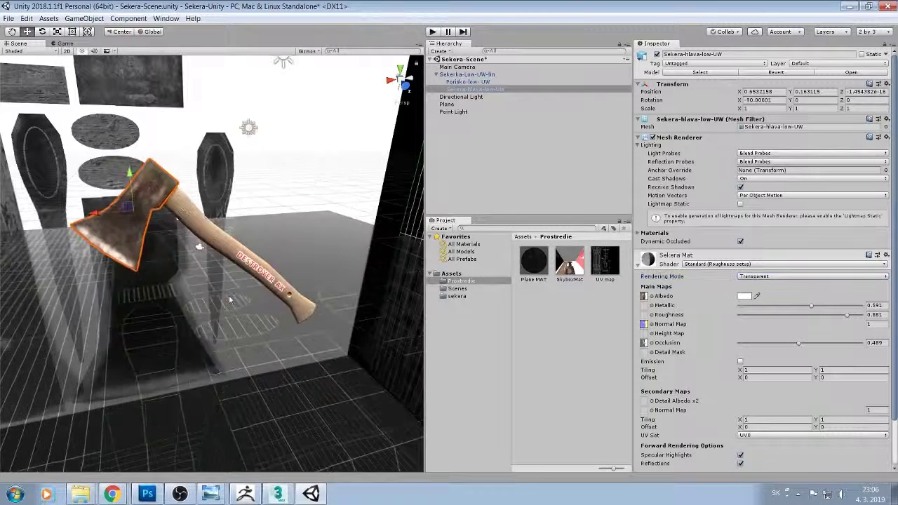
pyautogui.press('f')
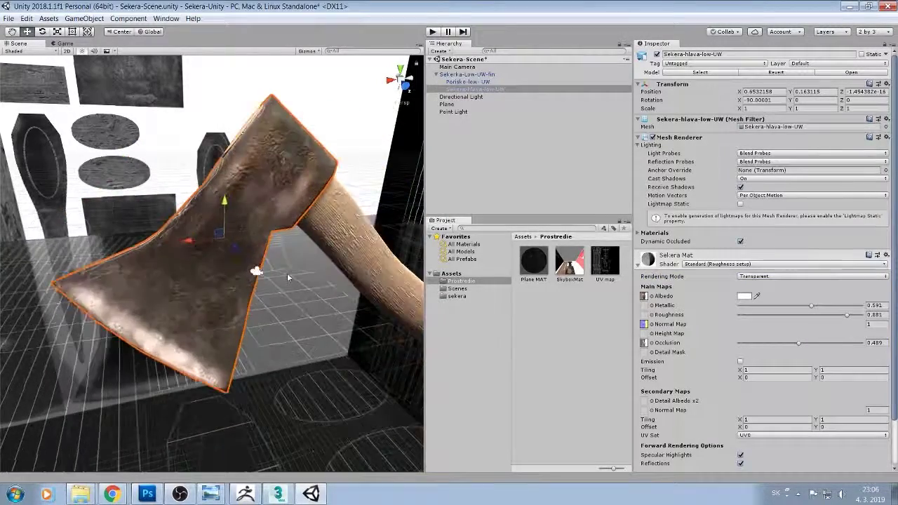
pyautogui.scroll(5, 293, 278)
pyautogui.scroll(-2, 287, 278)
pyautogui.scroll(-2, 287, 277)
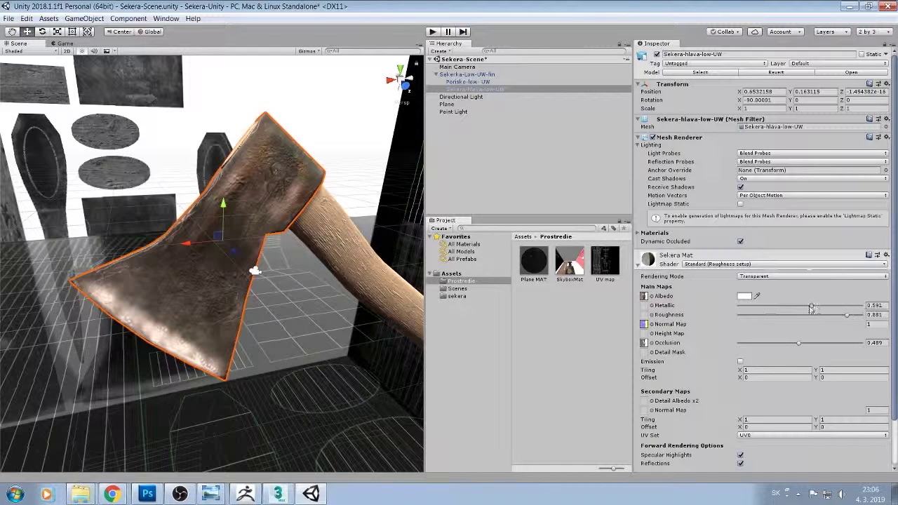
# - Try Cutout rendering on the head material, adjusting Metallic and alpha cutoff
pyautogui.moveTo(810, 307); pyautogui.dragTo(765, 306)
pyautogui.click(769, 277)
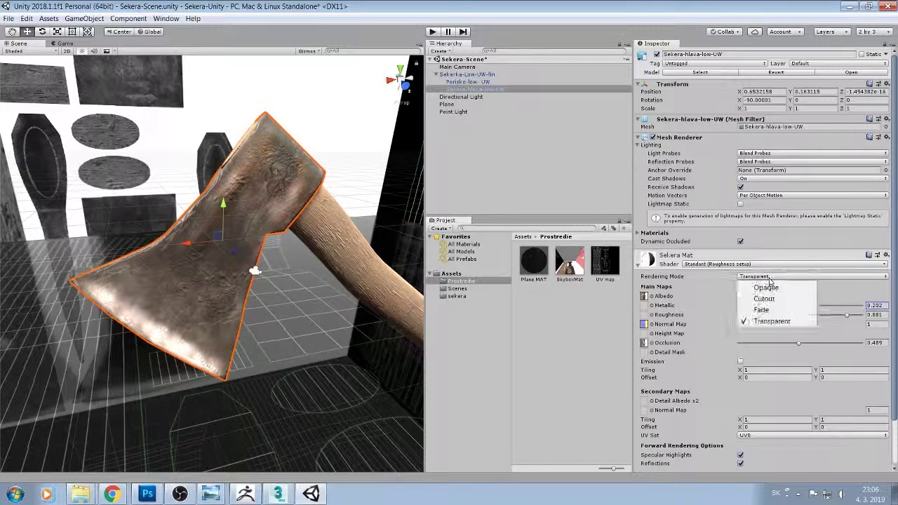
pyautogui.click(768, 299)
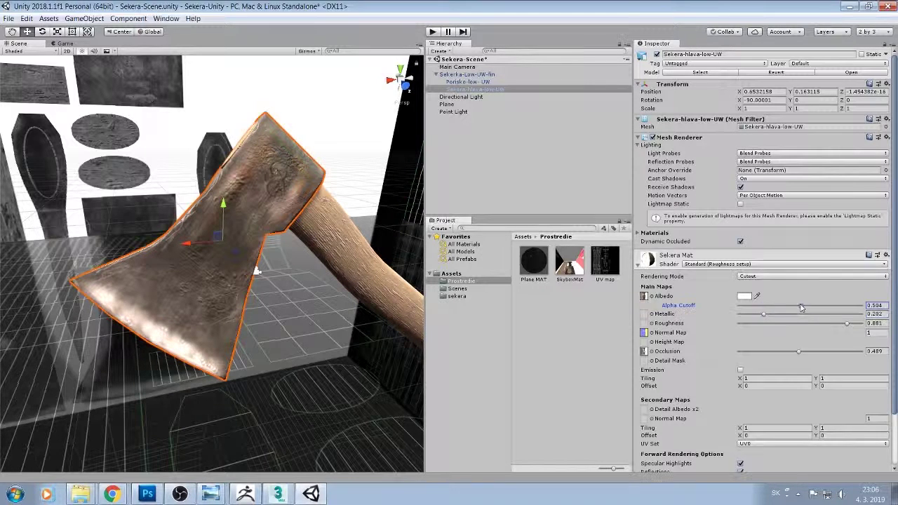
pyautogui.moveTo(800, 306); pyautogui.dragTo(792, 306)
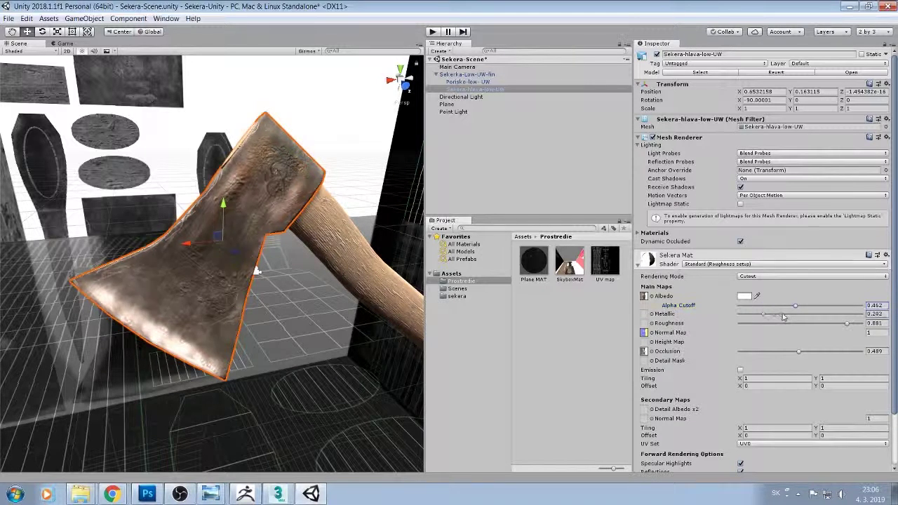
pyautogui.moveTo(767, 317)
pyautogui.mouseDown()
pyautogui.moveTo(828, 313)
pyautogui.moveTo(743, 319)
pyautogui.moveTo(757, 317)
pyautogui.mouseUp()
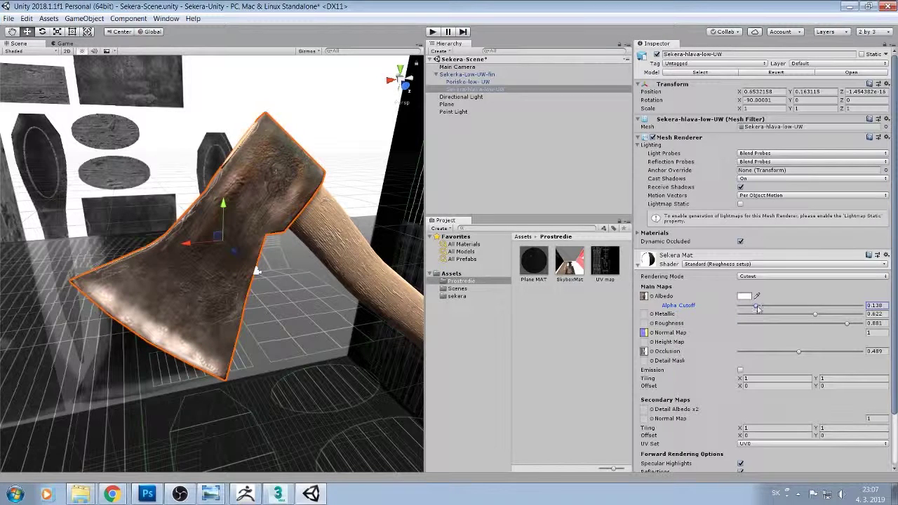
pyautogui.moveTo(781, 309); pyautogui.dragTo(805, 309)
# - Set the head material back to Opaque with Metallic 0.458 and Roughness 0.404
pyautogui.click(787, 276)
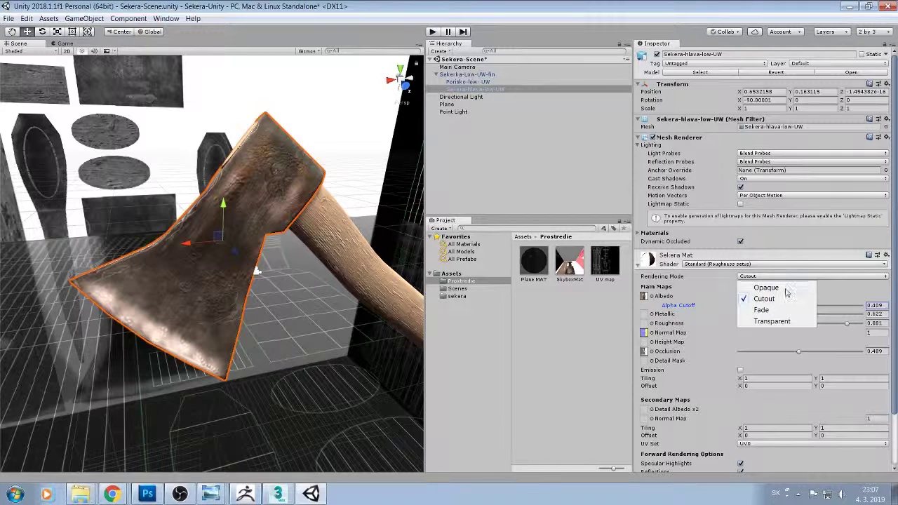
pyautogui.click(765, 287)
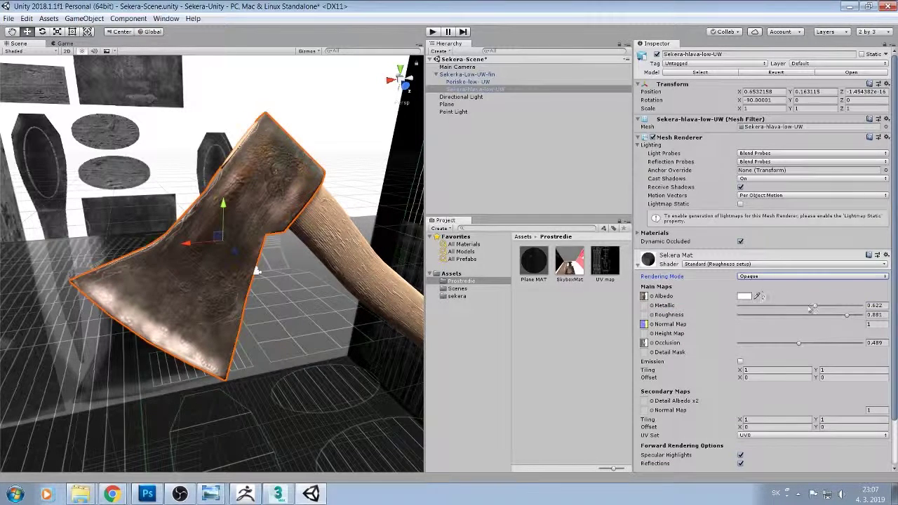
pyautogui.moveTo(810, 309); pyautogui.dragTo(812, 309)
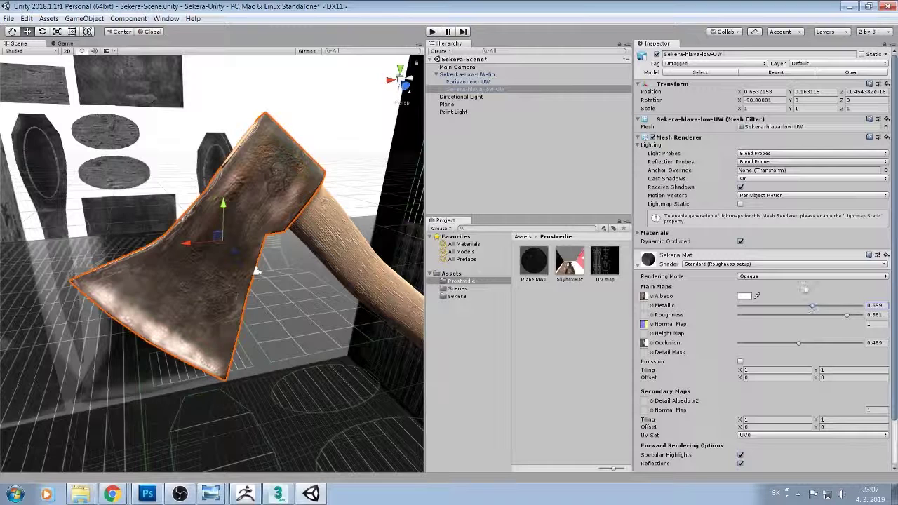
pyautogui.moveTo(846, 315)
pyautogui.mouseDown()
pyautogui.moveTo(789, 317)
pyautogui.moveTo(778, 306)
pyautogui.mouseUp()
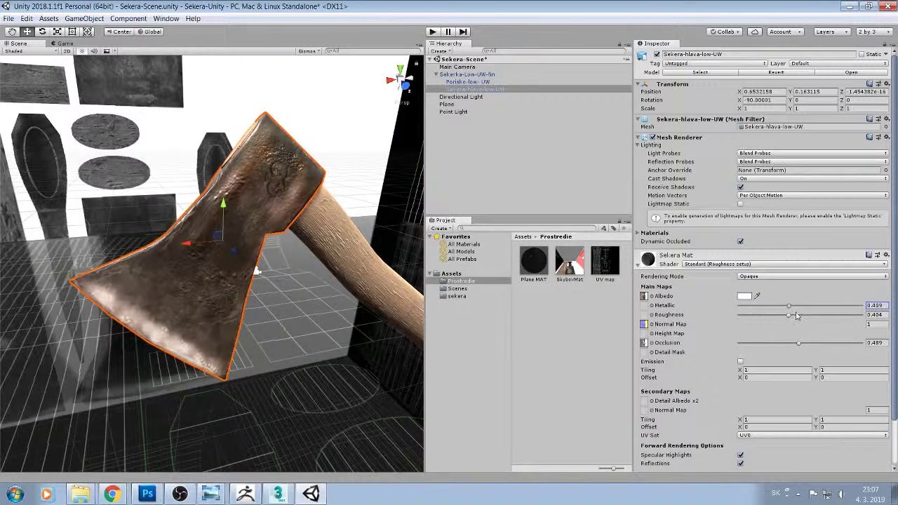
pyautogui.moveTo(778, 307); pyautogui.dragTo(795, 306)
pyautogui.moveTo(414, 319)
pyautogui.keyDown('alt'); pyautogui.mouseDown()
pyautogui.moveTo(262, 306)
pyautogui.moveTo(290, 294)
pyautogui.mouseUp(); pyautogui.keyUp('alt')
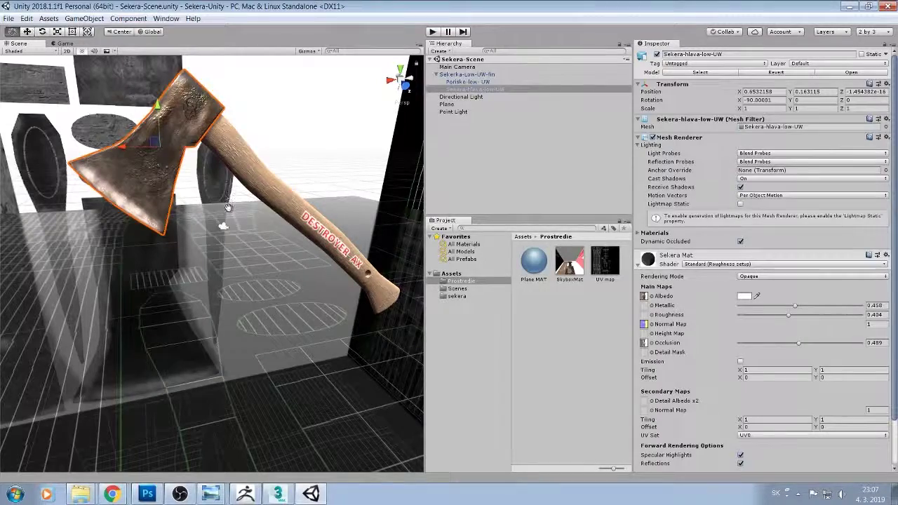
pyautogui.moveTo(223, 226)
pyautogui.keyDown('alt'); pyautogui.mouseDown()
pyautogui.moveTo(295, 219)
pyautogui.moveTo(264, 251)
pyautogui.moveTo(307, 240)
pyautogui.moveTo(280, 245)
pyautogui.mouseUp(); pyautogui.keyUp('alt')
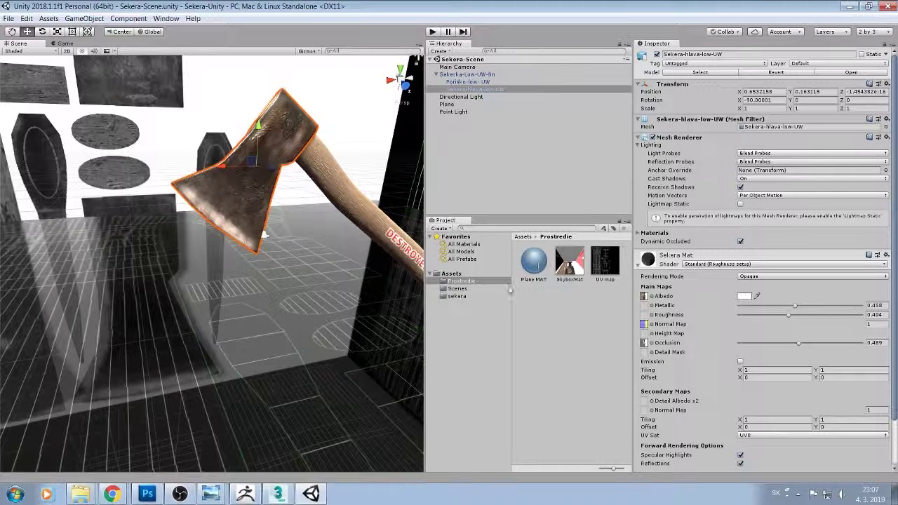
# - Import the Characters standard asset package and open Standard Assets > Characters
pyautogui.click(453, 272)
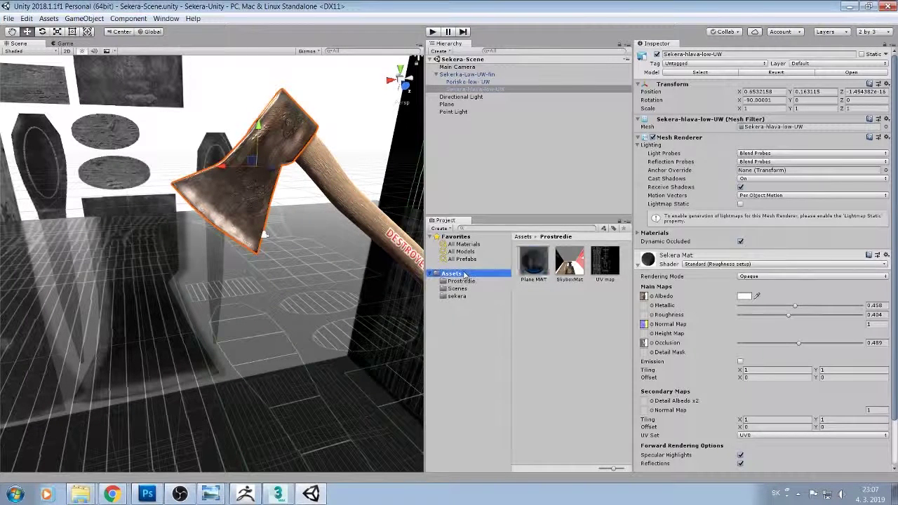
pyautogui.rightClick(461, 273)
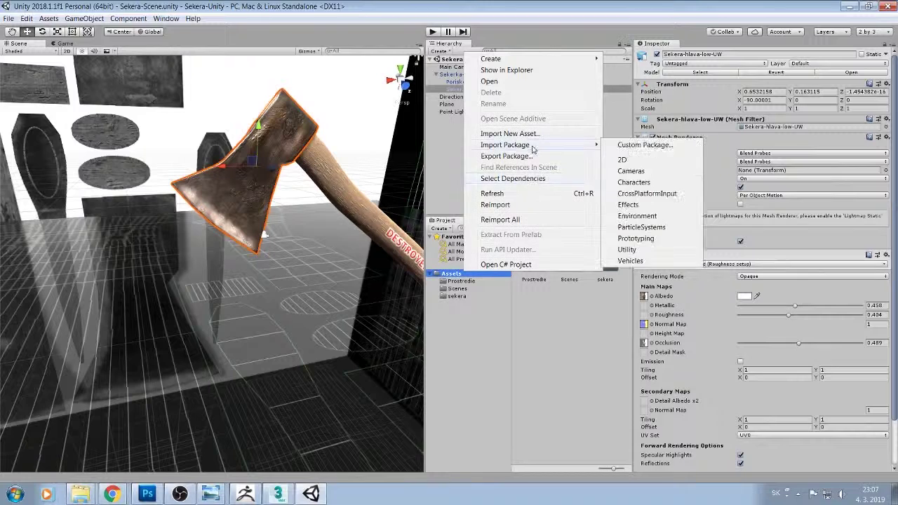
pyautogui.moveTo(588, 145)
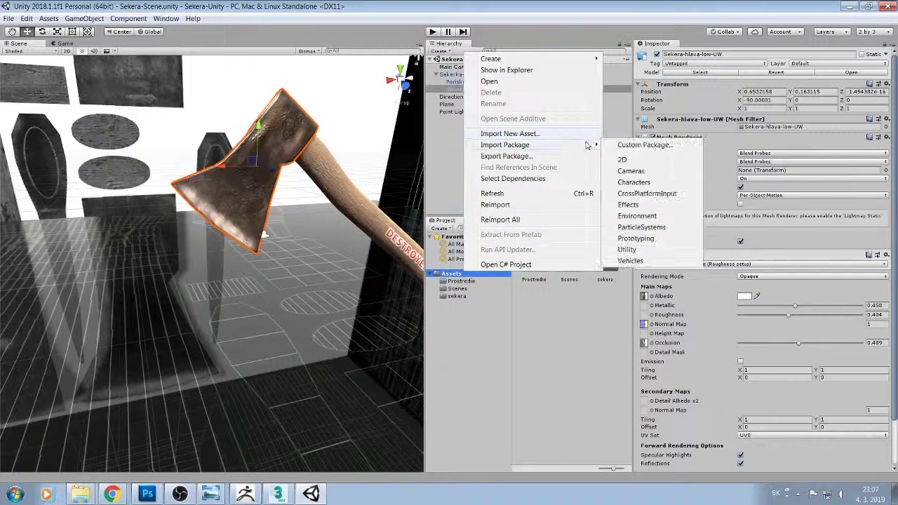
pyautogui.click(635, 188)
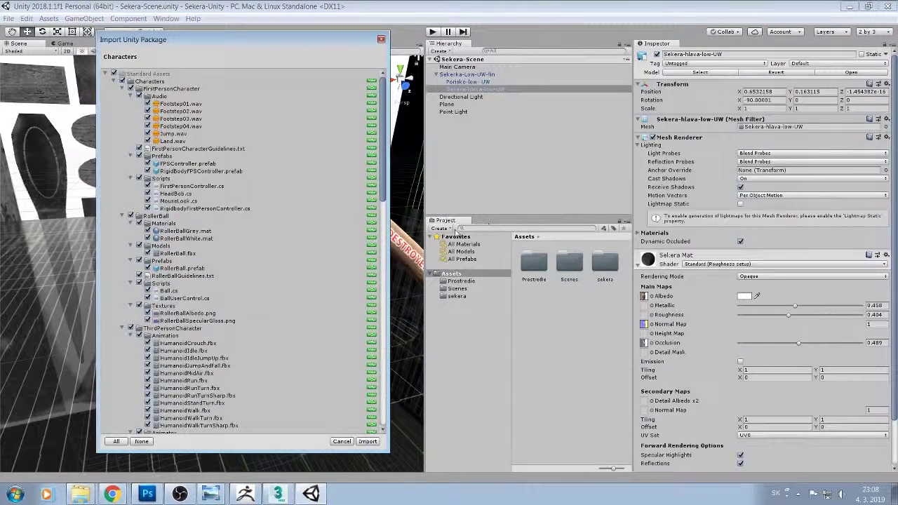
pyautogui.click(367, 441)
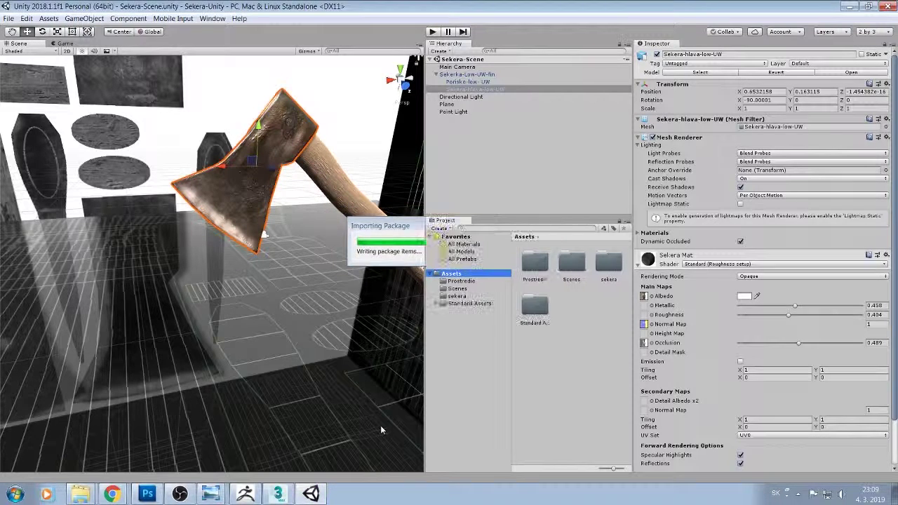
pyautogui.click(471, 304)
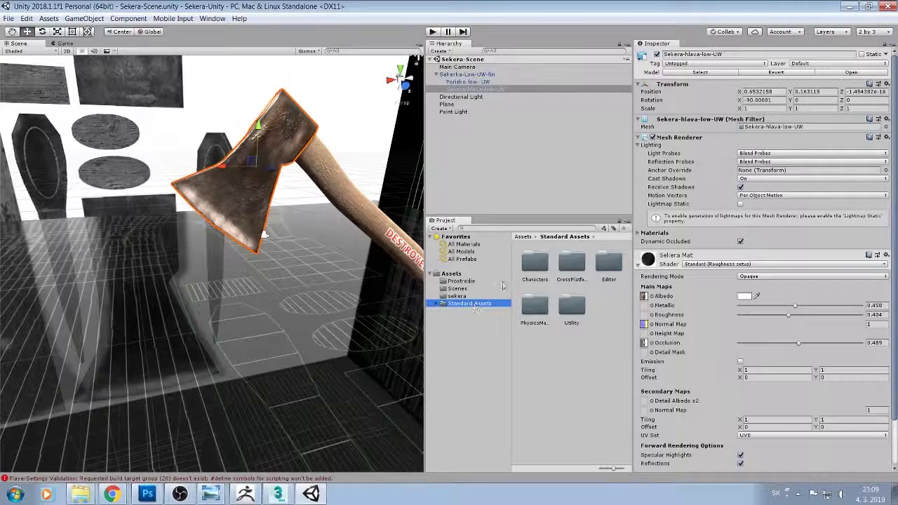
pyautogui.doubleClick(526, 271)
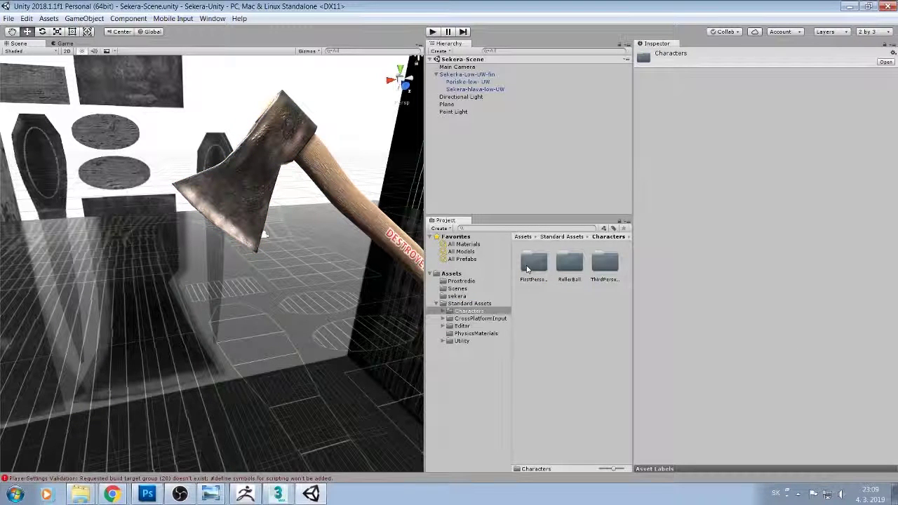
# - Place the RigidBodyFPSController prefab from FirstPersonCharacter > Prefabs near the axe
pyautogui.doubleClick(533, 263)
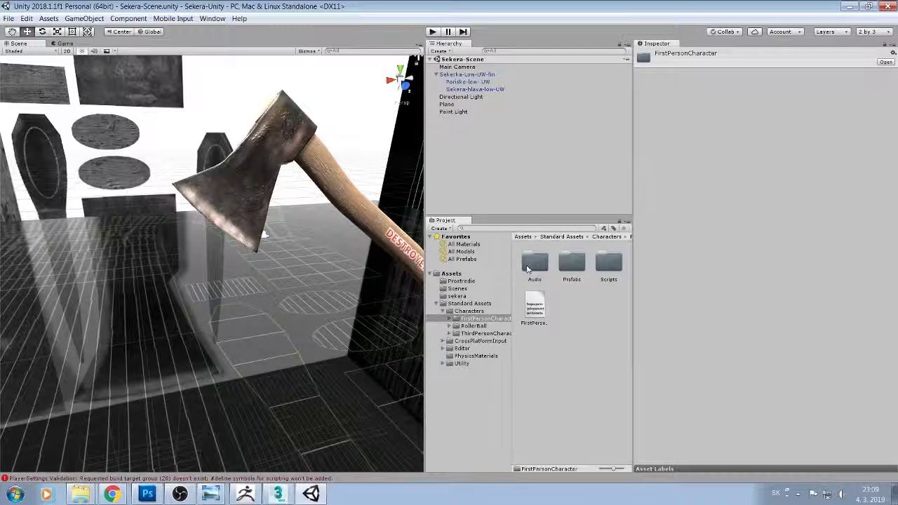
pyautogui.doubleClick(566, 264)
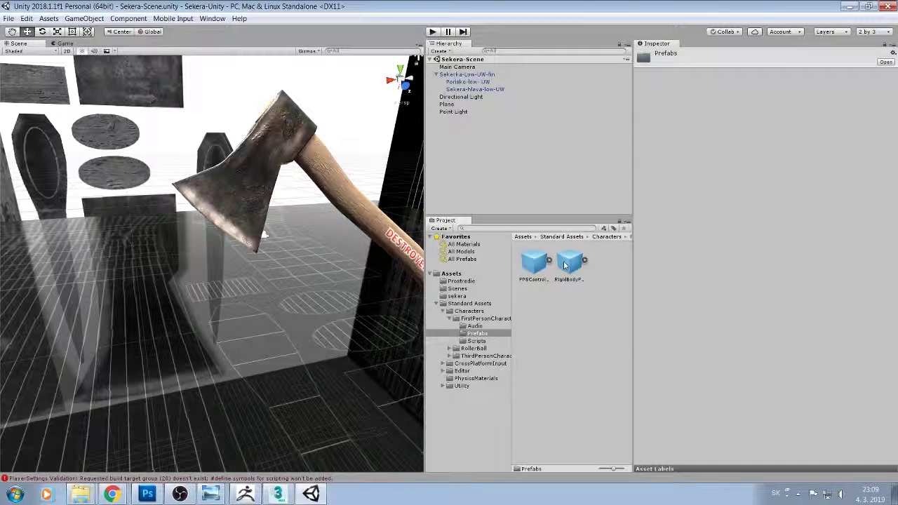
pyautogui.click(536, 269)
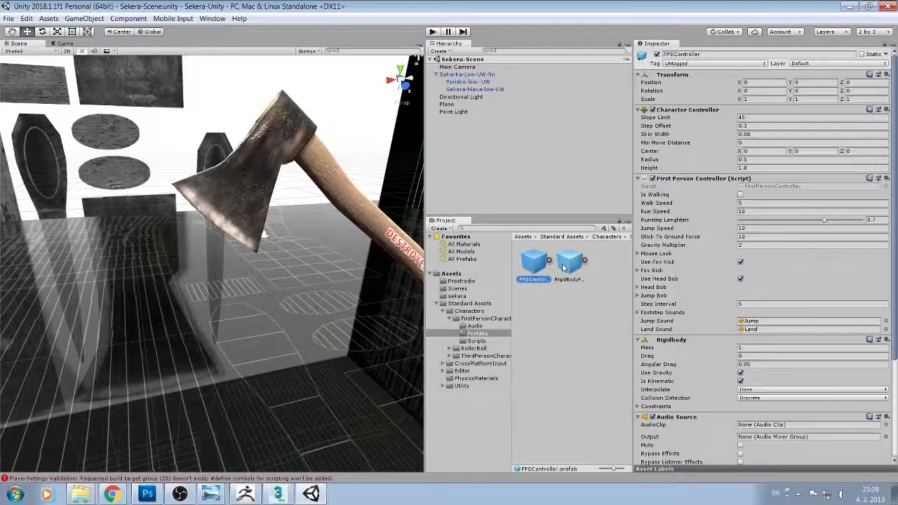
pyautogui.click(563, 268)
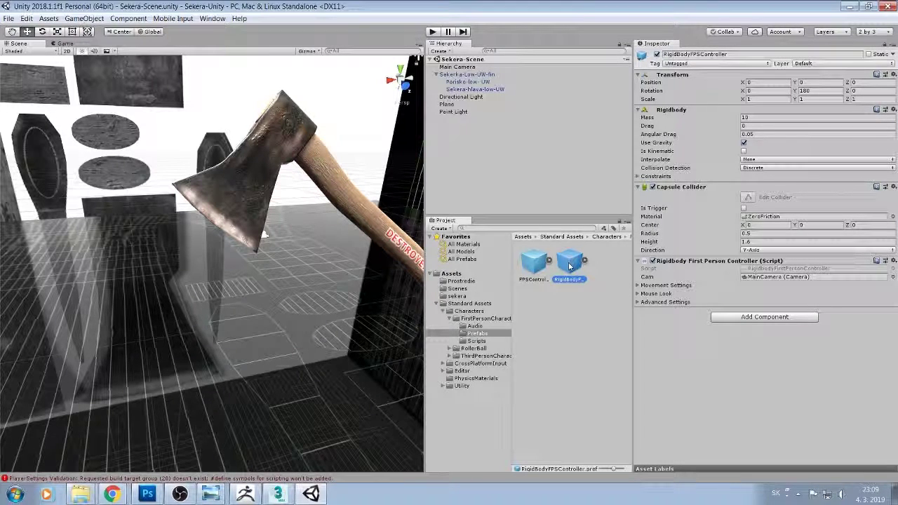
pyautogui.moveTo(569, 265)
pyautogui.mouseDown()
pyautogui.moveTo(197, 367)
pyautogui.moveTo(200, 308)
pyautogui.mouseUp()
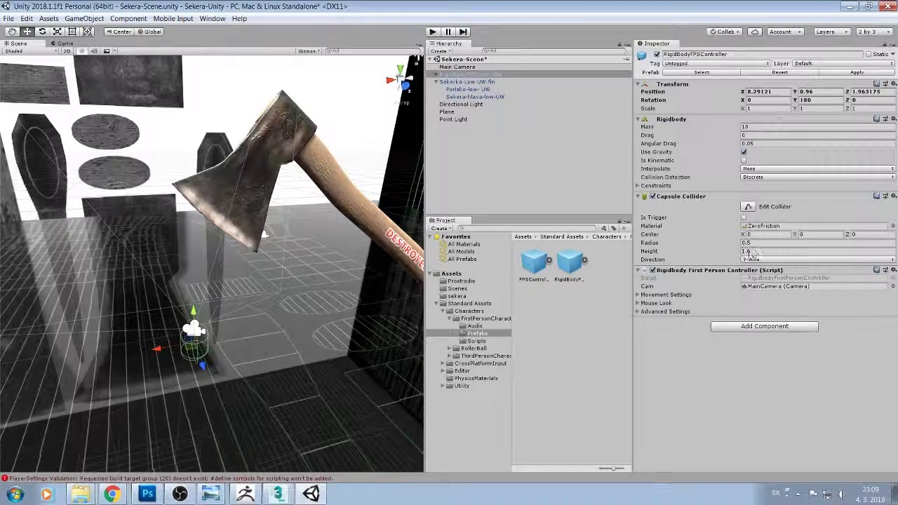
# - Set the player's Capsule Collider Height to 3.1 and lower the capsule onto the floor
pyautogui.click(750, 252)
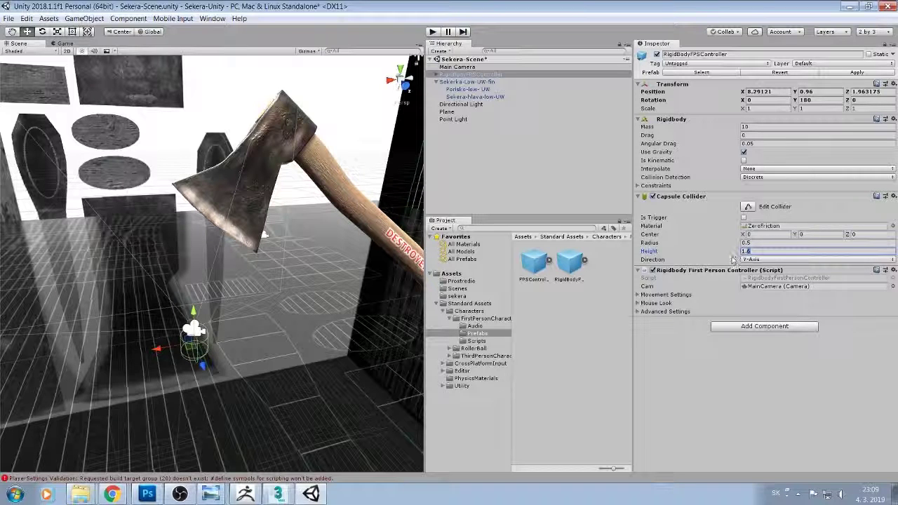
pyautogui.moveTo(647, 252); pyautogui.dragTo(666, 246)
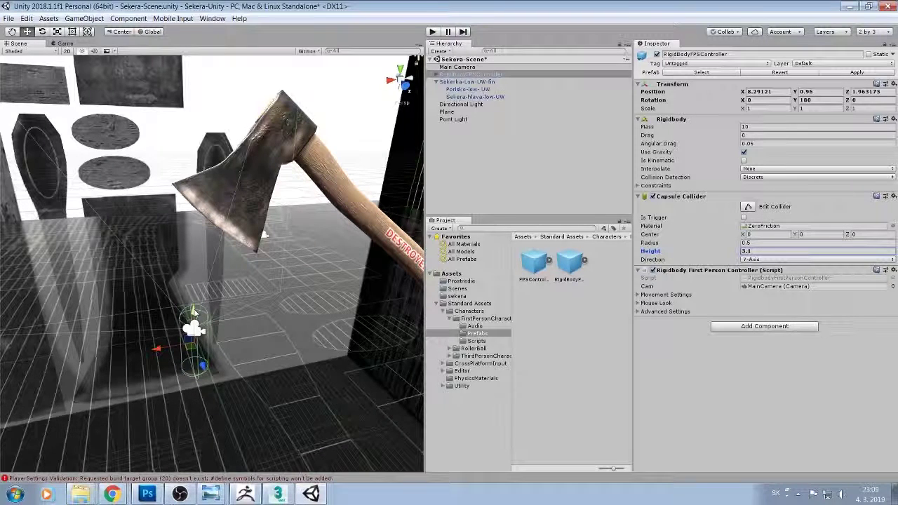
pyautogui.moveTo(193, 310); pyautogui.dragTo(193, 324)
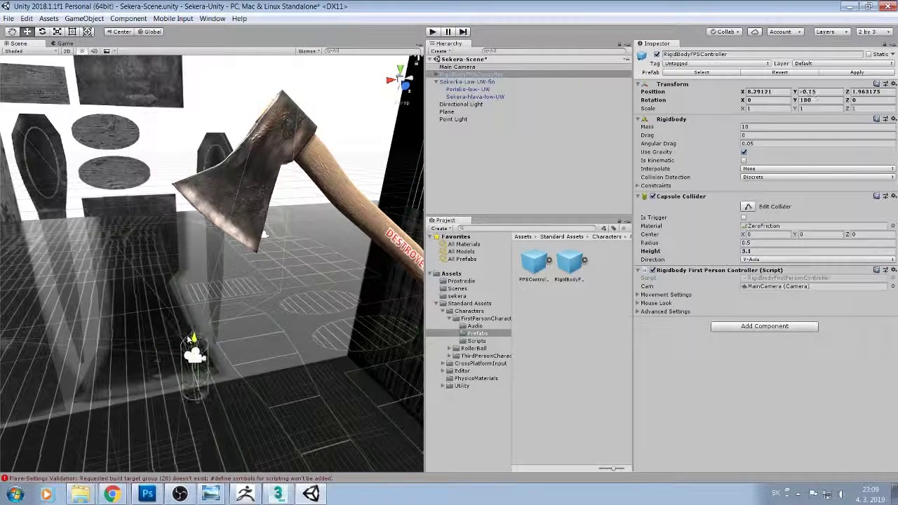
pyautogui.moveTo(193, 324)
pyautogui.mouseDown(button='middle')
pyautogui.moveTo(360, 296)
pyautogui.moveTo(292, 341)
pyautogui.mouseUp(button='middle')
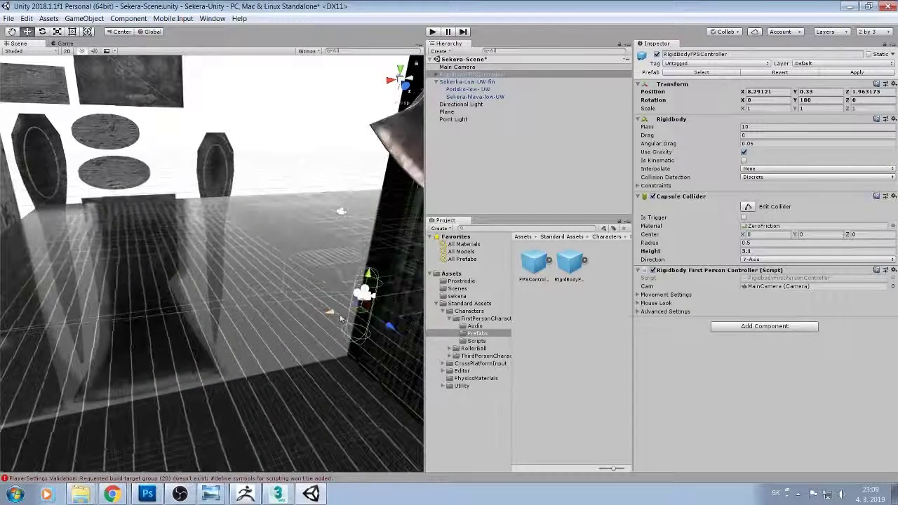
pyautogui.moveTo(294, 340); pyautogui.dragTo(219, 342)
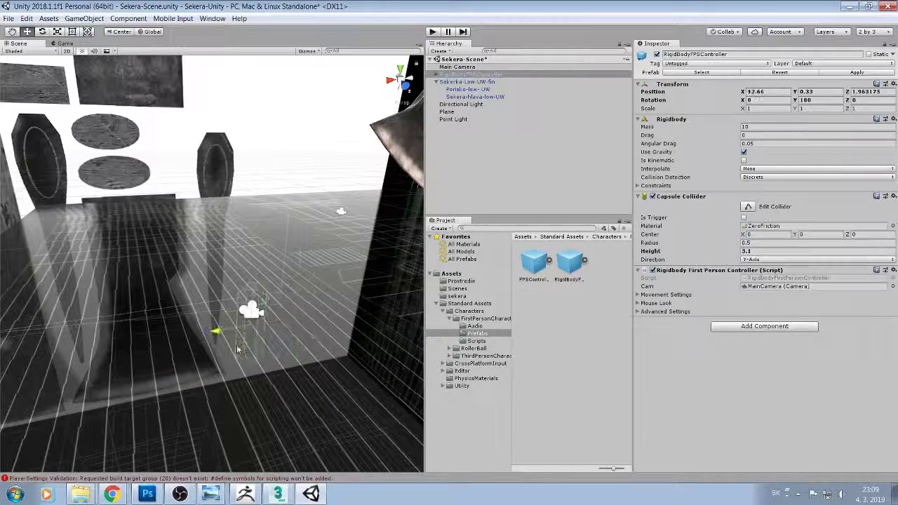
# - Turn the player around its vertical axis and slide it further along X
pyautogui.click(42, 31)
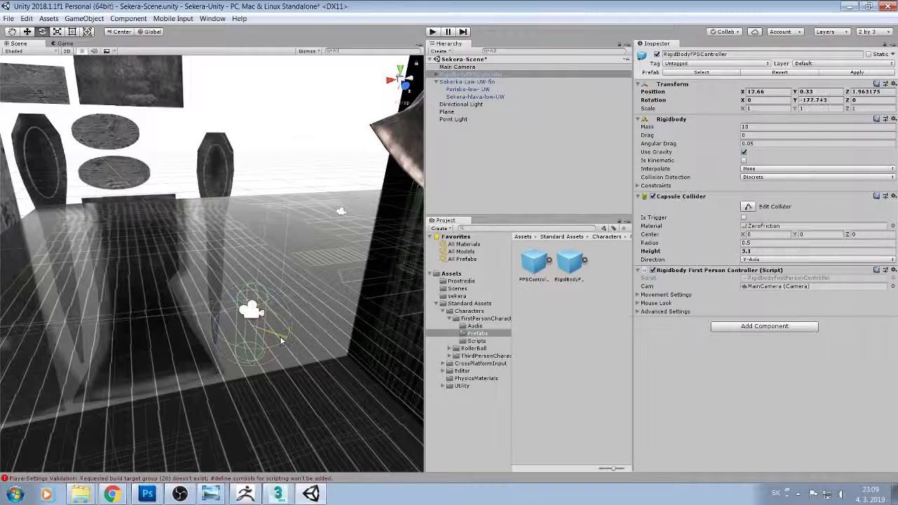
pyautogui.moveTo(287, 341); pyautogui.dragTo(229, 344)
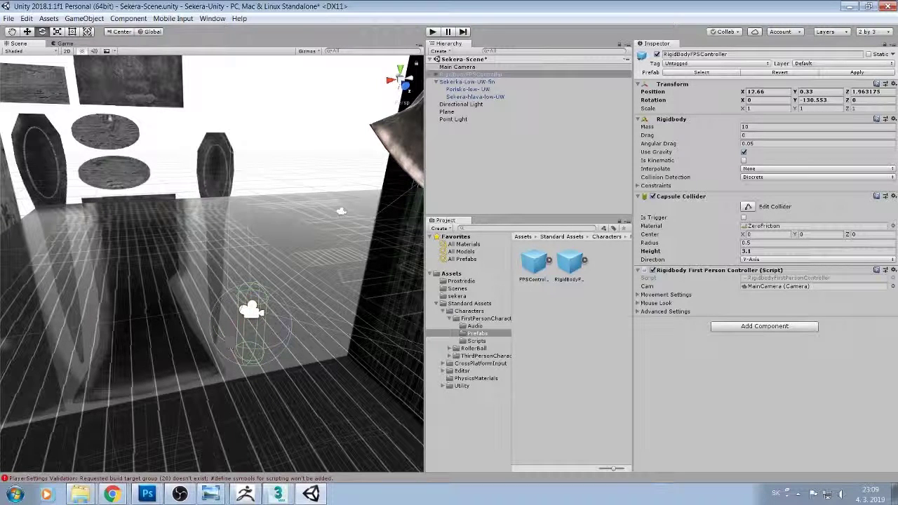
pyautogui.click(27, 33)
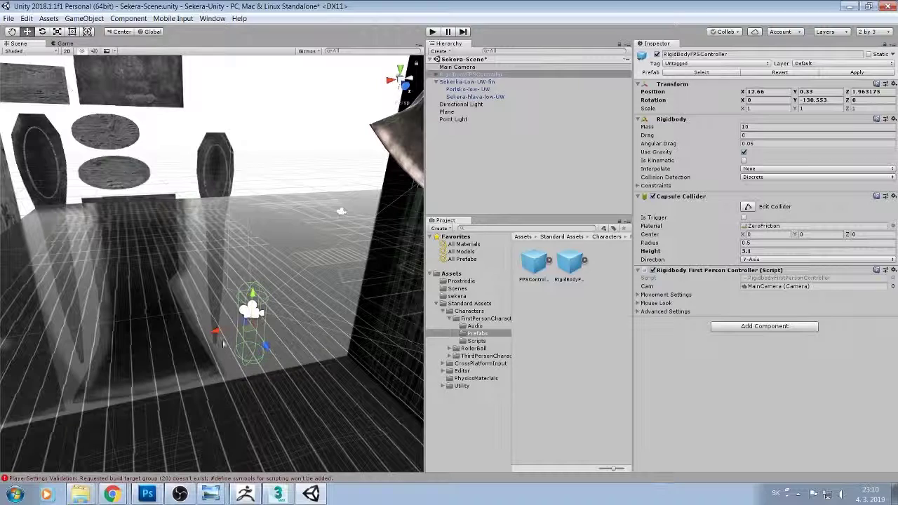
pyautogui.moveTo(217, 334); pyautogui.dragTo(144, 343)
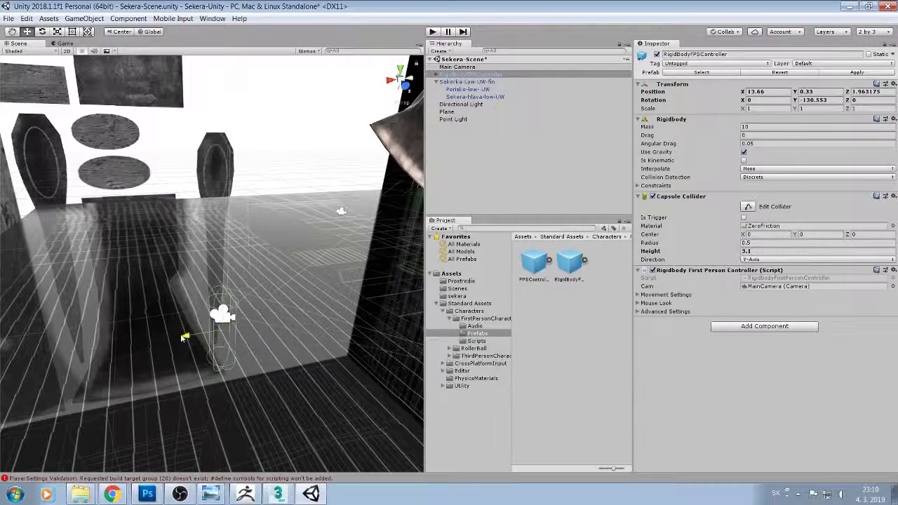
pyautogui.moveTo(238, 388)
pyautogui.mouseDown(button='middle')
pyautogui.moveTo(305, 384)
pyautogui.moveTo(235, 343)
pyautogui.mouseUp(button='middle')
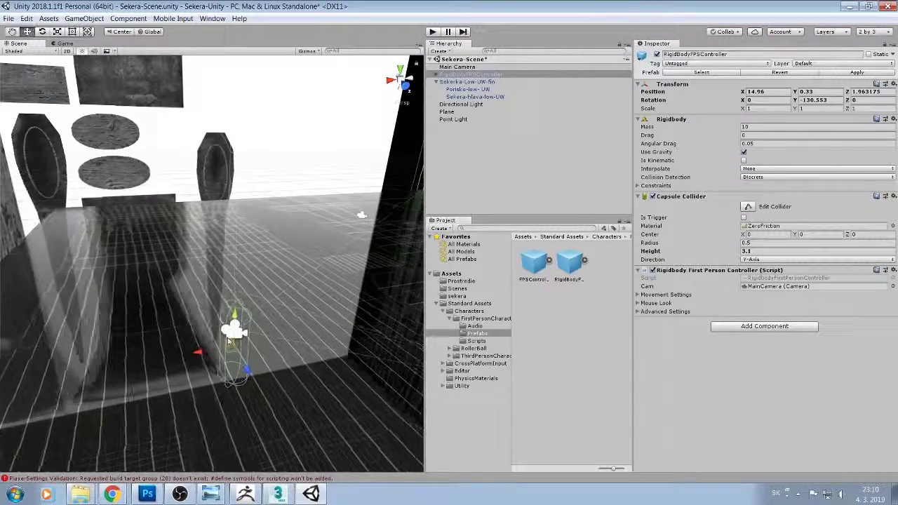
pyautogui.moveTo(236, 344); pyautogui.dragTo(266, 330, button='right')
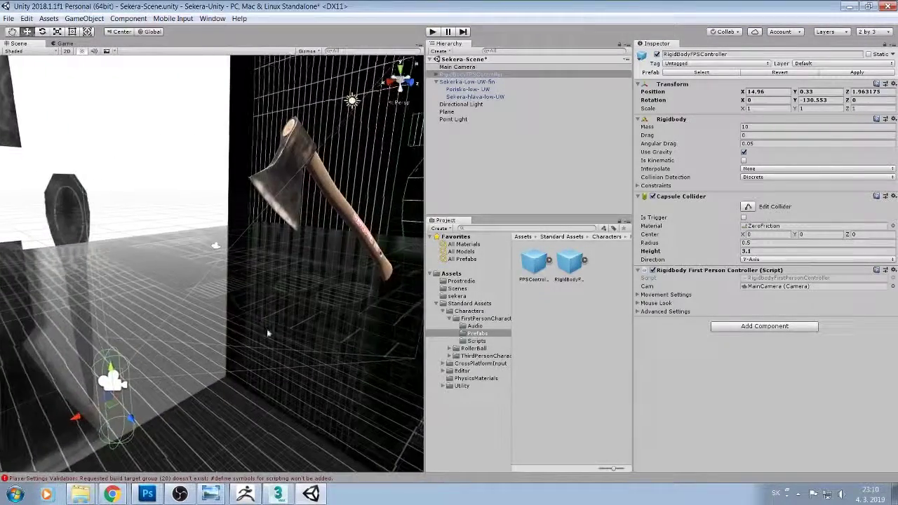
# - Move the player to X 6.85, Z 9.12 and rotate it to about -143 on Y, facing the axe
pyautogui.moveTo(140, 421)
pyautogui.mouseDown()
pyautogui.moveTo(183, 428)
pyautogui.moveTo(324, 409)
pyautogui.mouseUp()
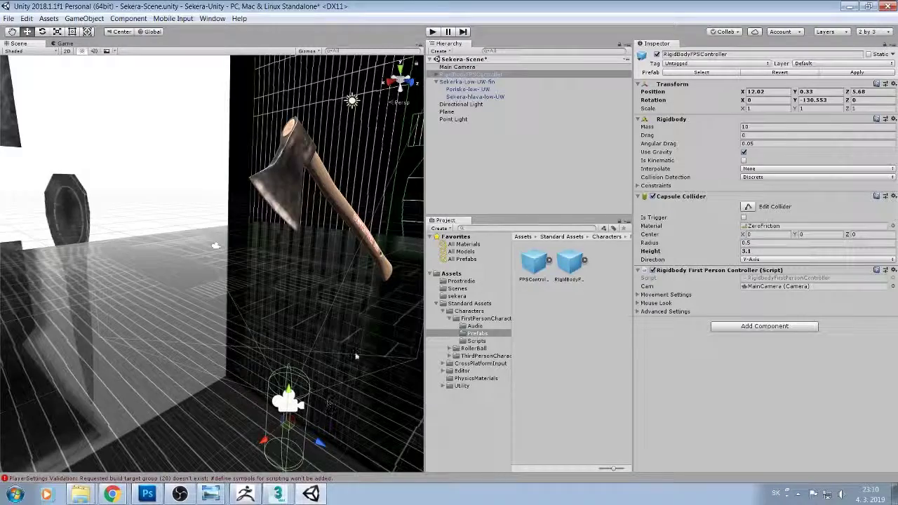
pyautogui.moveTo(324, 409); pyautogui.dragTo(181, 399, button='middle')
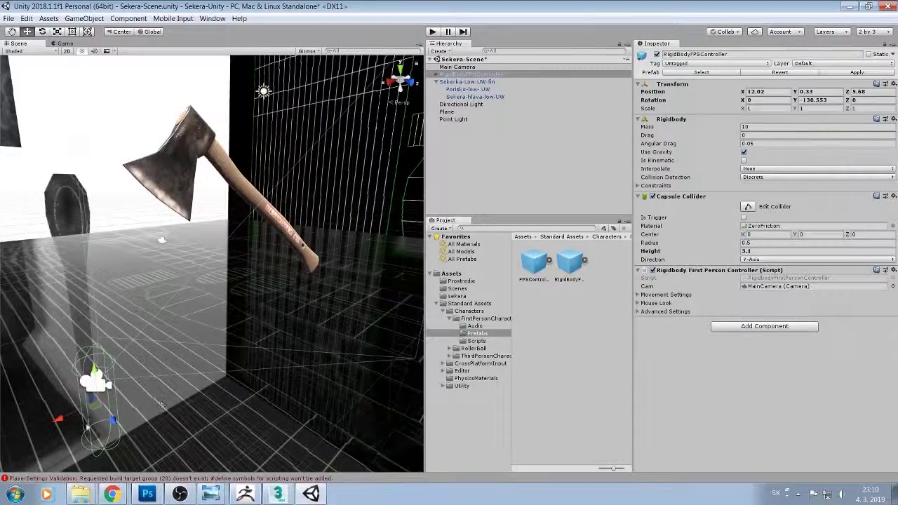
pyautogui.moveTo(61, 419)
pyautogui.mouseDown()
pyautogui.moveTo(240, 371)
pyautogui.moveTo(328, 390)
pyautogui.mouseUp()
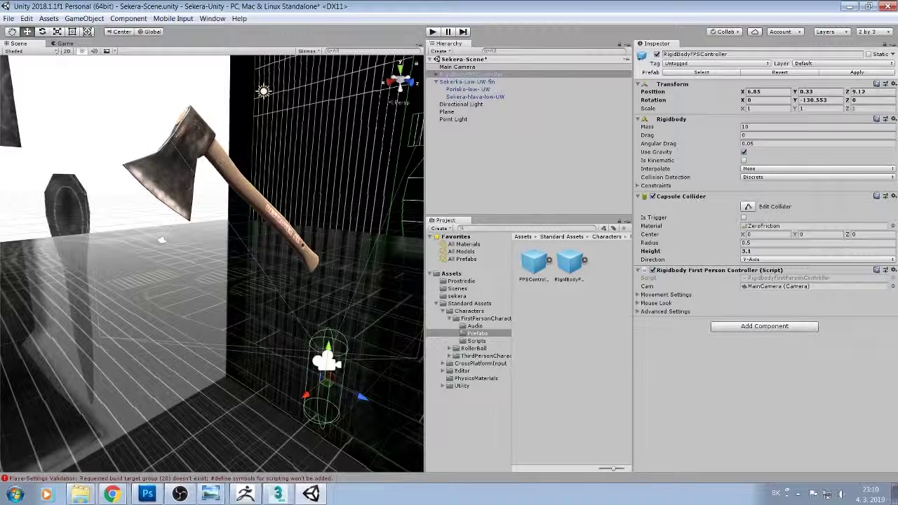
pyautogui.click(43, 31)
pyautogui.moveTo(353, 404); pyautogui.dragTo(366, 403)
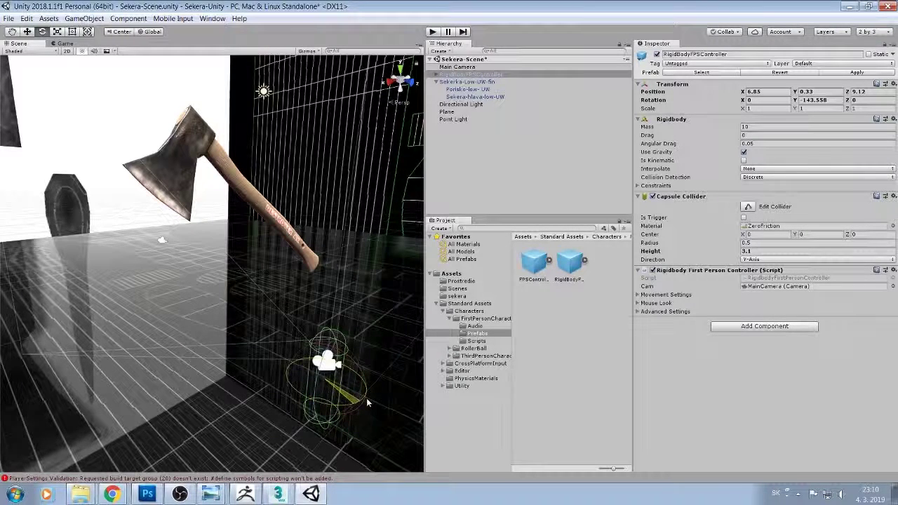
pyautogui.moveTo(366, 397); pyautogui.dragTo(365, 397)
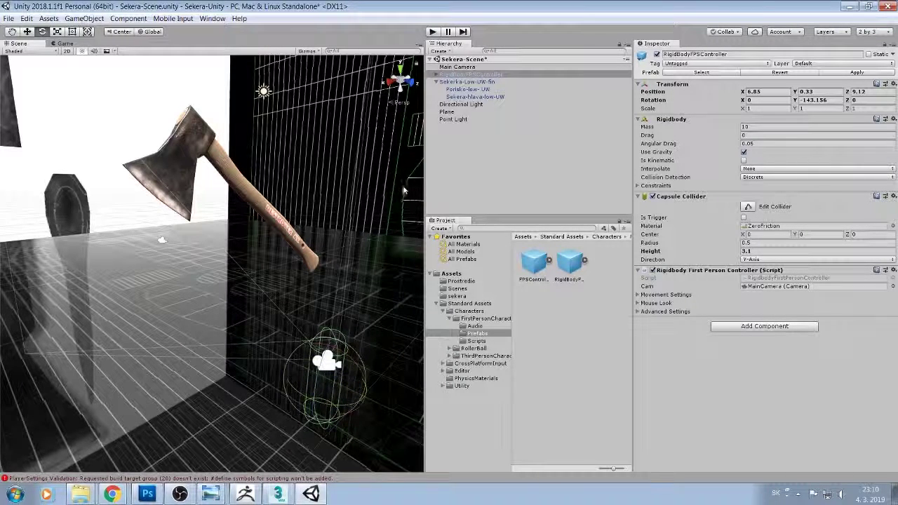
pyautogui.click(206, 144)
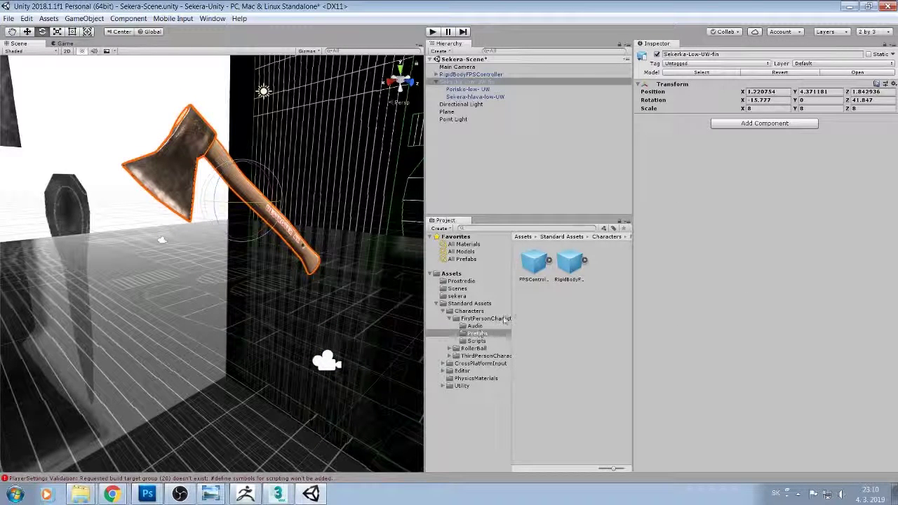
# - Add a kinematic Rigidbody component to the Sekerka-Low-UW-fin axe object
pyautogui.click(476, 82)
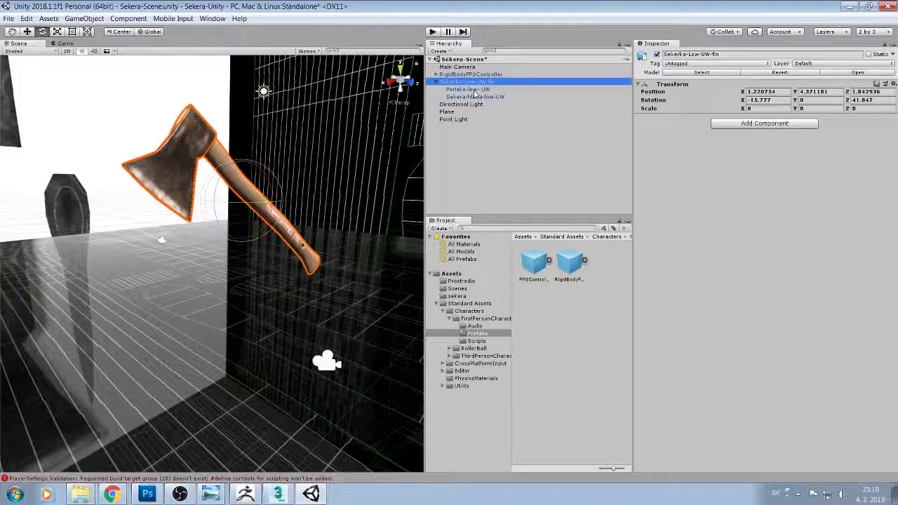
pyautogui.click(474, 90)
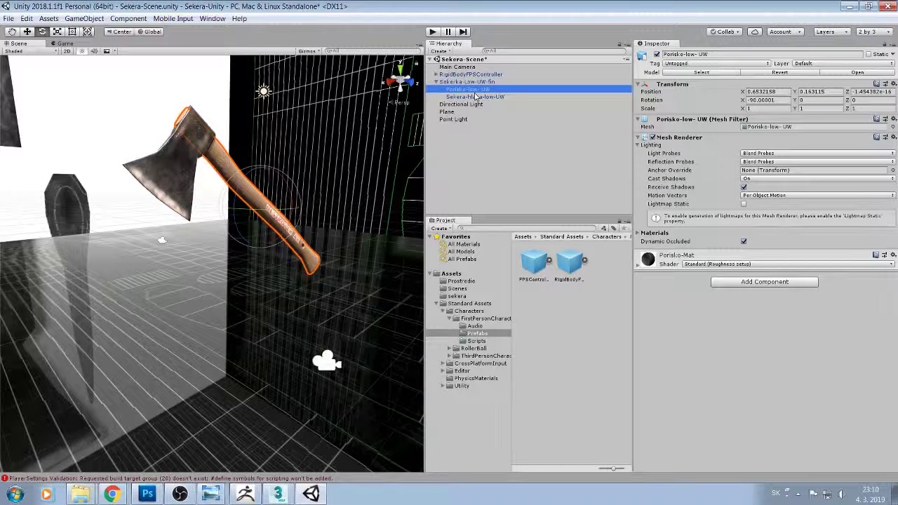
pyautogui.click(473, 82)
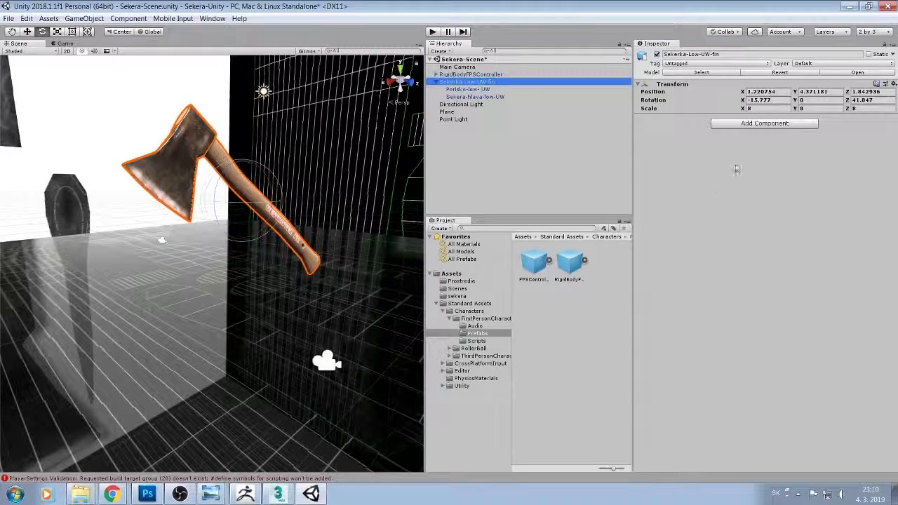
pyautogui.click(752, 126)
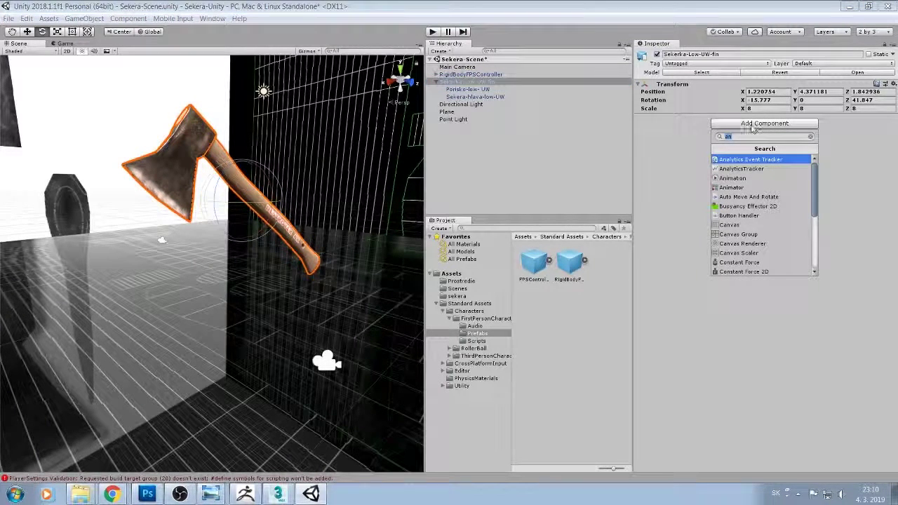
pyautogui.write('r')
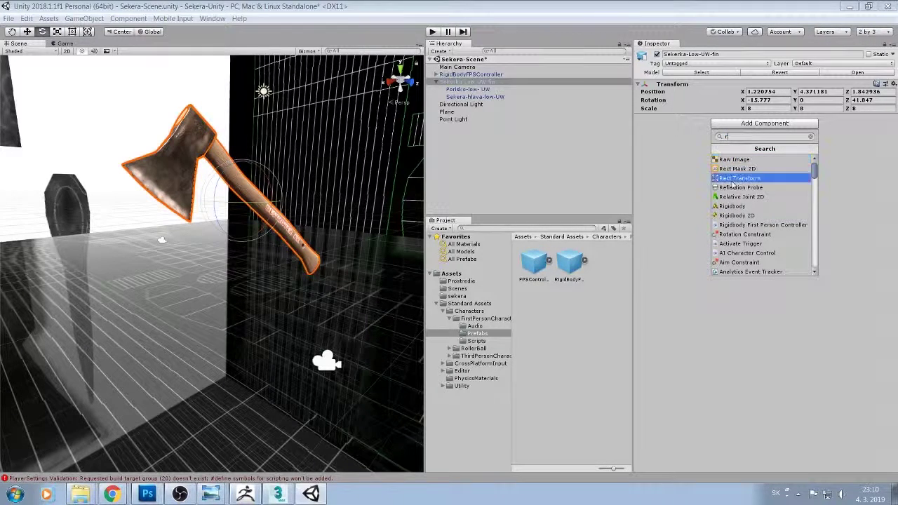
pyautogui.click(733, 206)
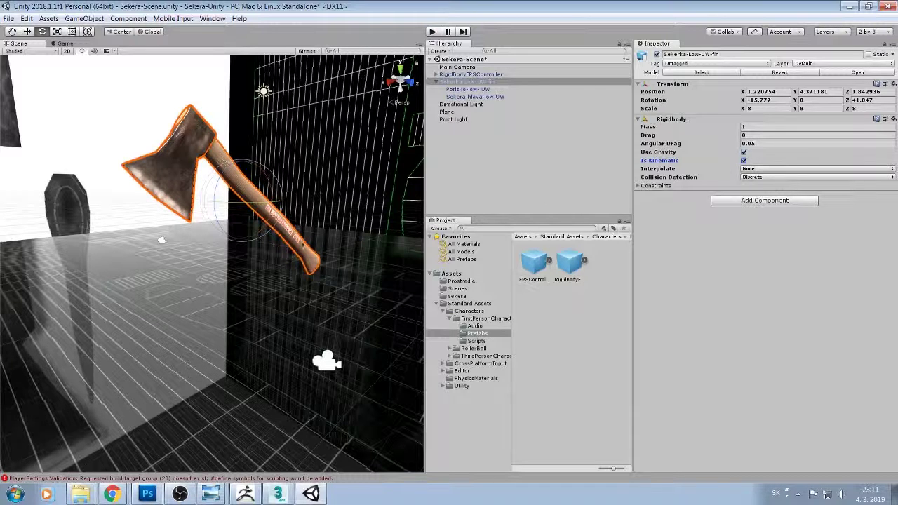
# - Show the Game view of the axe, widen it, and give the Hierarchy and Project panels more room
pyautogui.click(66, 44)
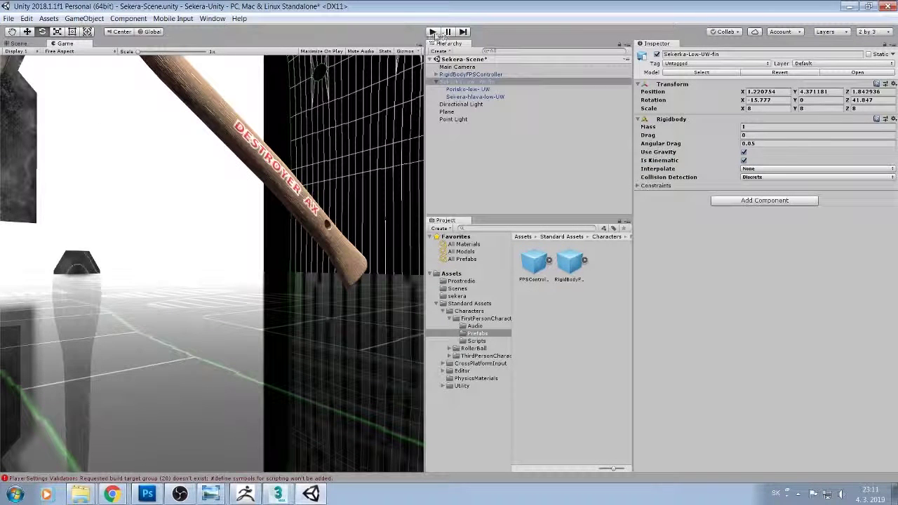
pyautogui.moveTo(423, 126); pyautogui.dragTo(561, 120)
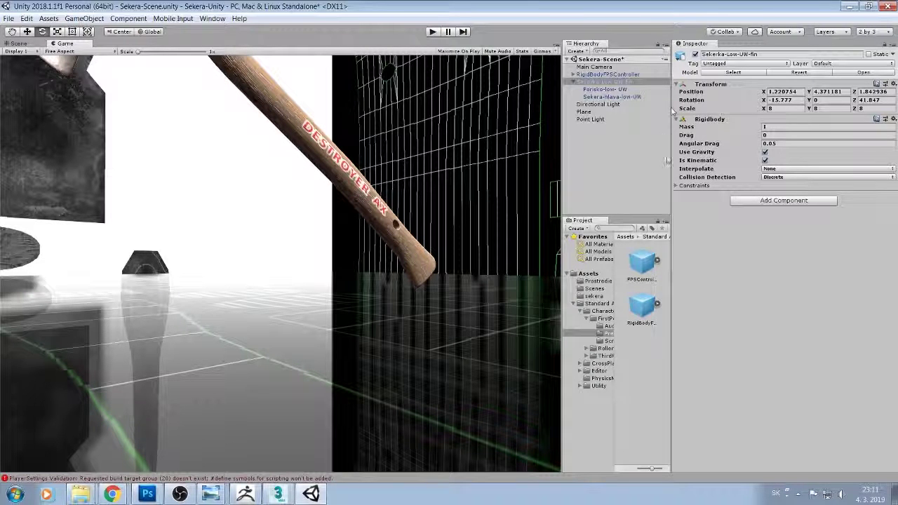
pyautogui.moveTo(670, 256); pyautogui.dragTo(727, 244)
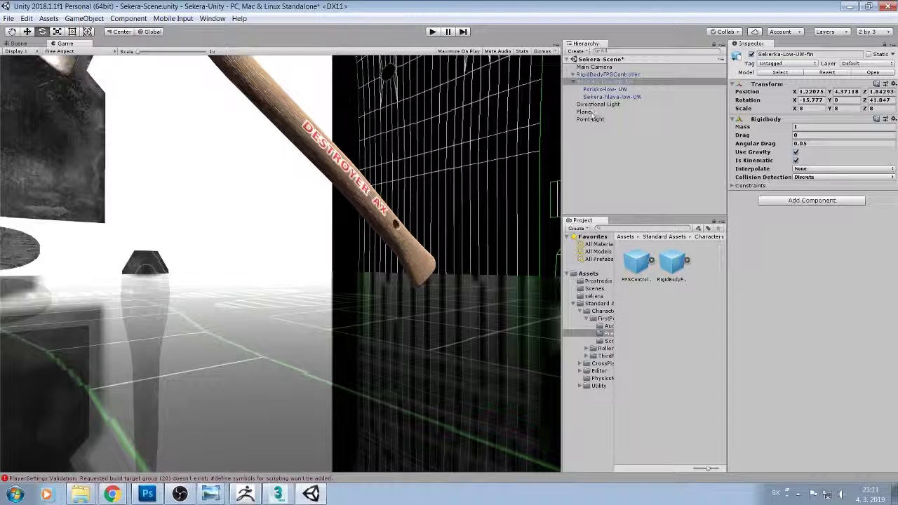
# - Tilt the RigidBodyFPSController slightly and move it along Z to 10.07, then check the Game view
pyautogui.click(595, 75)
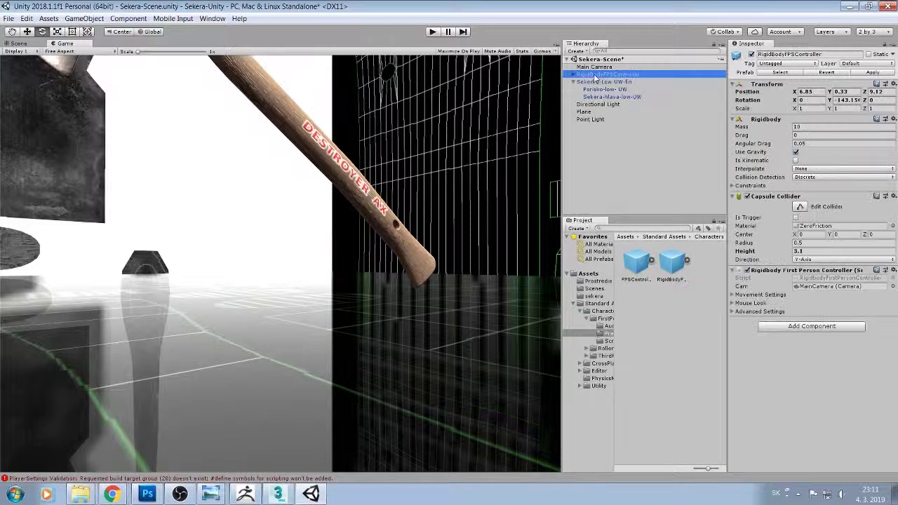
pyautogui.click(17, 43)
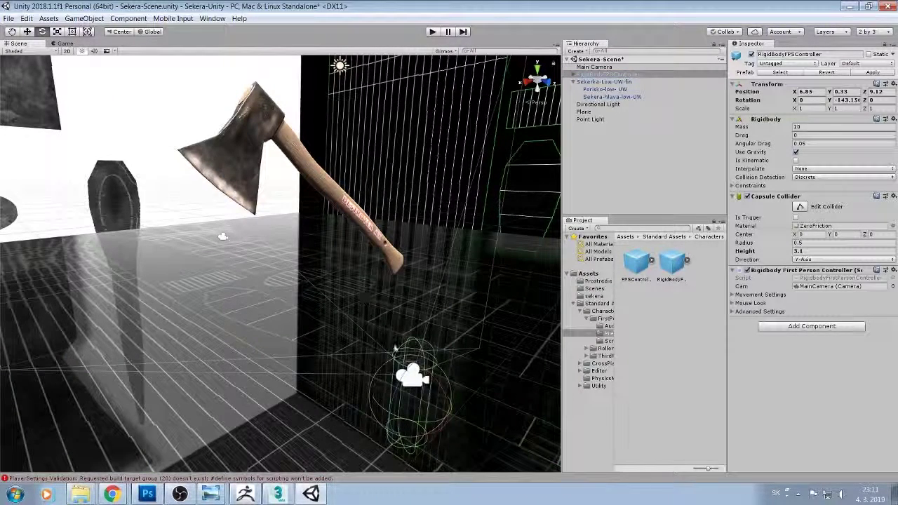
pyautogui.moveTo(430, 378); pyautogui.dragTo(449, 405)
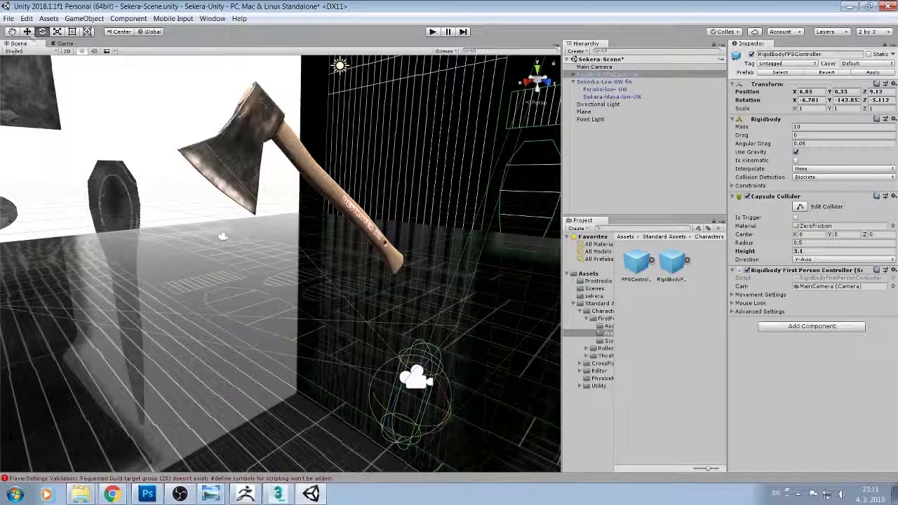
pyautogui.press('w')
pyautogui.moveTo(447, 416); pyautogui.dragTo(489, 435)
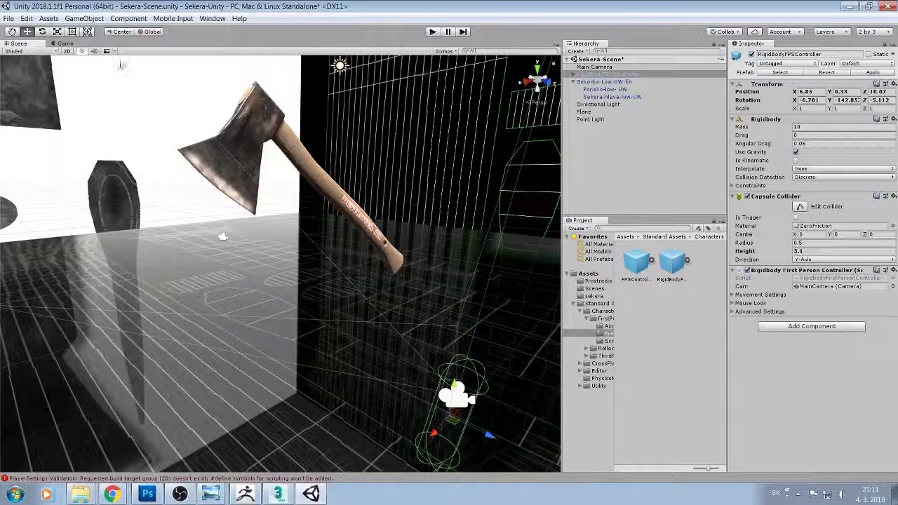
pyautogui.click(64, 43)
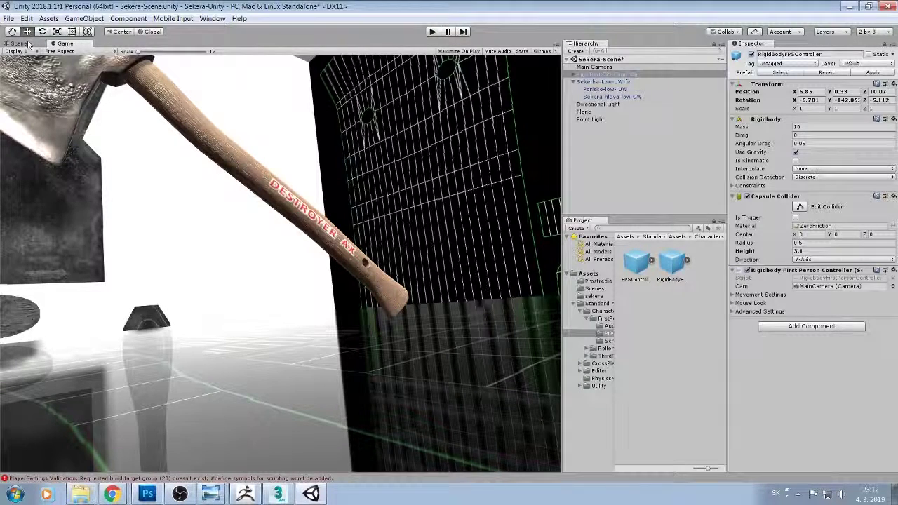
# - Nudge the controller along X and tilt it to about -13.659, -141.896, -10.491 to frame the axe
pyautogui.click(18, 44)
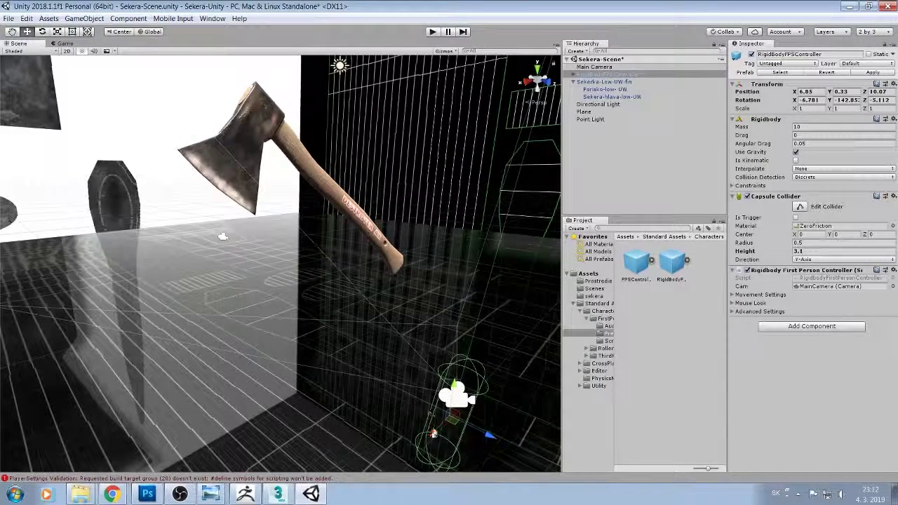
pyautogui.moveTo(429, 421)
pyautogui.mouseDown()
pyautogui.moveTo(425, 440)
pyautogui.moveTo(439, 428)
pyautogui.mouseUp()
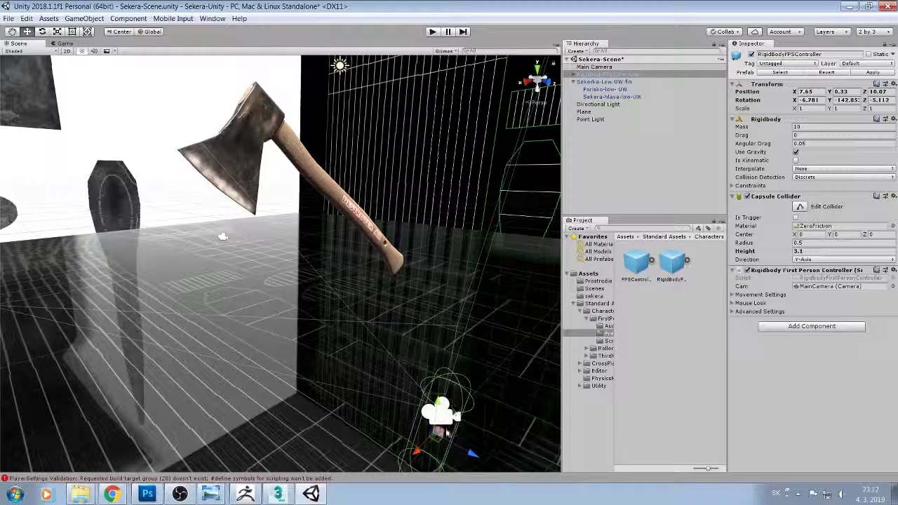
pyautogui.click(42, 32)
pyautogui.moveTo(470, 432); pyautogui.dragTo(456, 448)
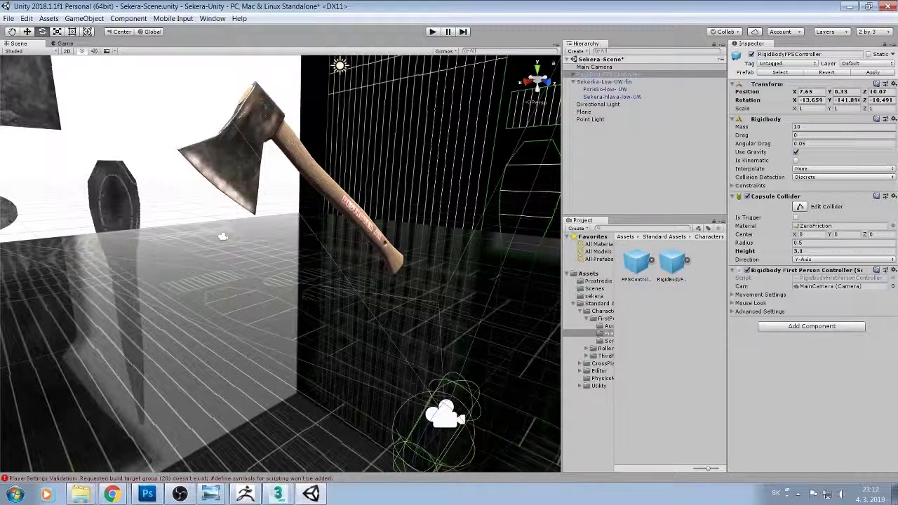
pyautogui.click(63, 44)
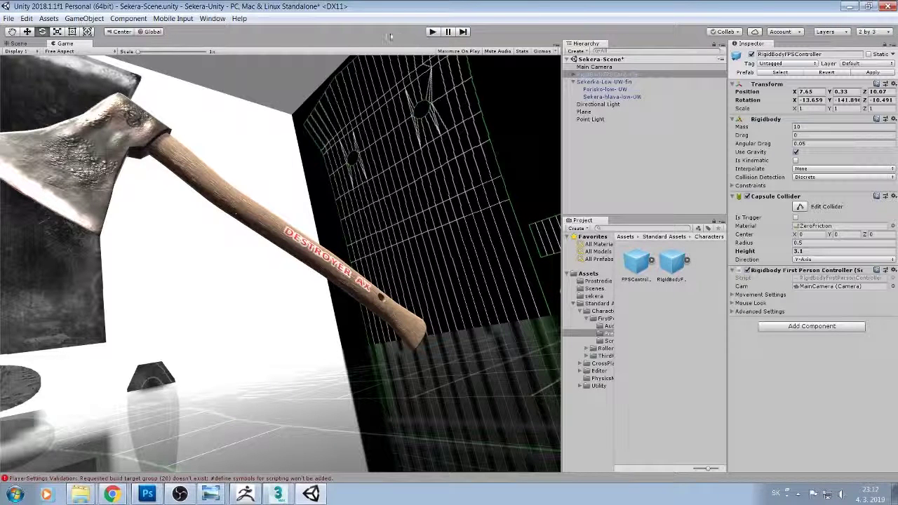
# - Enter Play mode and strafe the player left past the DESTROYER AX, red and white walls
pyautogui.click(431, 32)
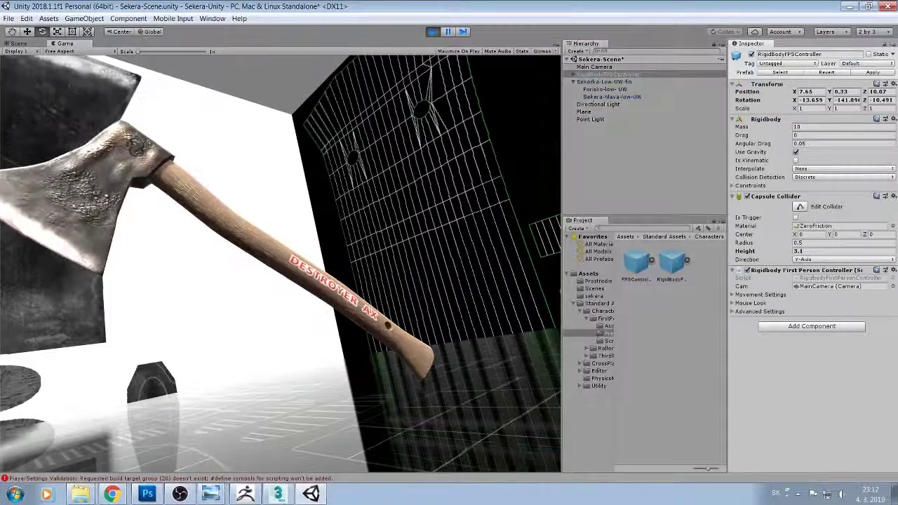
pyautogui.press('w')
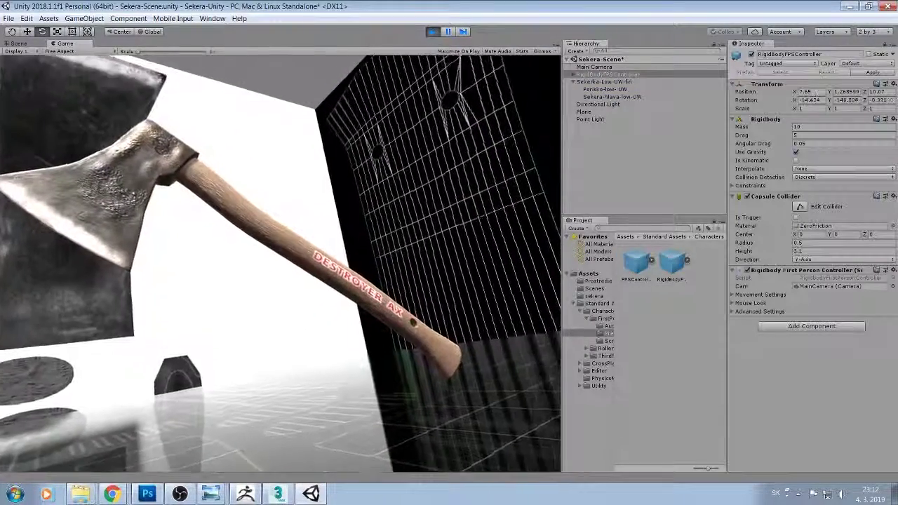
pyautogui.press('w')
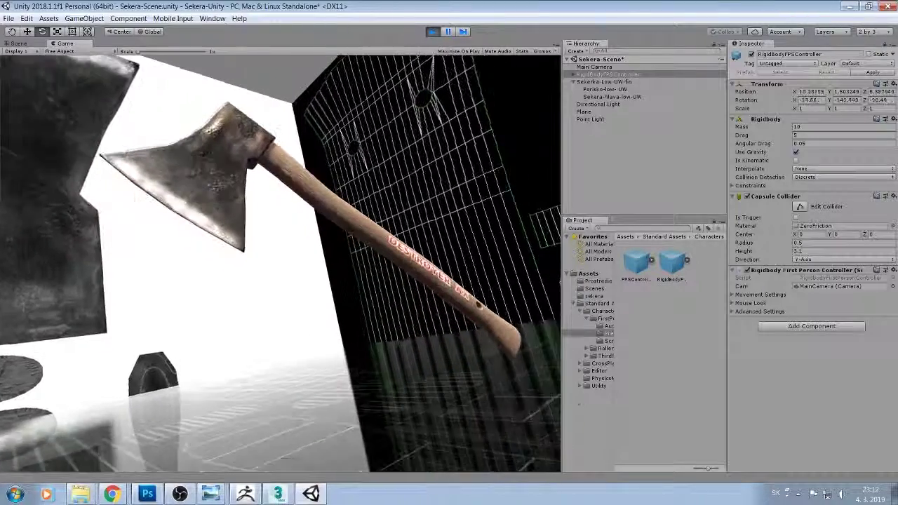
pyautogui.press('a')
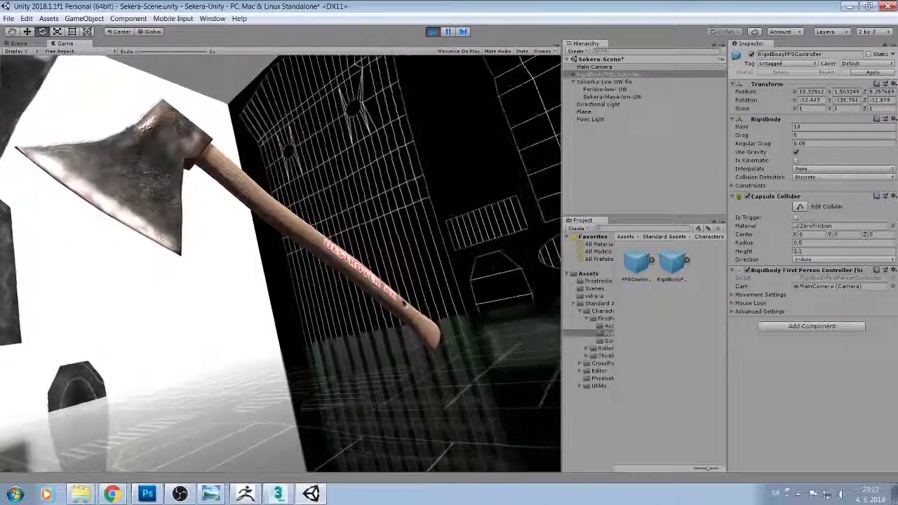
pyautogui.press('a')
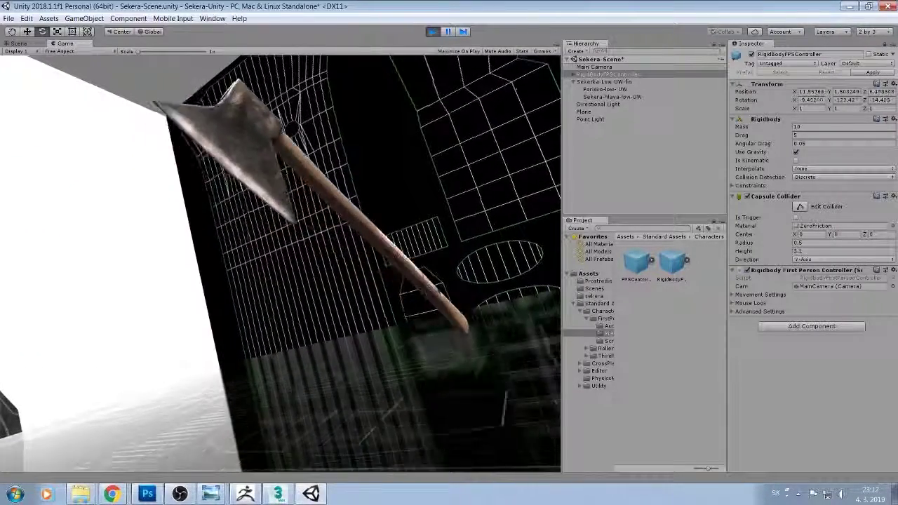
pyautogui.press('a')
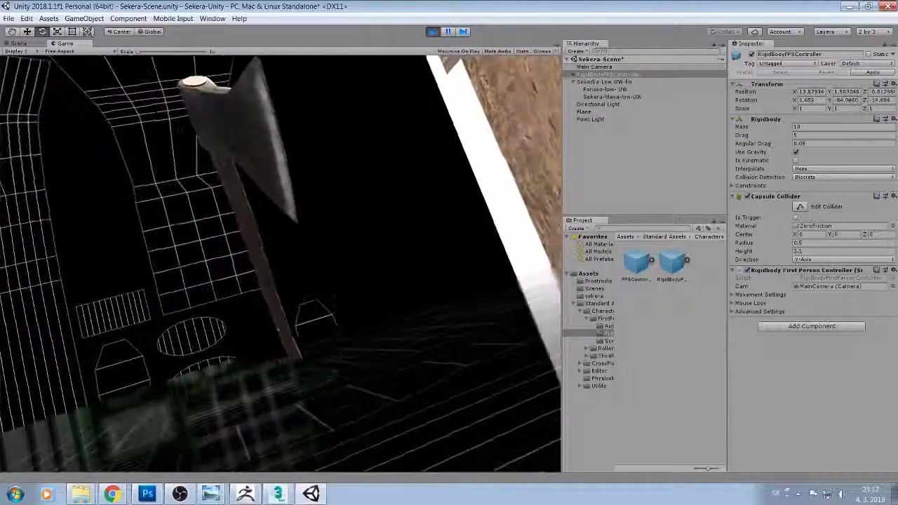
pyautogui.press('a')
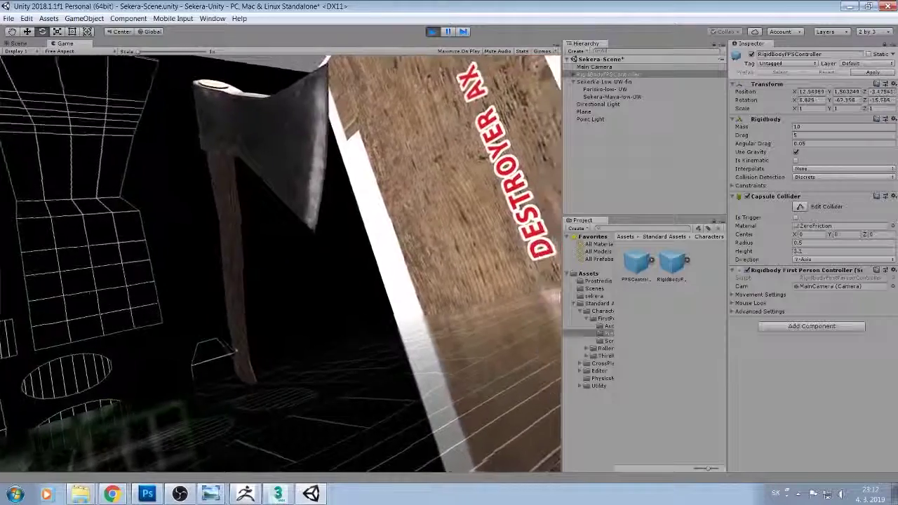
pyautogui.press('a')
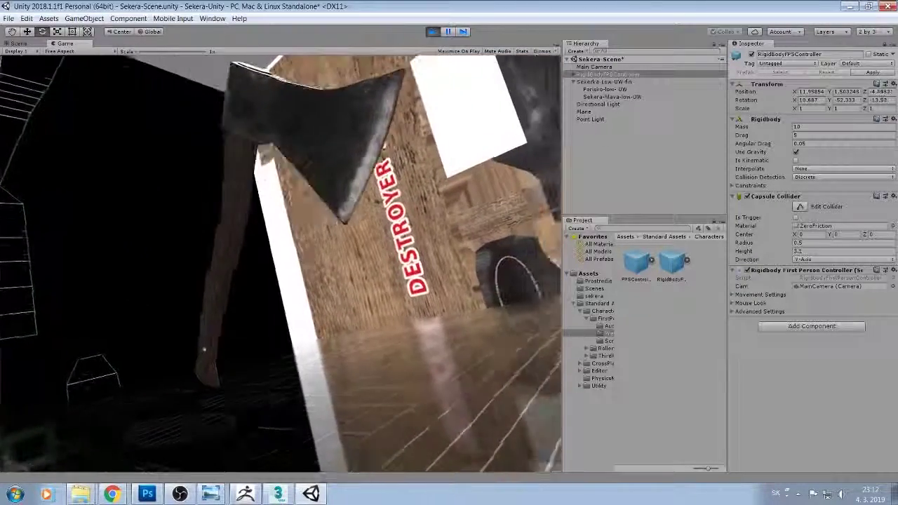
pyautogui.press('a')
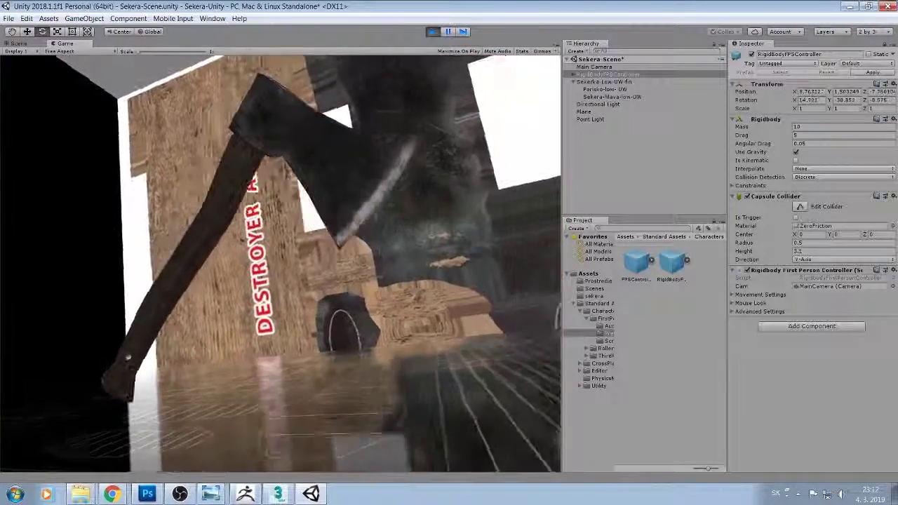
pyautogui.press('a')
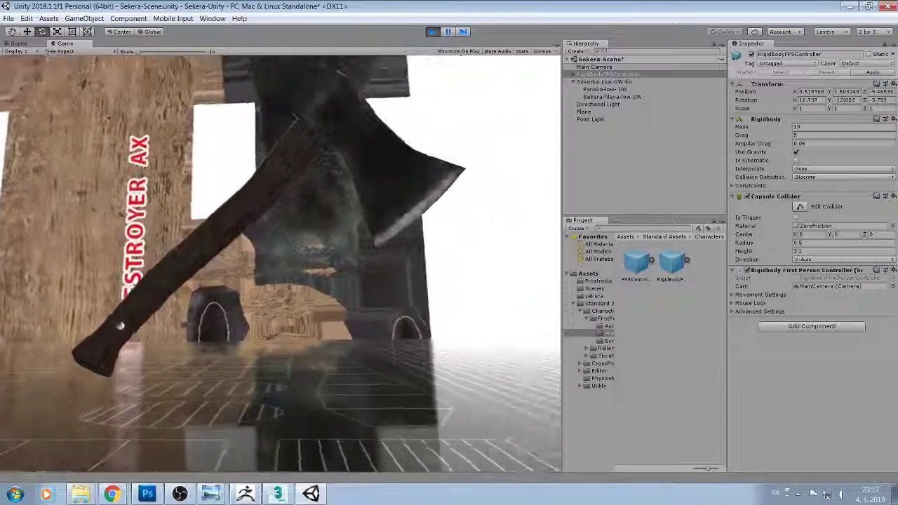
pyautogui.press('a')
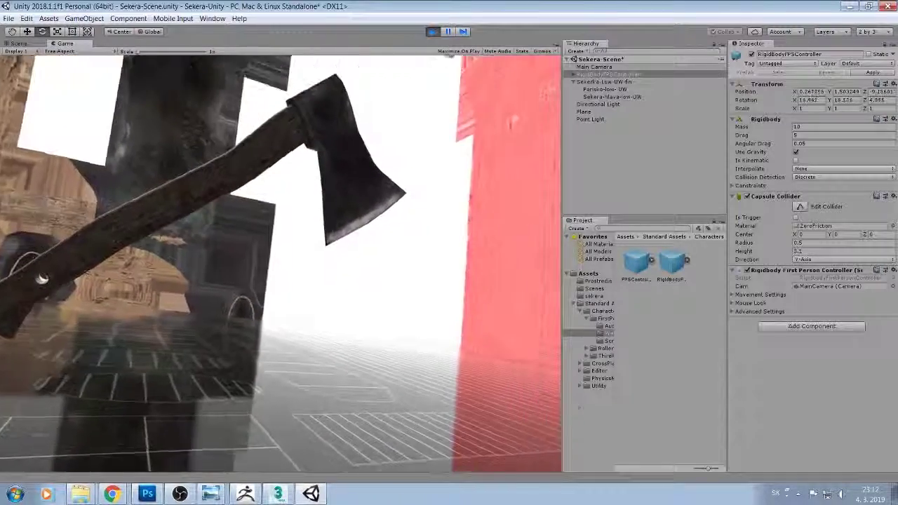
pyautogui.press('a')
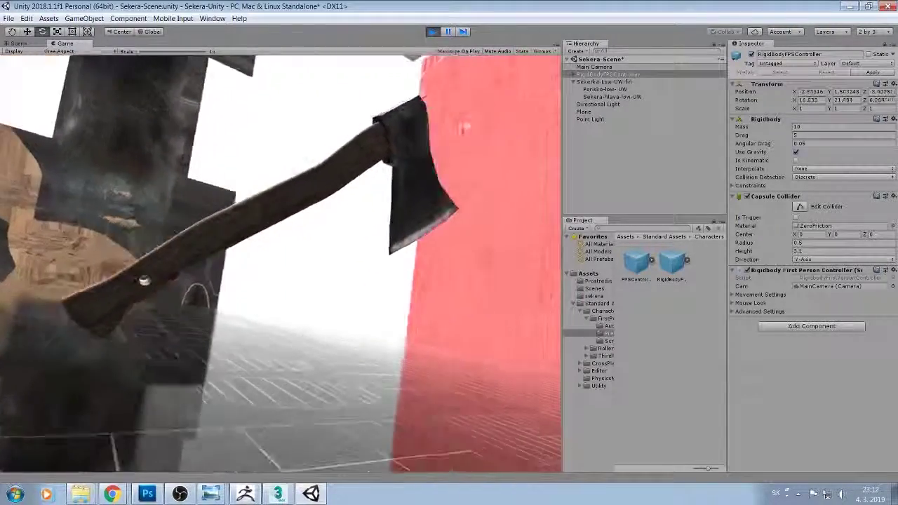
pyautogui.press('a')
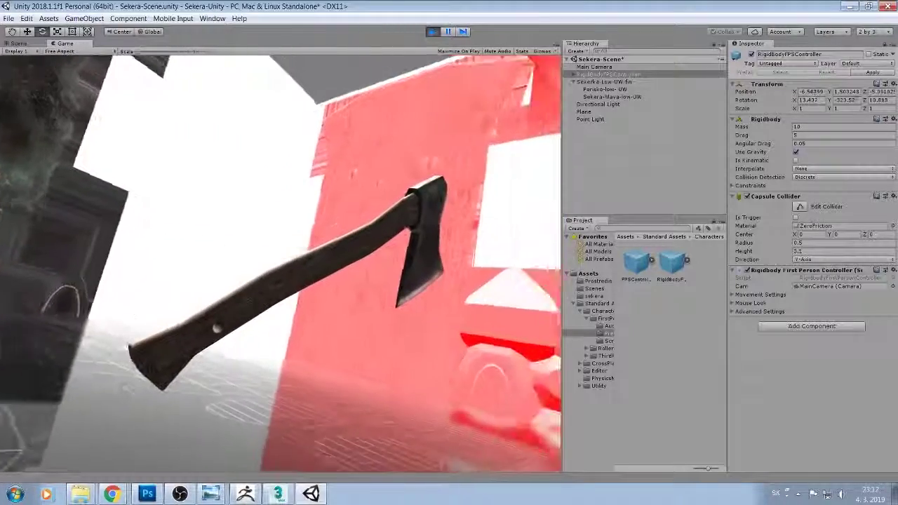
pyautogui.press('a')
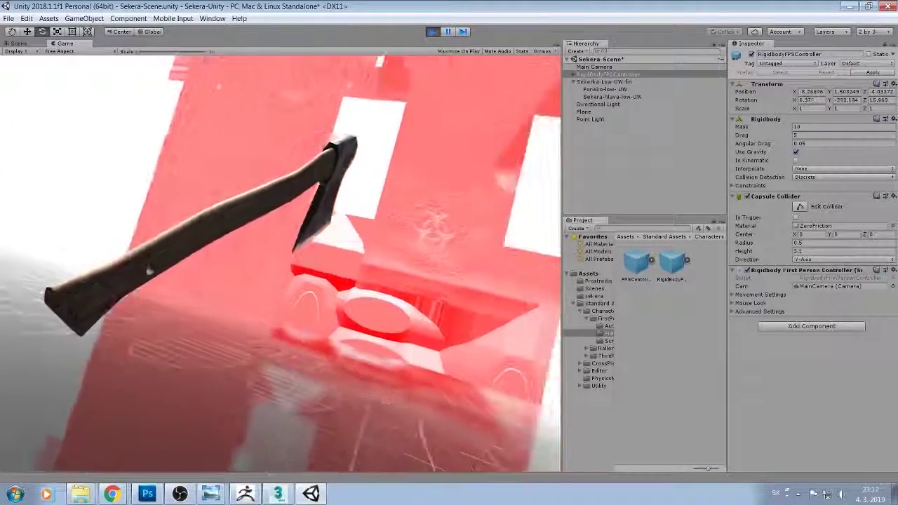
pyautogui.press('a')
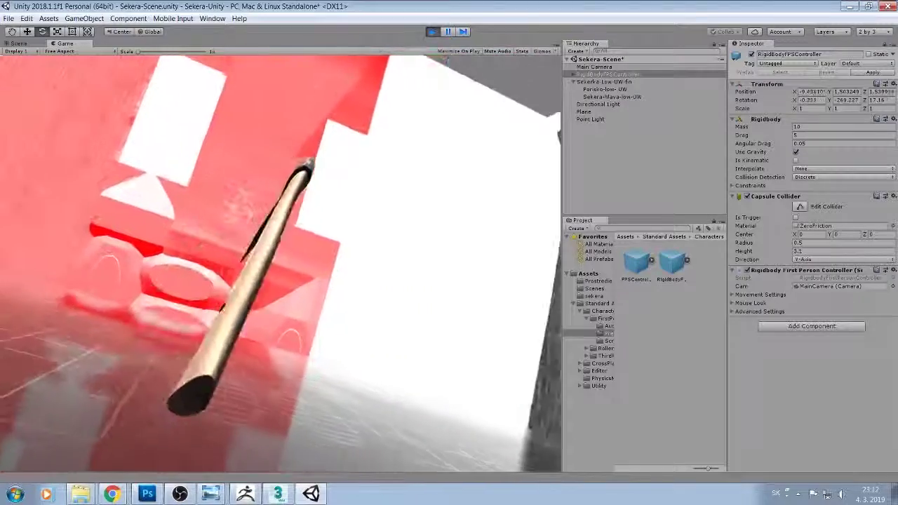
pyautogui.press('a')
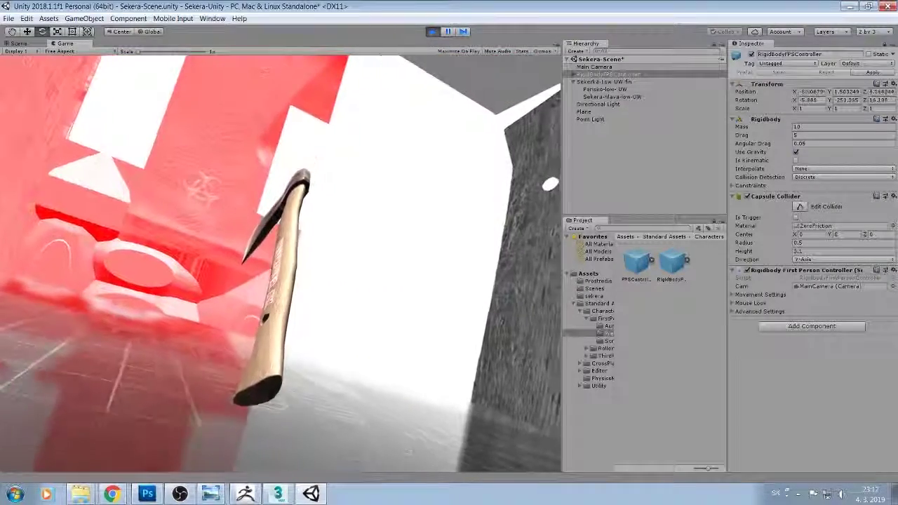
# - Walk the player up to and past the axe, then around the other textured pieces
pyautogui.press('w')
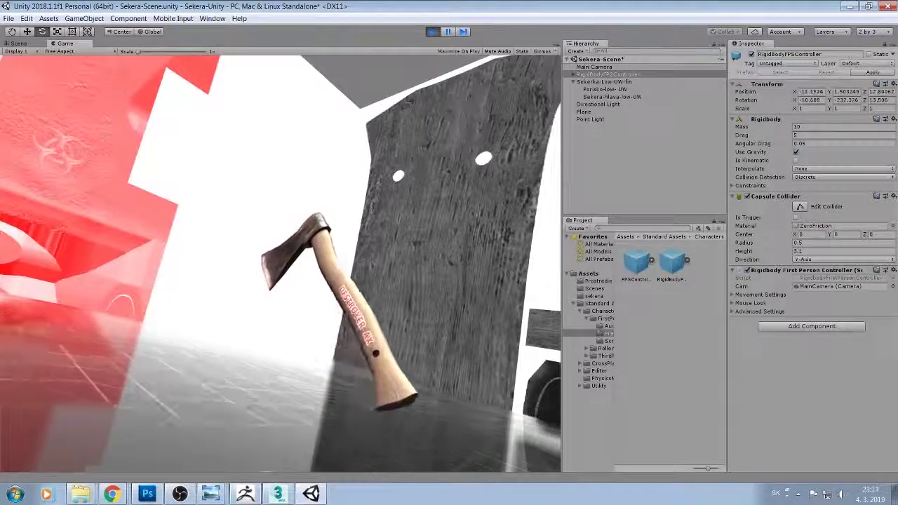
pyautogui.press('w')
pyautogui.press('w')
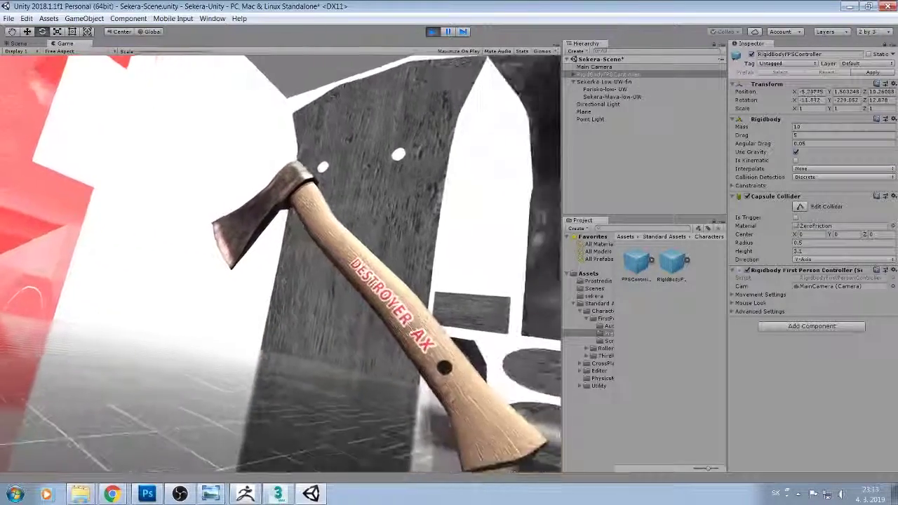
pyautogui.press('w')
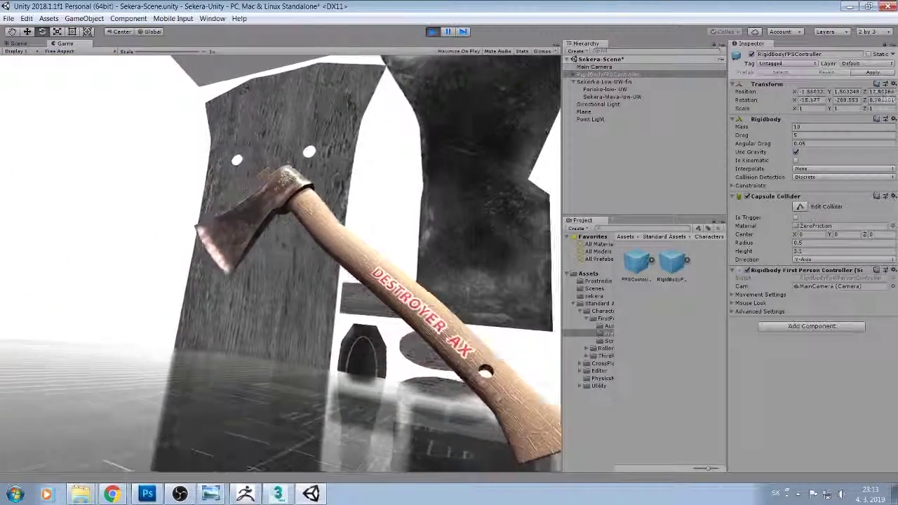
pyautogui.press('w')
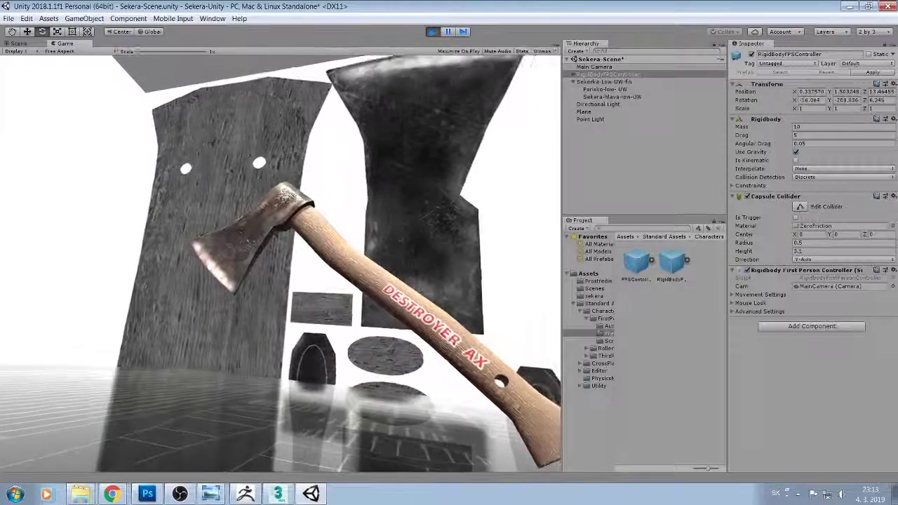
pyautogui.press('w')
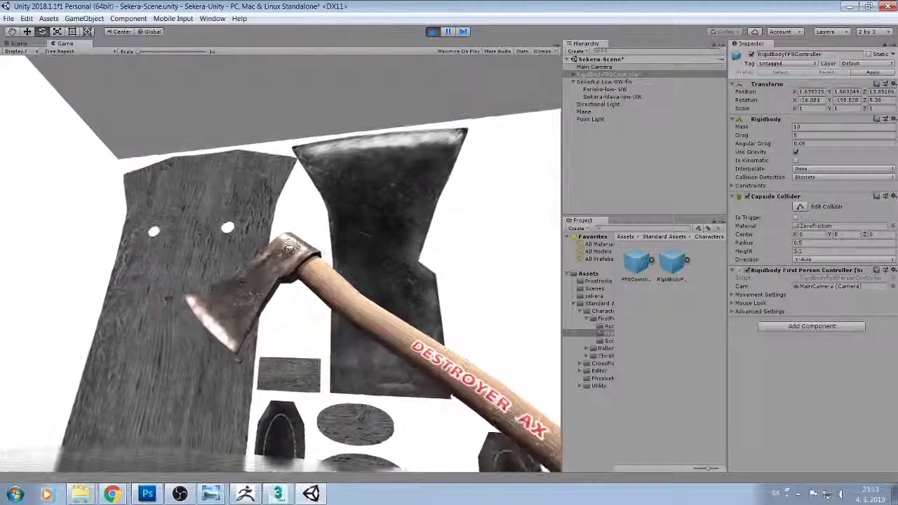
pyautogui.press('w')
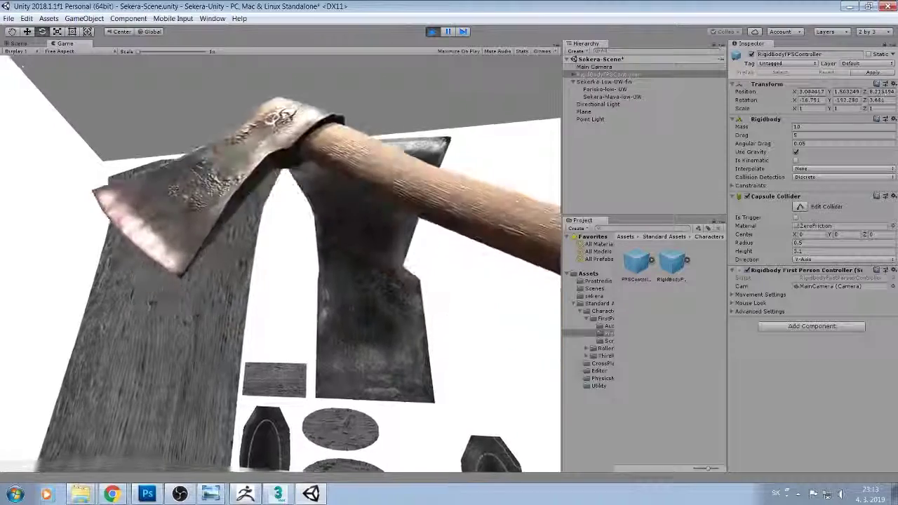
pyautogui.press('w')
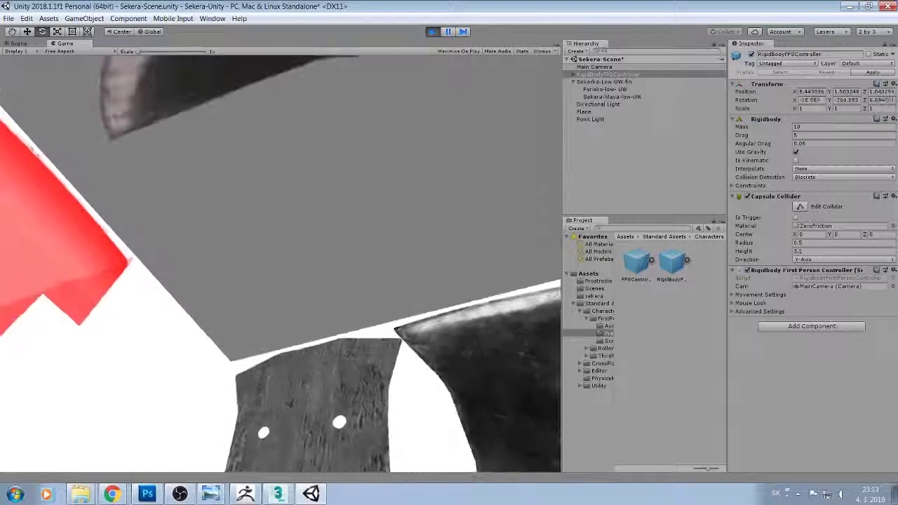
pyautogui.press('w')
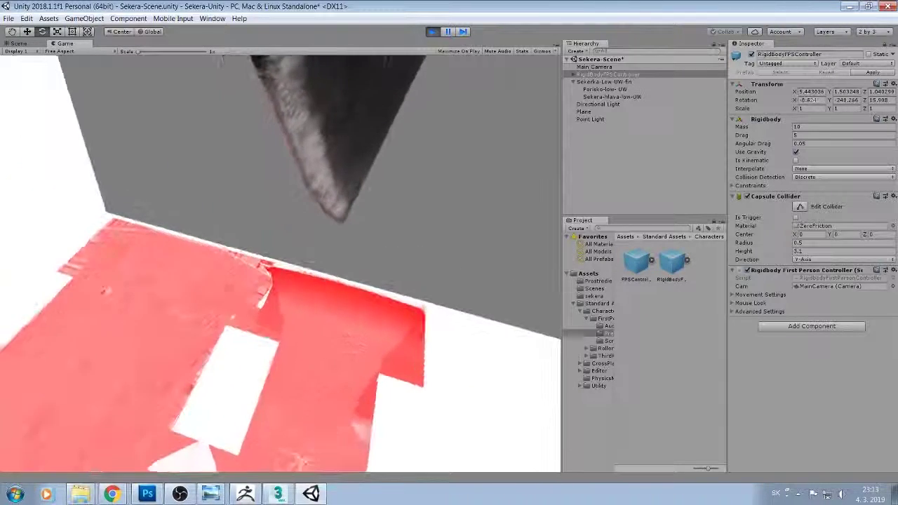
pyautogui.press('w')
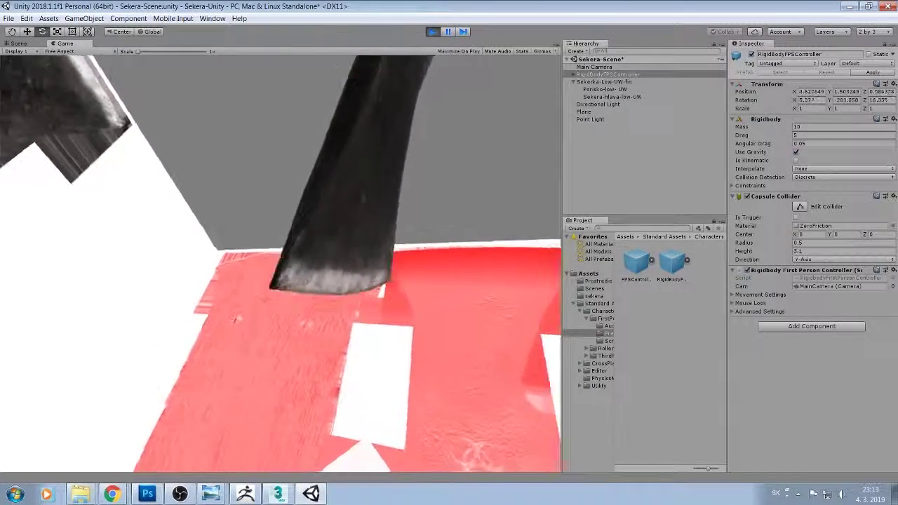
pyautogui.press('w')
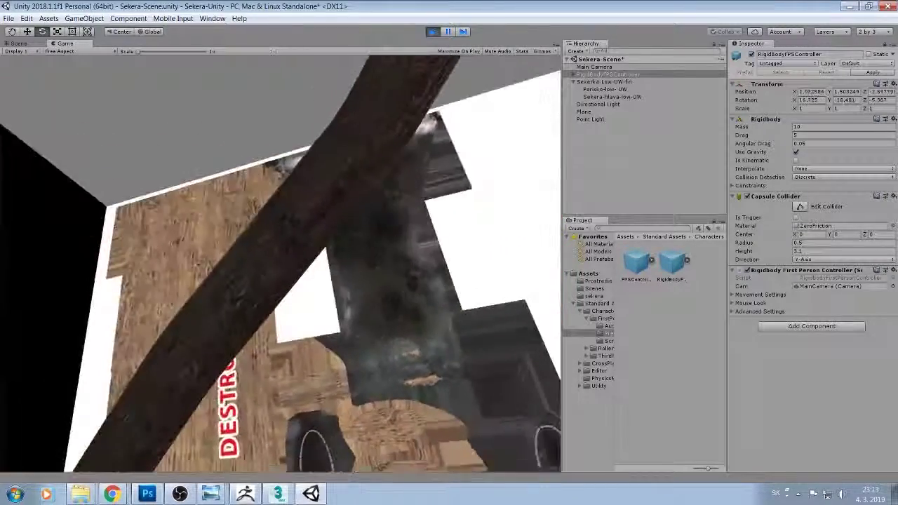
pyautogui.press('w')
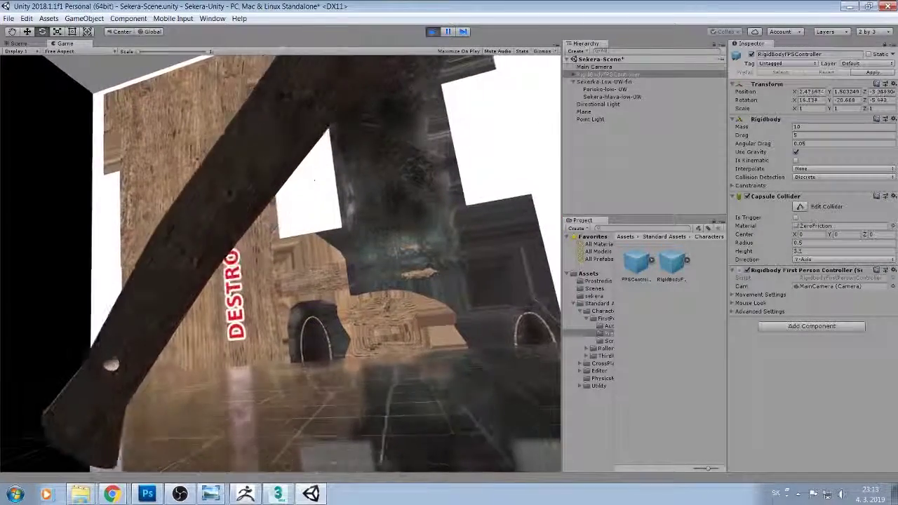
pyautogui.press('s')
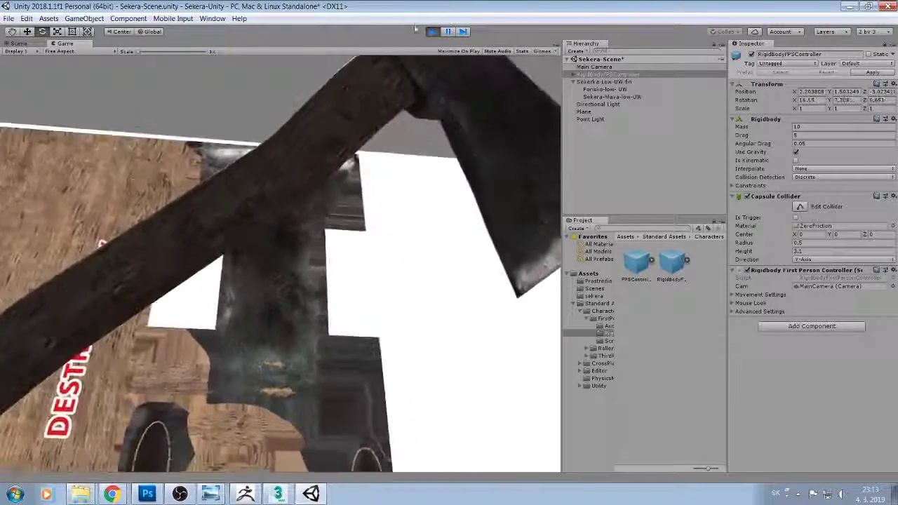
# - Stop Play mode, save the scene with File > Save Scenes, and return to the Scene view
pyautogui.click(432, 33)
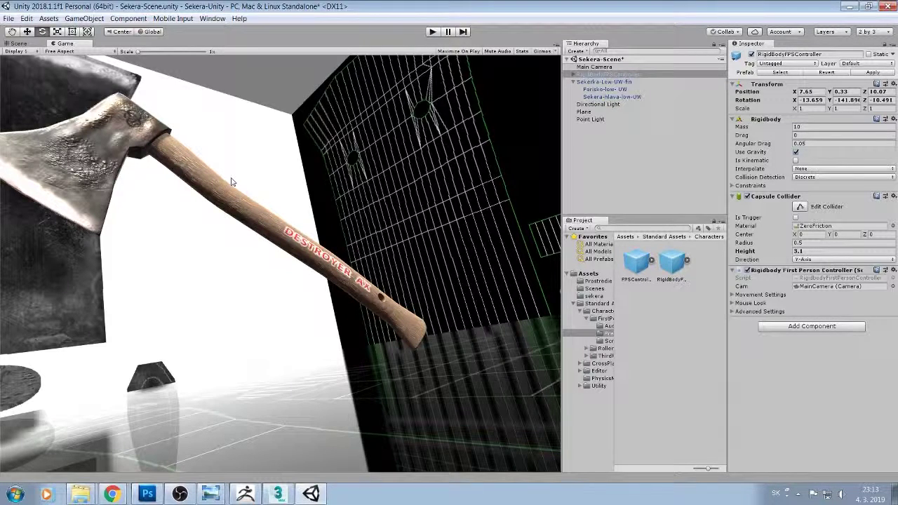
pyautogui.click(9, 18)
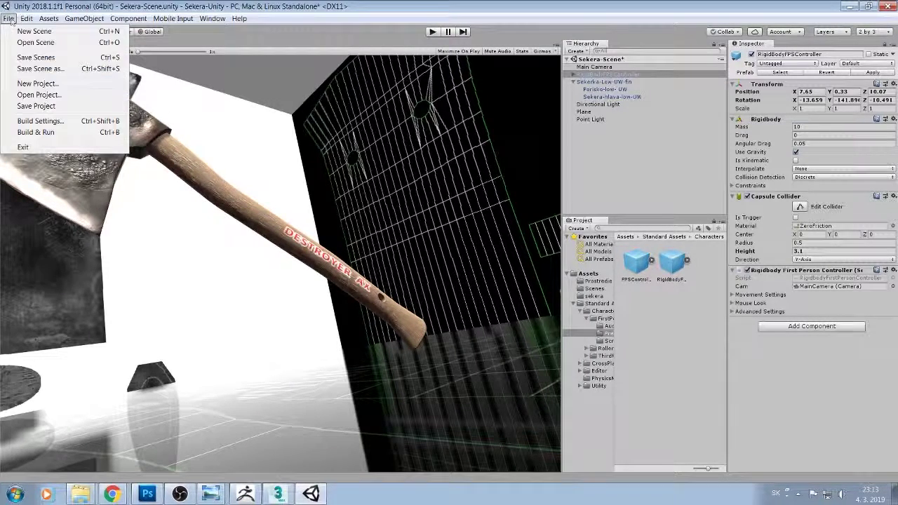
pyautogui.click(31, 60)
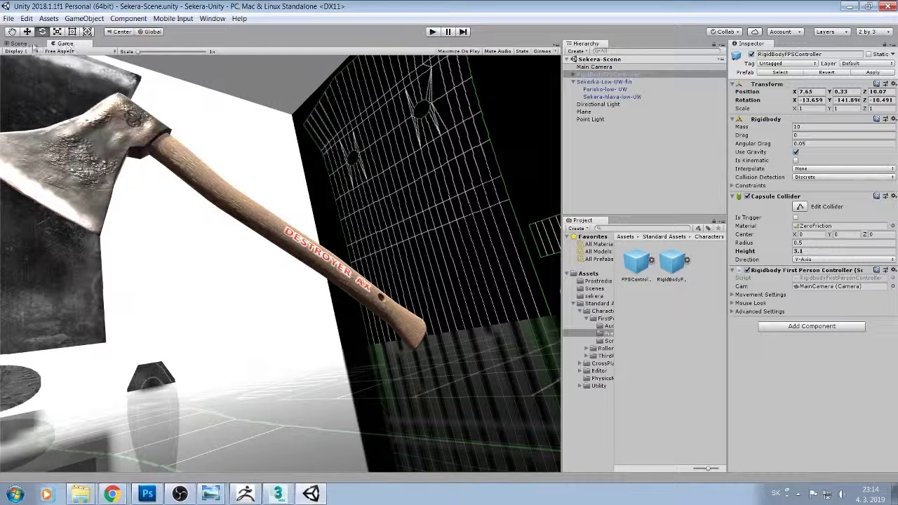
pyautogui.click(30, 44)
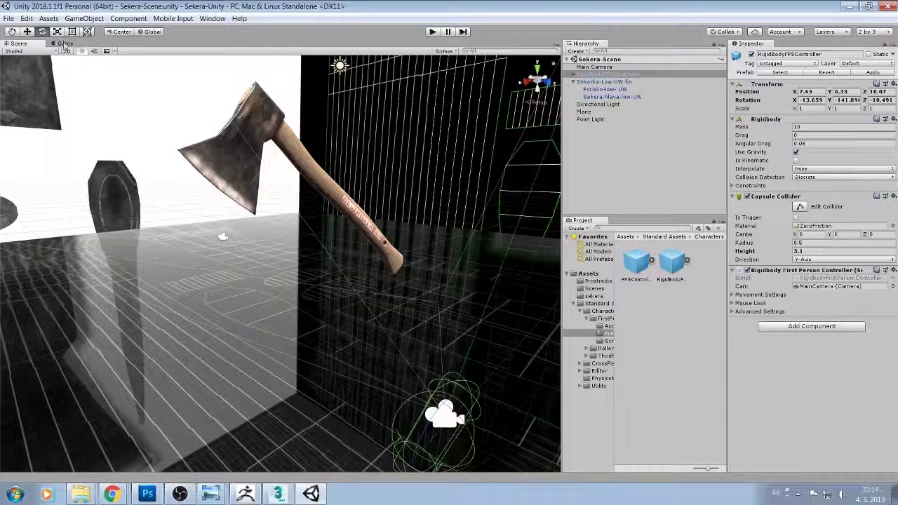
# - Rotate the RigidBodyFPSController in small steps, checking the Game view until the axe head and handle fit
pyautogui.click(64, 44)
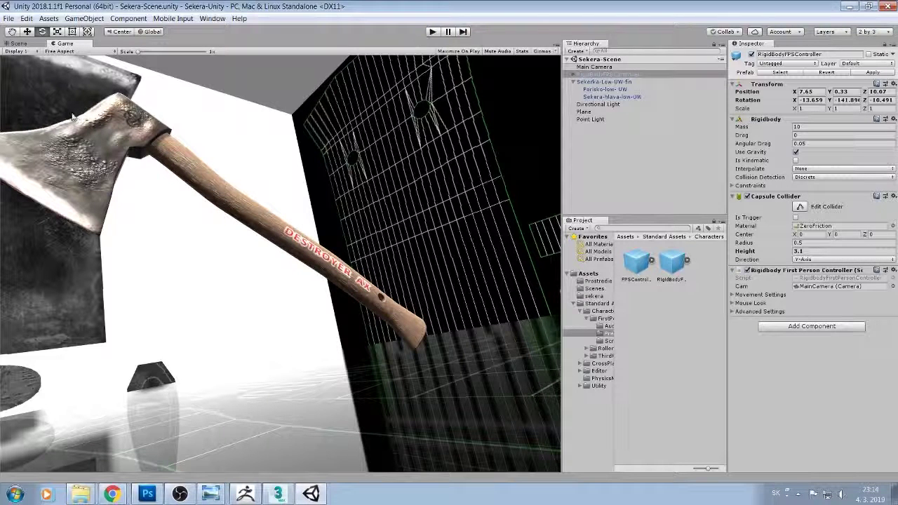
pyautogui.click(28, 46)
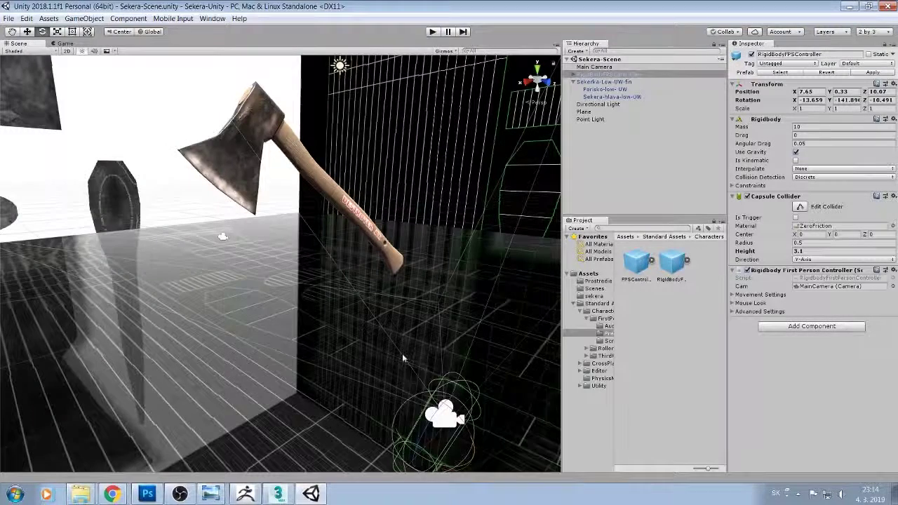
pyautogui.moveTo(469, 465); pyautogui.dragTo(478, 453)
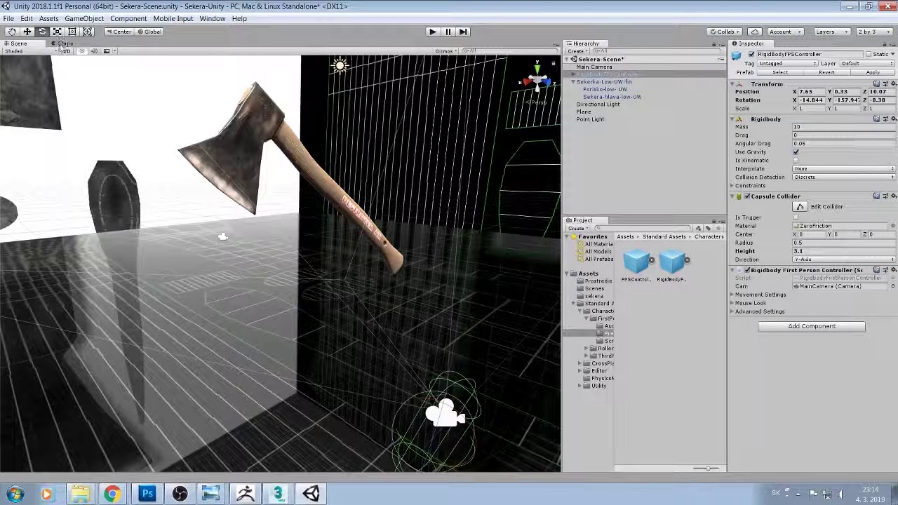
pyautogui.click(63, 43)
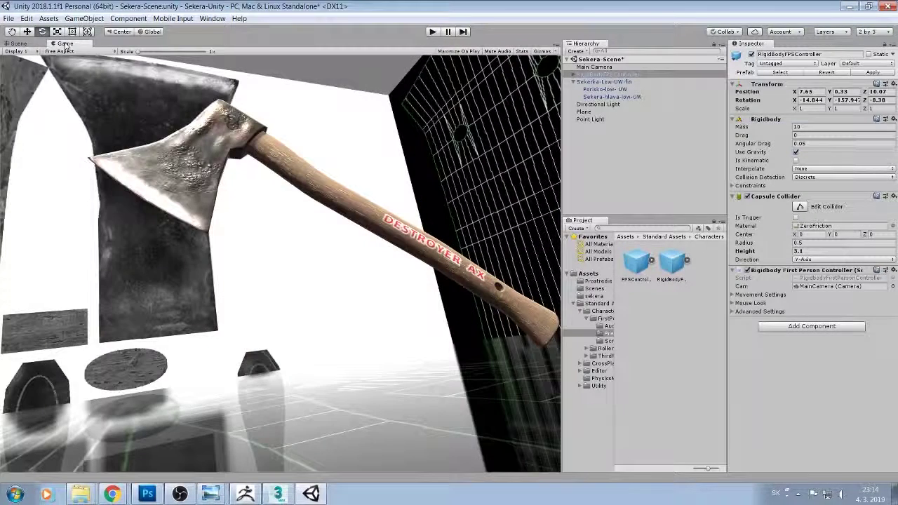
pyautogui.click(21, 44)
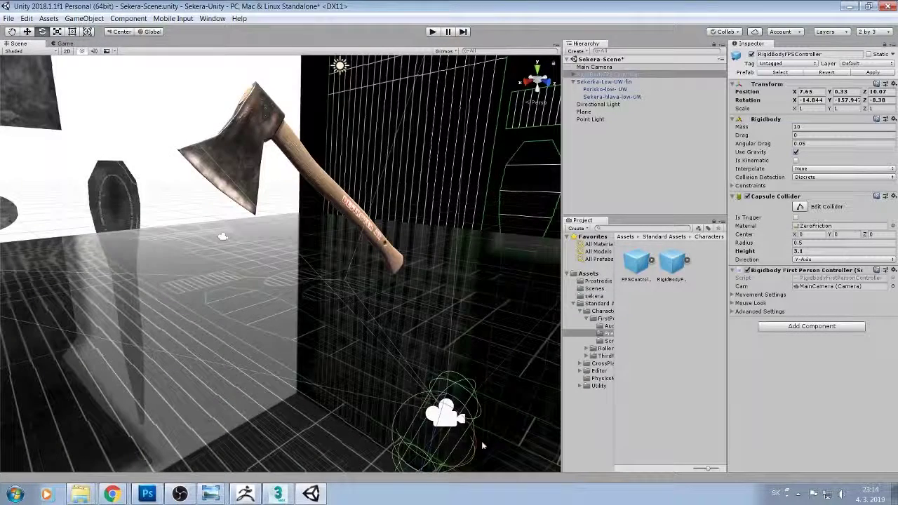
pyautogui.moveTo(481, 455); pyautogui.dragTo(464, 456)
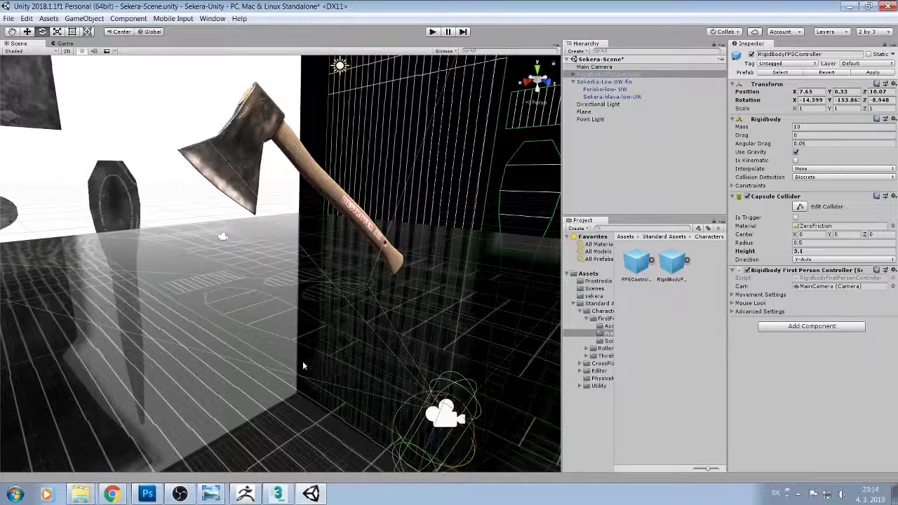
pyautogui.scroll(2, 302, 359)
pyautogui.scroll(2, 302, 359)
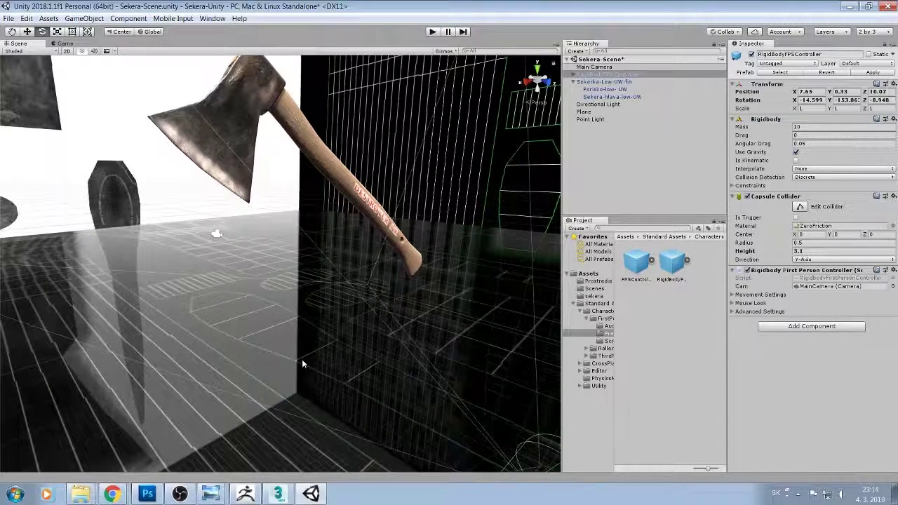
pyautogui.scroll(2, 302, 361)
pyautogui.scroll(2, 302, 361)
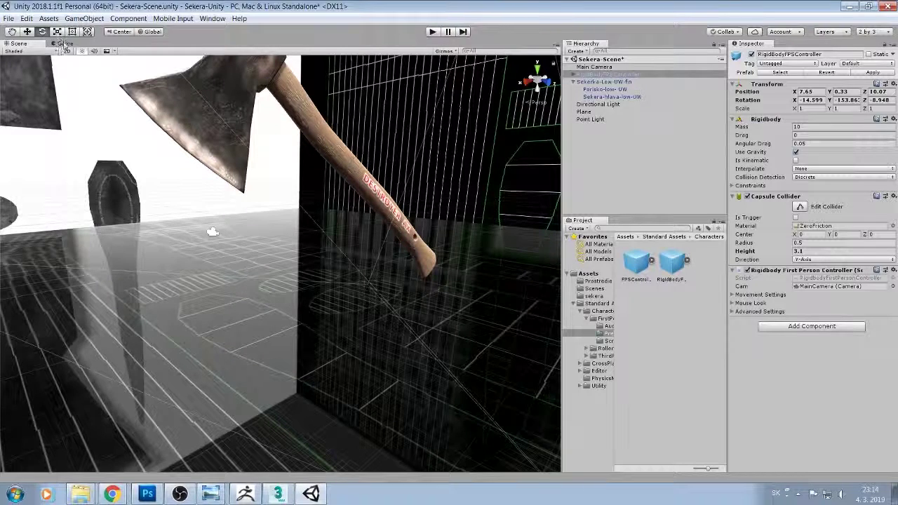
pyautogui.click(64, 44)
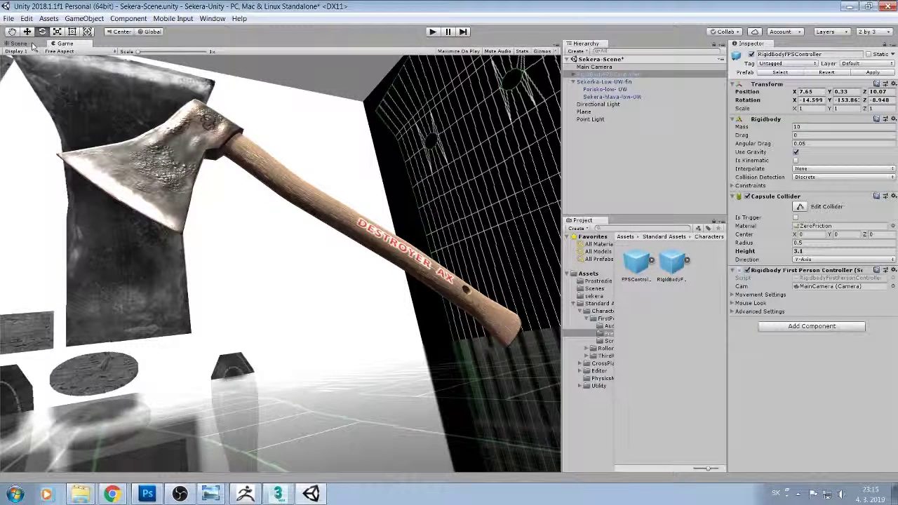
# - Orbit, pan and zoom the Scene view around the axe, then view the DESTROYER AX handle in the Game view
pyautogui.click(31, 45)
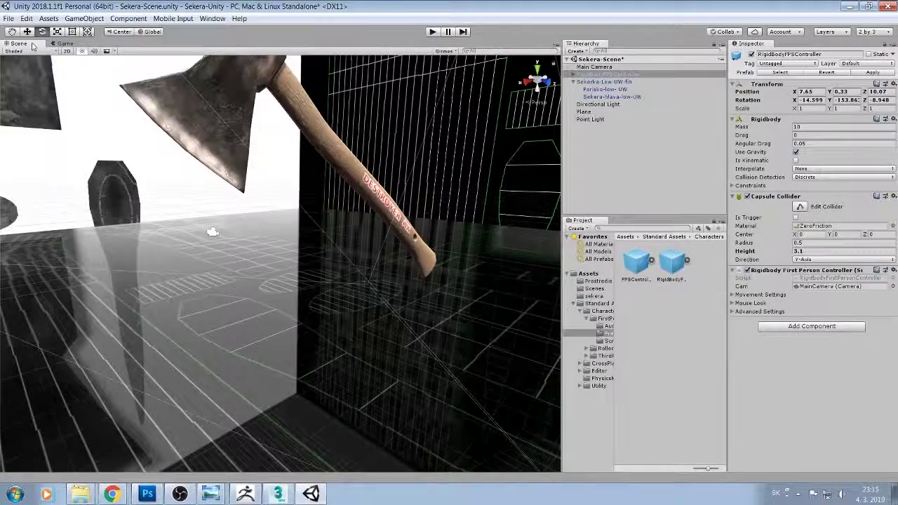
pyautogui.press('q')
pyautogui.moveTo(180, 202)
pyautogui.keyDown('alt'); pyautogui.mouseDown()
pyautogui.moveTo(173, 206)
pyautogui.moveTo(178, 154)
pyautogui.moveTo(169, 174)
pyautogui.moveTo(176, 114)
pyautogui.mouseUp(); pyautogui.keyUp('alt')
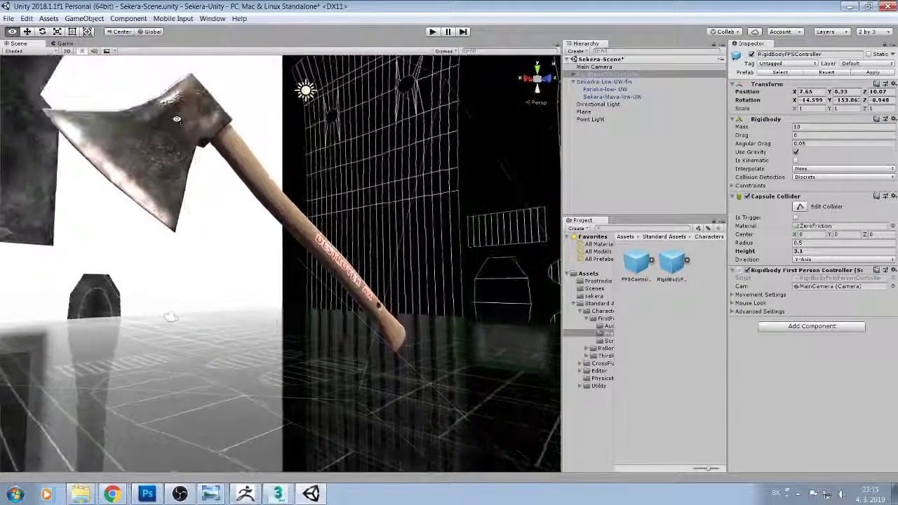
pyautogui.moveTo(178, 190); pyautogui.dragTo(195, 191, button='middle')
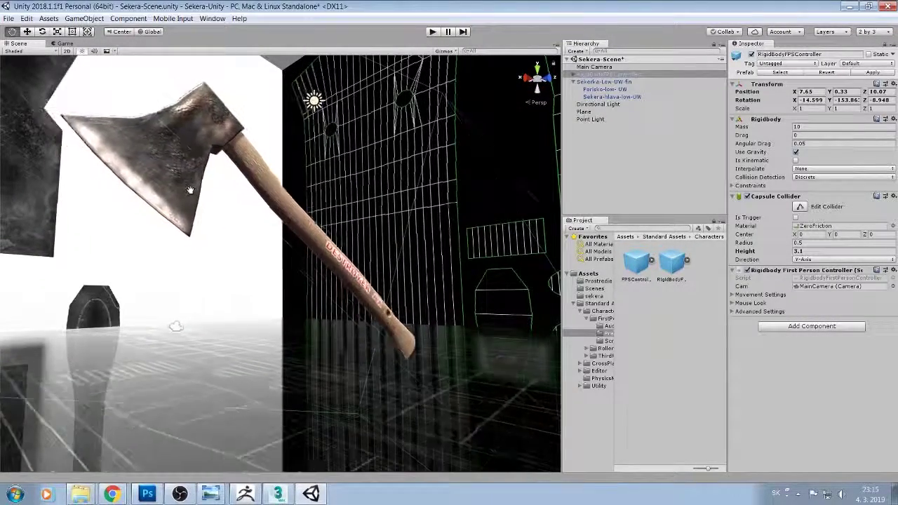
pyautogui.scroll(2, 194, 191)
pyautogui.scroll(1, 219, 203)
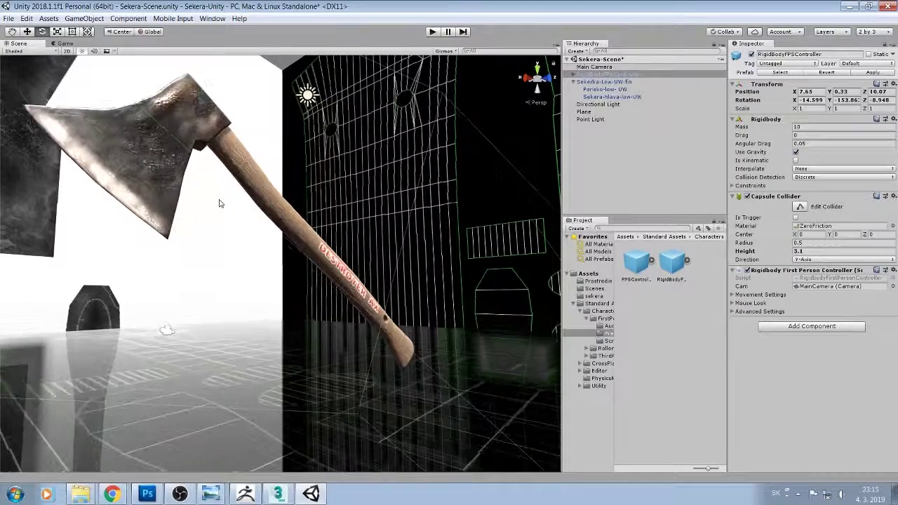
pyautogui.scroll(1, 219, 203)
pyautogui.scroll(-1, 219, 203)
pyautogui.scroll(-1, 218, 201)
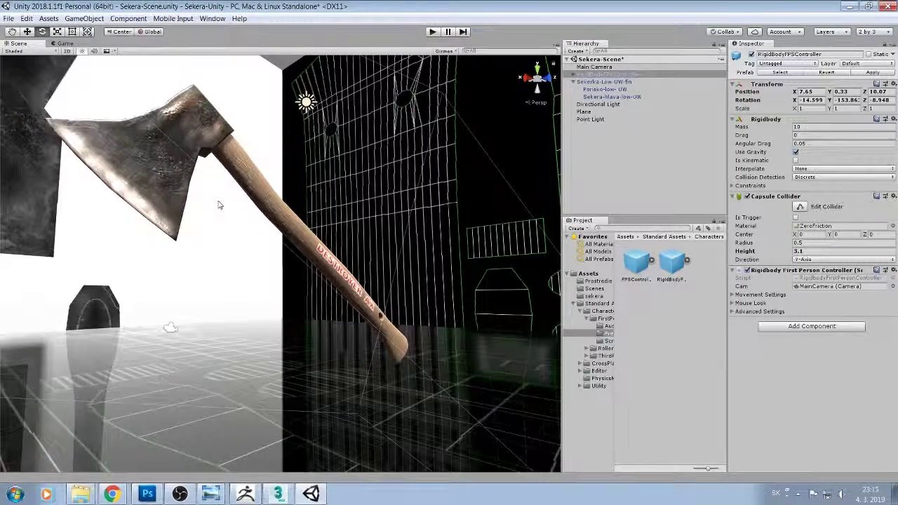
pyautogui.moveTo(218, 201)
pyautogui.keyDown('alt'); pyautogui.mouseDown()
pyautogui.moveTo(176, 201)
pyautogui.moveTo(168, 213)
pyautogui.moveTo(214, 201)
pyautogui.moveTo(192, 215)
pyautogui.moveTo(182, 207)
pyautogui.mouseUp(); pyautogui.keyUp('alt')
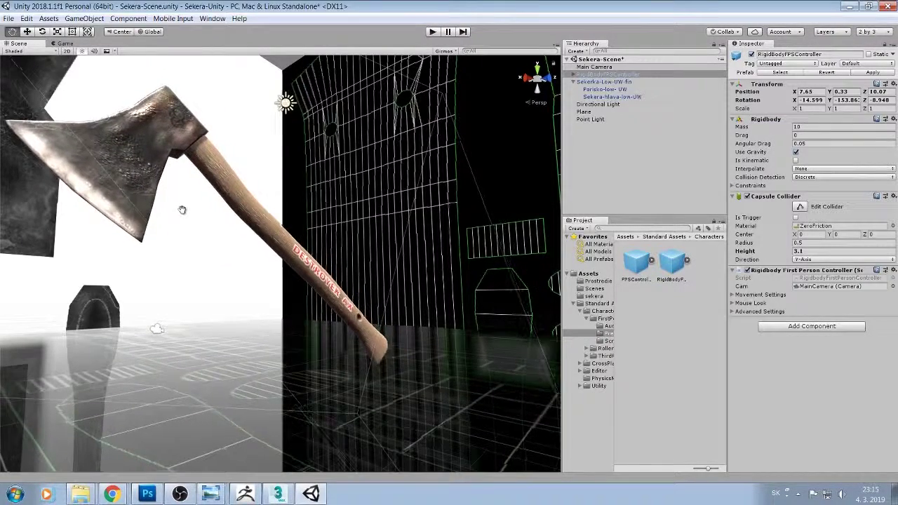
pyautogui.click(65, 43)
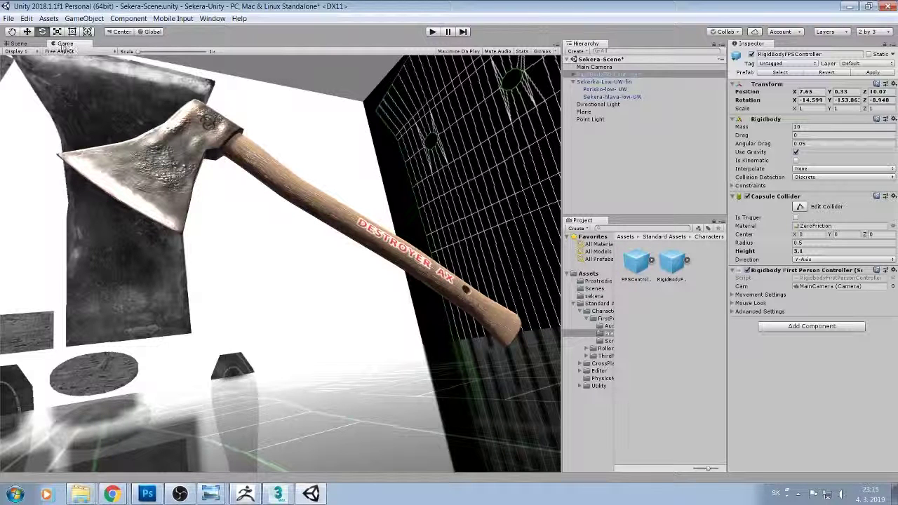
# - Widen the Project folder tree and open the sekera folder with the Porisko-Mat and Sekera Mat materials
pyautogui.click(33, 46)
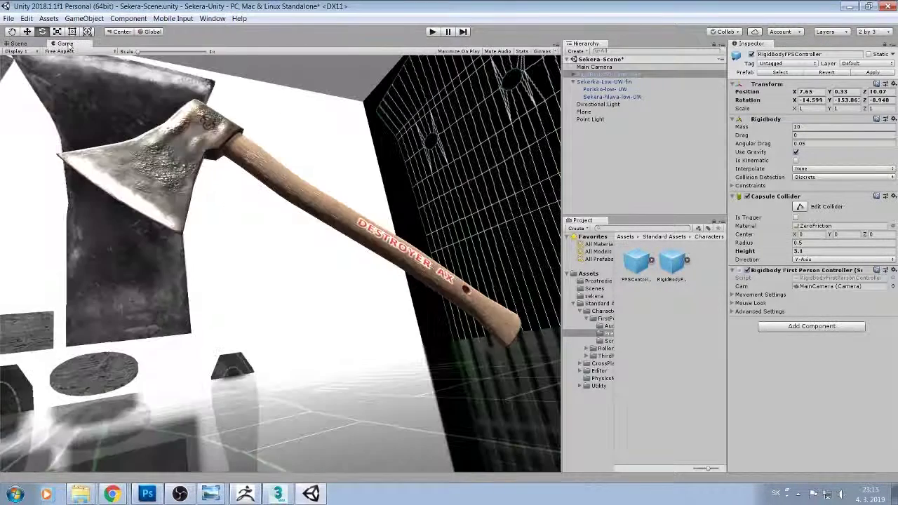
pyautogui.click(68, 45)
pyautogui.moveTo(615, 270); pyautogui.dragTo(632, 273)
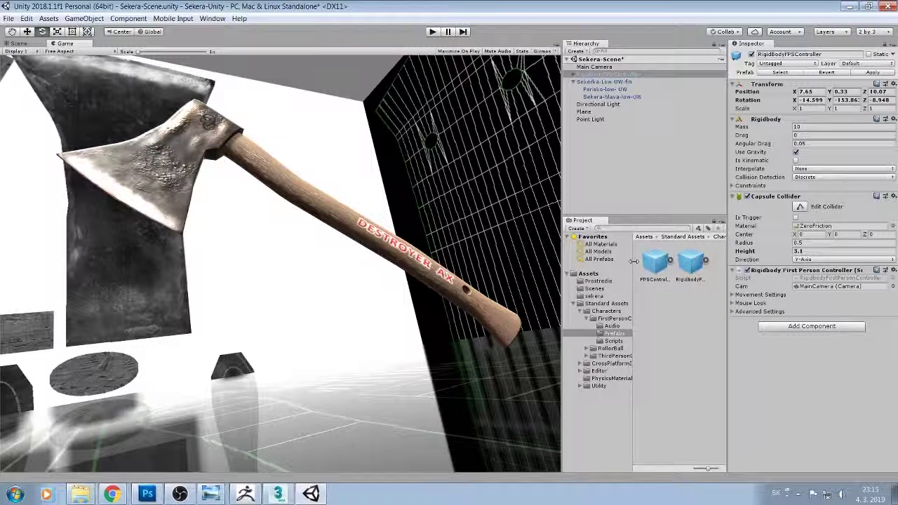
pyautogui.click(594, 296)
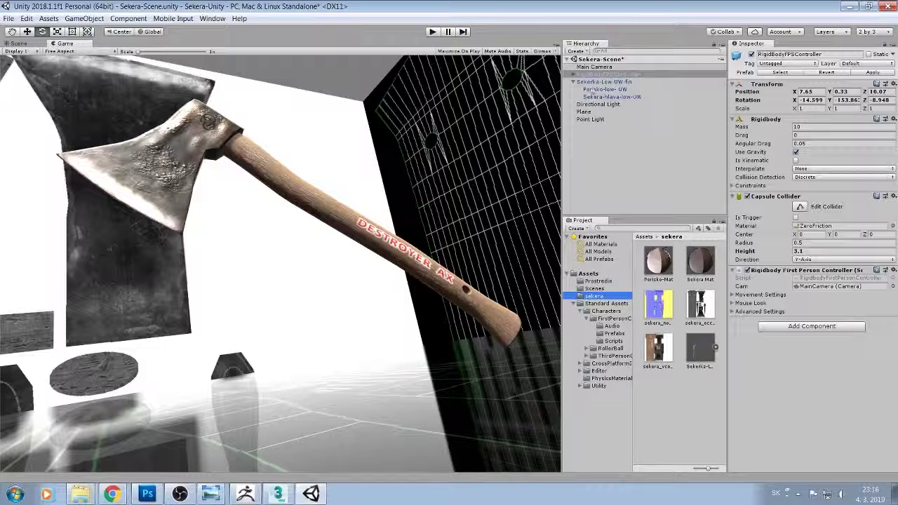
# - Select Sekerka-Low-UW-fin and inspect the Sekera Mat material, briefly visit Photoshop, then return to the Scene view
pyautogui.click(595, 83)
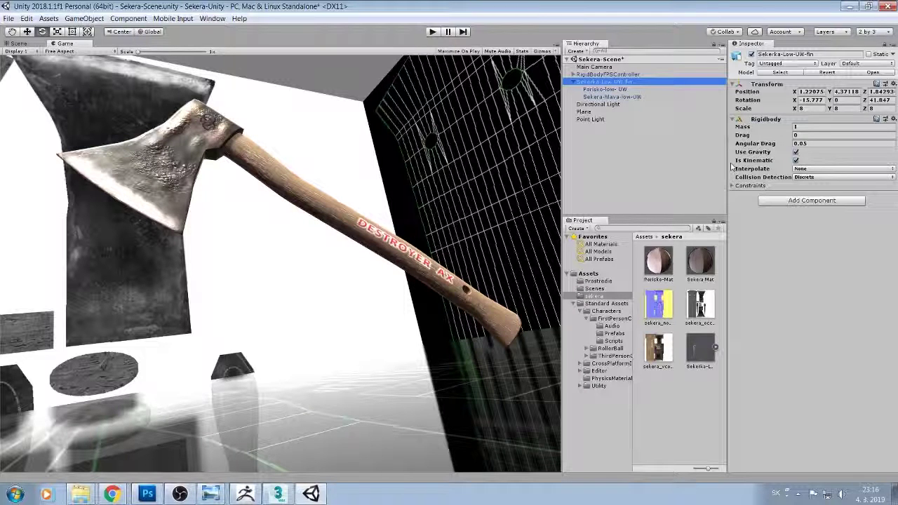
pyautogui.click(699, 263)
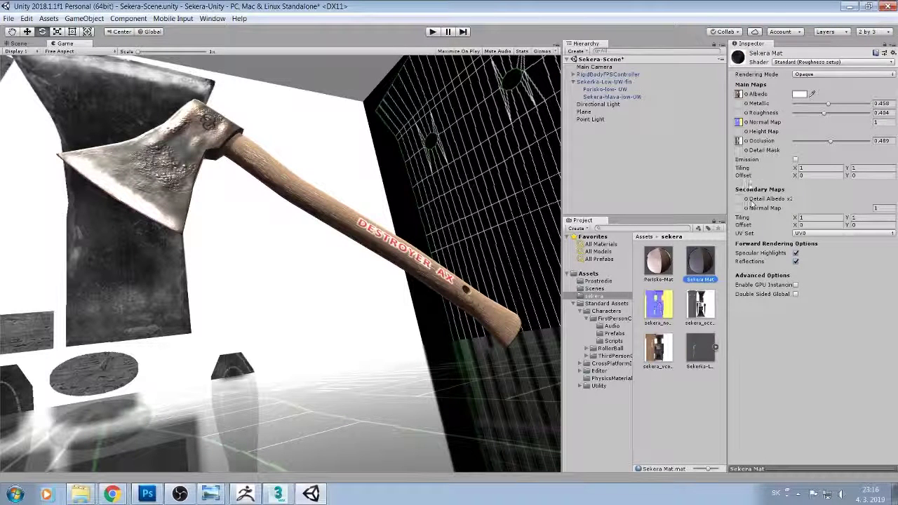
pyautogui.click(716, 279)
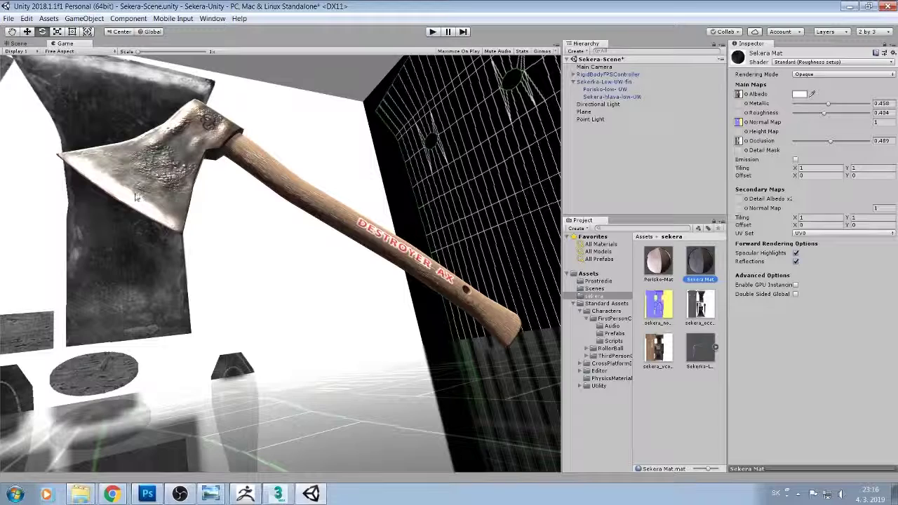
pyautogui.click(139, 489)
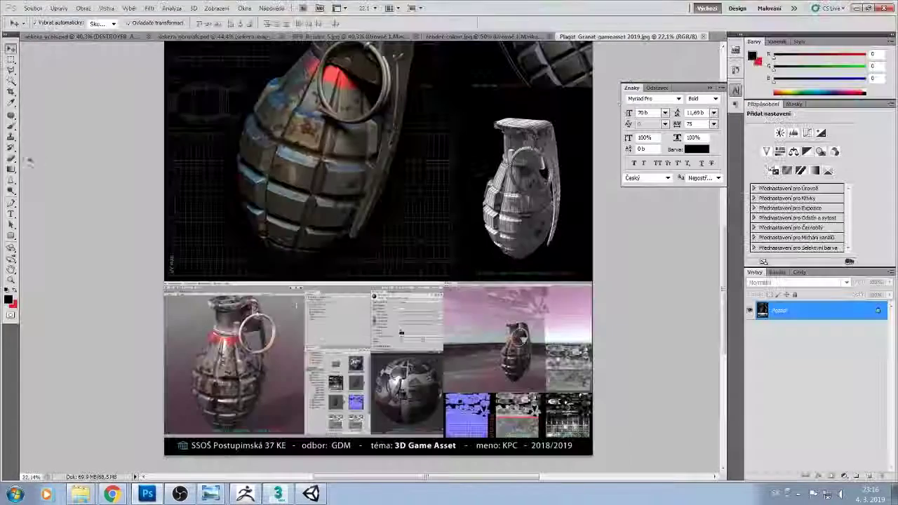
pyautogui.click(311, 494)
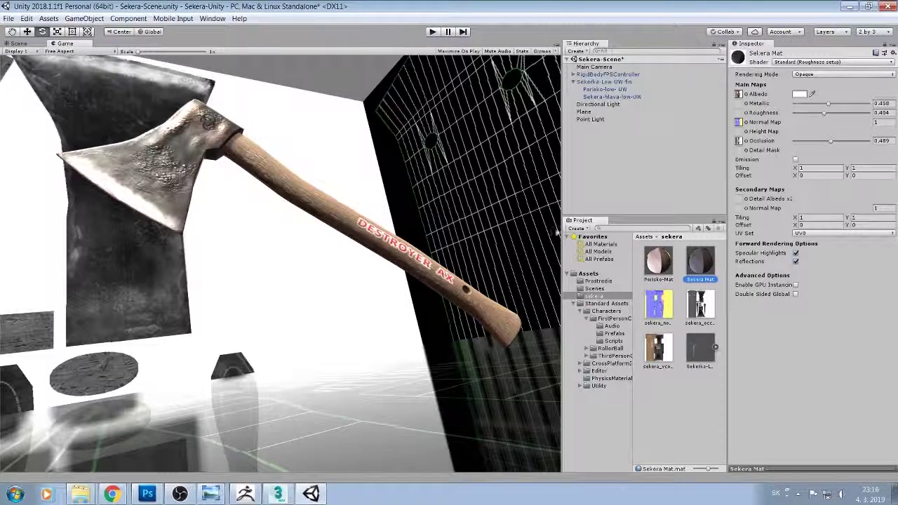
pyautogui.click(27, 43)
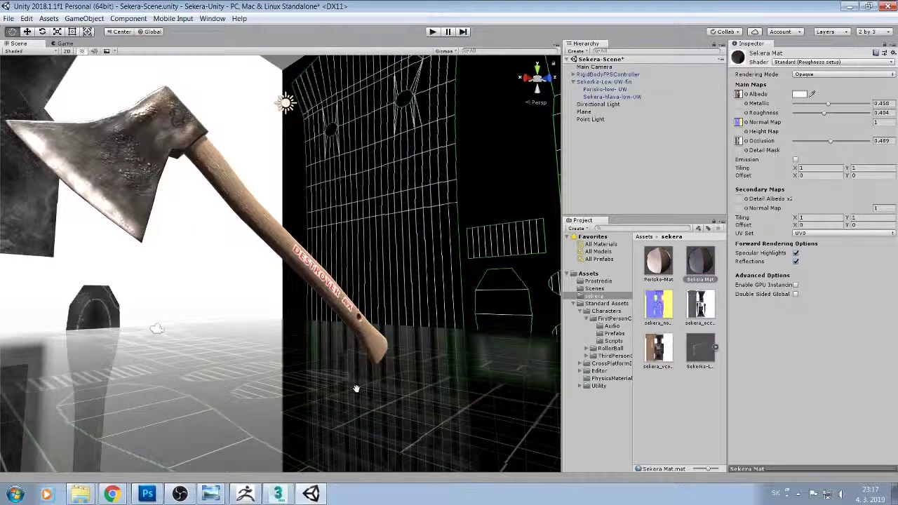
# - Select RigidBodyFPSController and frame its capsule alongside the axe in the Scene view
pyautogui.keyDown('alt'); pyautogui.moveTo(356, 393); pyautogui.dragTo(390, 392); pyautogui.keyUp('alt')
pyautogui.moveTo(390, 391)
pyautogui.mouseDown(button='middle')
pyautogui.moveTo(410, 383)
pyautogui.moveTo(339, 379)
pyautogui.mouseUp(button='middle')
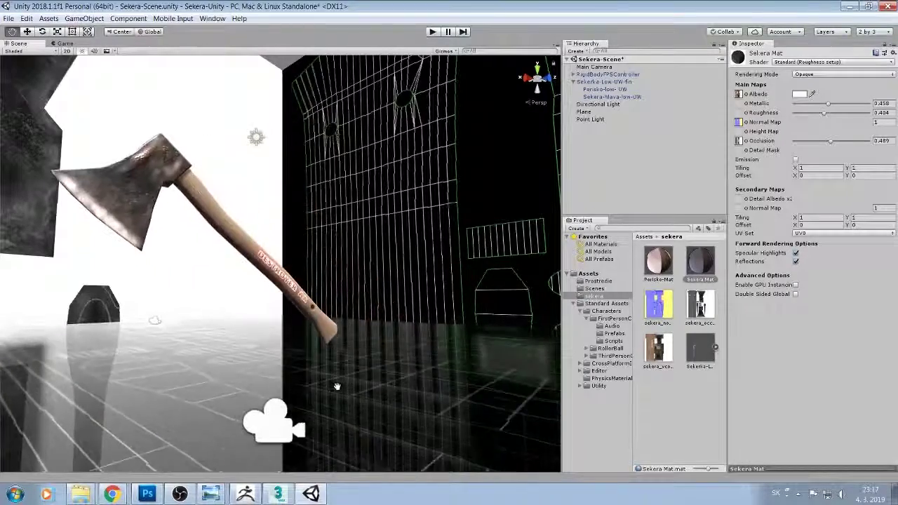
pyautogui.scroll(-3, 339, 379)
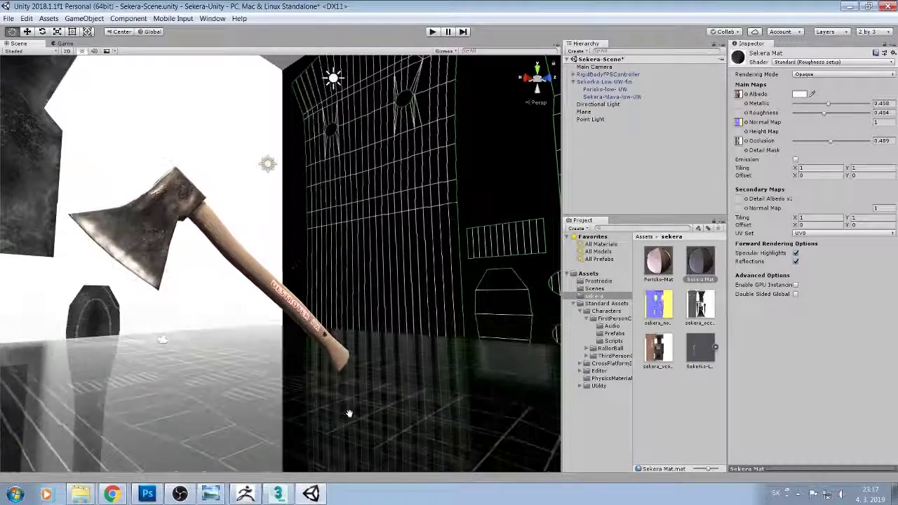
pyautogui.scroll(-2, 355, 413)
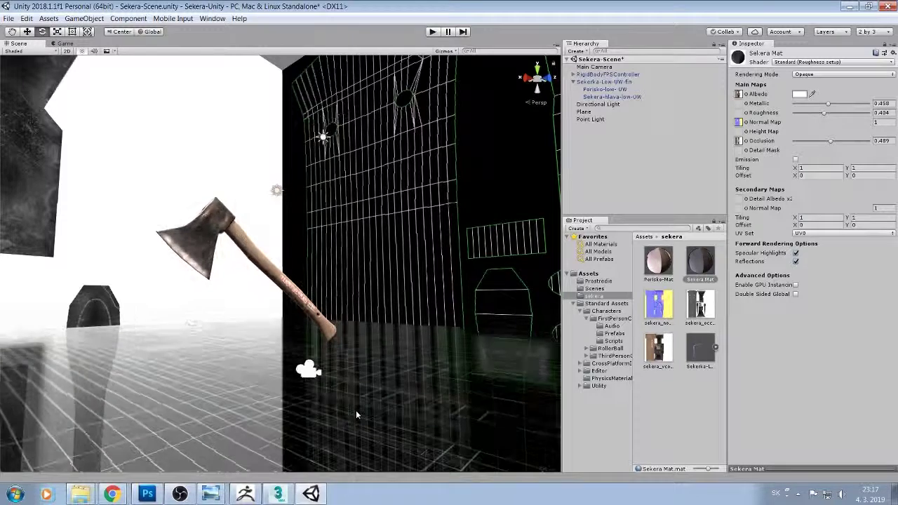
pyautogui.scroll(-1, 355, 413)
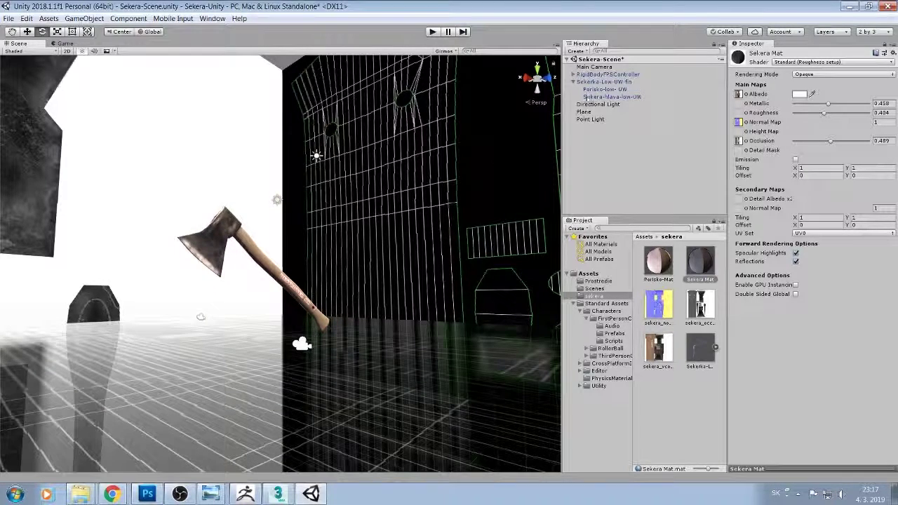
pyautogui.click(602, 76)
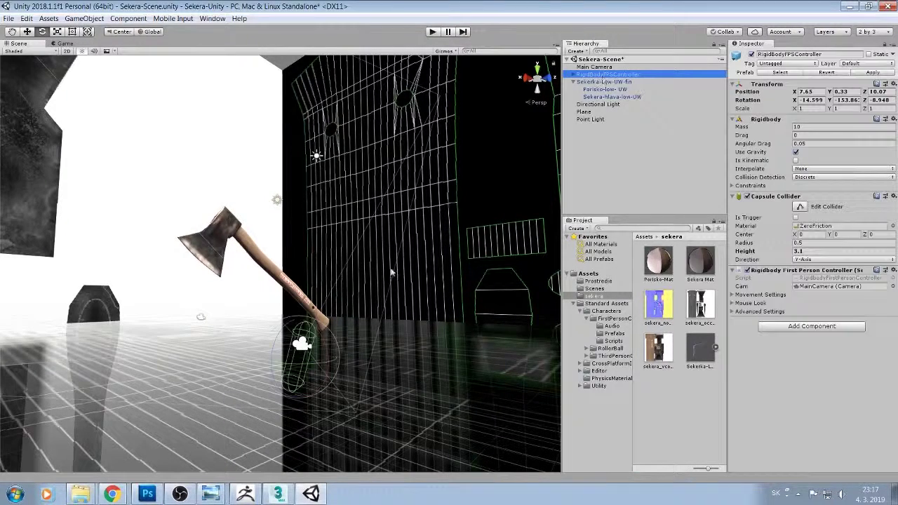
pyautogui.scroll(1, 260, 326)
pyautogui.scroll(1, 259, 326)
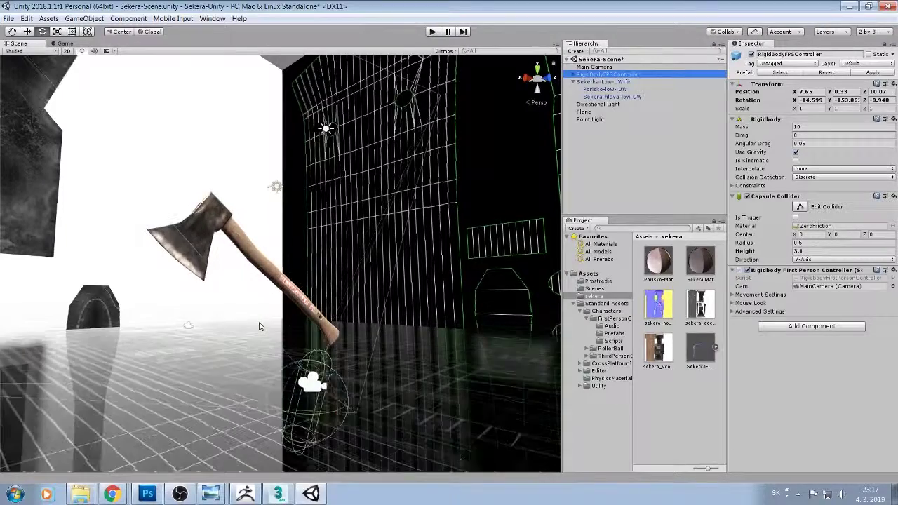
pyautogui.moveTo(259, 326)
pyautogui.mouseDown(button='middle')
pyautogui.moveTo(256, 302)
pyautogui.moveTo(298, 302)
pyautogui.moveTo(319, 343)
pyautogui.moveTo(241, 287)
pyautogui.mouseUp(button='middle')
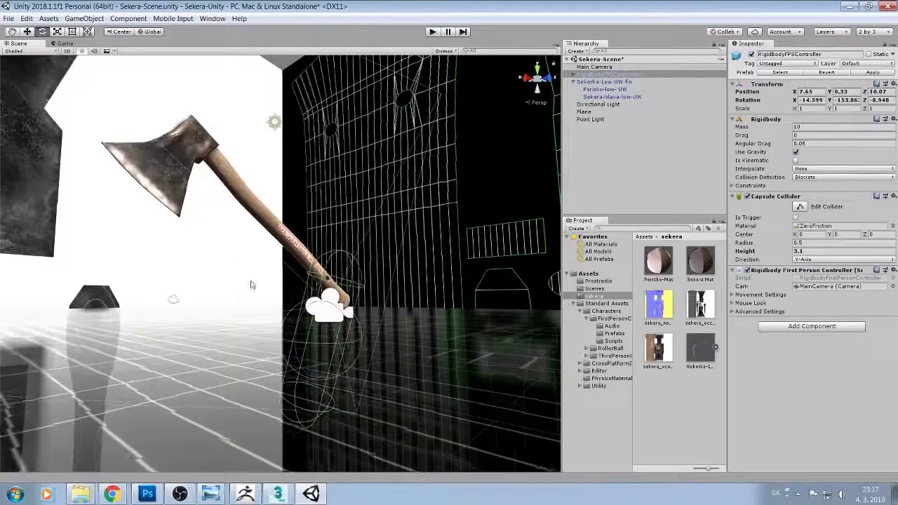
pyautogui.scroll(1, 252, 291)
pyautogui.scroll(1, 247, 292)
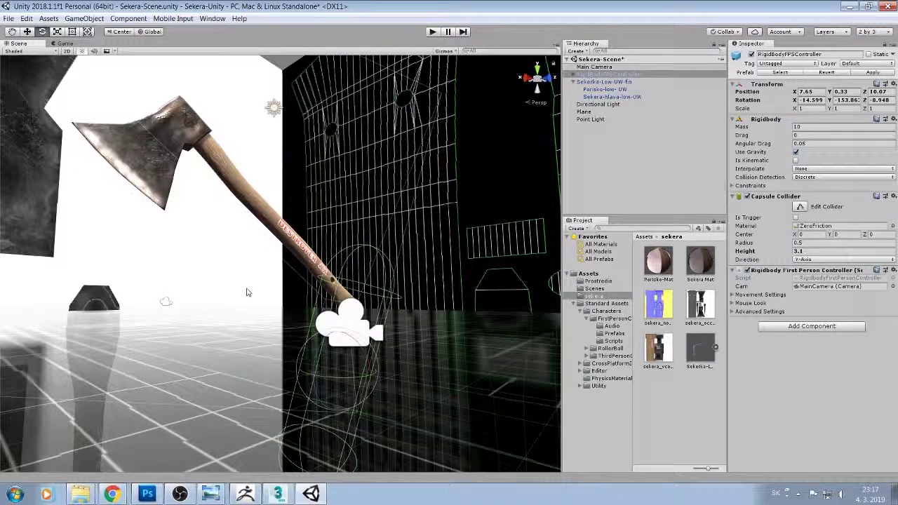
pyautogui.scroll(1, 247, 292)
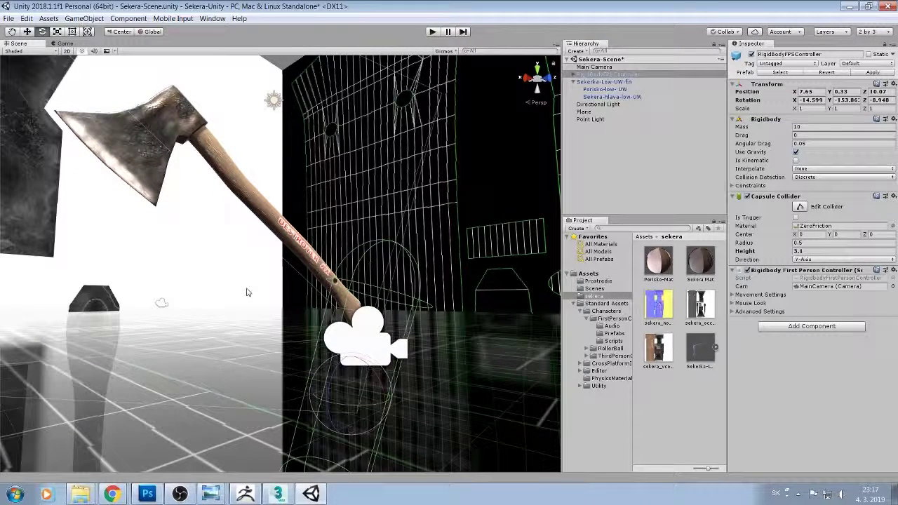
# - Move the Directional Light down to Y 9.36
pyautogui.click(275, 103)
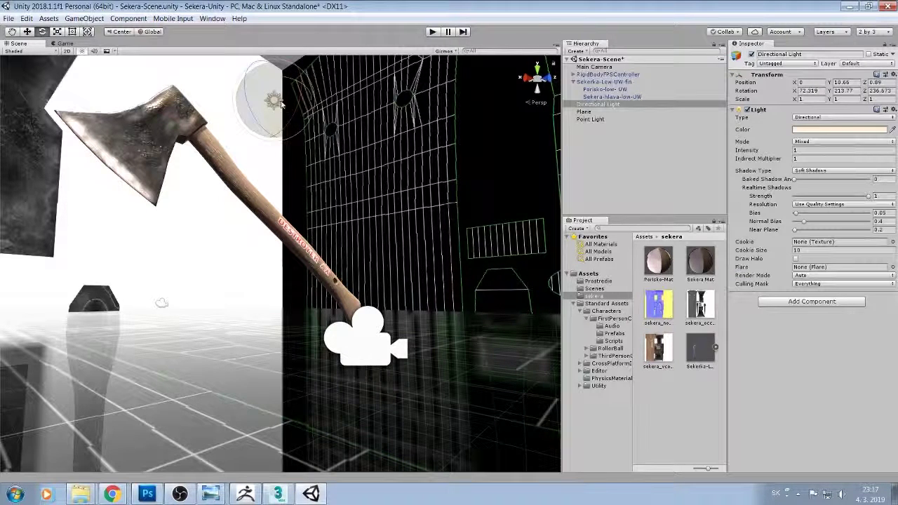
pyautogui.click(28, 34)
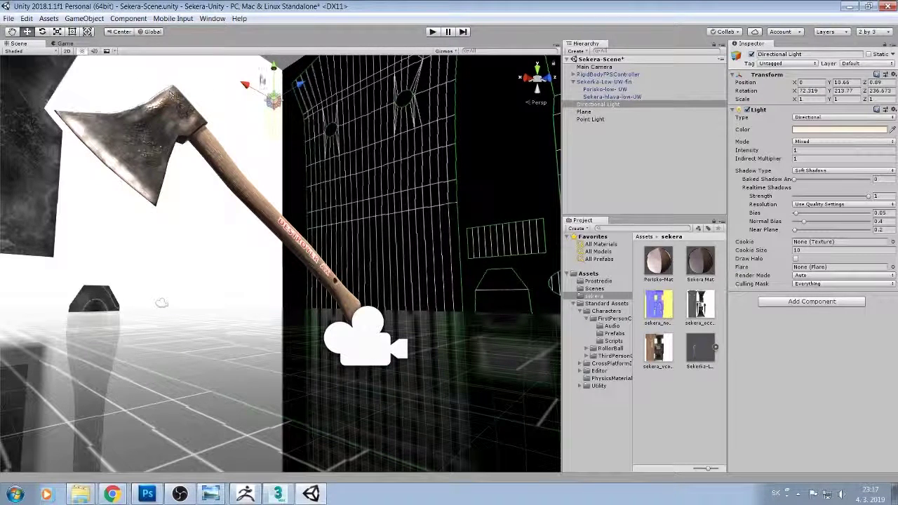
pyautogui.moveTo(273, 81); pyautogui.dragTo(273, 105)
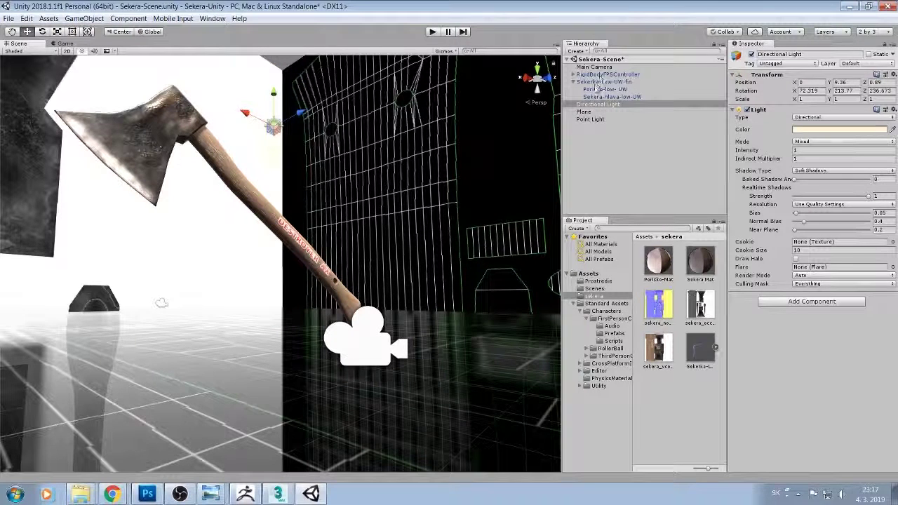
# - Move the Point Light beside the axe, to X 1.46, Y 8.05, Z 5.04
pyautogui.click(596, 120)
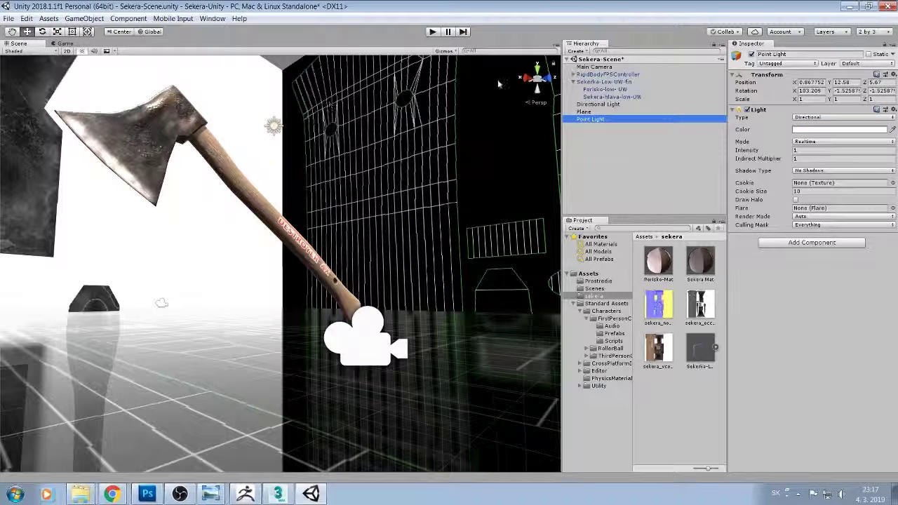
pyautogui.moveTo(387, 140)
pyautogui.keyDown('alt'); pyautogui.mouseDown()
pyautogui.moveTo(392, 145)
pyautogui.moveTo(338, 76)
pyautogui.mouseUp(); pyautogui.keyUp('alt')
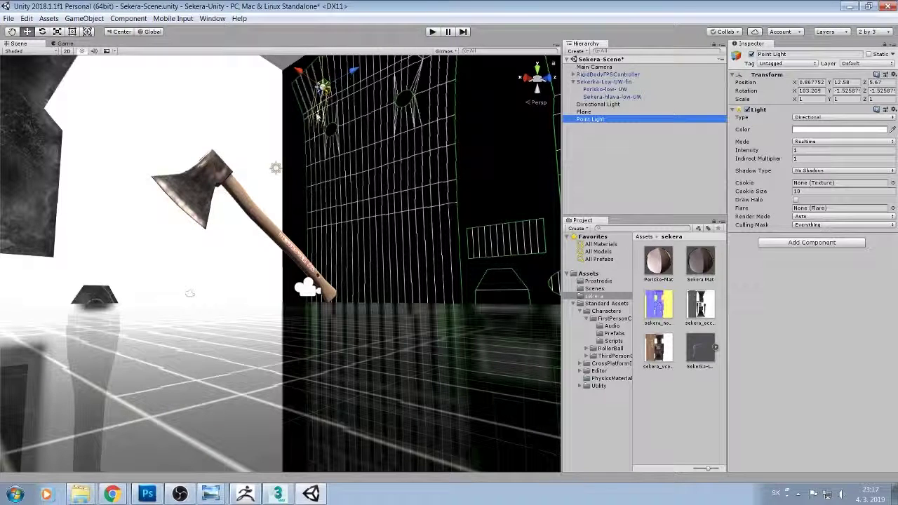
pyautogui.moveTo(325, 84)
pyautogui.mouseDown()
pyautogui.moveTo(310, 90)
pyautogui.moveTo(313, 137)
pyautogui.moveTo(208, 127)
pyautogui.mouseUp()
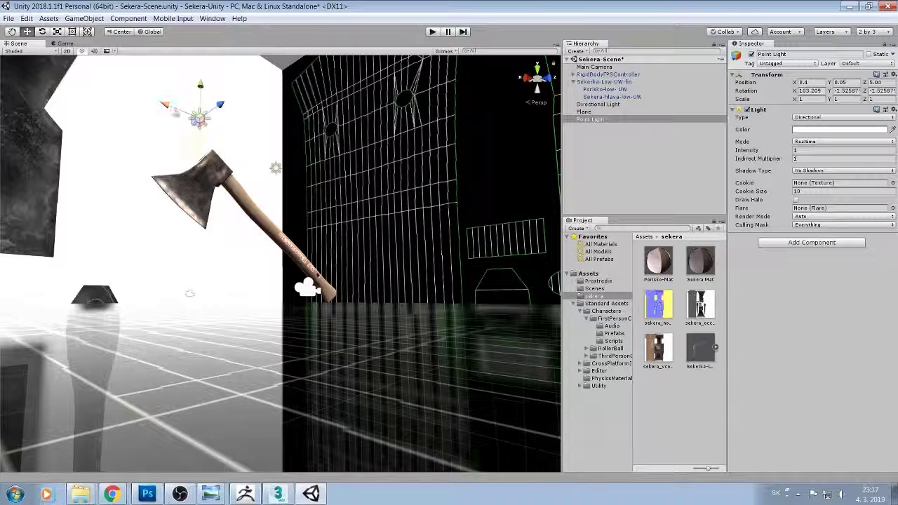
pyautogui.moveTo(208, 127)
pyautogui.mouseDown()
pyautogui.moveTo(307, 164)
pyautogui.moveTo(324, 209)
pyautogui.mouseUp()
pyautogui.scroll(2, 324, 209)
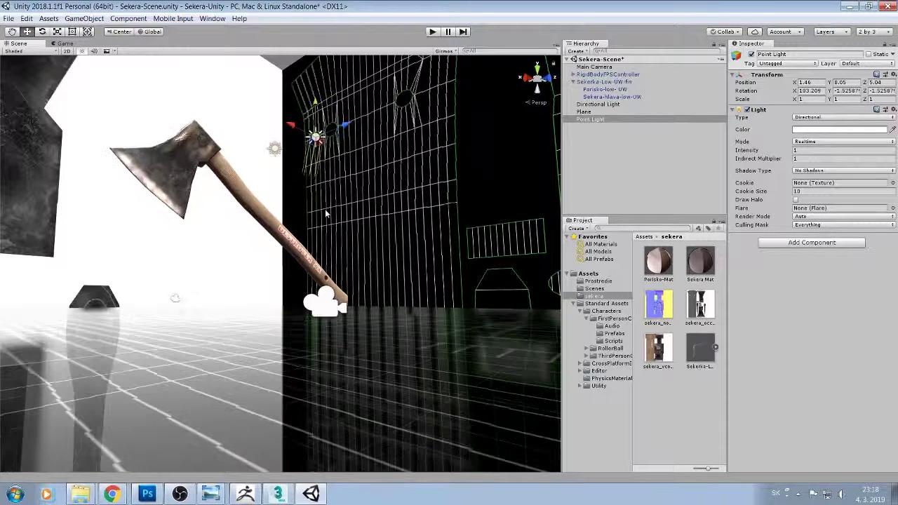
pyautogui.scroll(2, 325, 209)
pyautogui.scroll(-2, 325, 209)
pyautogui.scroll(-2, 325, 209)
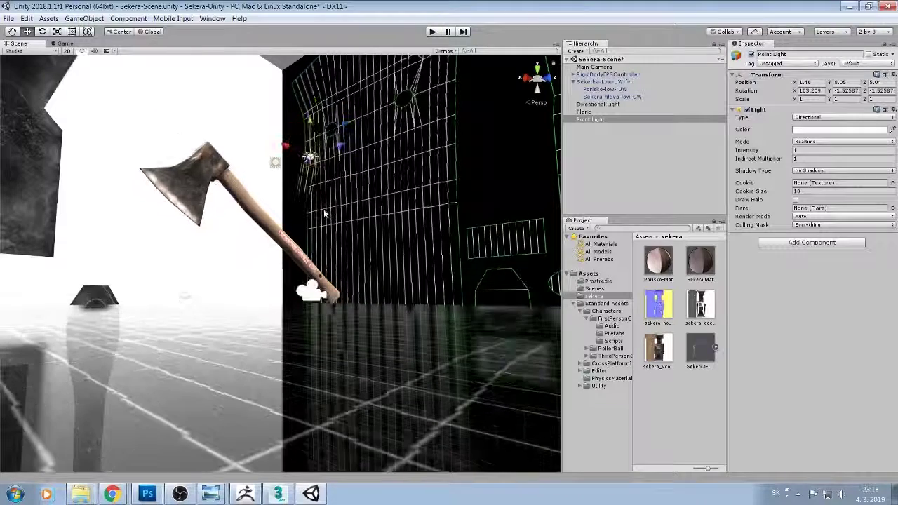
# - Select RigidBodyFPSController and zoom the Scene view toward it
pyautogui.click(602, 74)
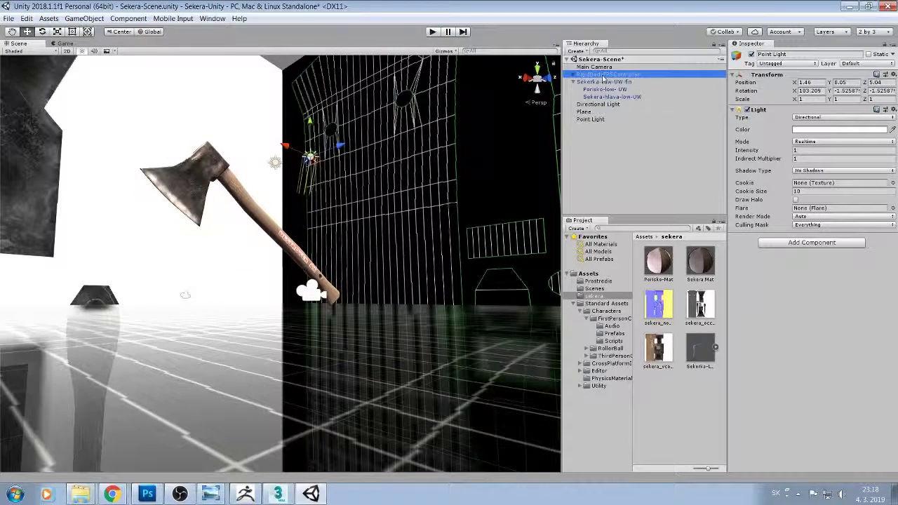
pyautogui.scroll(2, 336, 224)
pyautogui.scroll(2, 336, 224)
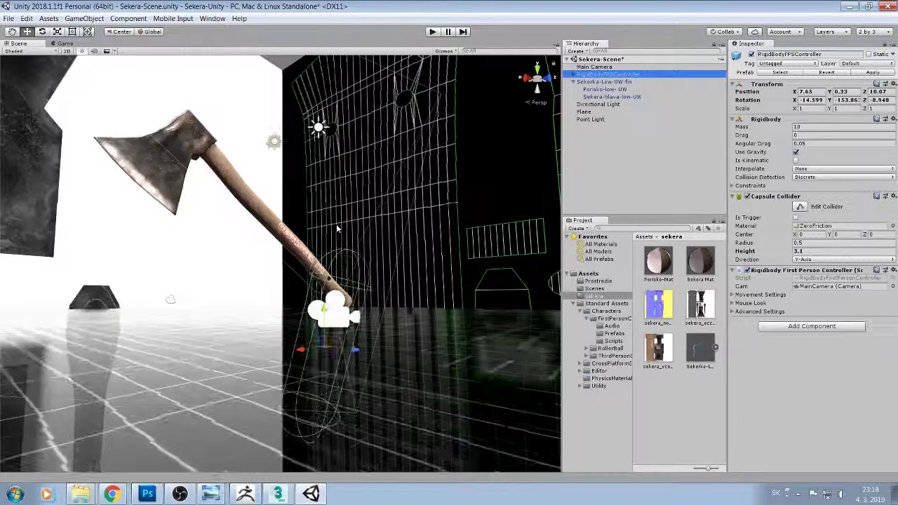
pyautogui.scroll(1, 336, 224)
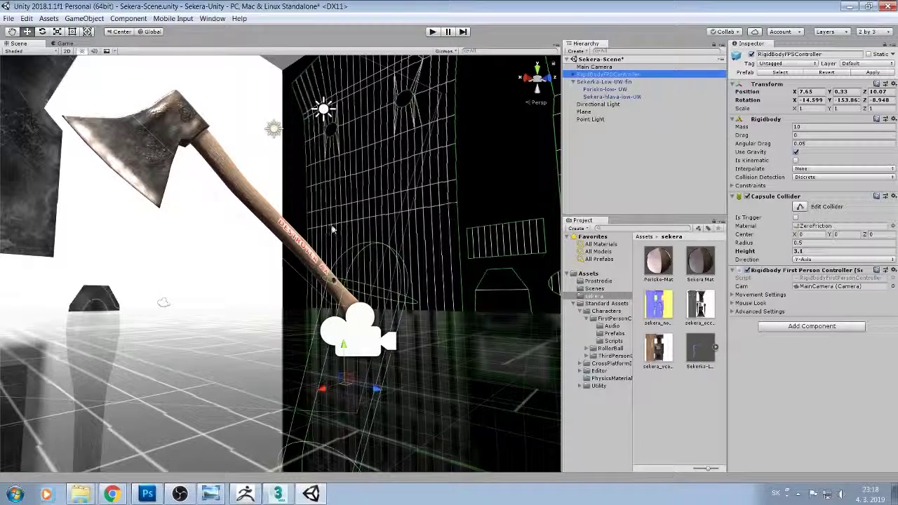
pyautogui.scroll(2, 336, 223)
pyautogui.scroll(-1, 334, 227)
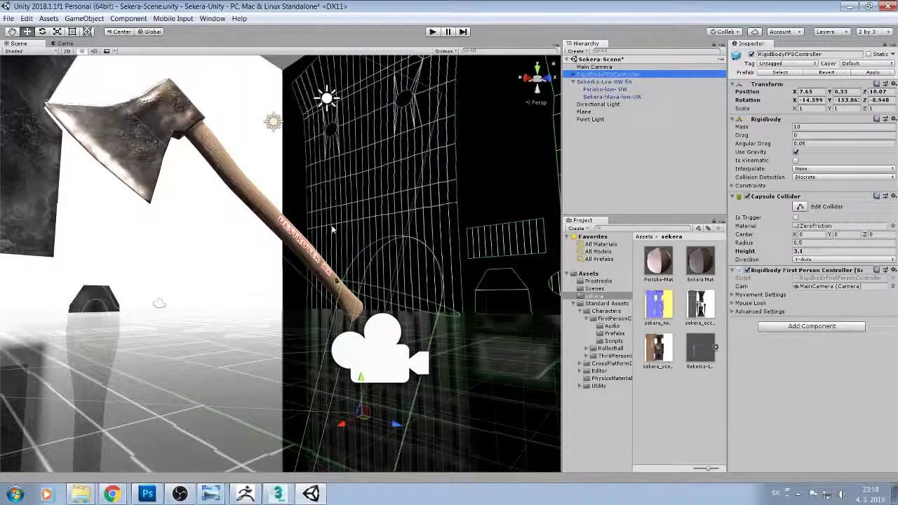
# - Inspect the 6-sided SkyboxMat material in the Prostredie folder
pyautogui.moveTo(313, 227)
pyautogui.mouseDown(button='middle')
pyautogui.moveTo(307, 225)
pyautogui.moveTo(318, 226)
pyautogui.mouseUp(button='middle')
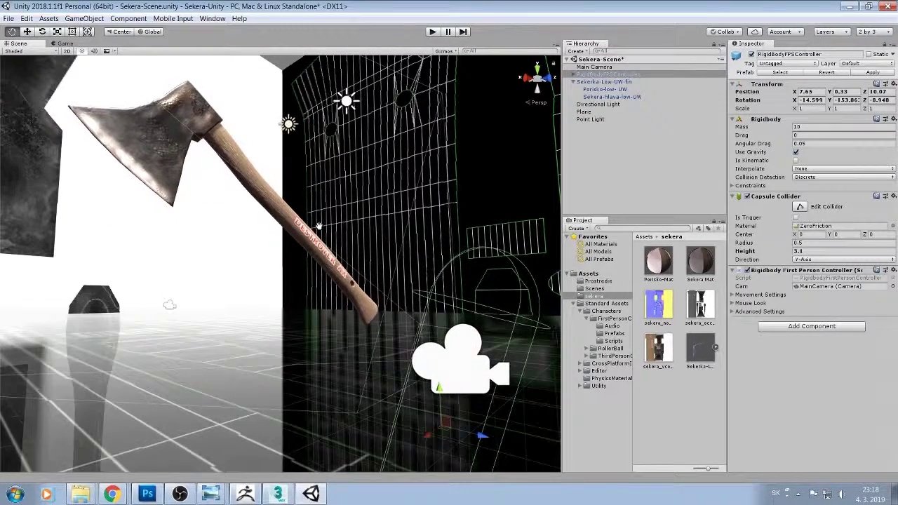
pyautogui.keyDown('alt'); pyautogui.moveTo(318, 226); pyautogui.dragTo(331, 204); pyautogui.keyUp('alt')
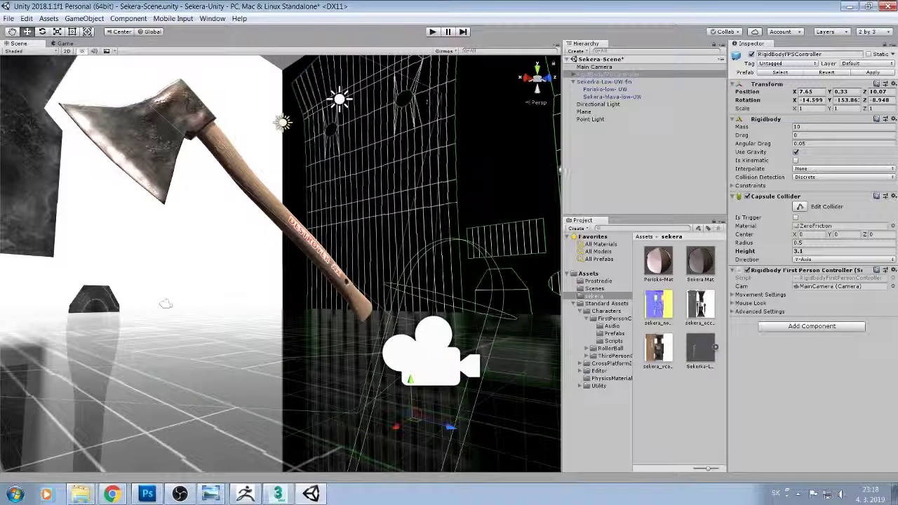
pyautogui.click(597, 280)
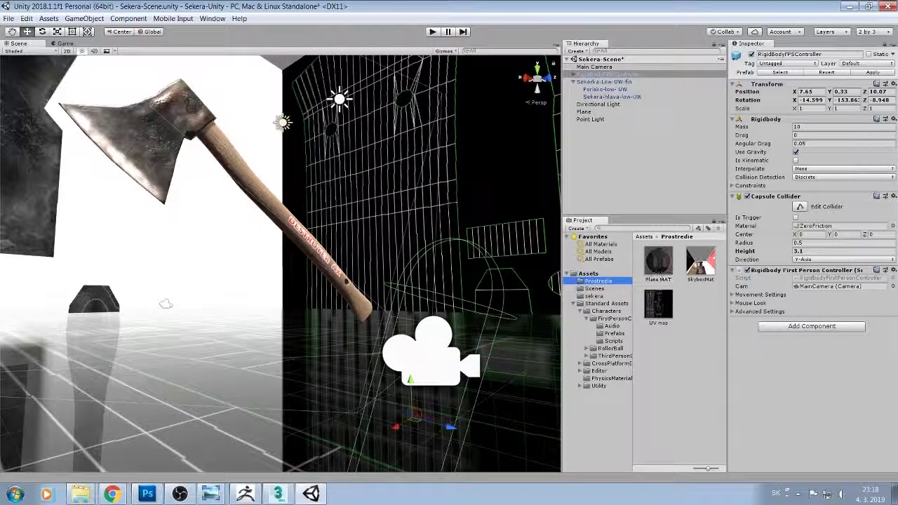
pyautogui.click(698, 266)
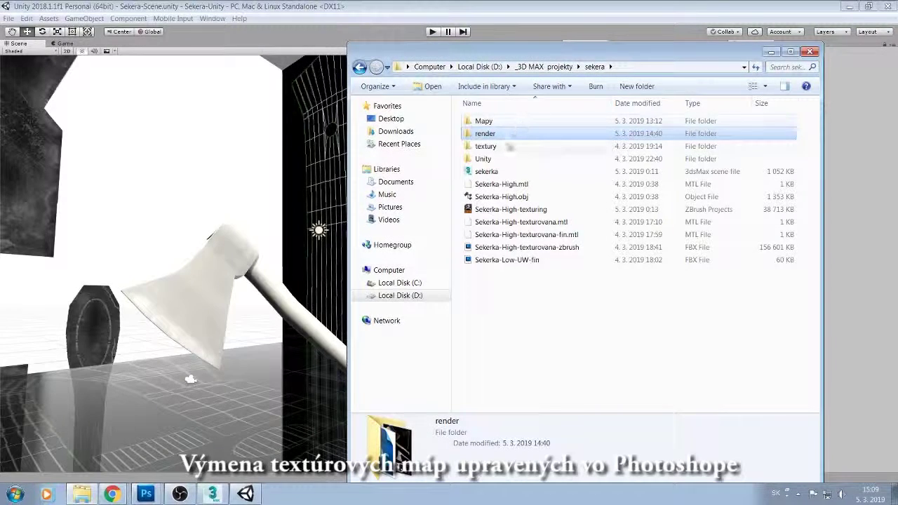
# - Import sekera_normals.png from the Mapy folder into Unity's sekera assets folder
pyautogui.doubleClick(499, 123)
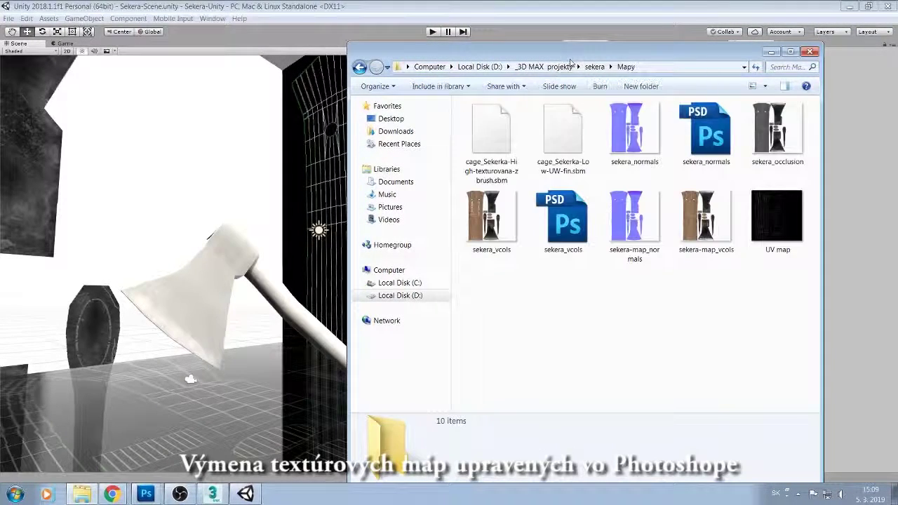
pyautogui.moveTo(568, 56); pyautogui.dragTo(291, 64)
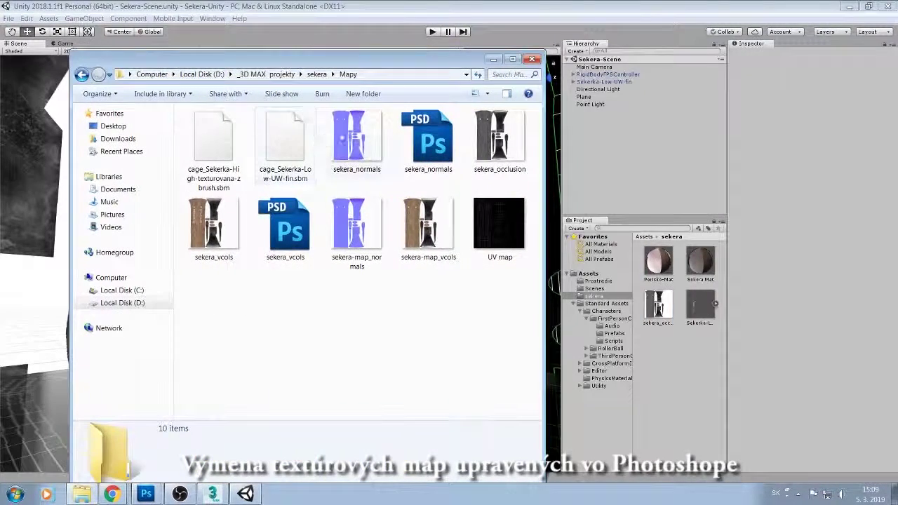
pyautogui.click(344, 139)
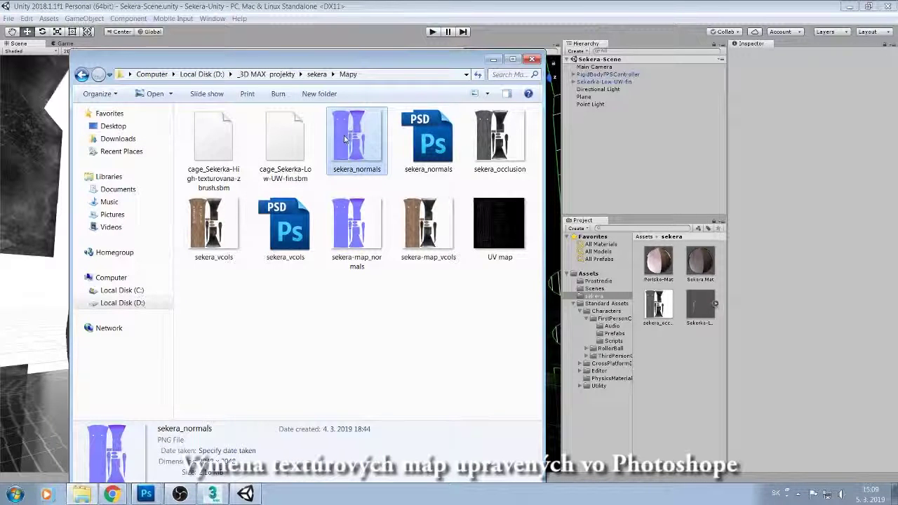
pyautogui.moveTo(343, 139)
pyautogui.mouseDown()
pyautogui.moveTo(666, 343)
pyautogui.moveTo(379, 56)
pyautogui.moveTo(589, 93)
pyautogui.moveTo(691, 135)
pyautogui.moveTo(691, 125)
pyautogui.mouseUp()
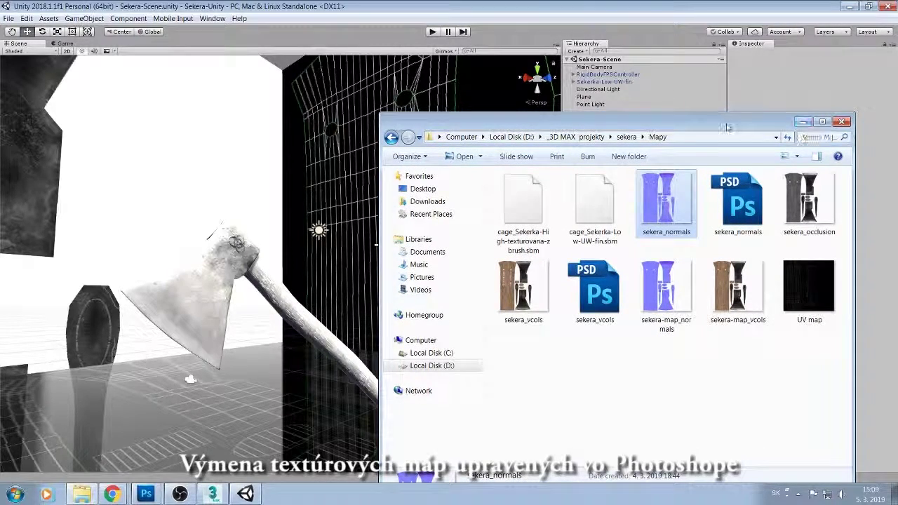
pyautogui.moveTo(728, 125); pyautogui.dragTo(896, 125)
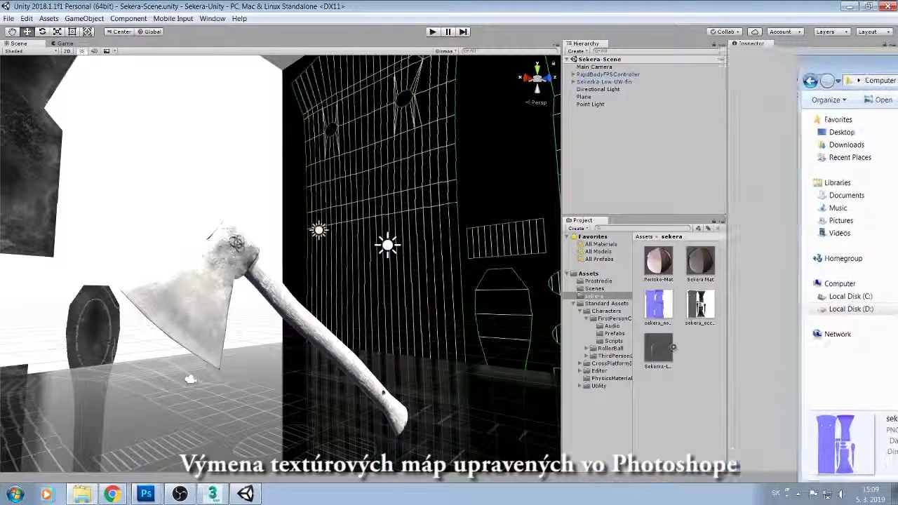
# - Select the Porisko-low-UW handle and inspect Porisko-Mat's sekera_normals Normal Map slot
pyautogui.click(581, 82)
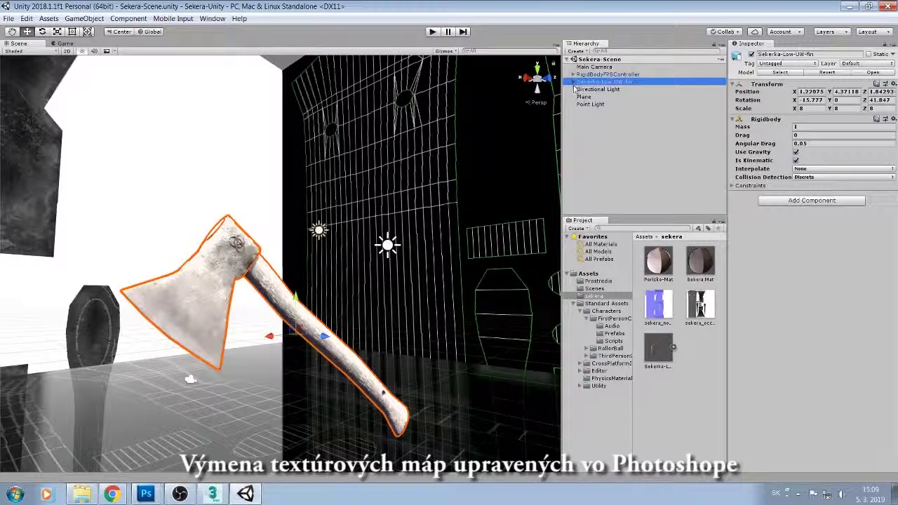
pyautogui.click(573, 82)
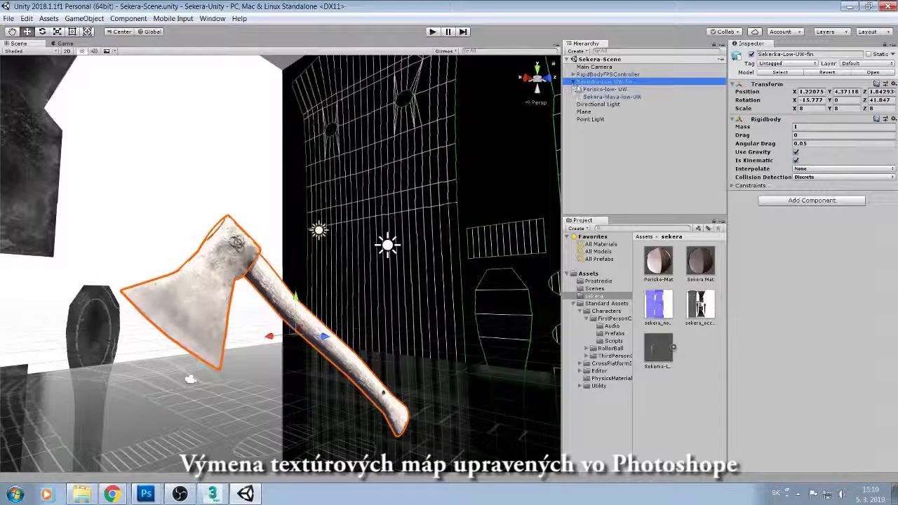
pyautogui.click(589, 89)
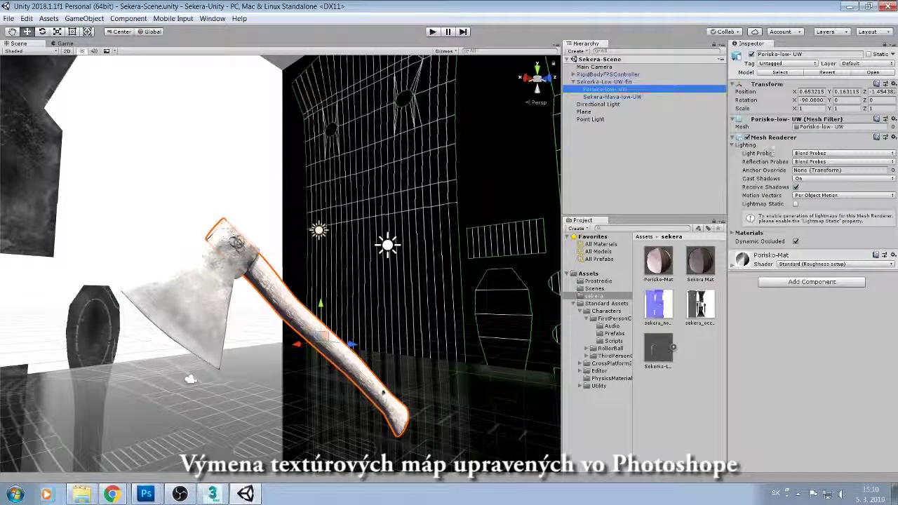
pyautogui.click(733, 264)
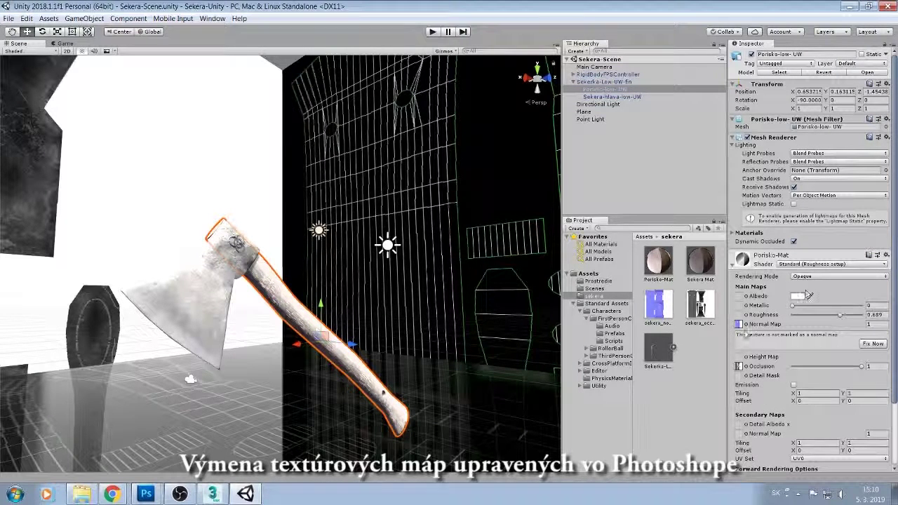
pyautogui.click(738, 324)
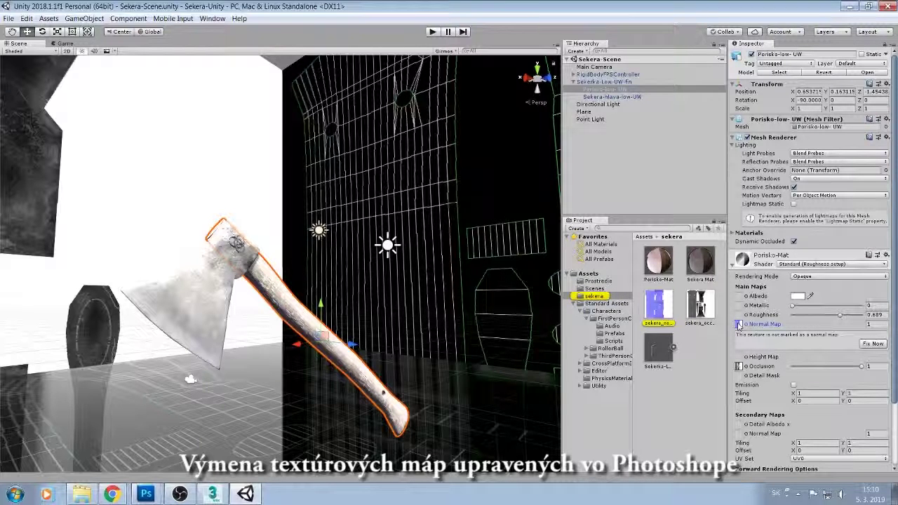
# - Set the handle's normal map strength to 10, then back to 1
pyautogui.click(871, 324)
pyautogui.write('10')
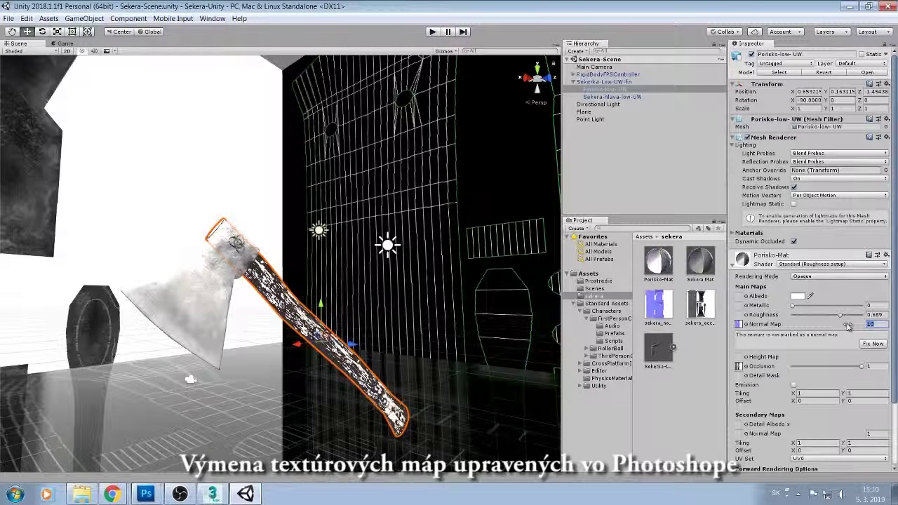
pyautogui.press('BackSpace')
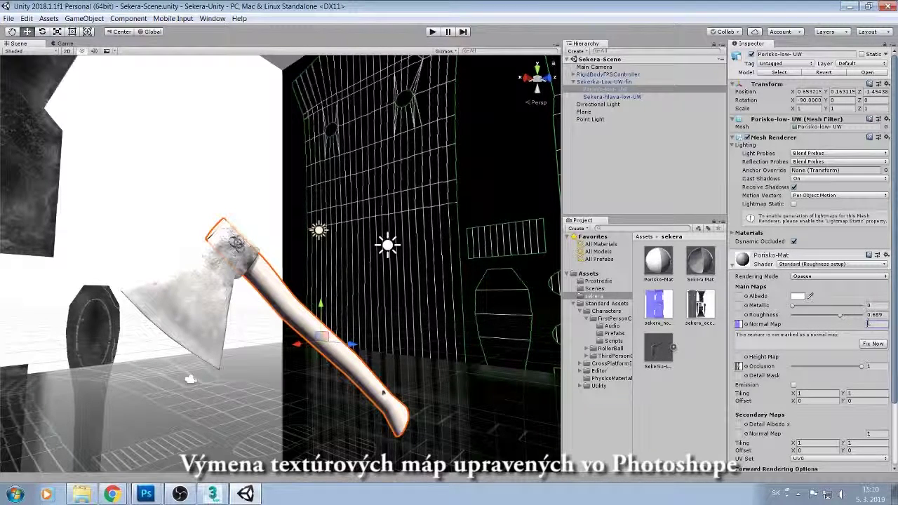
pyautogui.write('1')
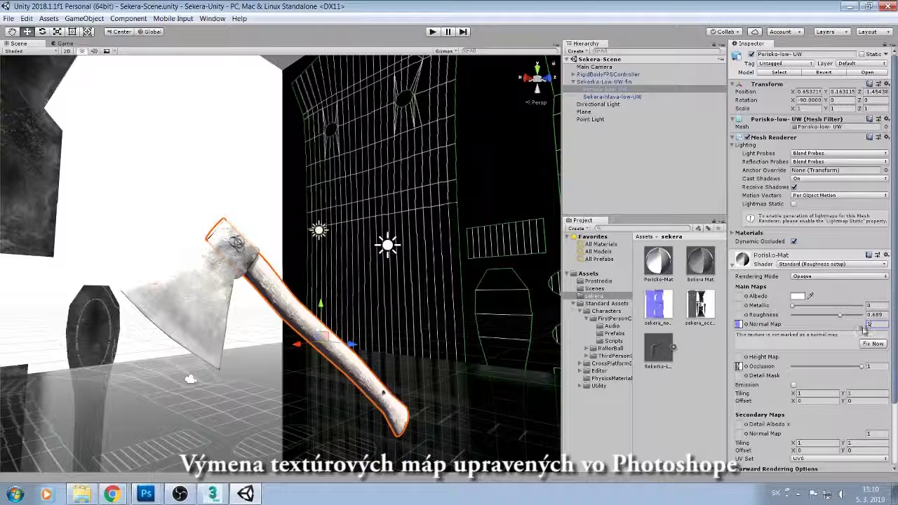
pyautogui.click(684, 337)
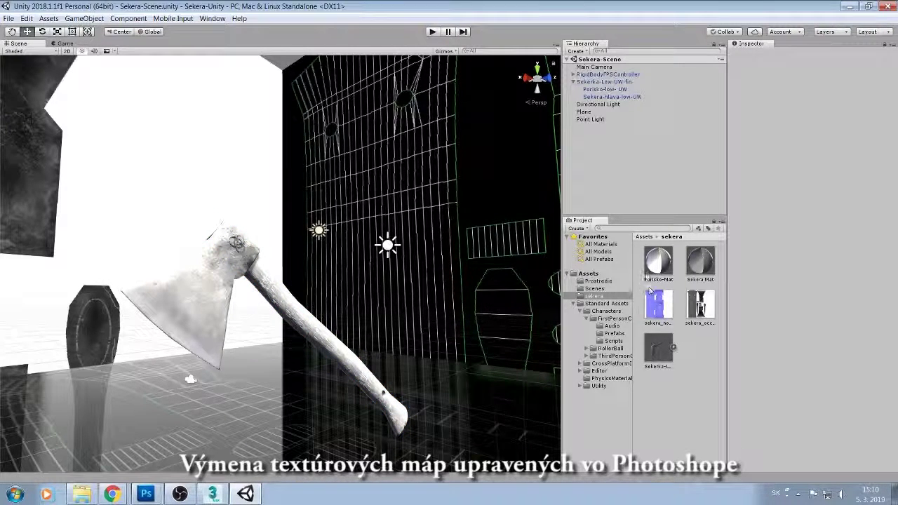
# - Select Sekera-hlava-low-UW, edit Sekera Mat's normal strength and assign its normal map texture
pyautogui.click(587, 97)
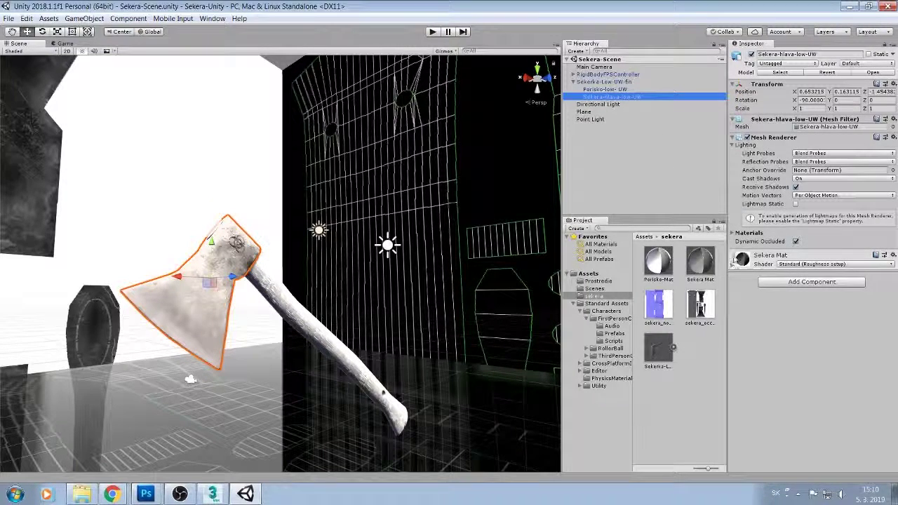
pyautogui.click(733, 265)
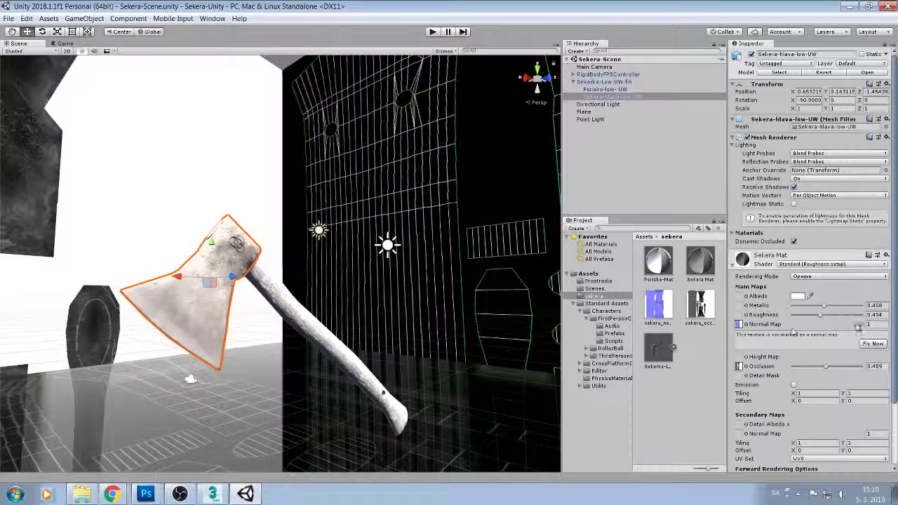
pyautogui.click(877, 323)
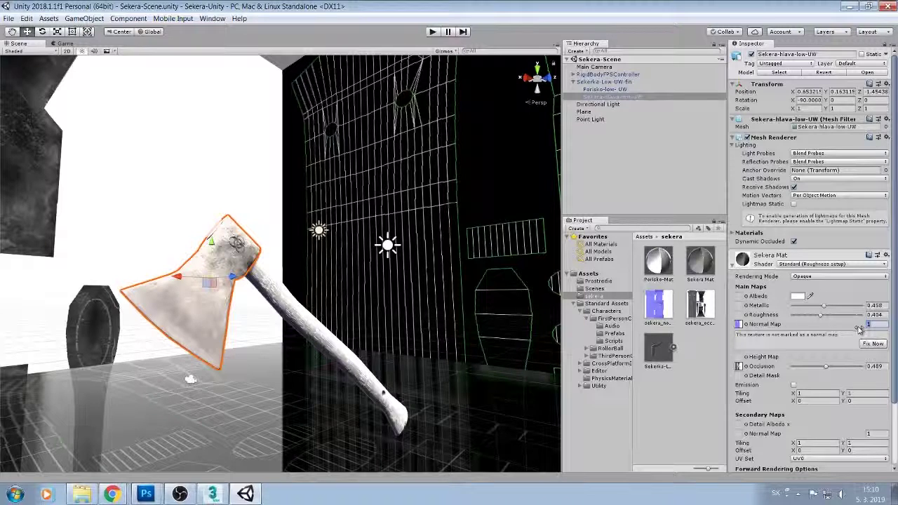
pyautogui.write('0')
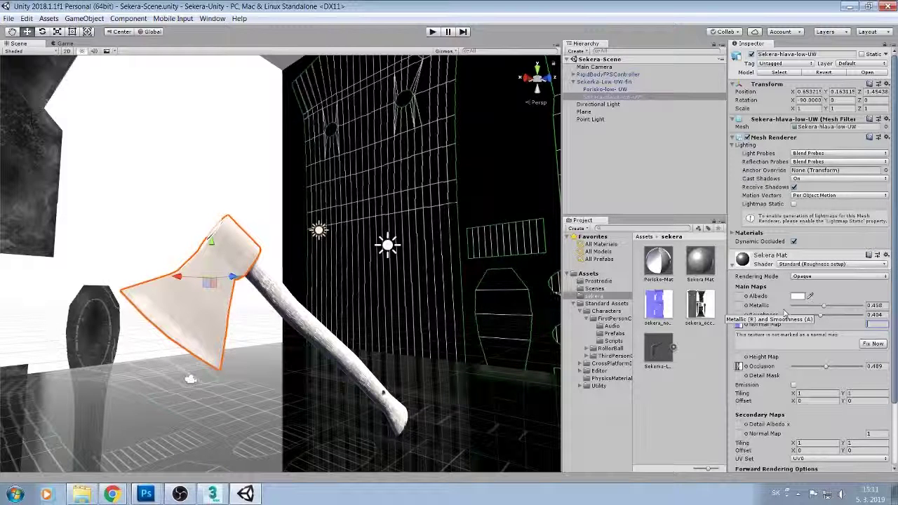
pyautogui.click(867, 333)
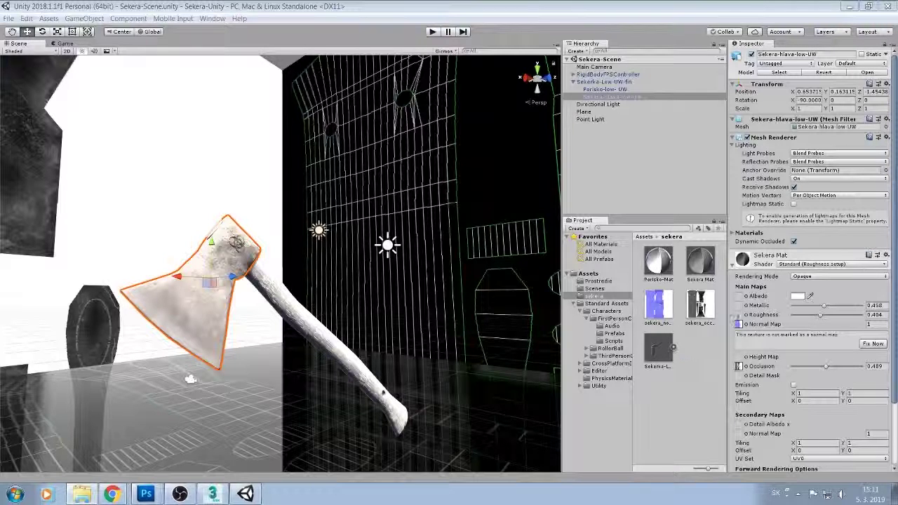
# - Clear the head's Albedo texture and drag the colour texture back onto Sekera Mat's Albedo
pyautogui.click(738, 297)
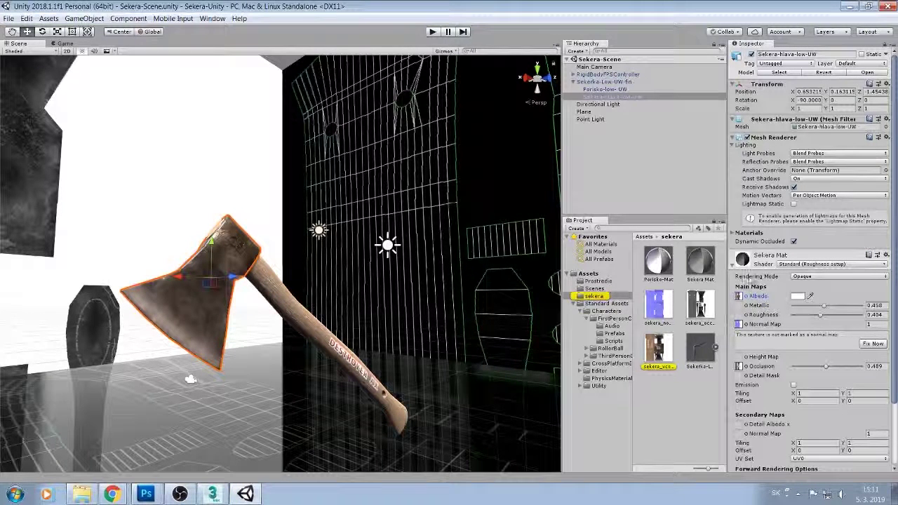
pyautogui.click(738, 296)
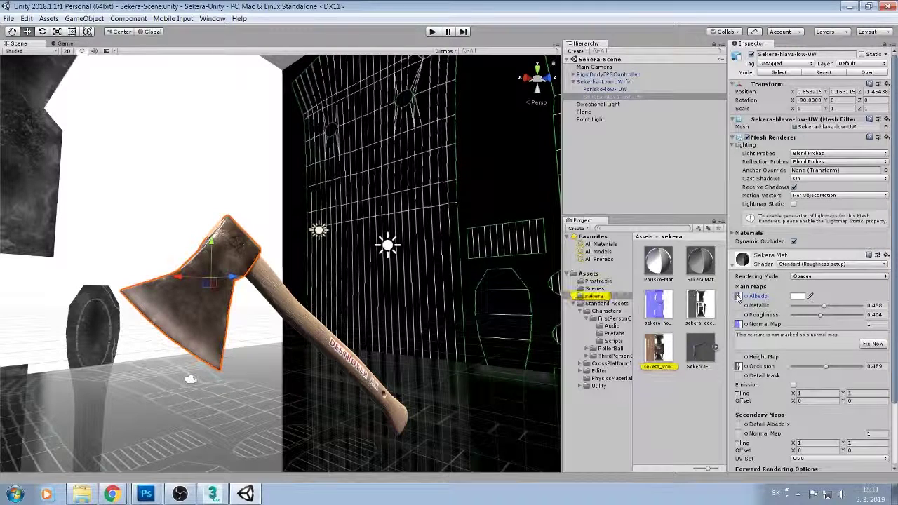
pyautogui.press('Delete')
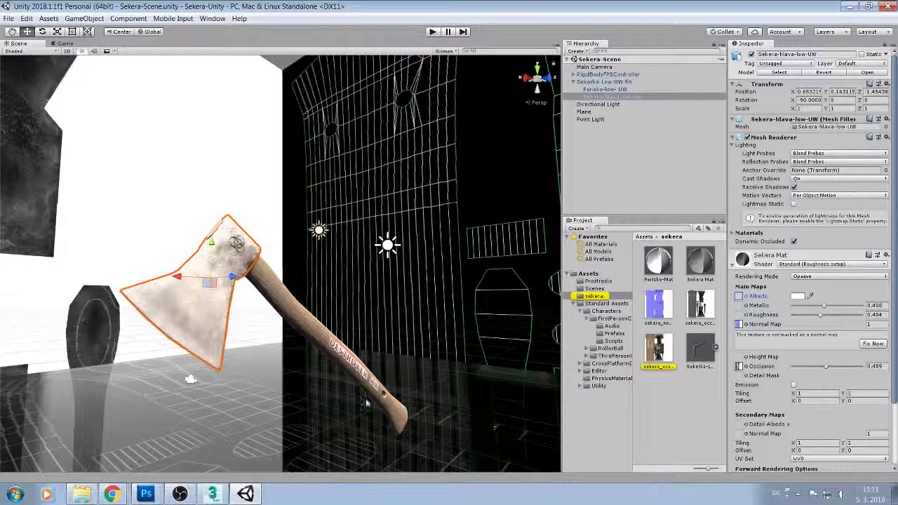
pyautogui.moveTo(365, 366)
pyautogui.keyDown('alt'); pyautogui.mouseDown()
pyautogui.moveTo(396, 364)
pyautogui.moveTo(342, 382)
pyautogui.mouseUp(); pyautogui.keyUp('alt')
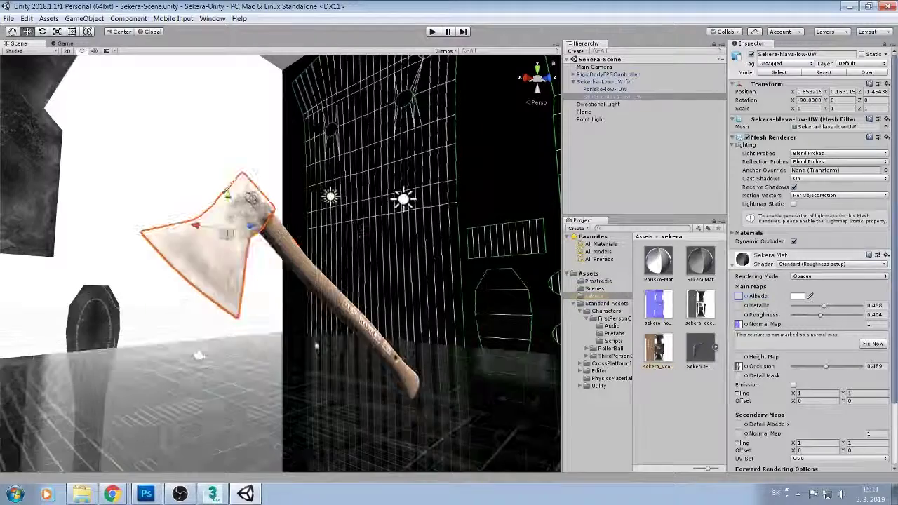
pyautogui.scroll(3, 342, 380)
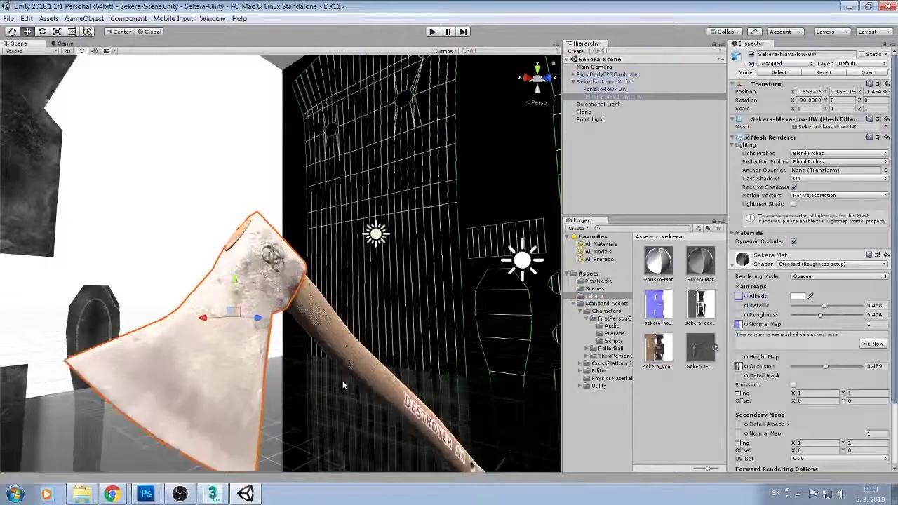
pyautogui.scroll(3, 342, 380)
pyautogui.scroll(-3, 330, 388)
pyautogui.keyDown('alt'); pyautogui.moveTo(331, 388); pyautogui.dragTo(543, 344); pyautogui.keyUp('alt')
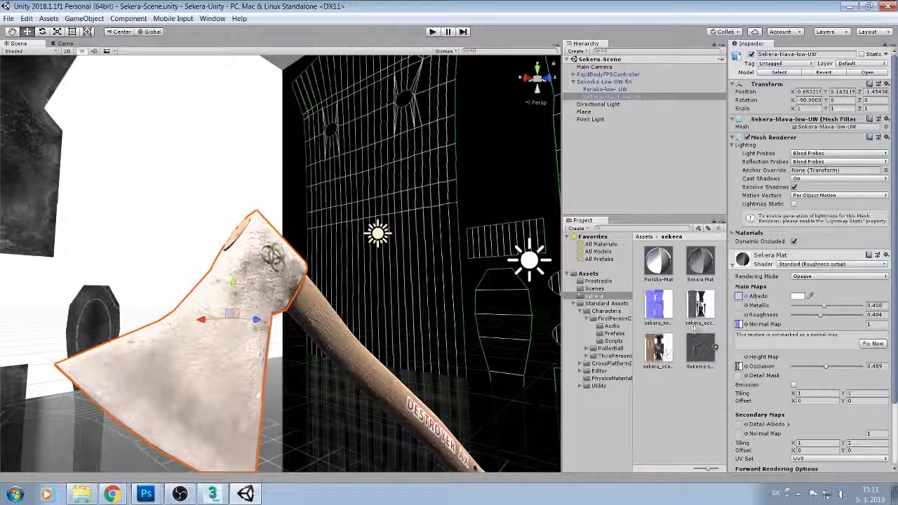
pyautogui.moveTo(664, 344)
pyautogui.mouseDown()
pyautogui.moveTo(749, 306)
pyautogui.moveTo(740, 297)
pyautogui.mouseUp()
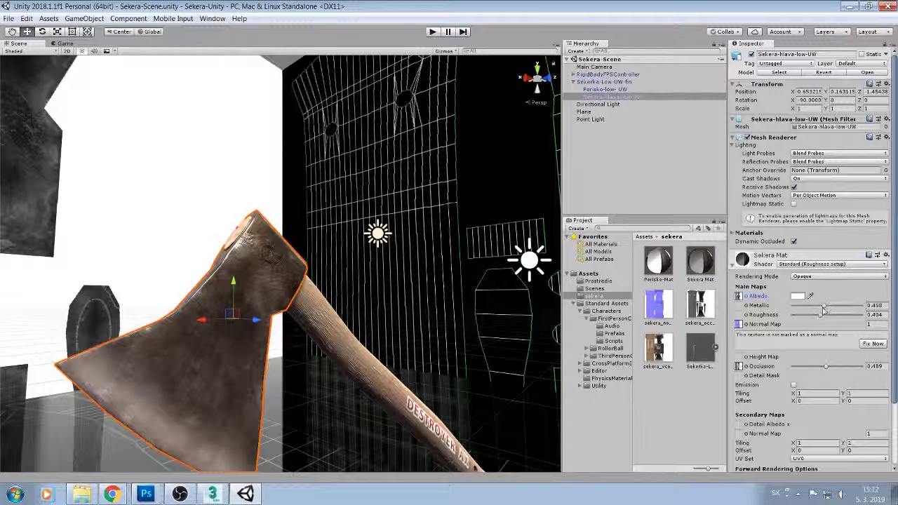
# - Set Sekera Mat's Metallic to 0.83 and Roughness to 0.526
pyautogui.moveTo(824, 310)
pyautogui.mouseDown()
pyautogui.moveTo(861, 306)
pyautogui.moveTo(853, 319)
pyautogui.moveTo(812, 318)
pyautogui.moveTo(829, 319)
pyautogui.mouseUp()
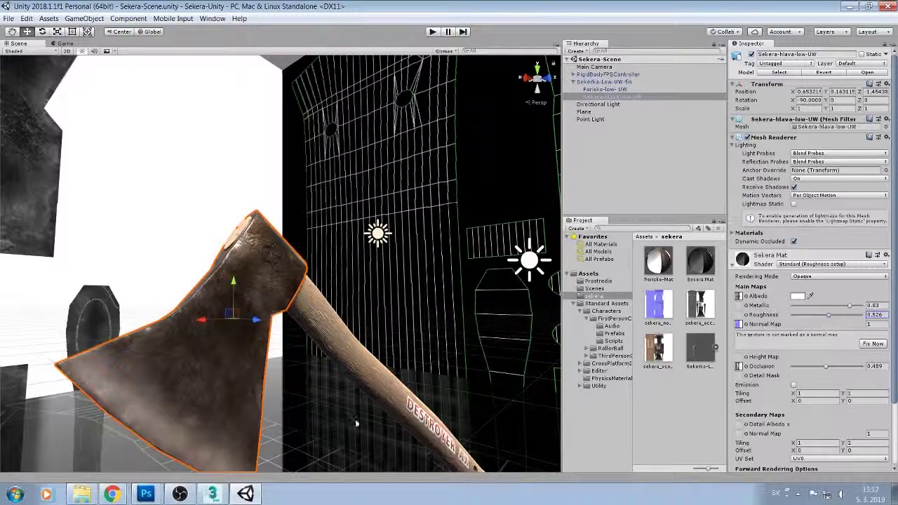
pyautogui.keyDown('alt'); pyautogui.moveTo(354, 421); pyautogui.dragTo(363, 370); pyautogui.keyUp('alt')
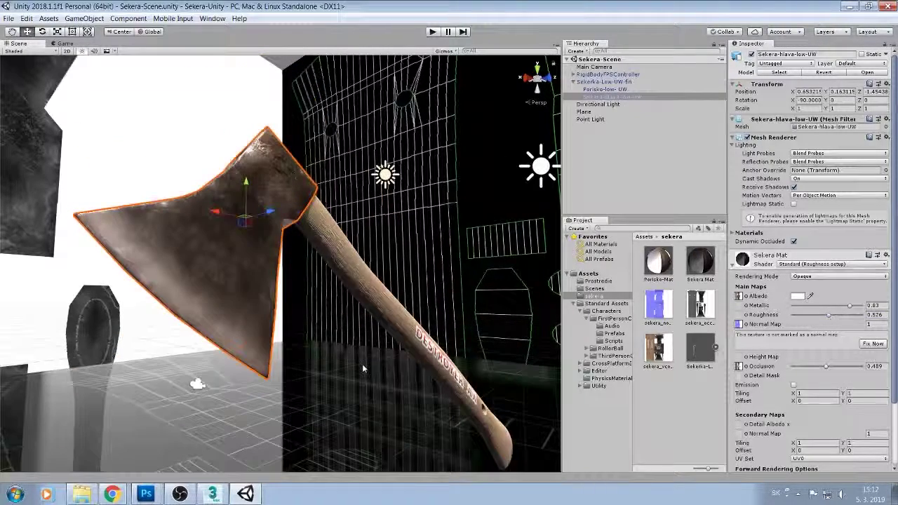
pyautogui.moveTo(362, 364); pyautogui.dragTo(395, 426, button='middle')
pyautogui.keyDown('alt'); pyautogui.moveTo(395, 425); pyautogui.dragTo(223, 406); pyautogui.keyUp('alt')
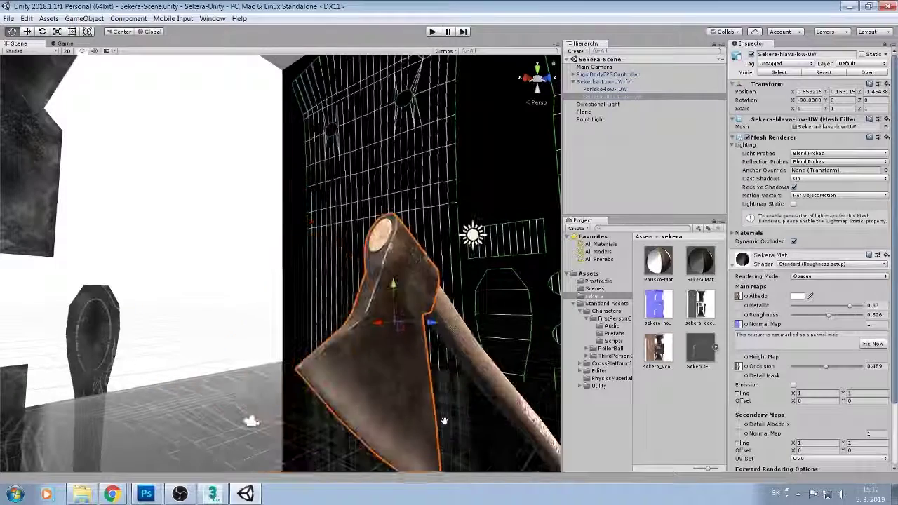
# - Select Porisko-low-UW and remove the Albedo texture from Porisko-Mat
pyautogui.click(605, 89)
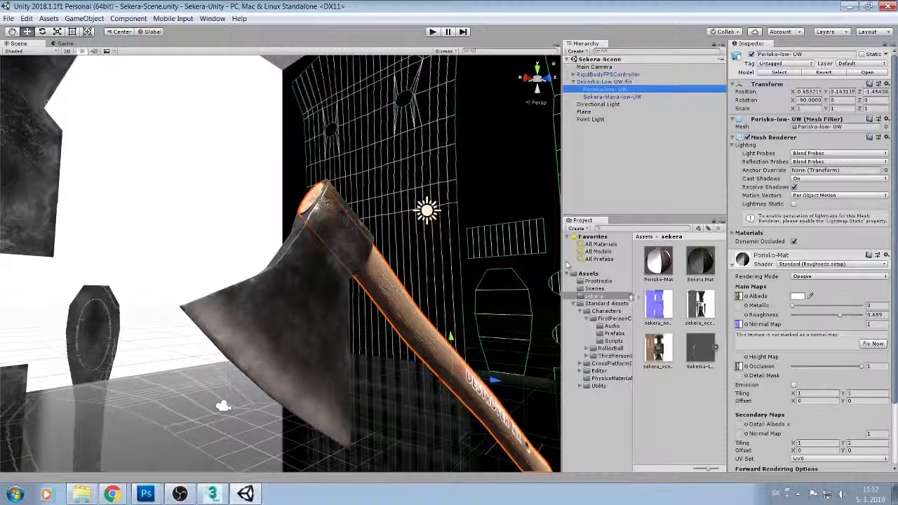
pyautogui.click(739, 296)
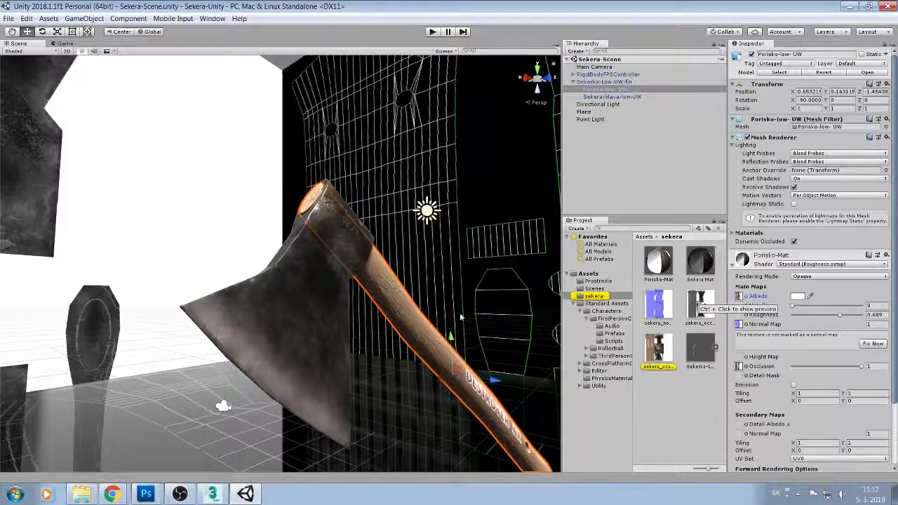
pyautogui.keyDown('alt'); pyautogui.moveTo(491, 294); pyautogui.dragTo(425, 293); pyautogui.keyUp('alt')
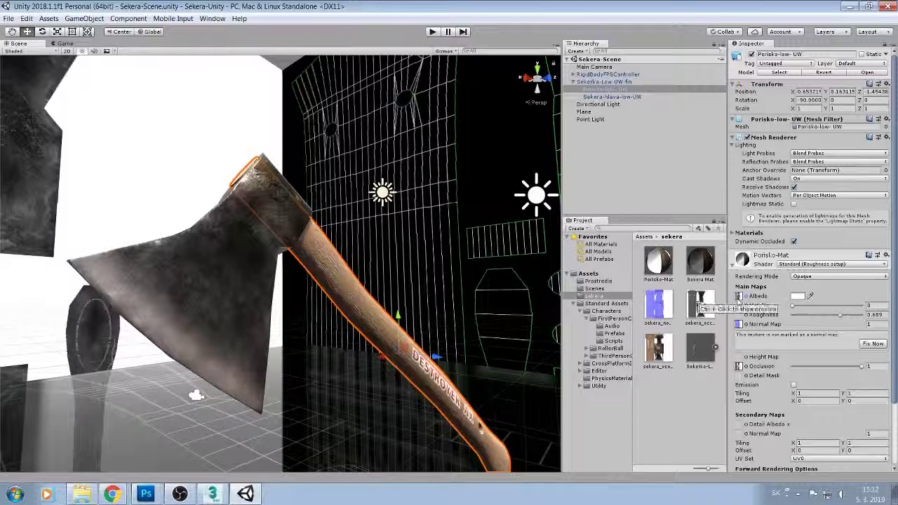
pyautogui.click(738, 297)
pyautogui.press('Delete')
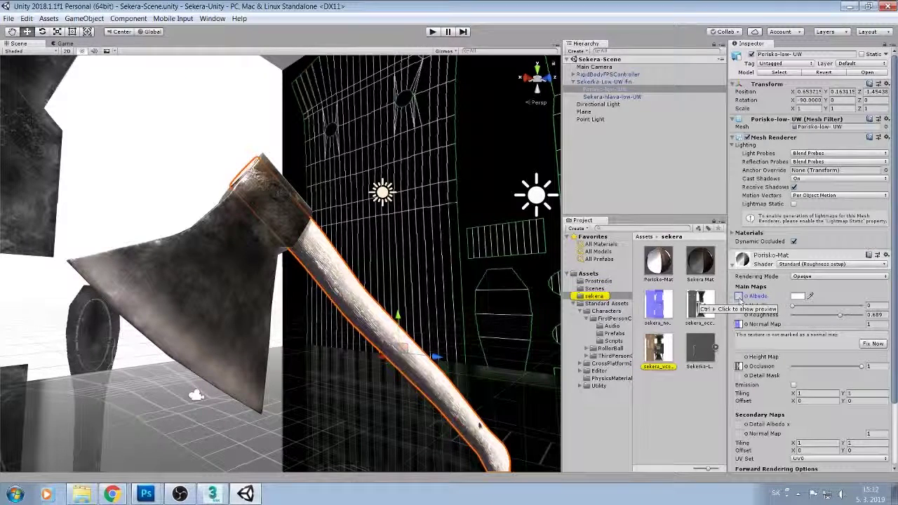
# - Reassign the wood colour texture to the handle's Albedo and frame the whole axe
pyautogui.scroll(3, 426, 299)
pyautogui.scroll(2, 426, 300)
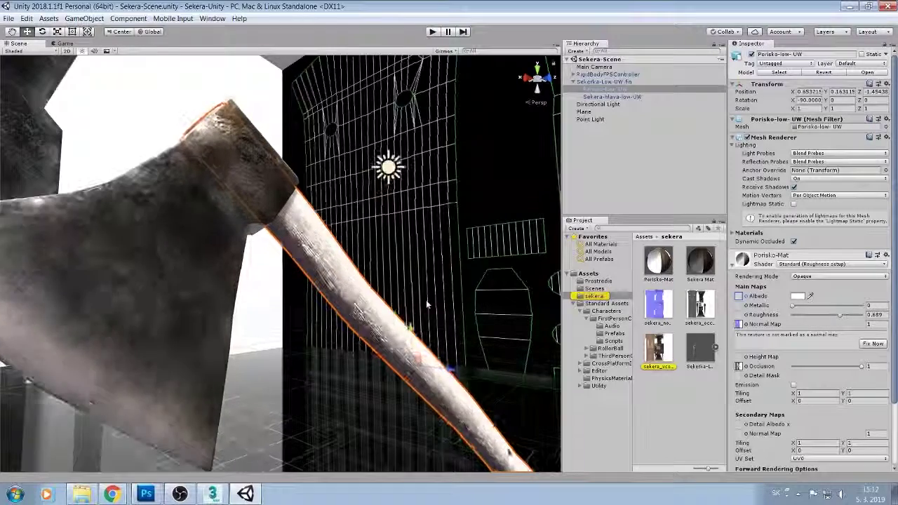
pyautogui.scroll(2, 424, 305)
pyautogui.scroll(2, 423, 310)
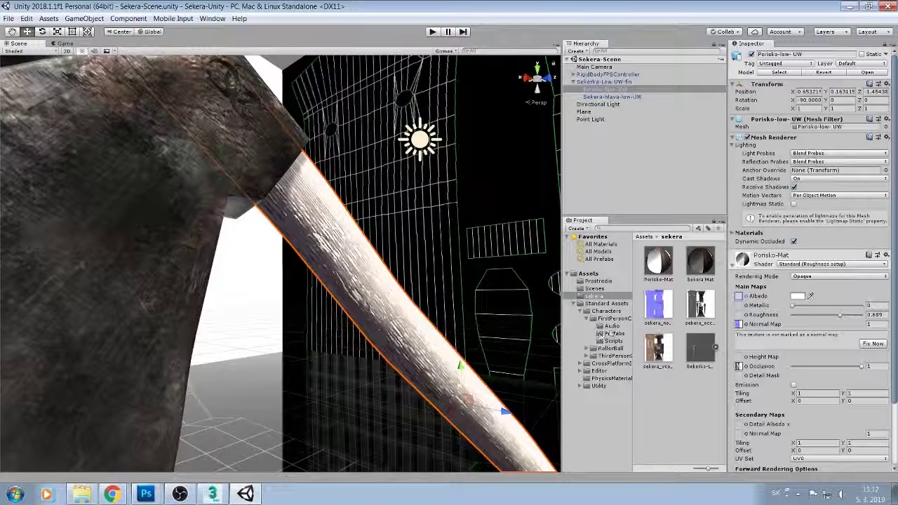
pyautogui.moveTo(657, 347)
pyautogui.mouseDown()
pyautogui.moveTo(711, 295)
pyautogui.moveTo(737, 296)
pyautogui.mouseUp()
pyautogui.scroll(-2, 408, 336)
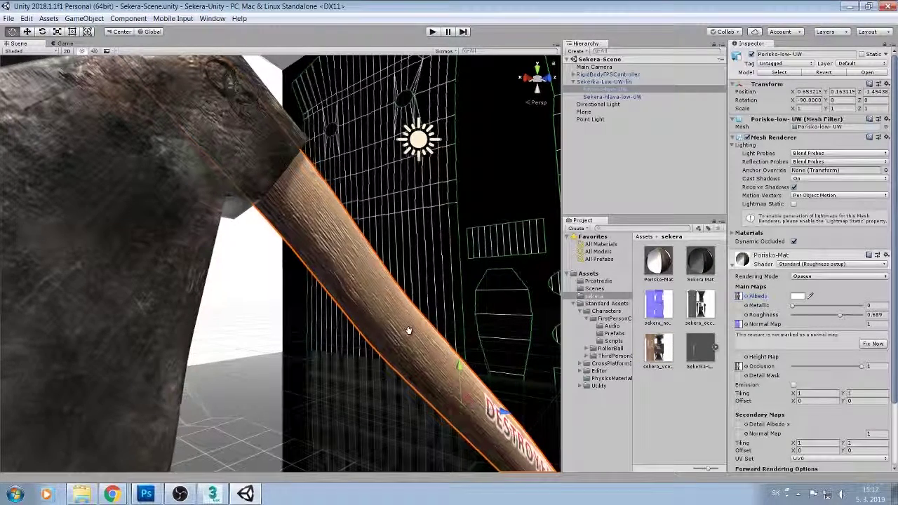
pyautogui.scroll(-2, 407, 336)
pyautogui.scroll(-2, 408, 336)
pyautogui.scroll(-2, 408, 336)
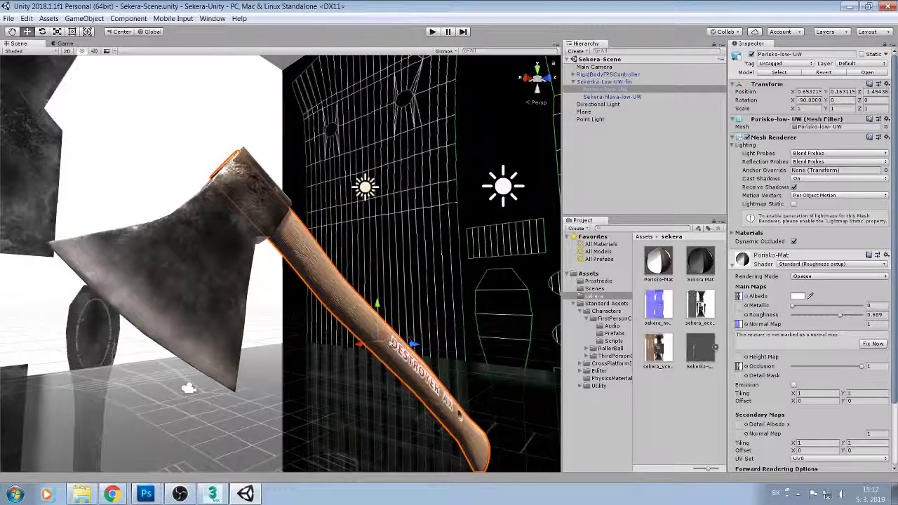
pyautogui.moveTo(408, 335); pyautogui.dragTo(367, 308, button='middle')
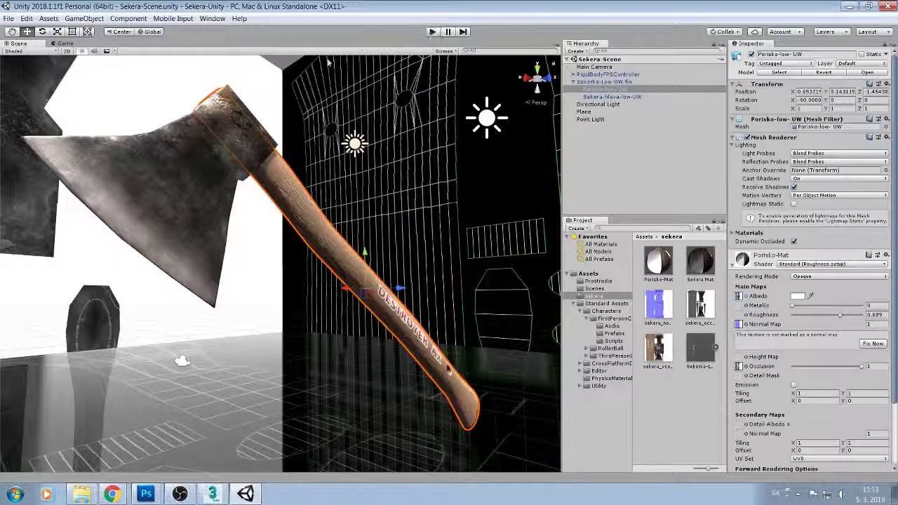
# - Save the scene and fix sekera_normals.png to import as a normal map
pyautogui.click(7, 19)
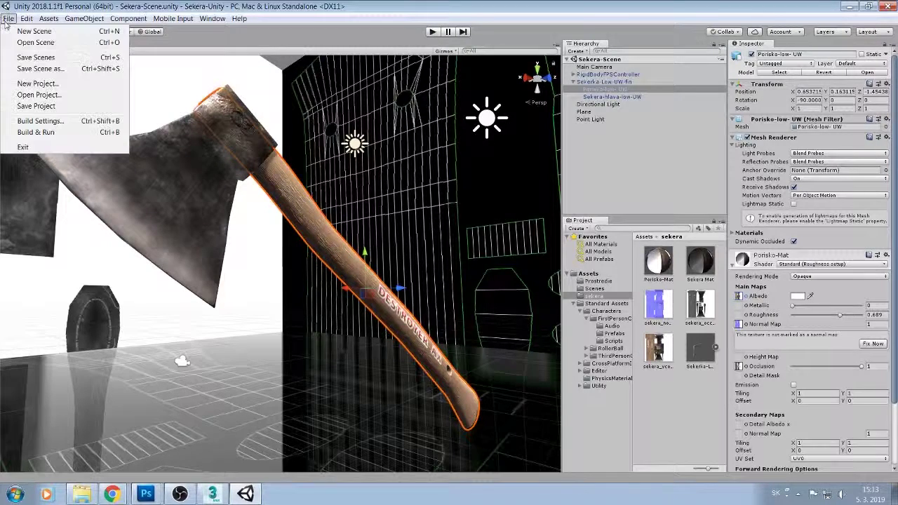
pyautogui.click(25, 62)
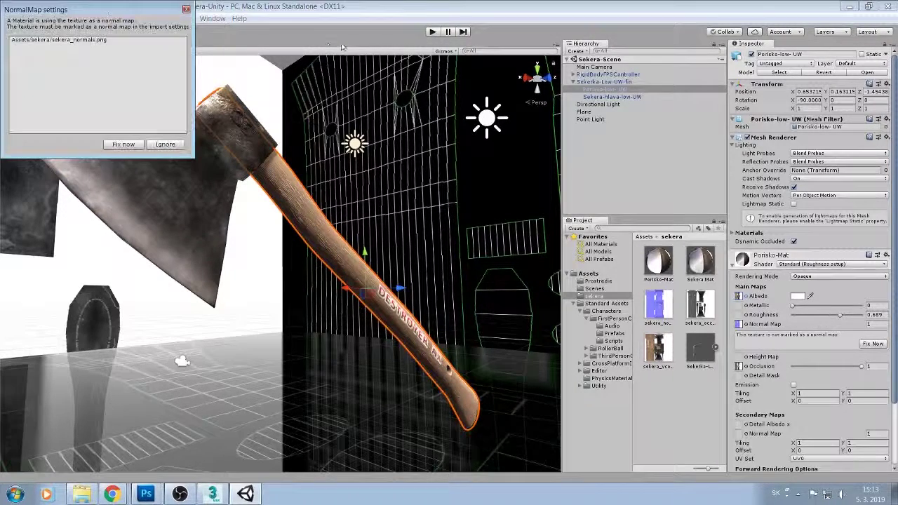
pyautogui.click(123, 145)
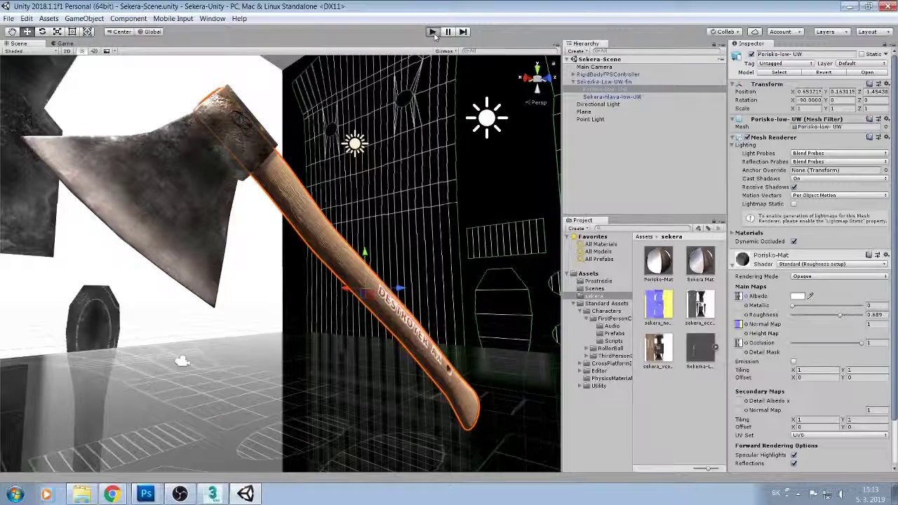
# - Run a quick first Play-mode test of the axe, looking down, then stop
pyautogui.click(433, 32)
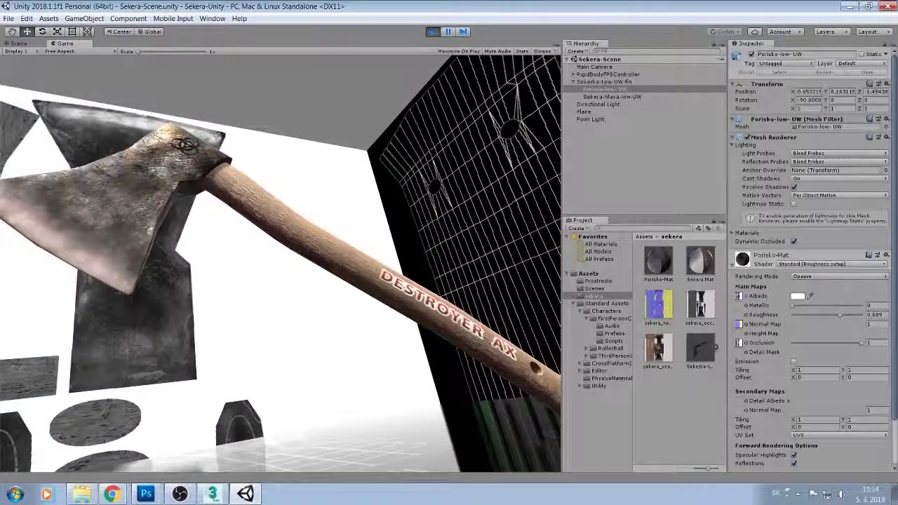
pyautogui.press('Escape')
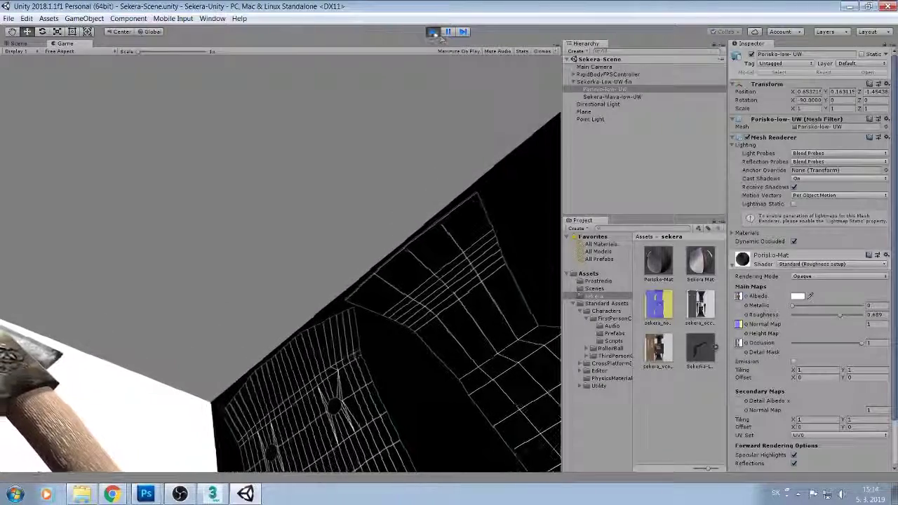
pyautogui.click(433, 32)
# - Widen the Scene view and set the Game view to Maximize On Play
pyautogui.moveTo(563, 210); pyautogui.dragTo(661, 210)
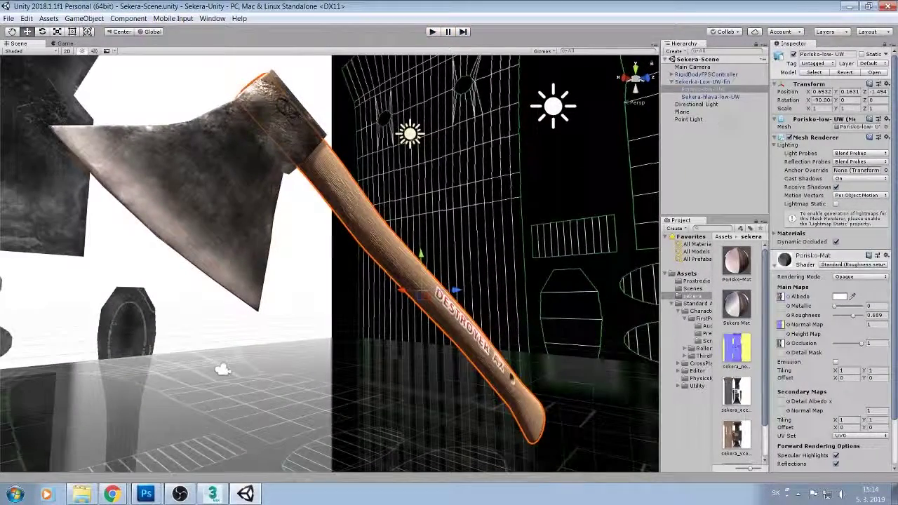
pyautogui.click(769, 129)
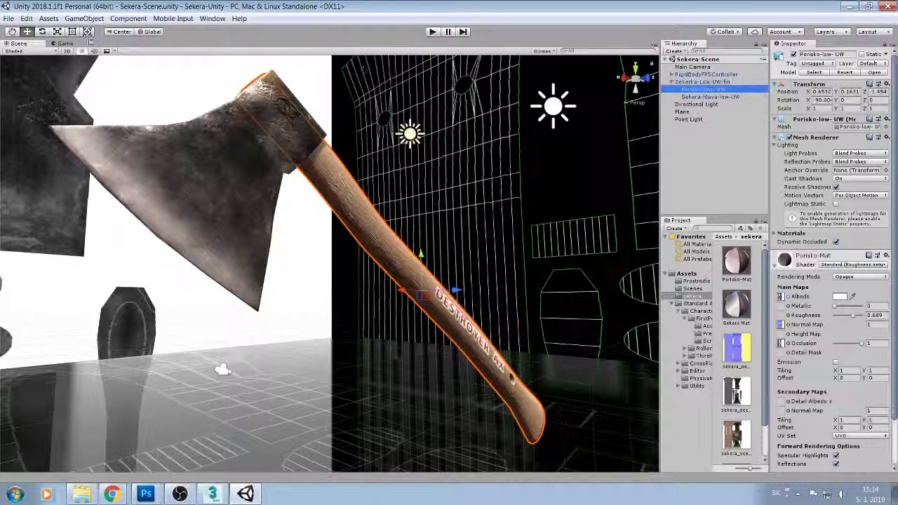
pyautogui.click(64, 43)
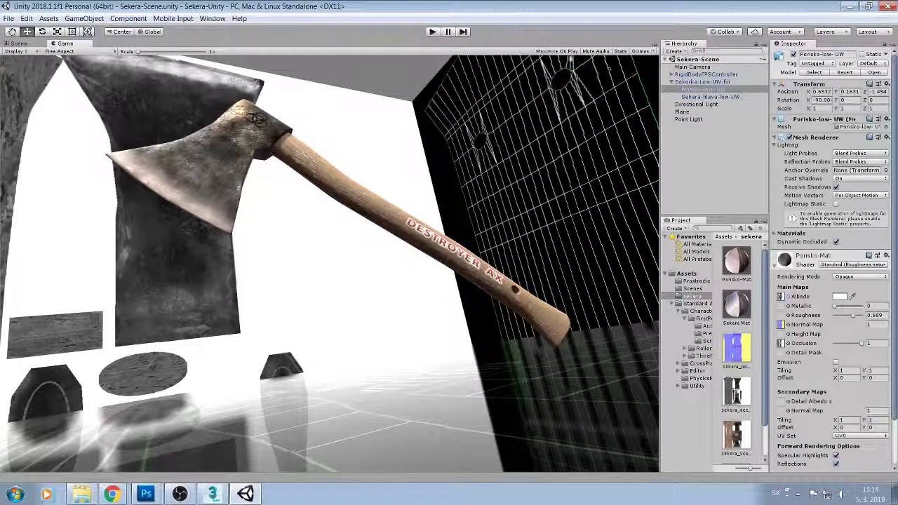
pyautogui.click(557, 51)
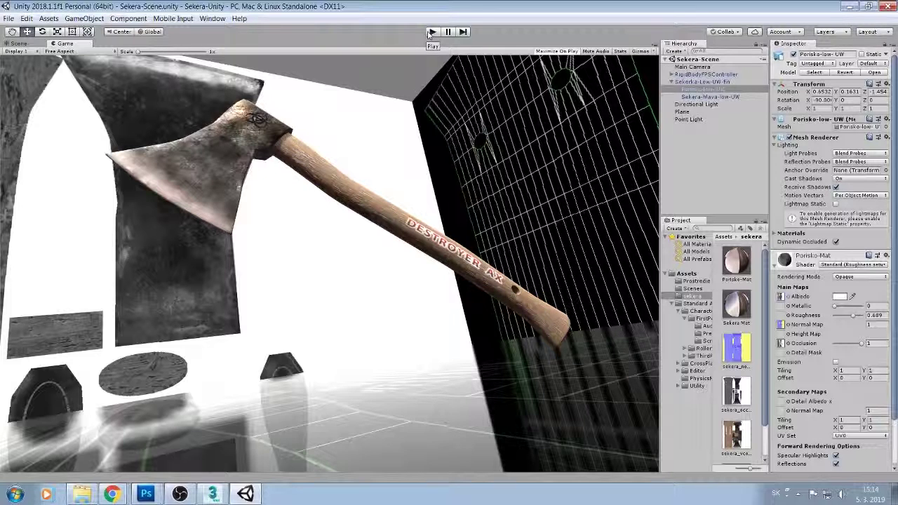
# - Play again, walking forward and turning with the FPS controller, then stop
pyautogui.click(428, 33)
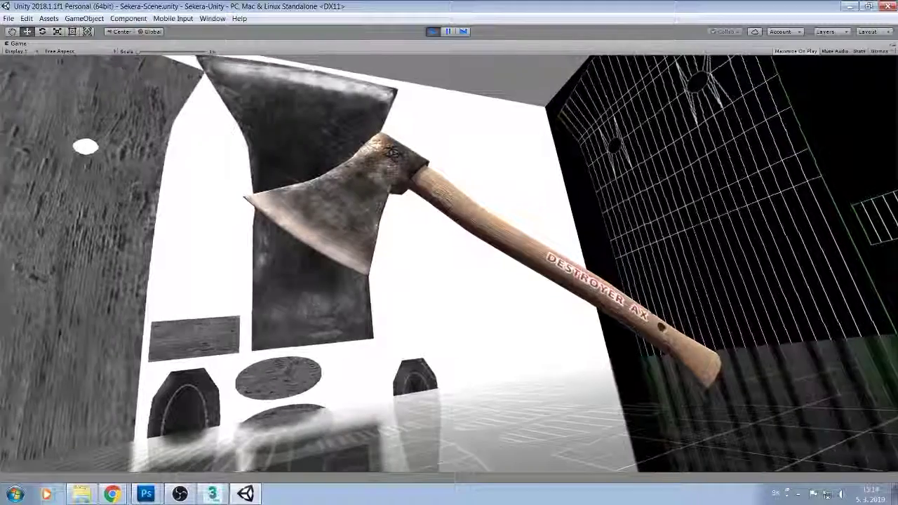
pyautogui.press('w')
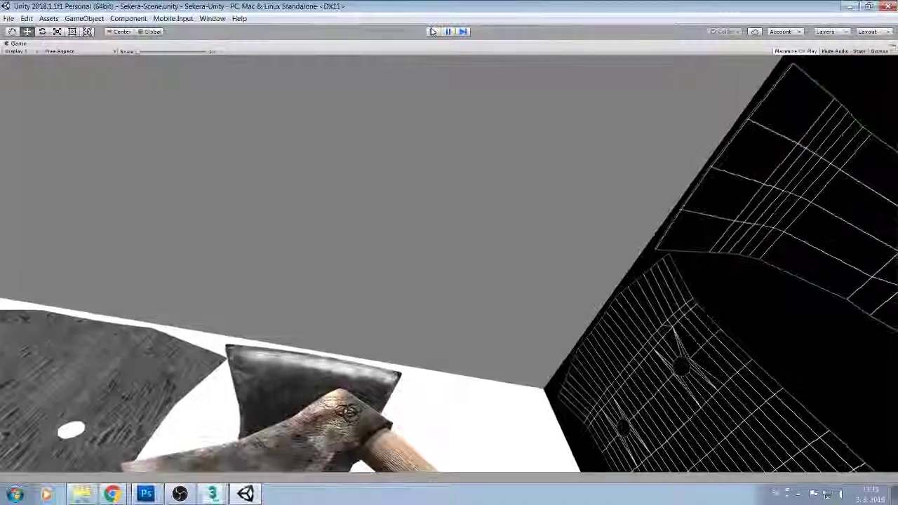
pyautogui.click(433, 31)
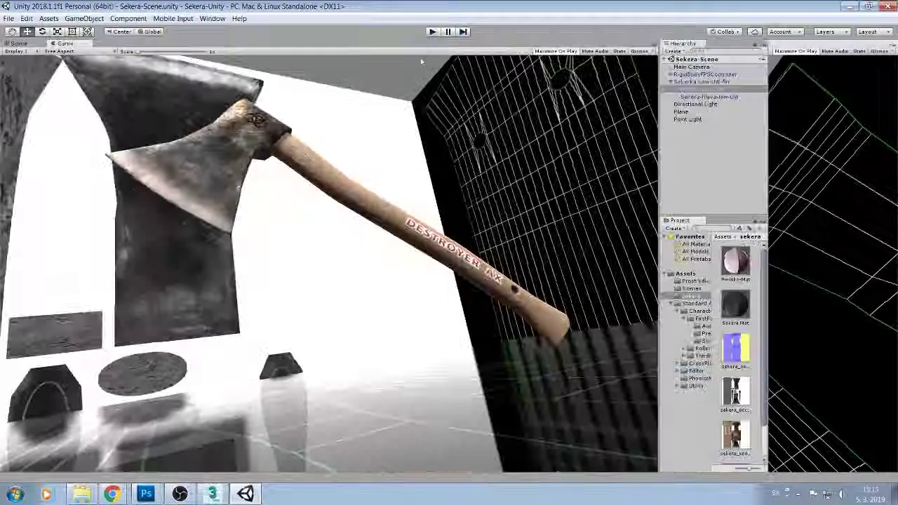